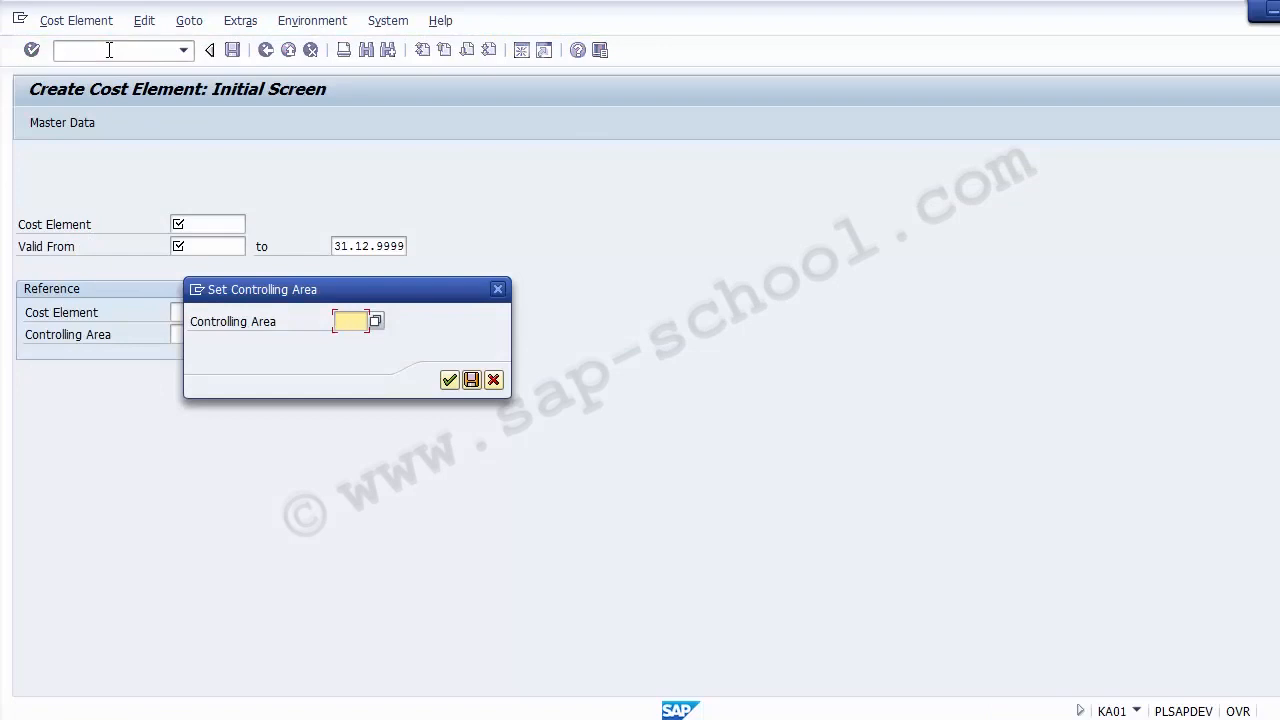
Set the controlling area to Z100 for creating the cost element.
text(Z)
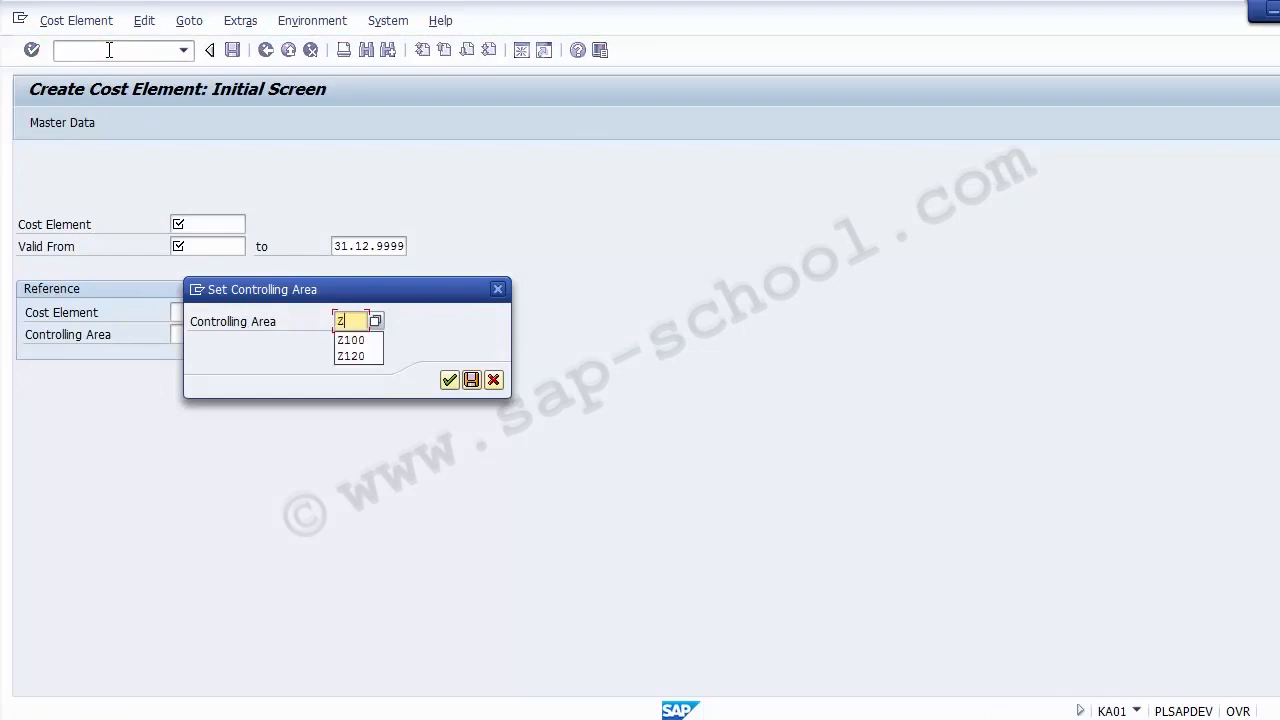
text(100)
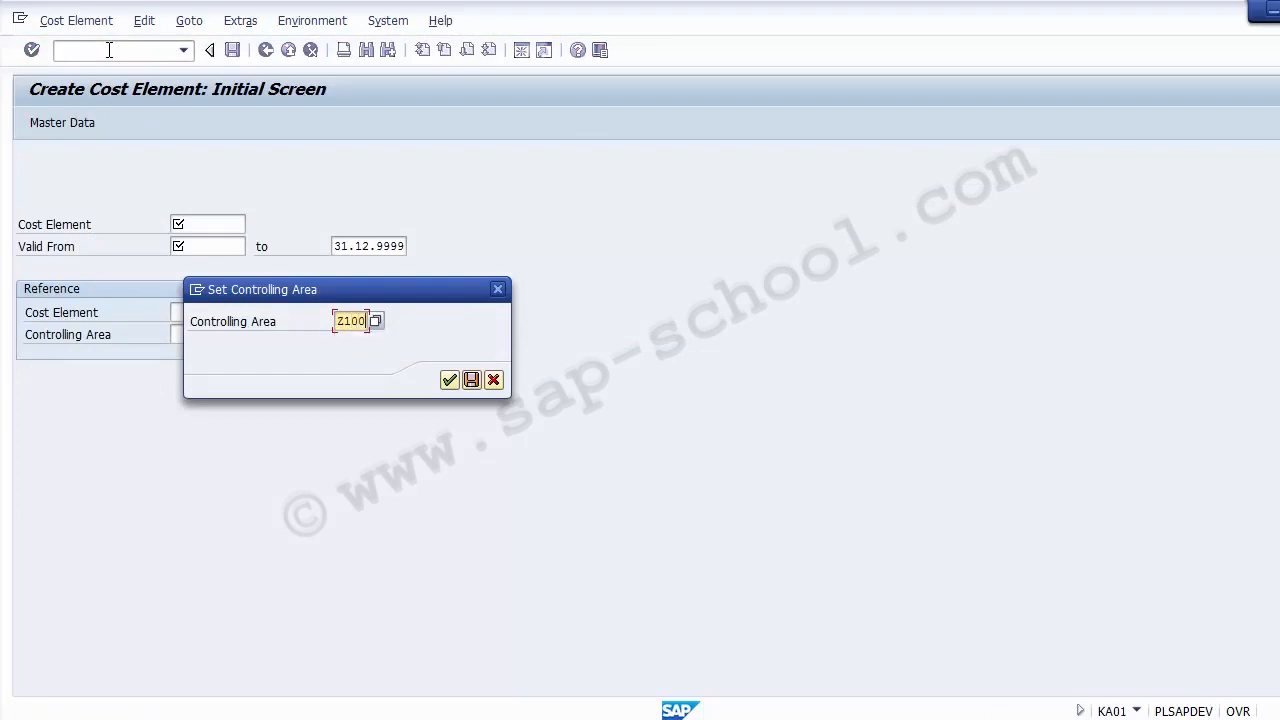
key(Return)
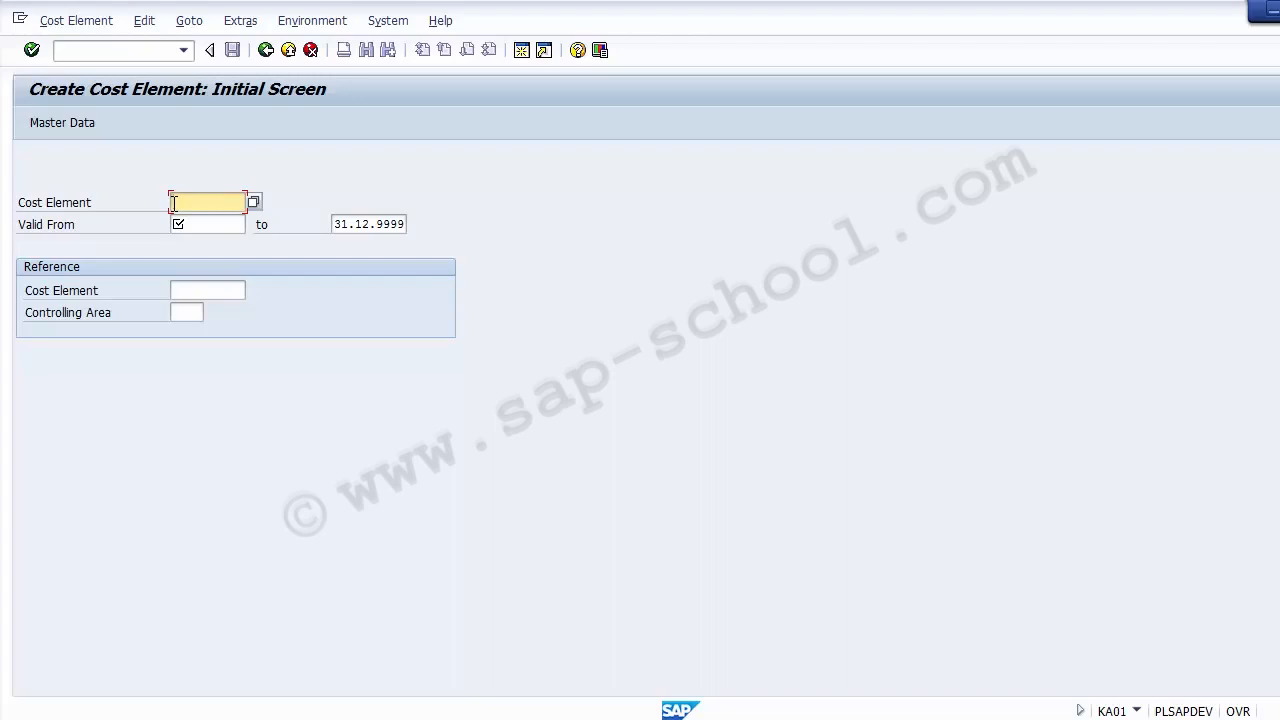
Open transaction FS00 in a new session to look up G/L accounts.
click(108, 50)
text(/o)
text(ka01)
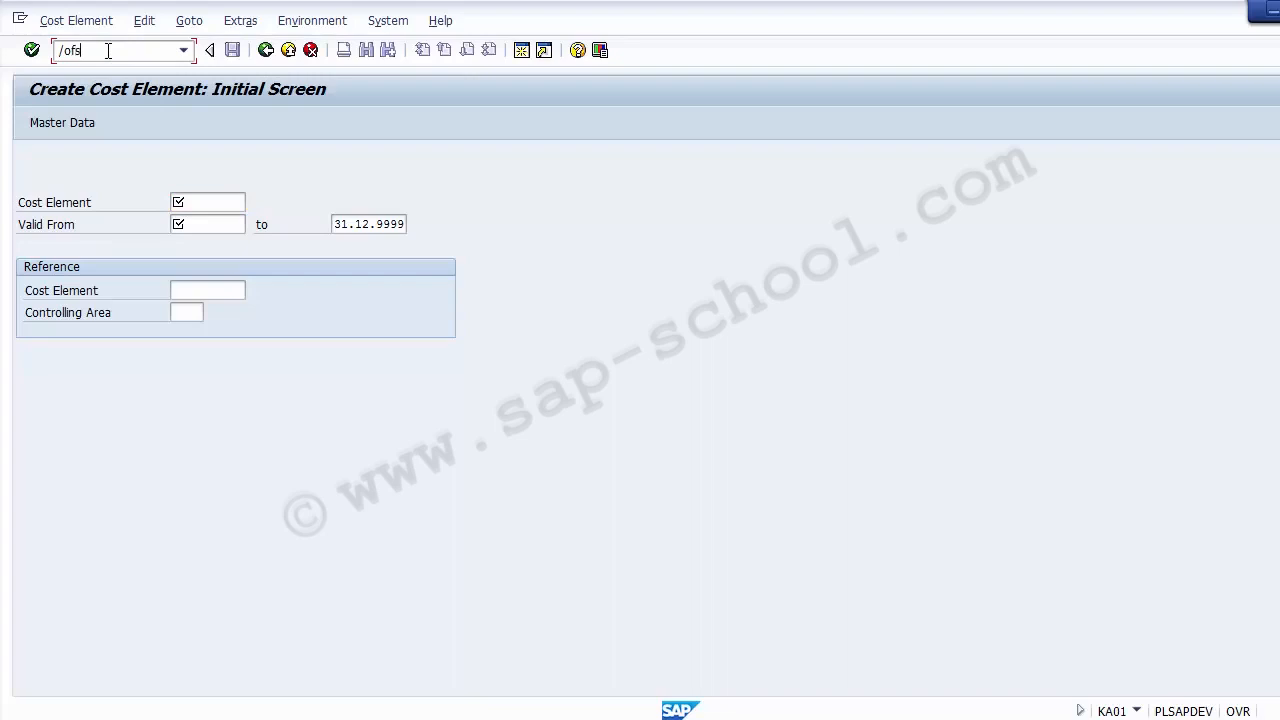
key(Return)
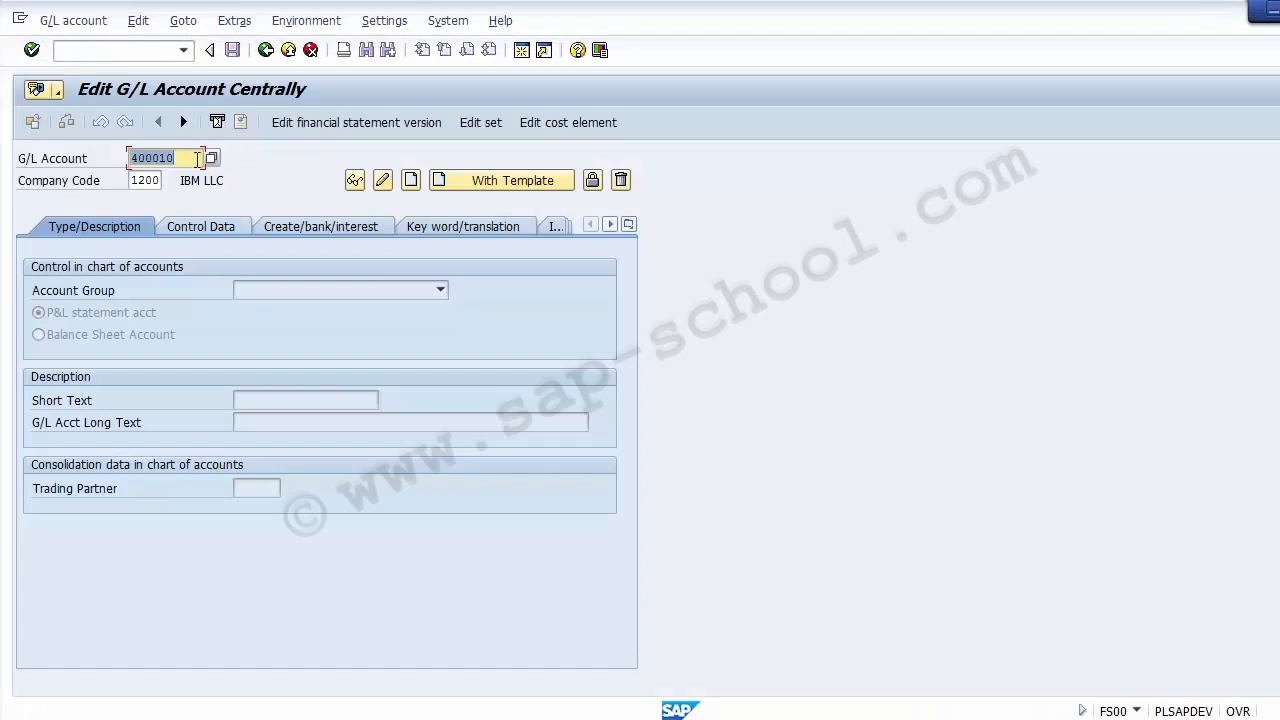
Clear the G/L account and search for all G/L accounts in company code 1200.
click(197, 158)
key(BackSpace)
key(BackSpace)
key(BackSpace)
key(BackSpace)
key(BackSpace)
key(BackSpace)
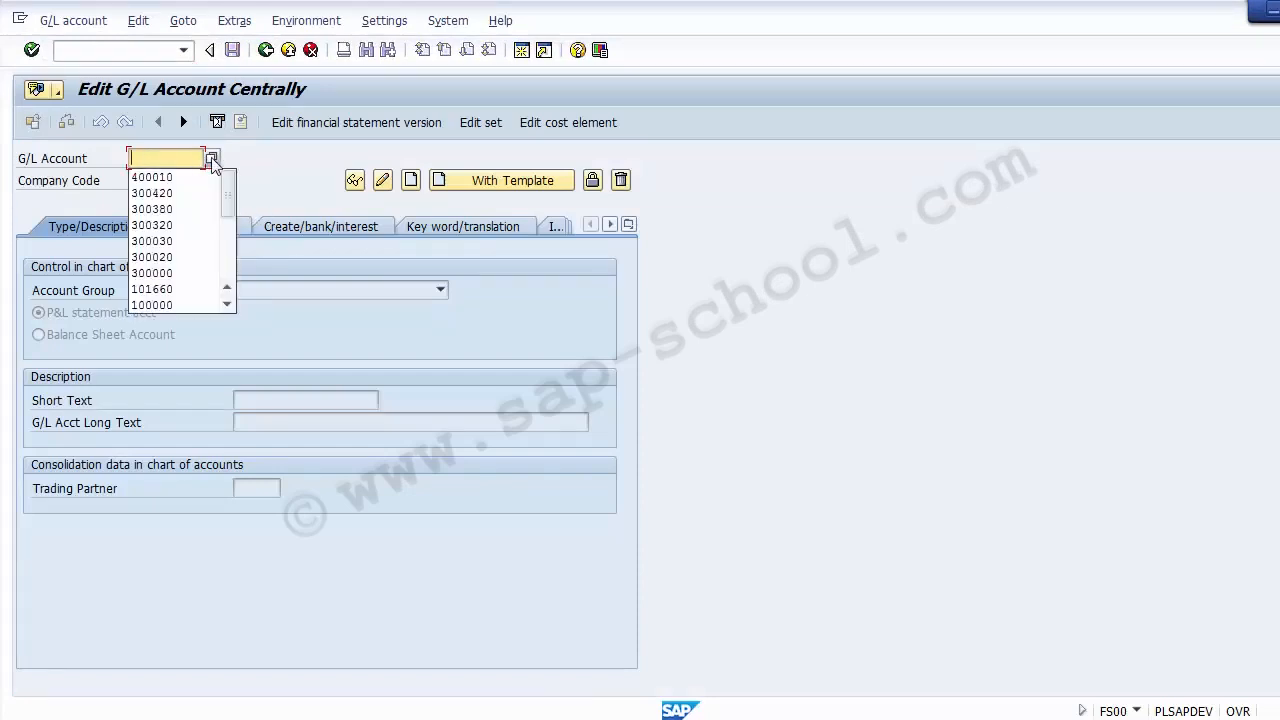
click(212, 159)
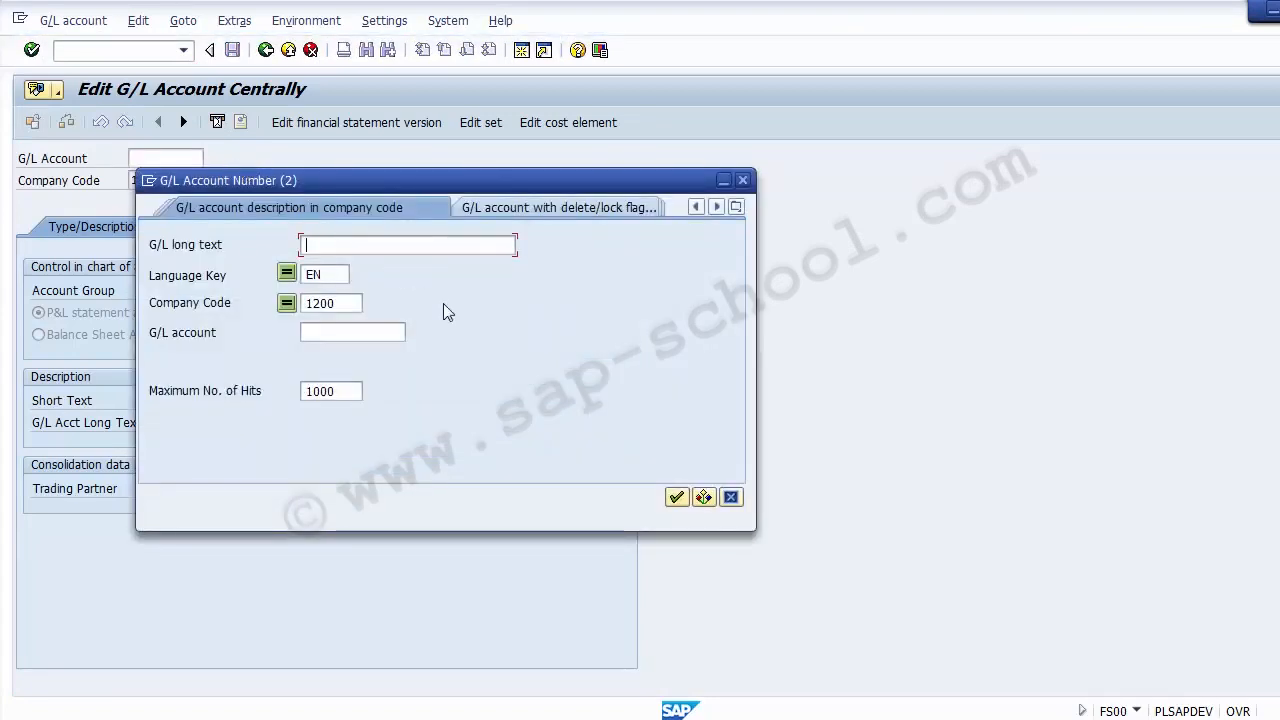
click(350, 303)
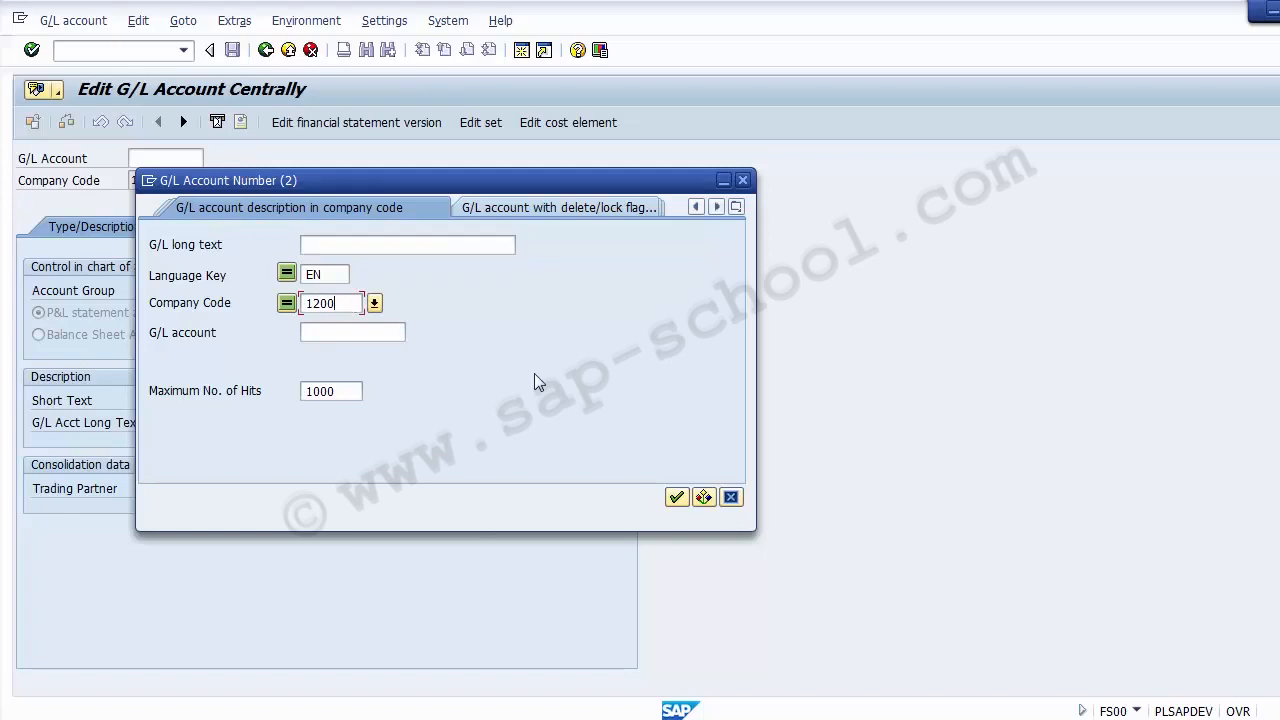
key(Return)
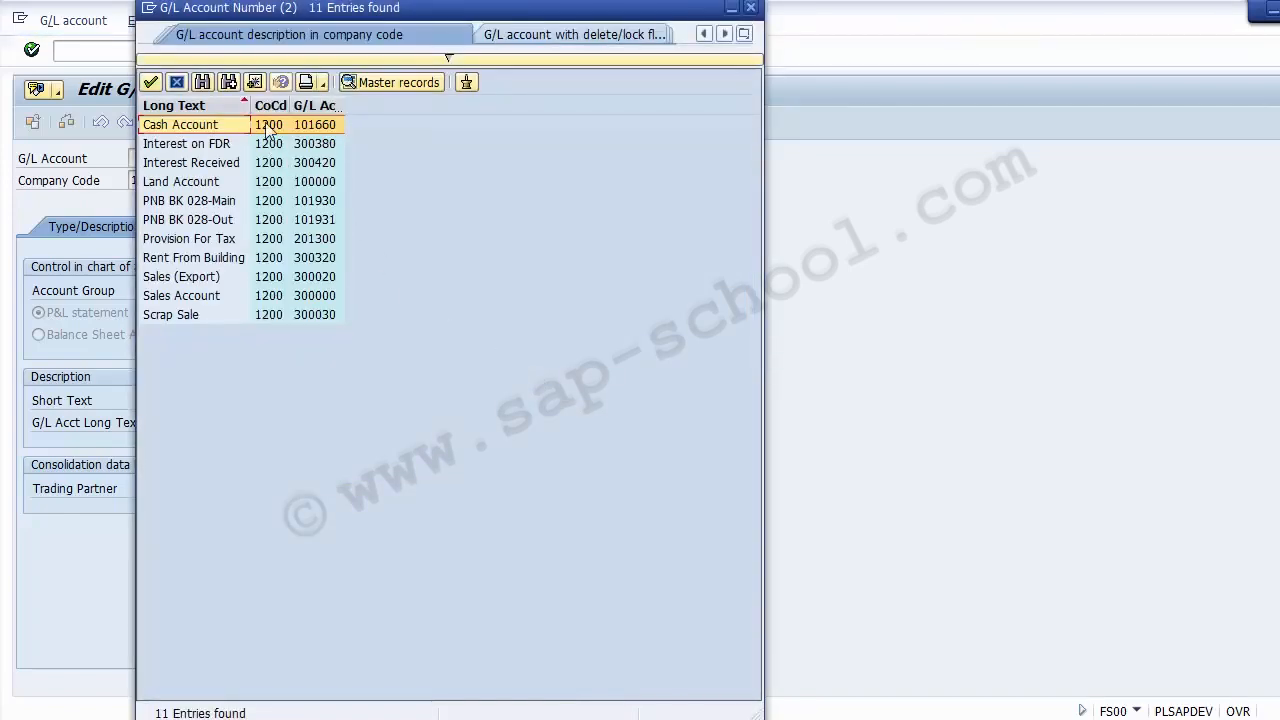
Go through the found G/L accounts, choose the Sales Account entry, and return to the Create Cost Element session.
key(Down)
key(Down)
key(Down)
key(Down)
key(Down)
key(Down)
key(Down)
key(Down)
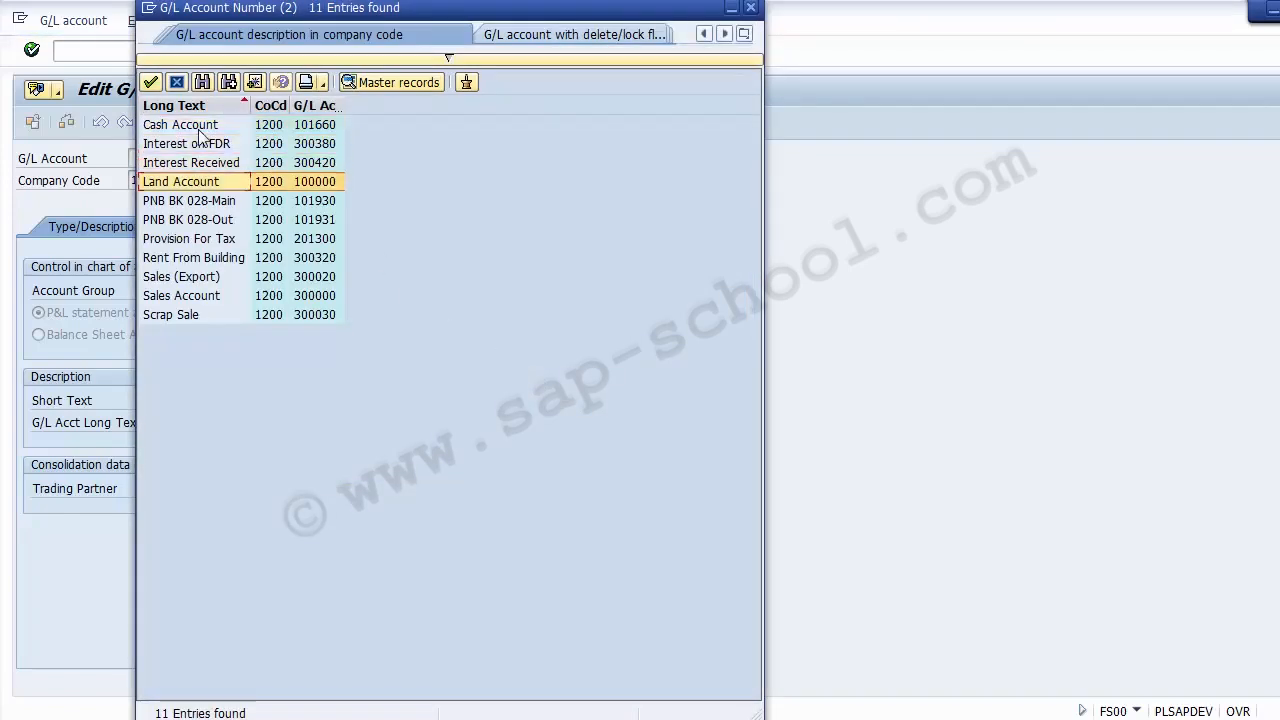
key(Down)
key(Down)
key(Up)
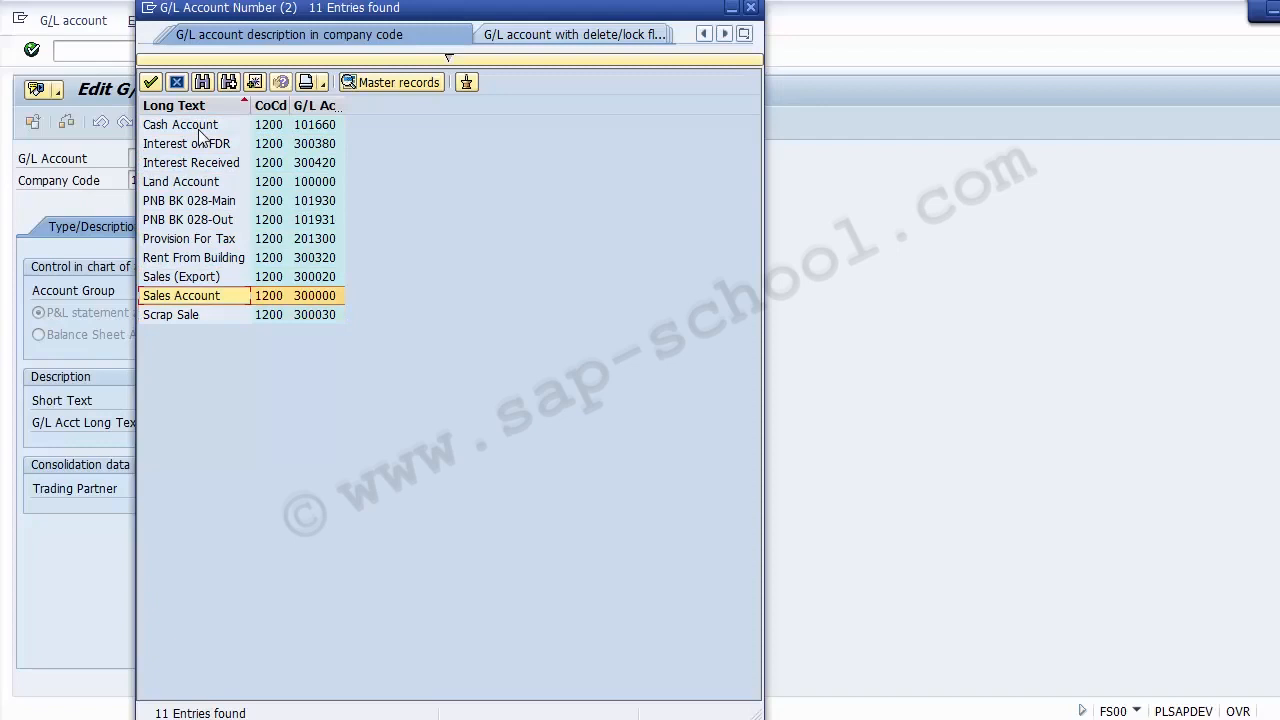
key(Up)
key(Up)
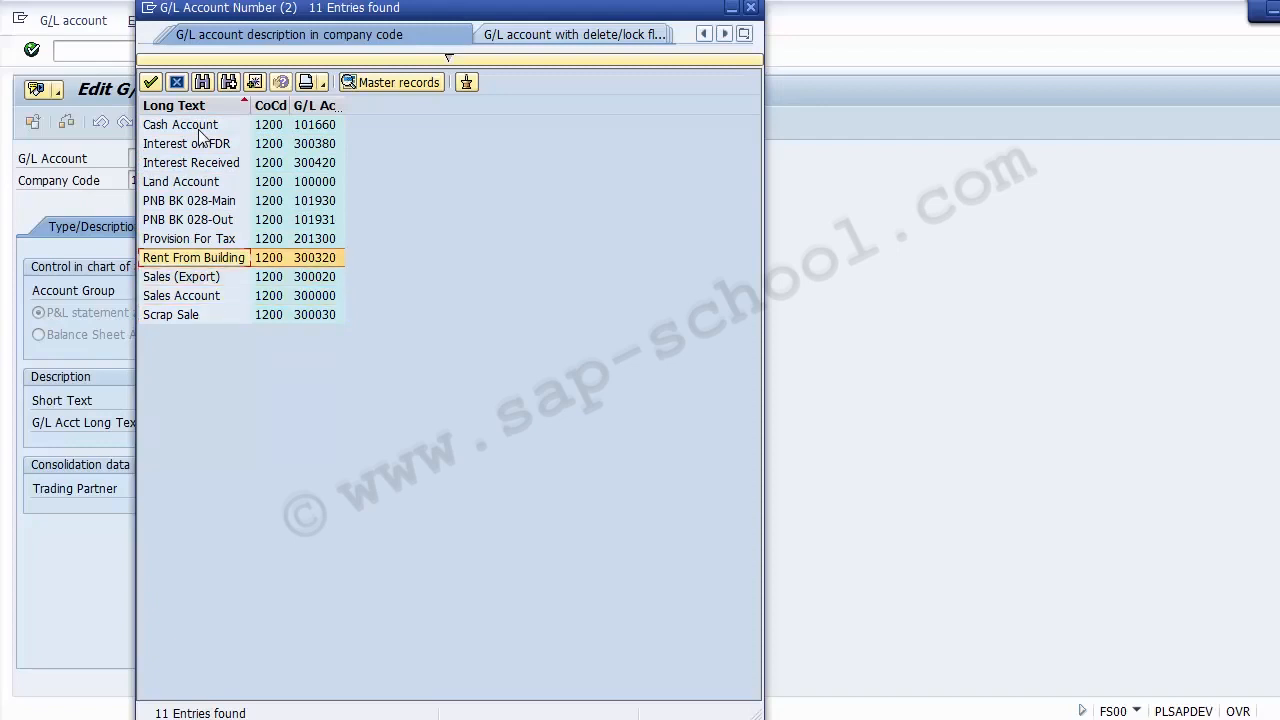
key(Down)
key(Down)
key(Down)
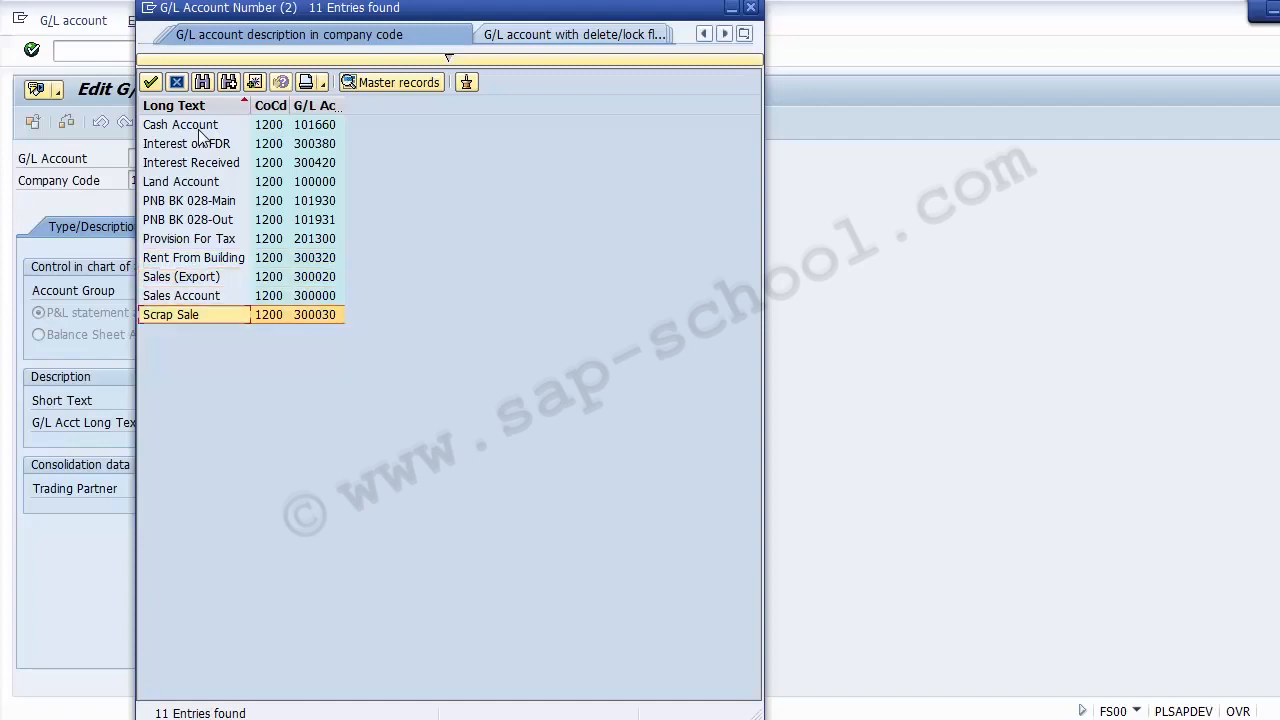
key(Up)
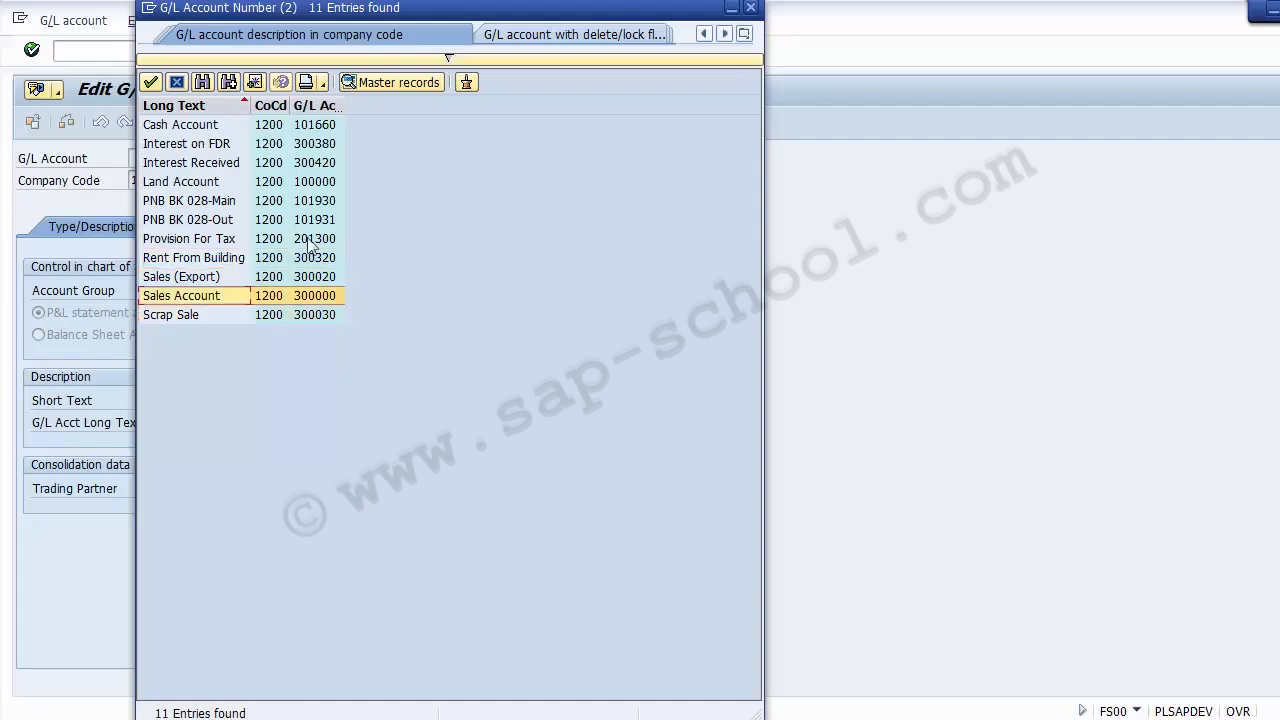
double_click(322, 300)
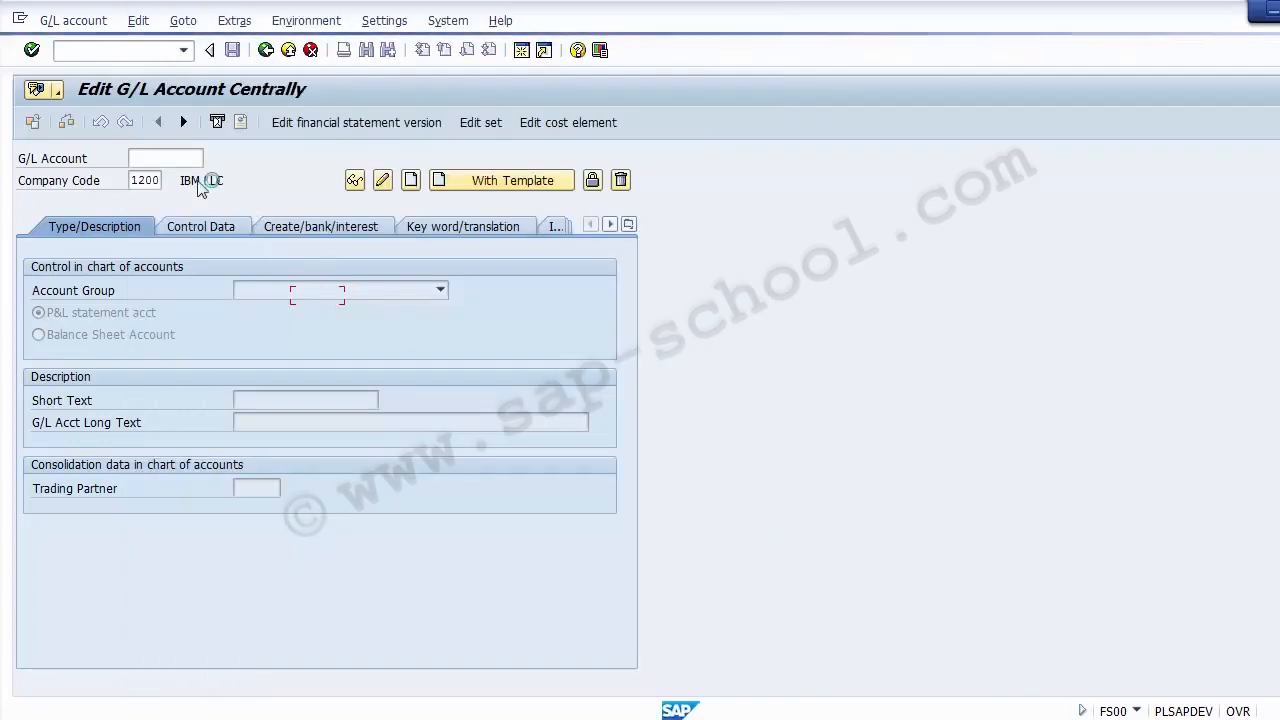
key(Return)
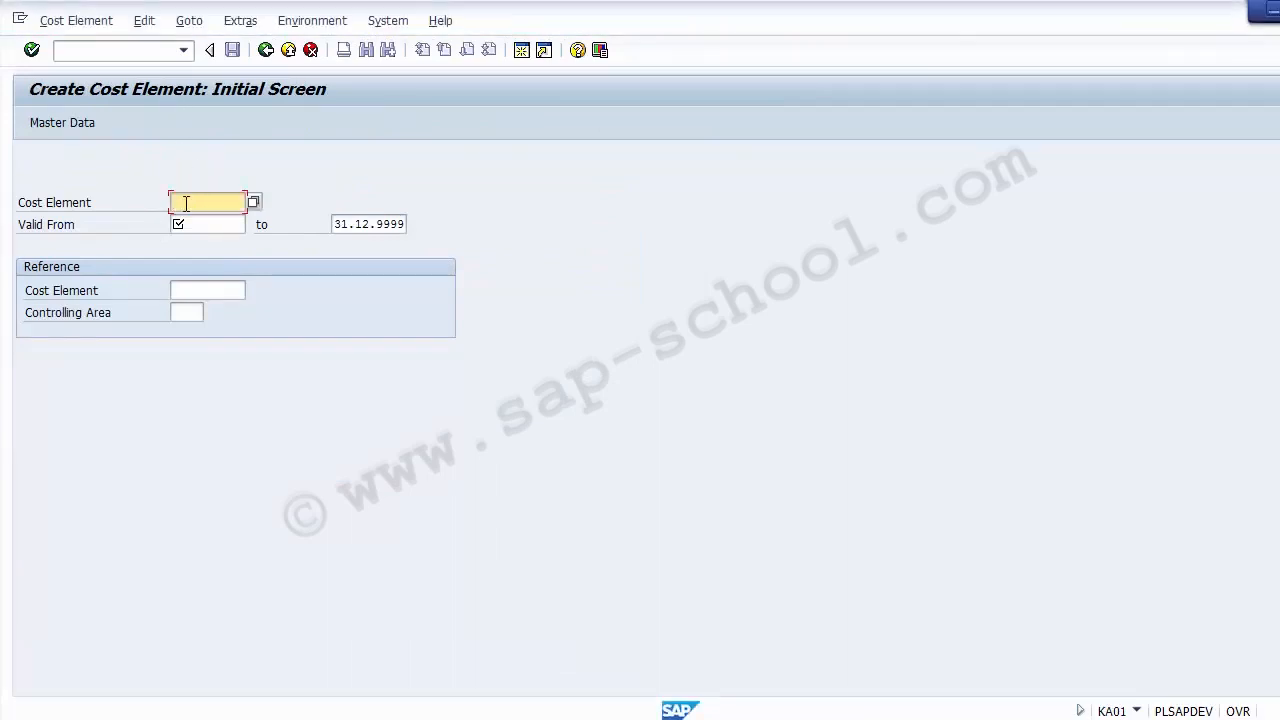
Enter 300000 as the new cost element and set its valid-from date to 01.04.2014.
text(300000)
click(205, 224)
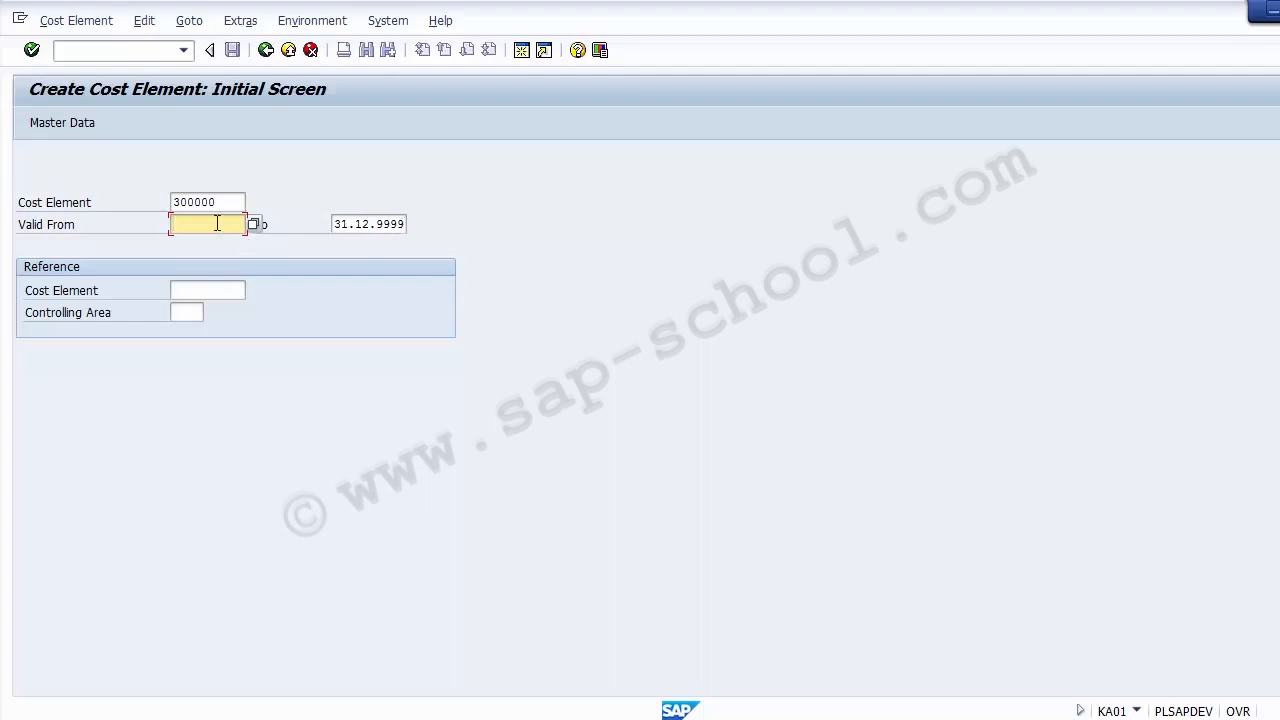
text(010)
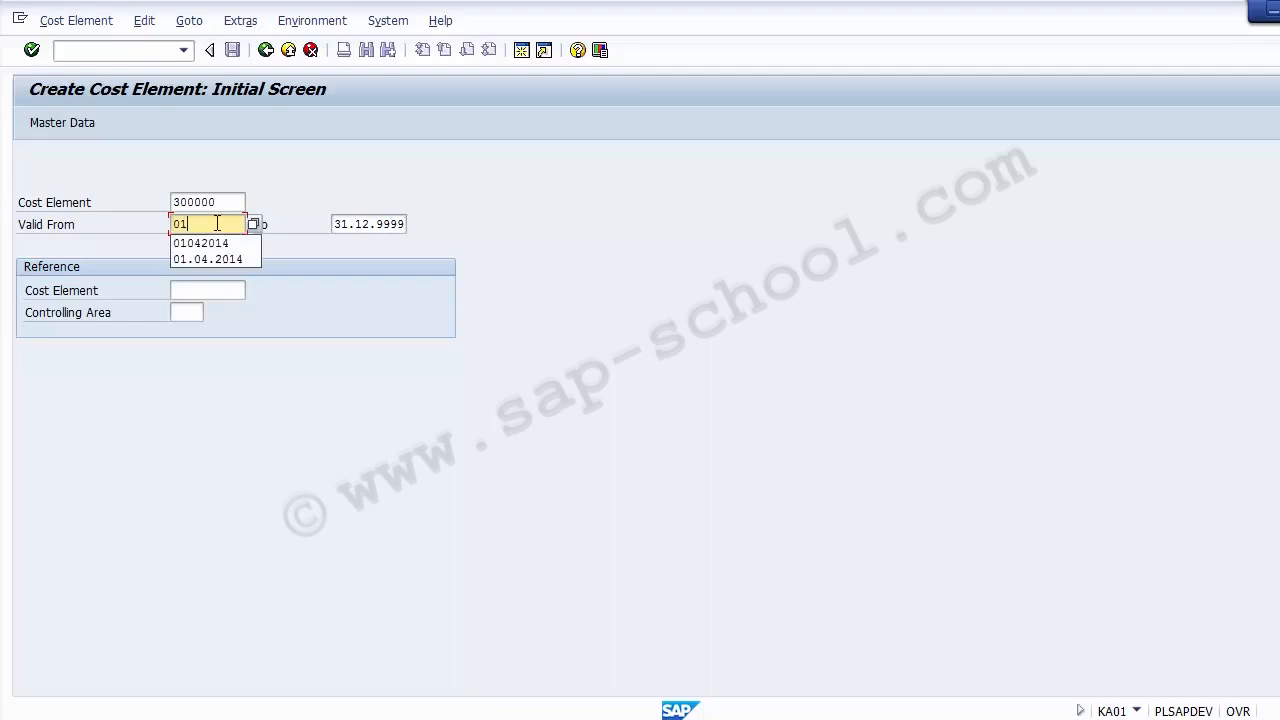
key(BackSpace)
key(Down)
key(Down)
key(Return)
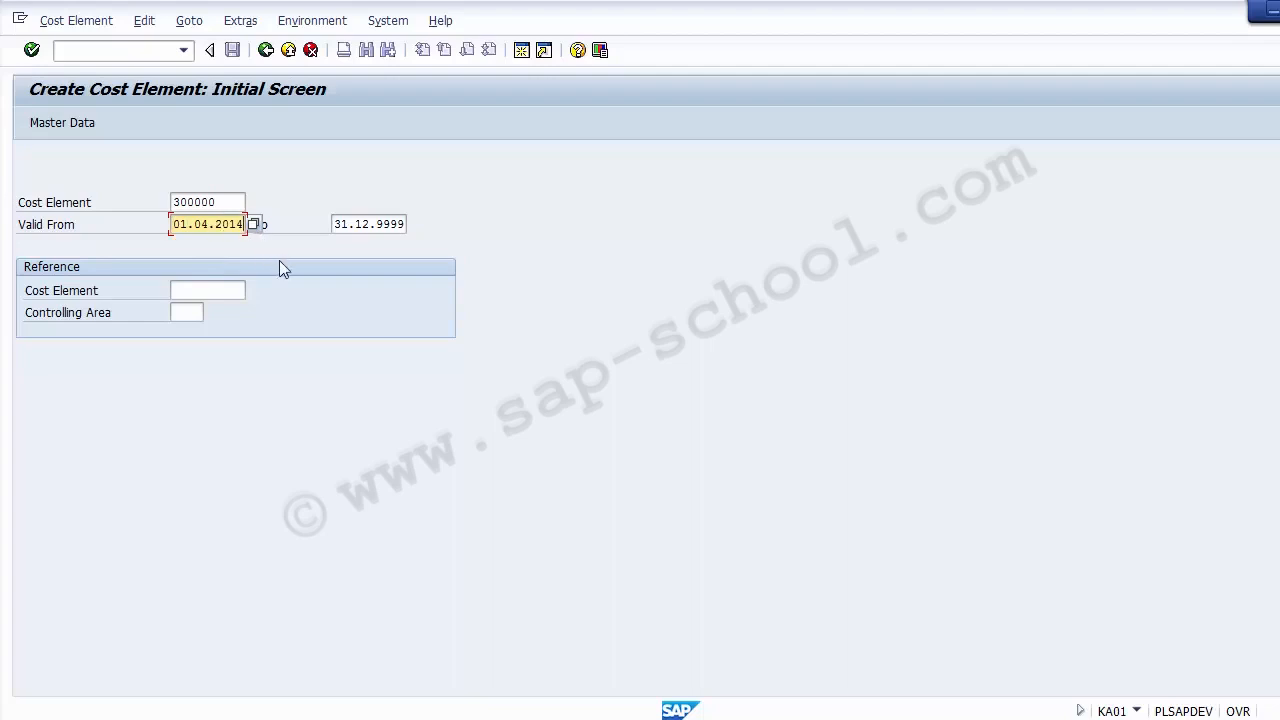
click(212, 201)
click(222, 220)
click(222, 201)
click(222, 224)
click(226, 201)
drag(228, 201, 160, 203)
click(160, 209)
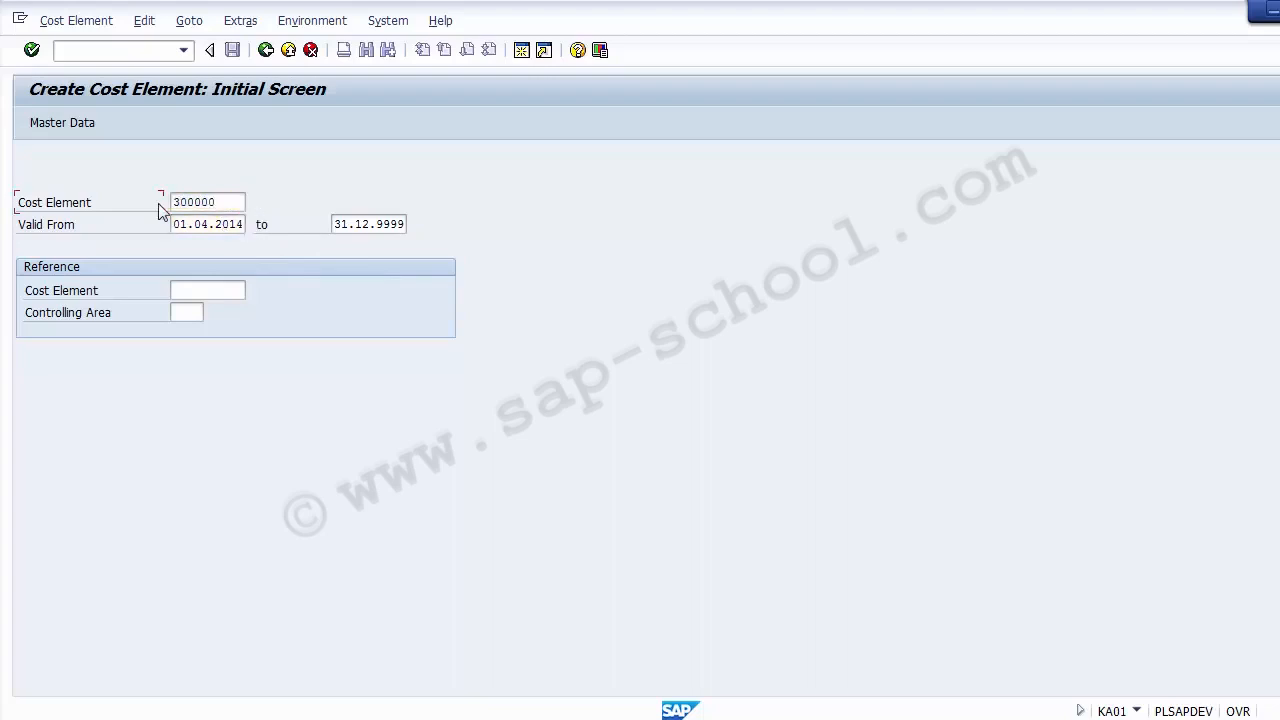
click(212, 199)
click(221, 227)
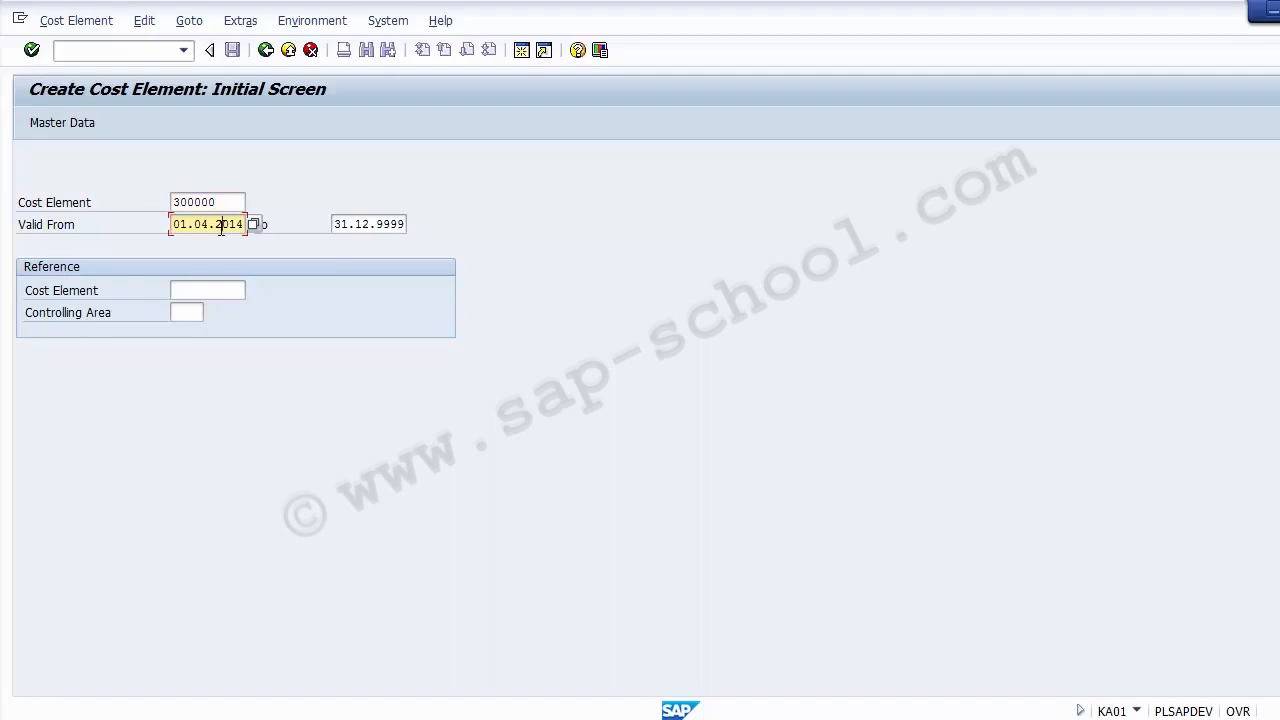
Continue to the cost element's basic data and review its number, name and description.
key(Return)
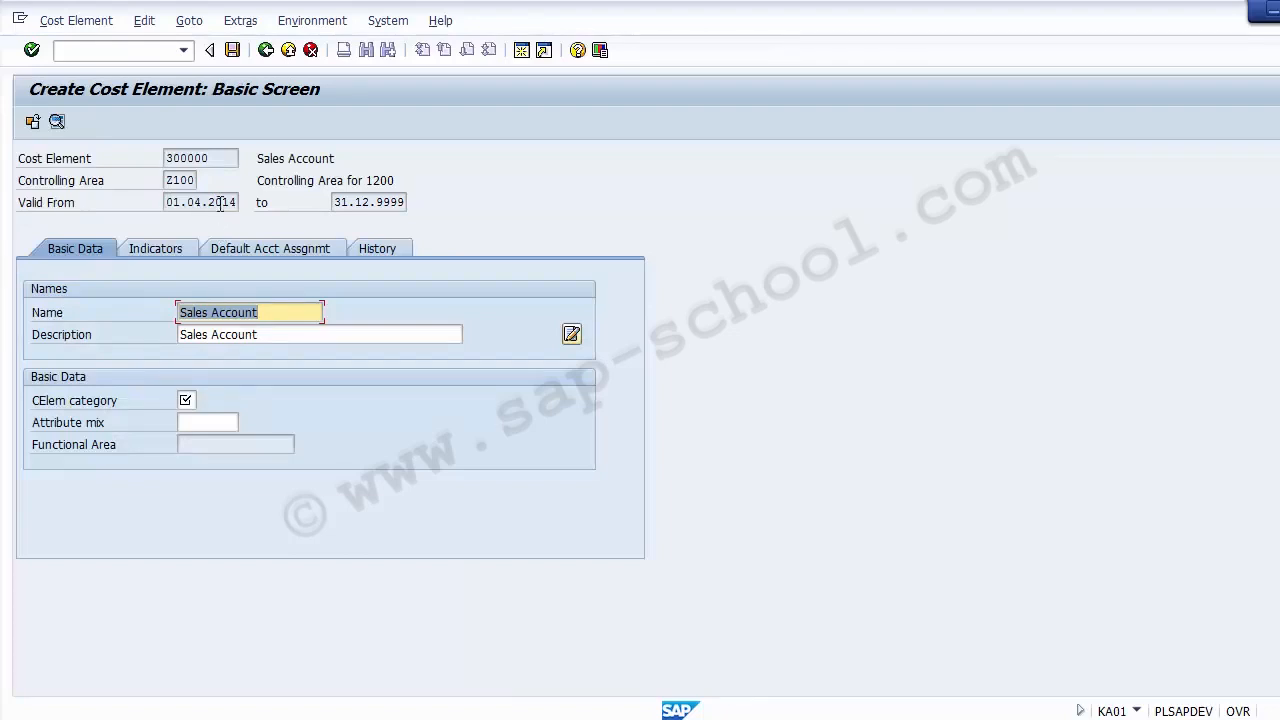
drag(224, 158, 165, 158)
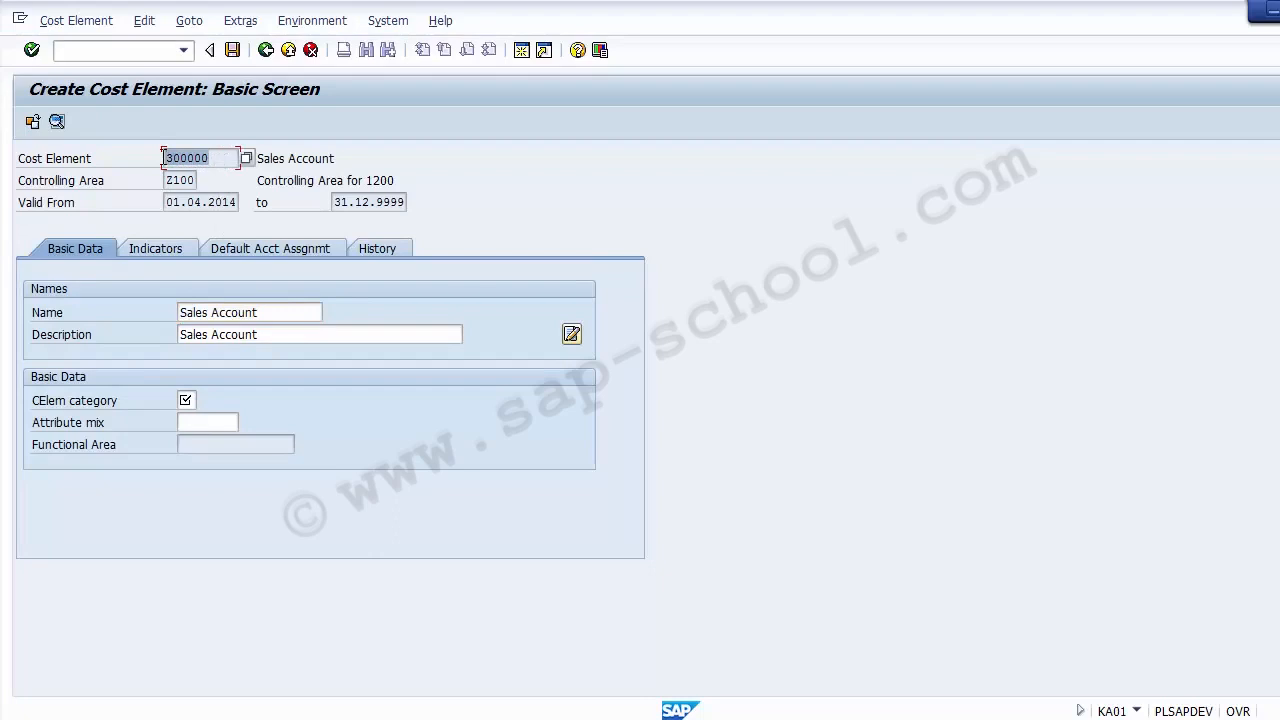
drag(279, 313, 177, 313)
drag(272, 337, 172, 337)
drag(279, 312, 172, 313)
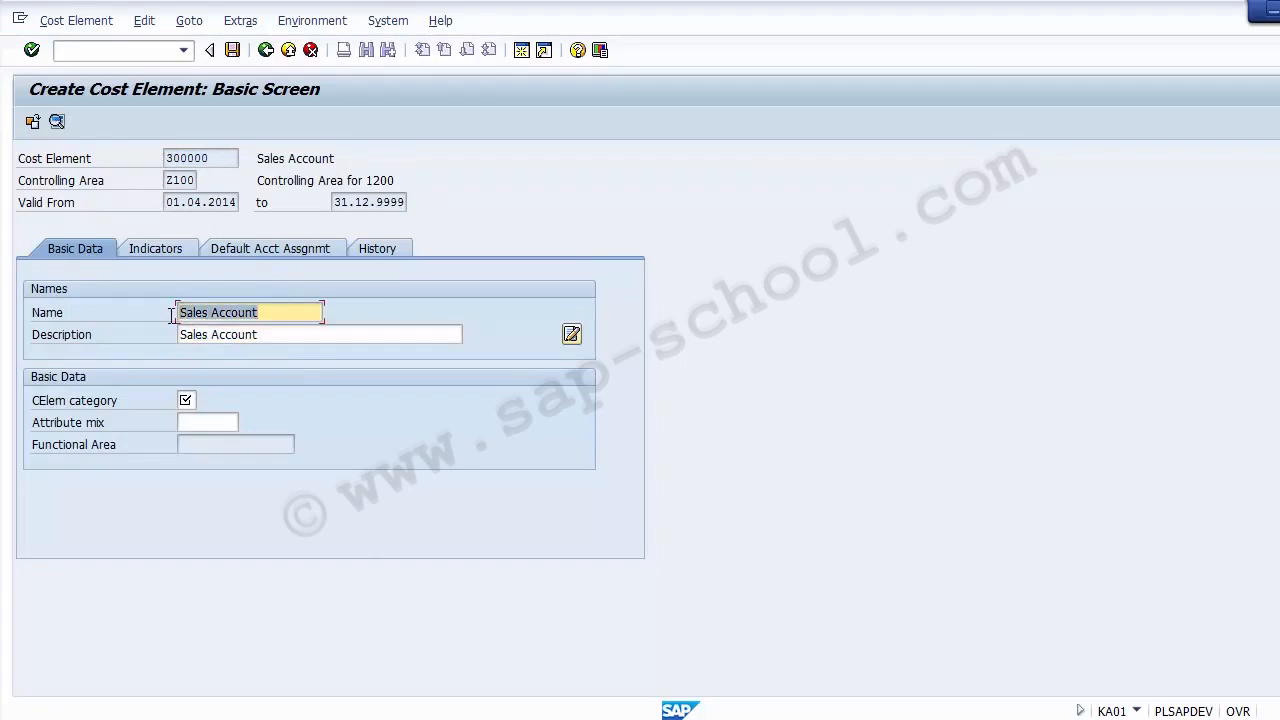
click(262, 312)
click(270, 335)
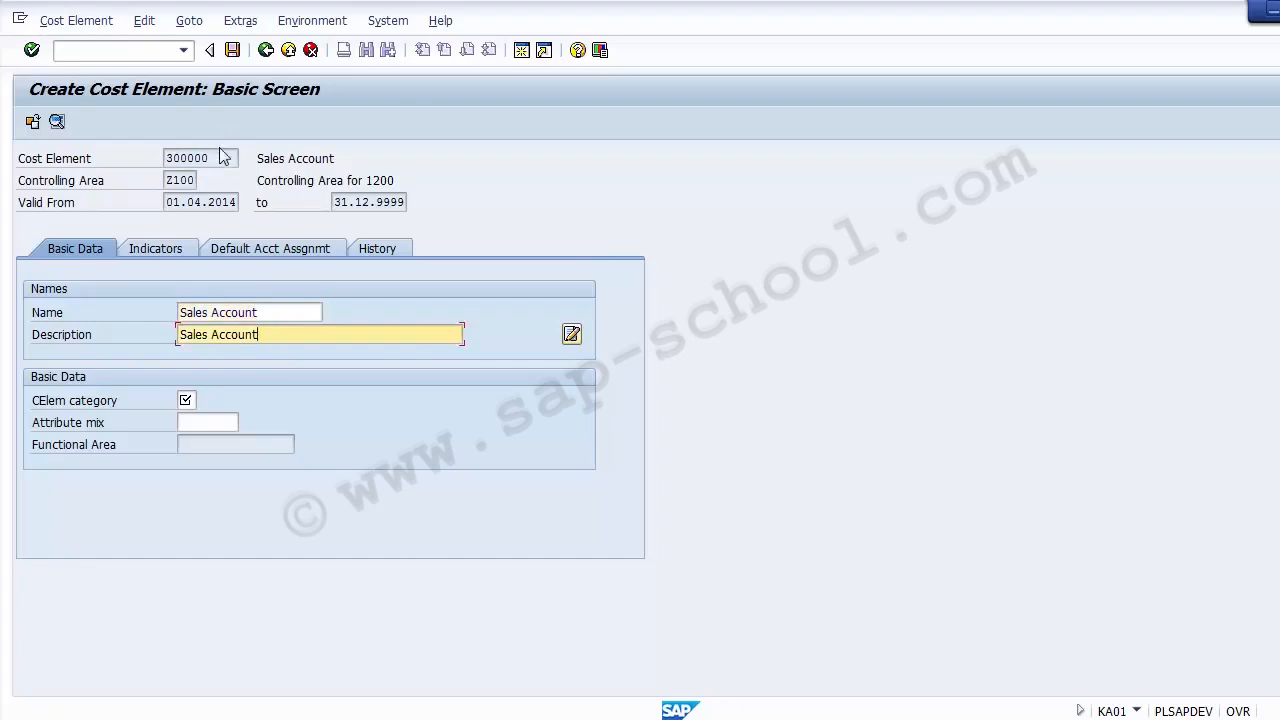
drag(230, 157, 157, 165)
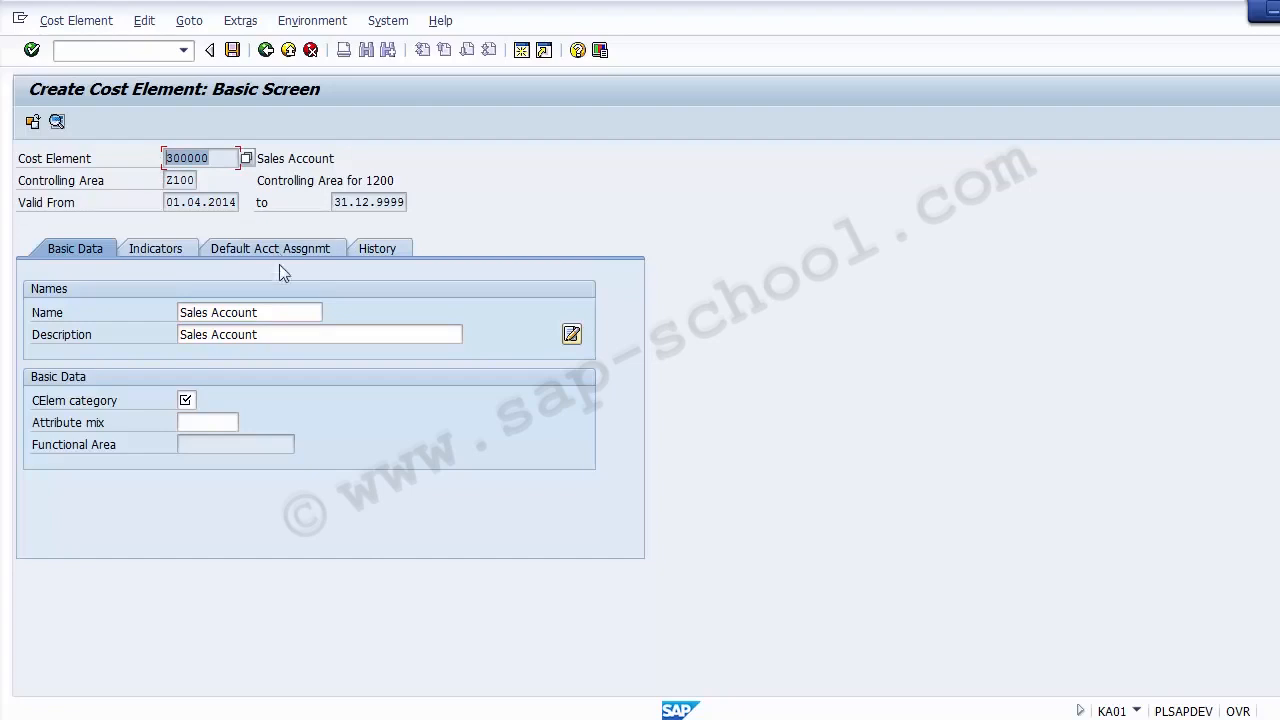
click(278, 311)
click(281, 335)
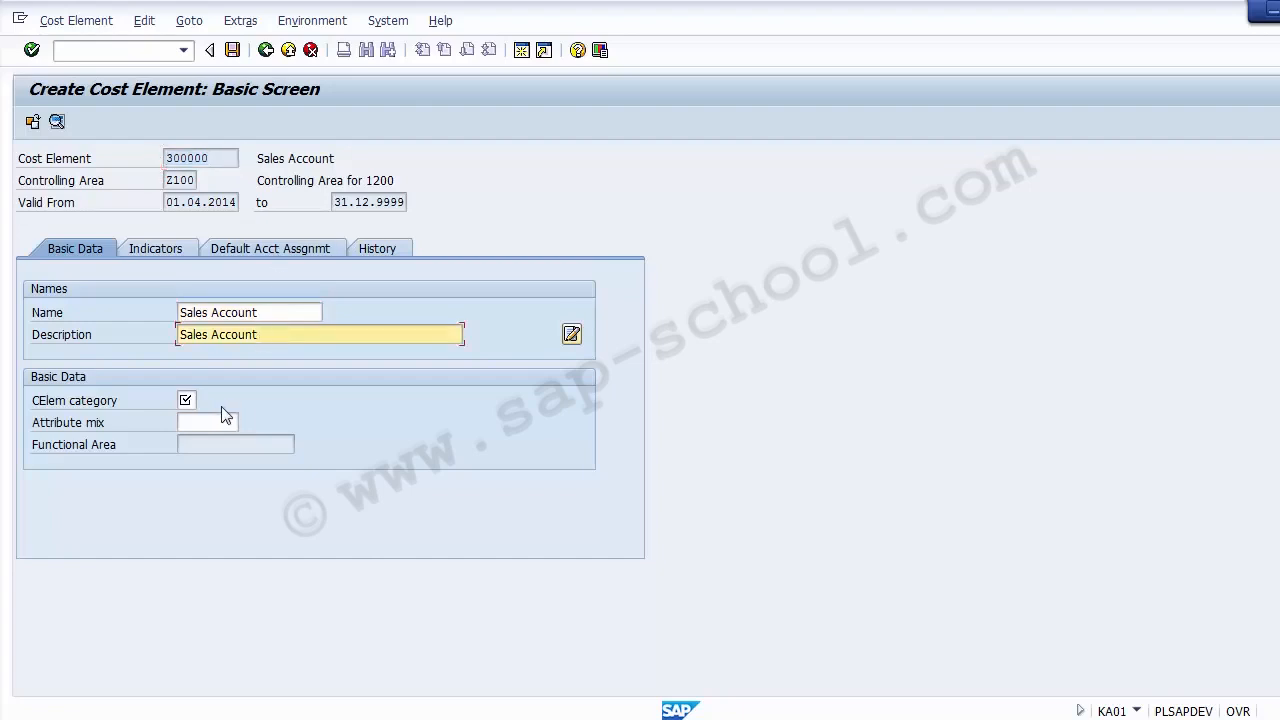
Open the list of possible values for the cost element category.
click(193, 400)
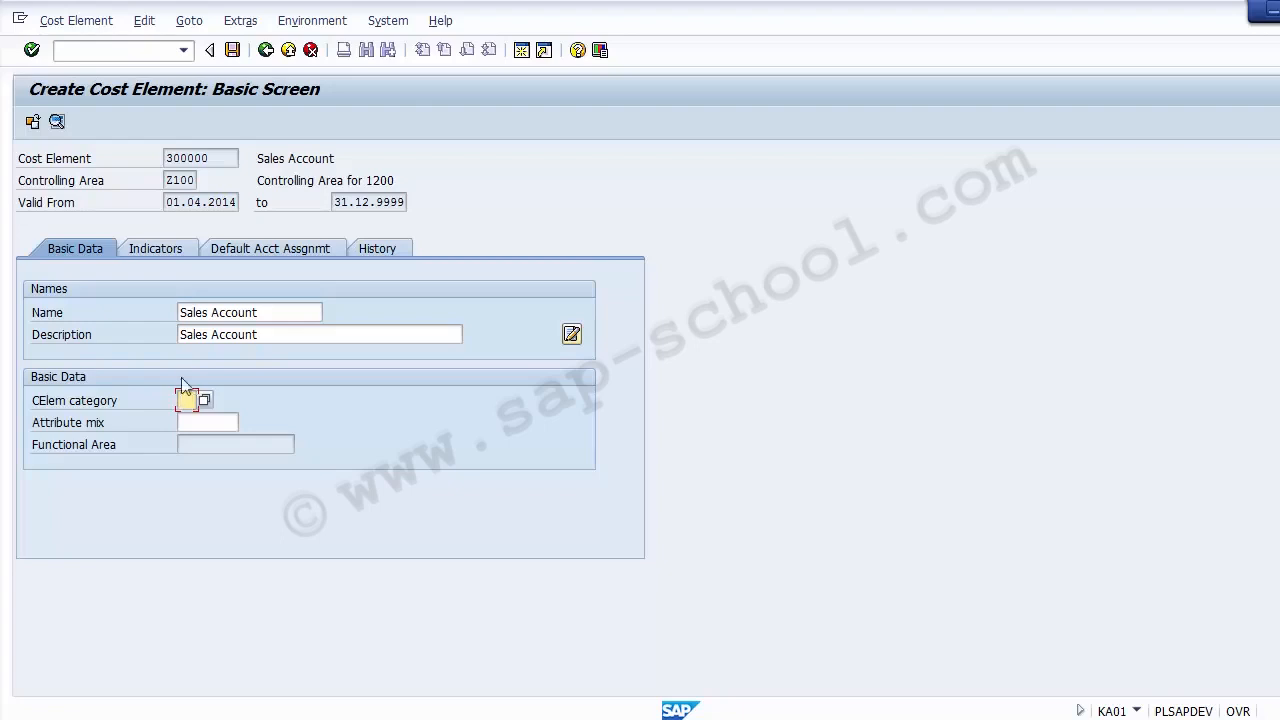
click(185, 157)
double_click(185, 157)
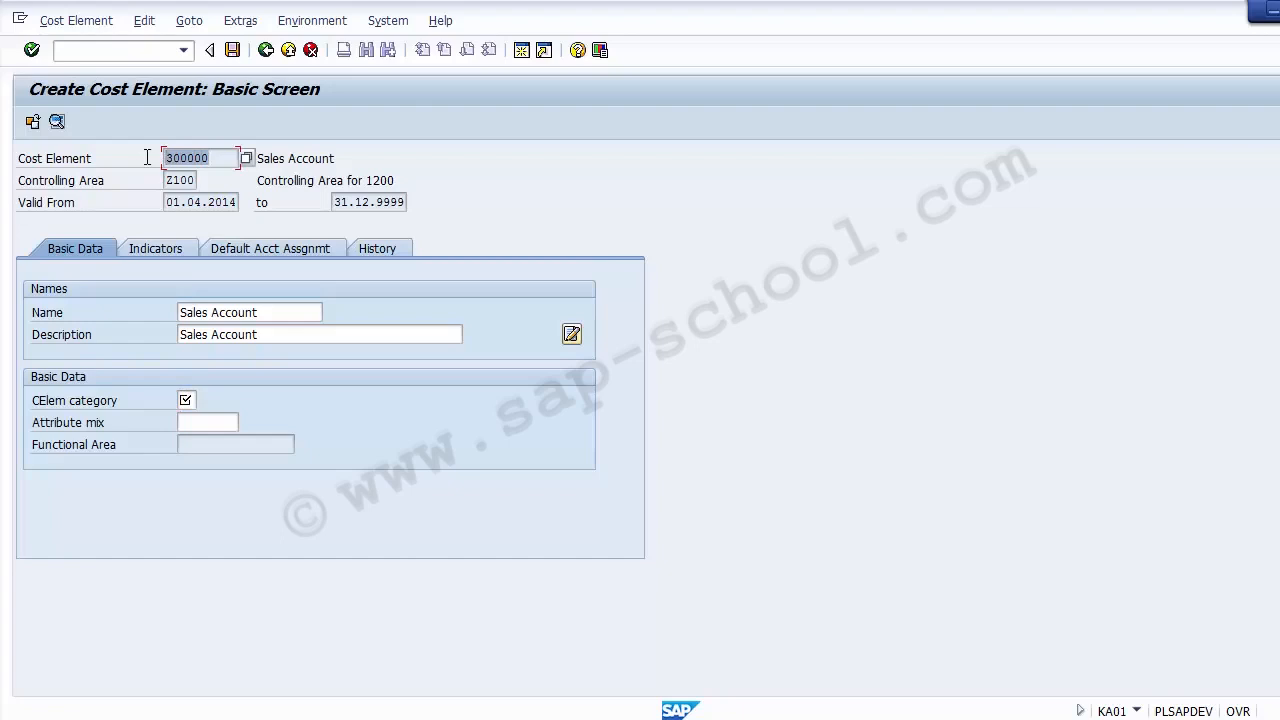
click(190, 400)
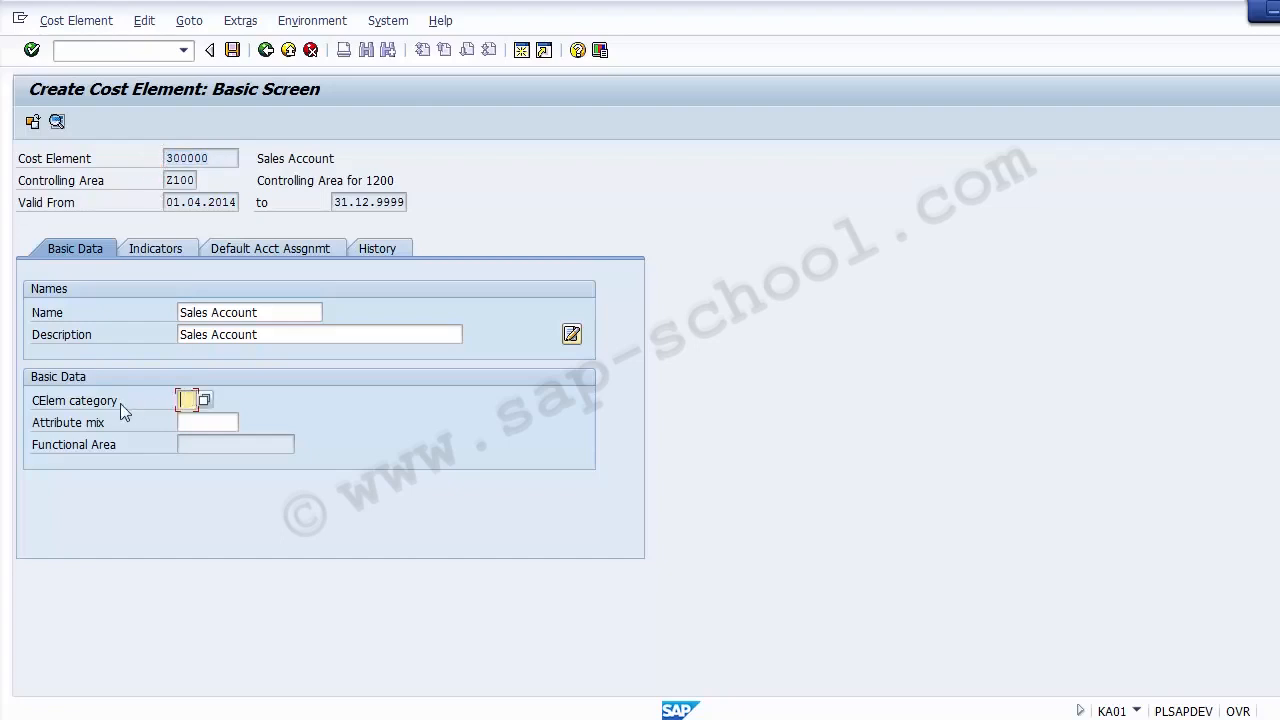
click(89, 404)
click(186, 399)
click(205, 402)
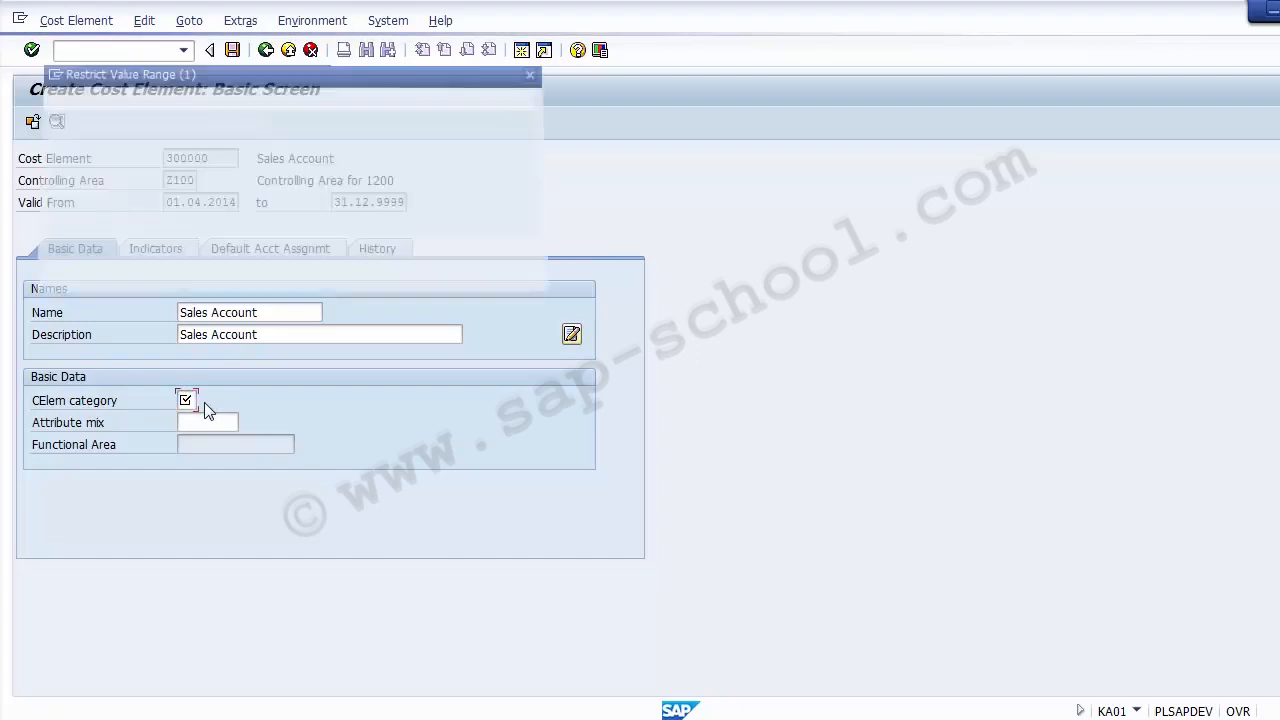
Go through the available cost element categories one by one, from primary costs to external settlement.
key(Down)
key(Down)
key(Down)
key(Down)
key(Down)
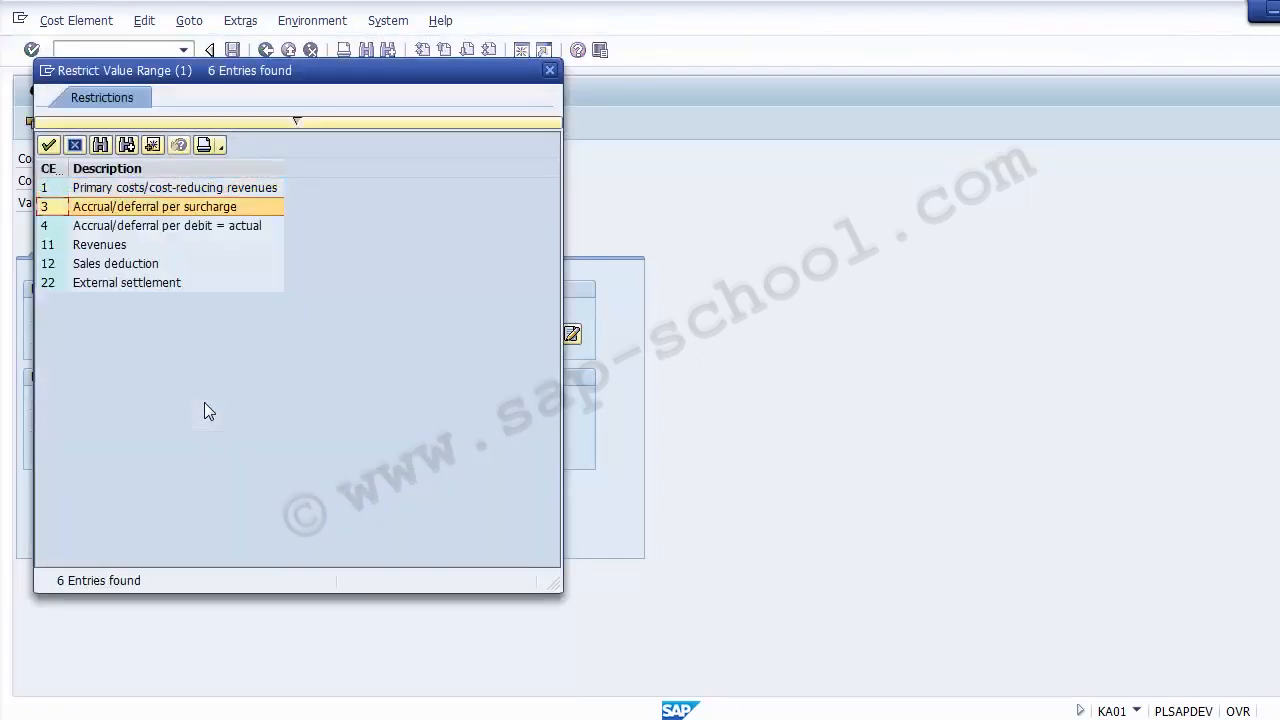
key(Up)
key(Up)
key(Up)
key(Up)
key(Up)
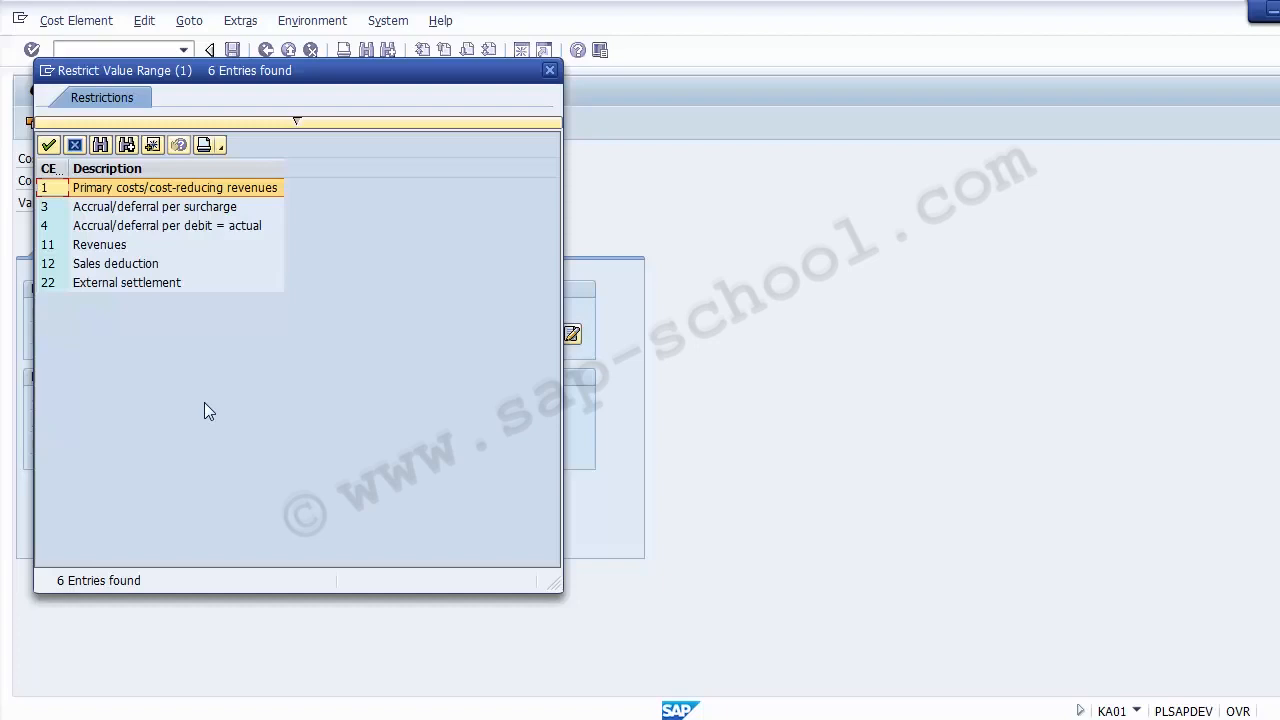
key(Down)
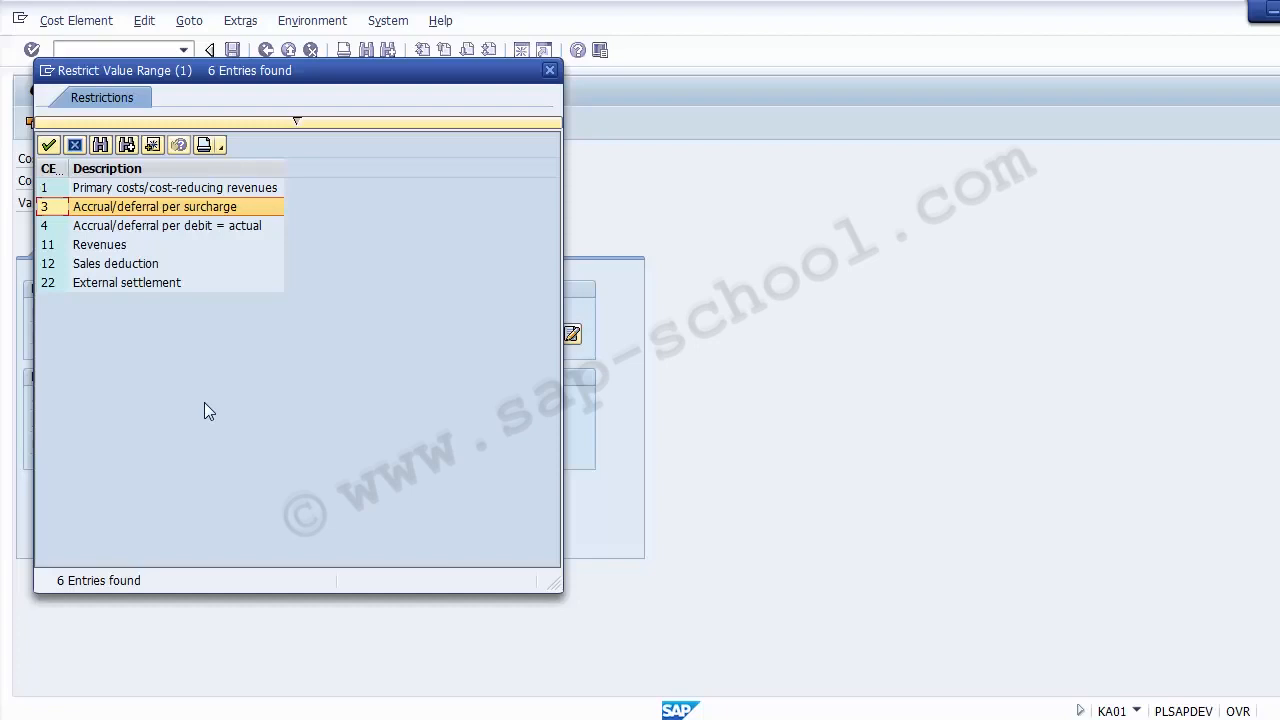
key(Down)
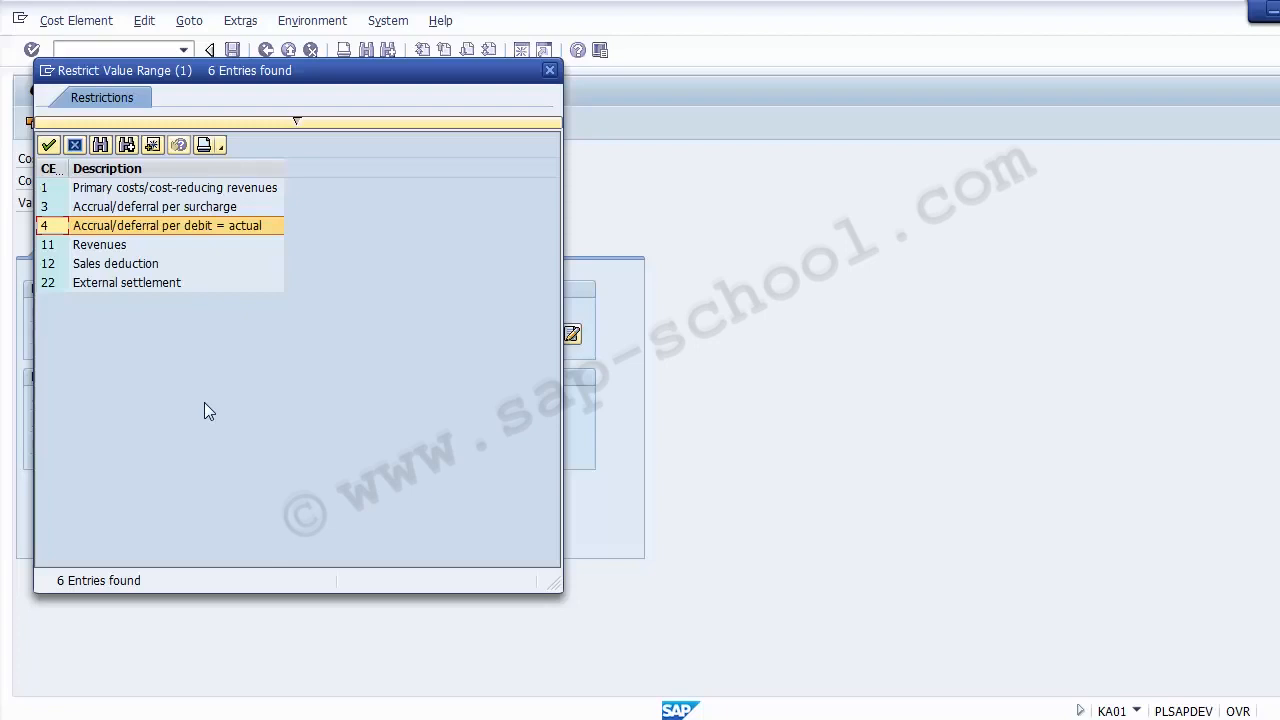
key(Down)
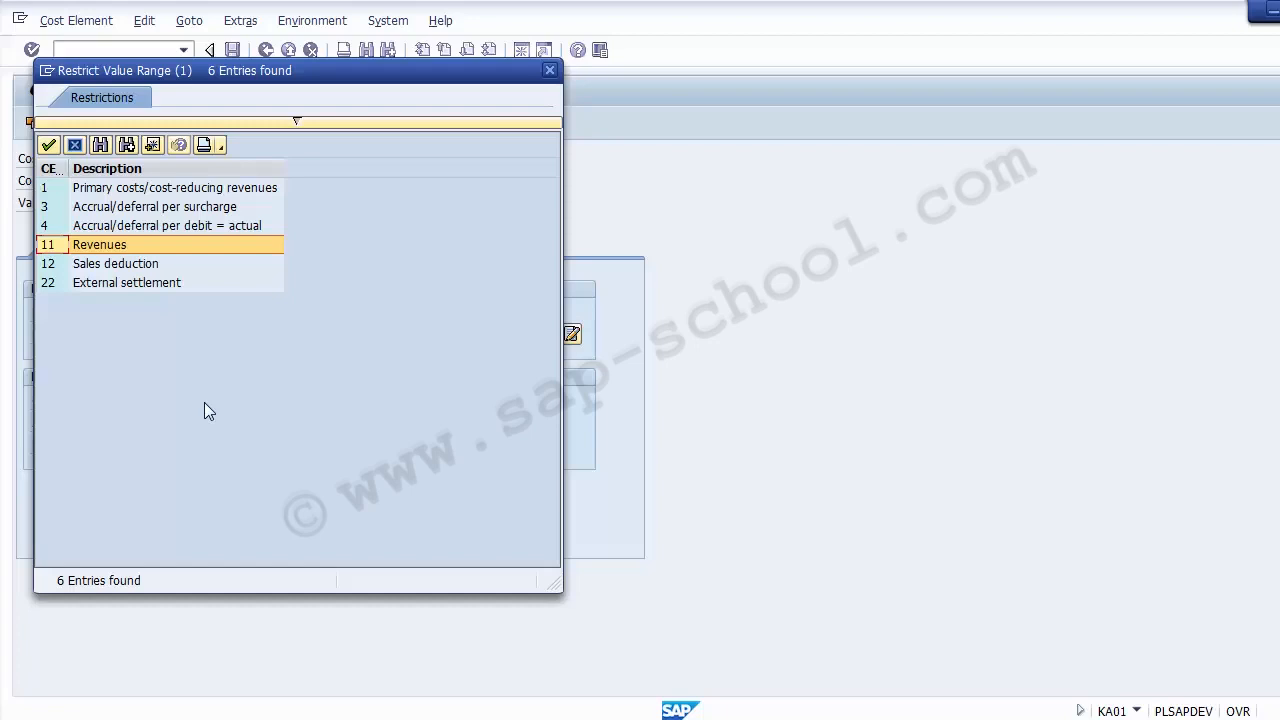
key(Down)
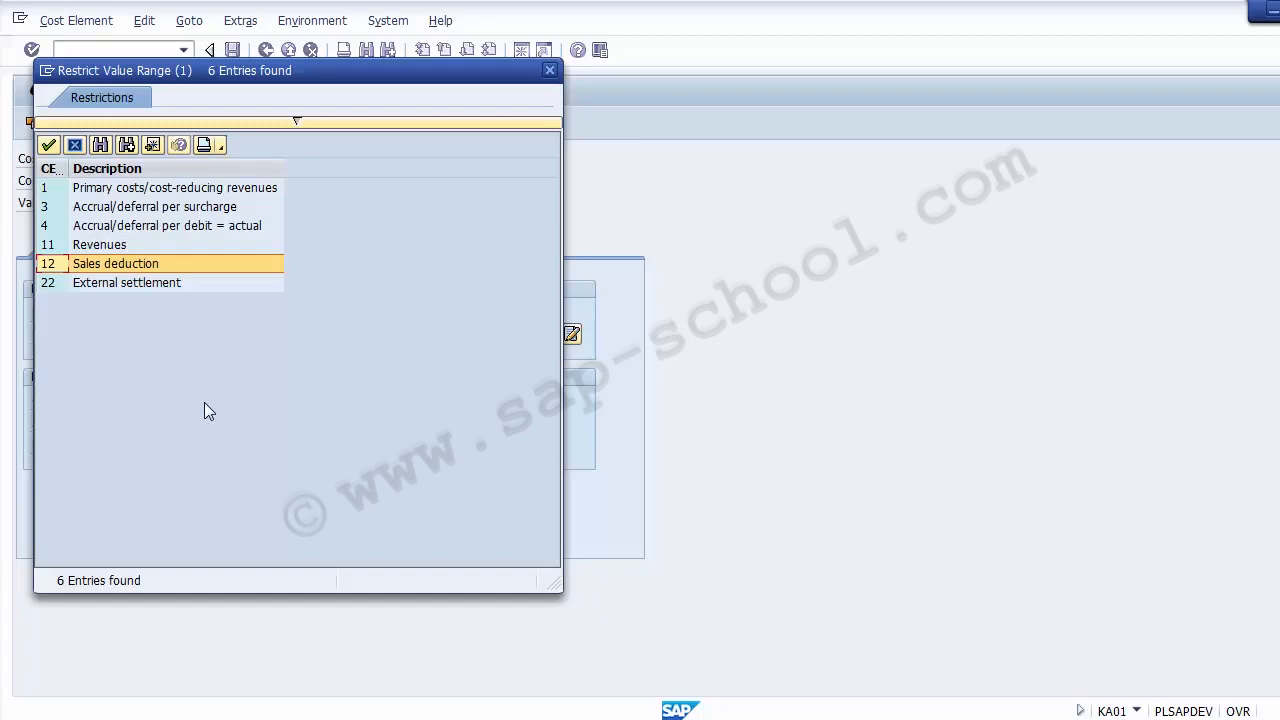
key(Down)
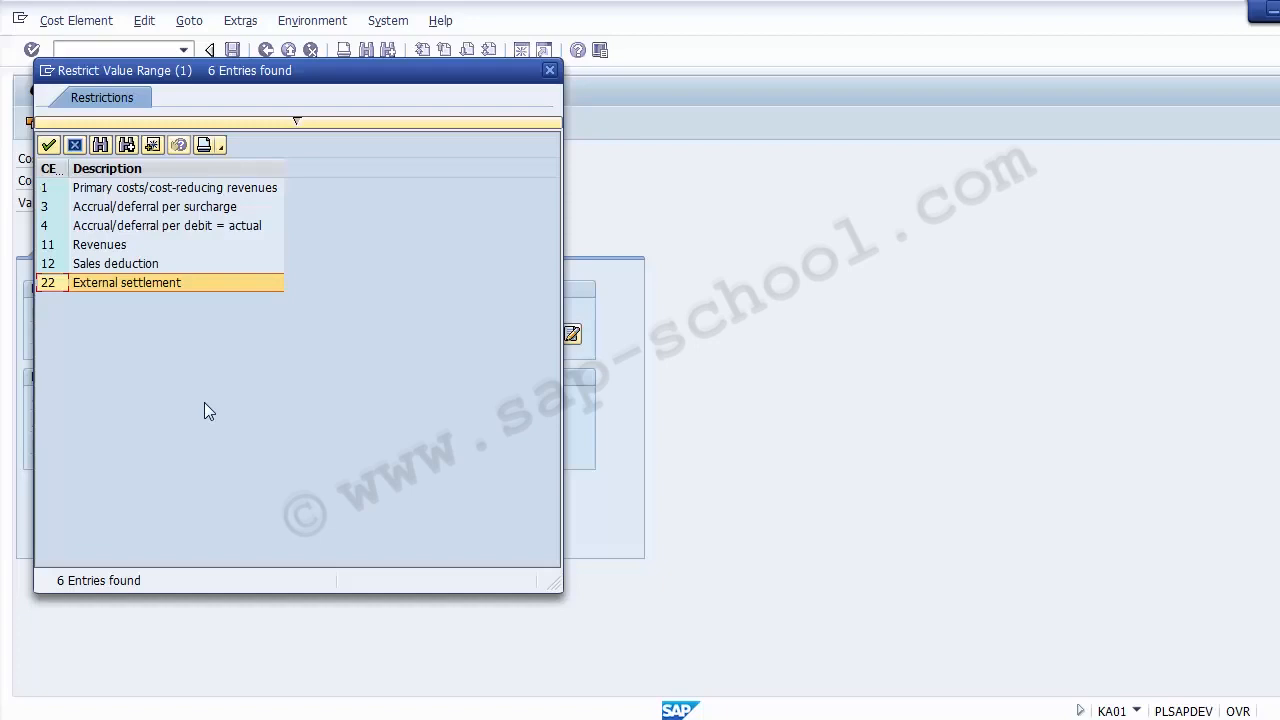
Run through the whole category list again, comparing Revenues with Primary costs/cost-reducing revenues.
key(Up)
key(Up)
key(Up)
key(Up)
key(Up)
key(Down)
key(Down)
key(Down)
key(Down)
key(Down)
key(Up)
key(Up)
key(Up)
key(Up)
key(Up)
key(Down)
key(Down)
key(Down)
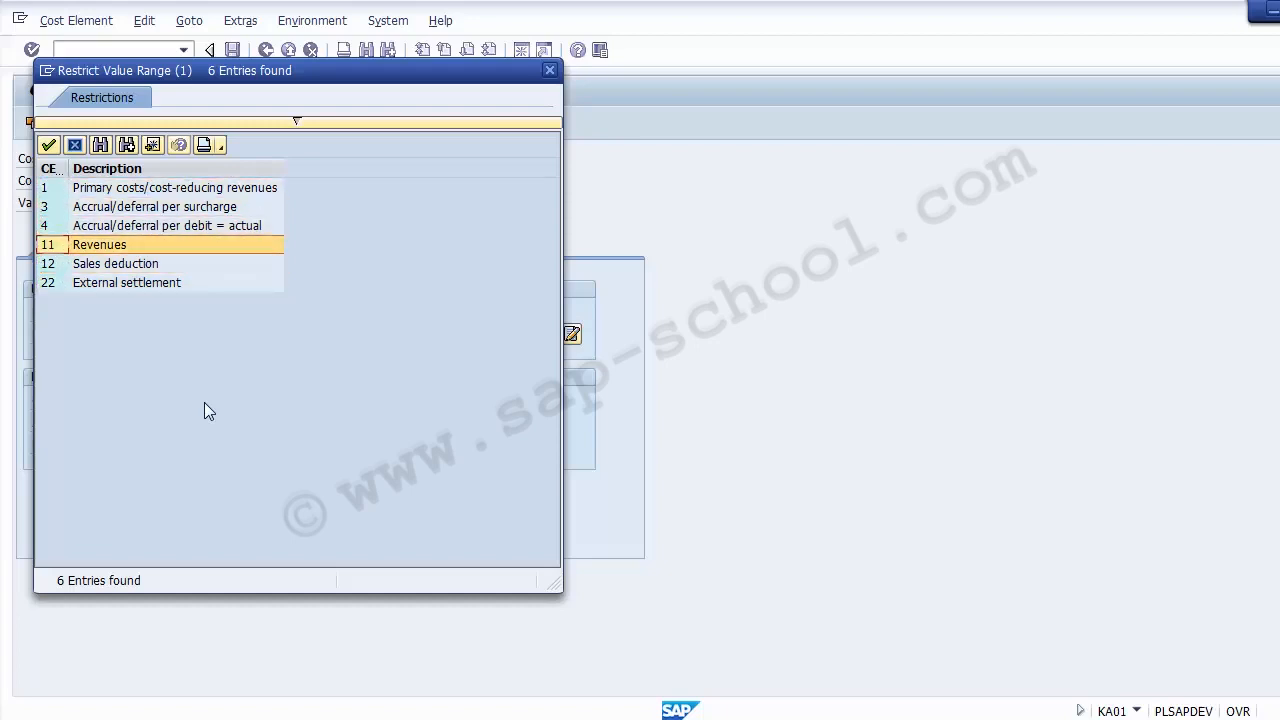
key(Up)
key(Up)
key(Up)
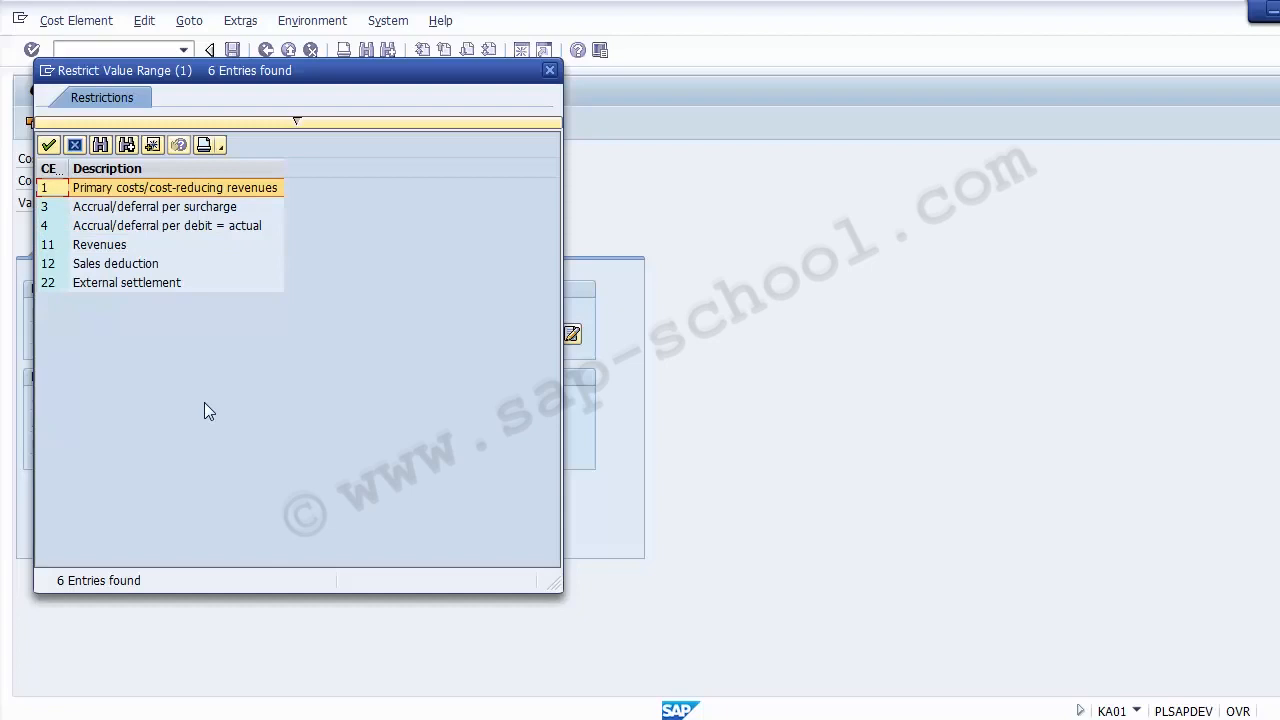
Move the value list aside to see the account name and choose 11 Revenues as the cost element category.
key(Down)
key(Down)
key(Down)
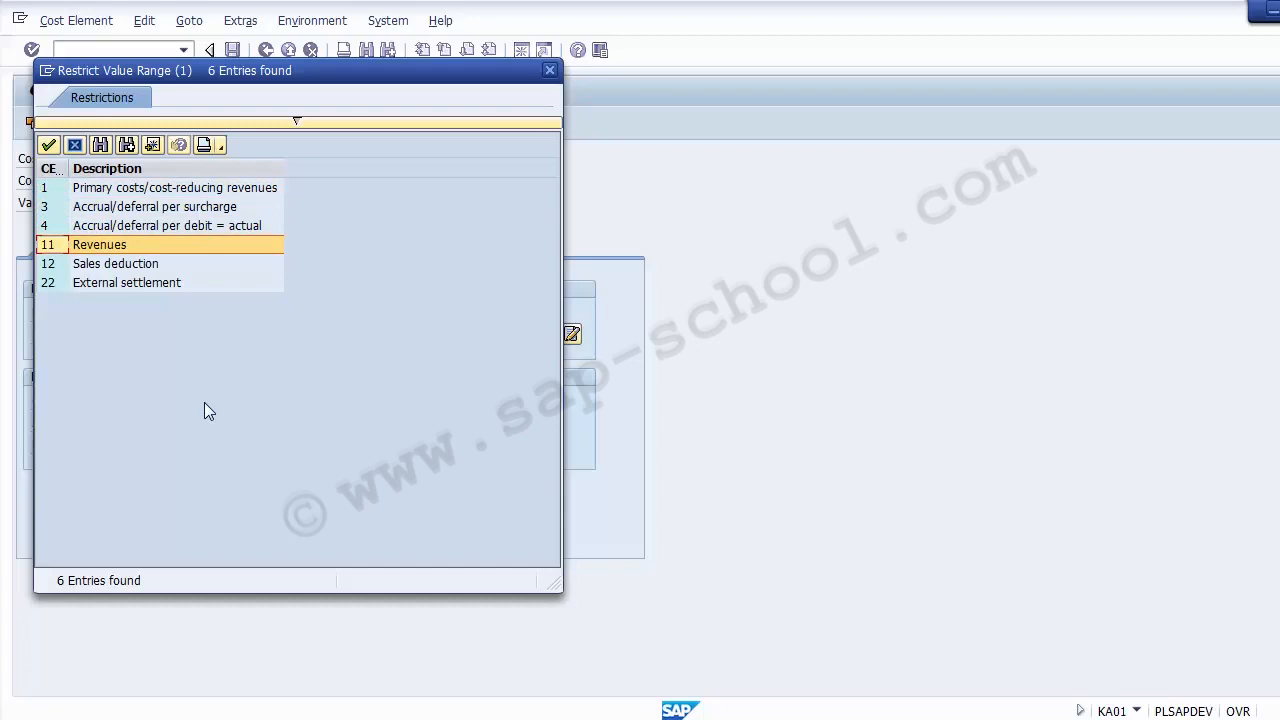
drag(132, 69, 627, 110)
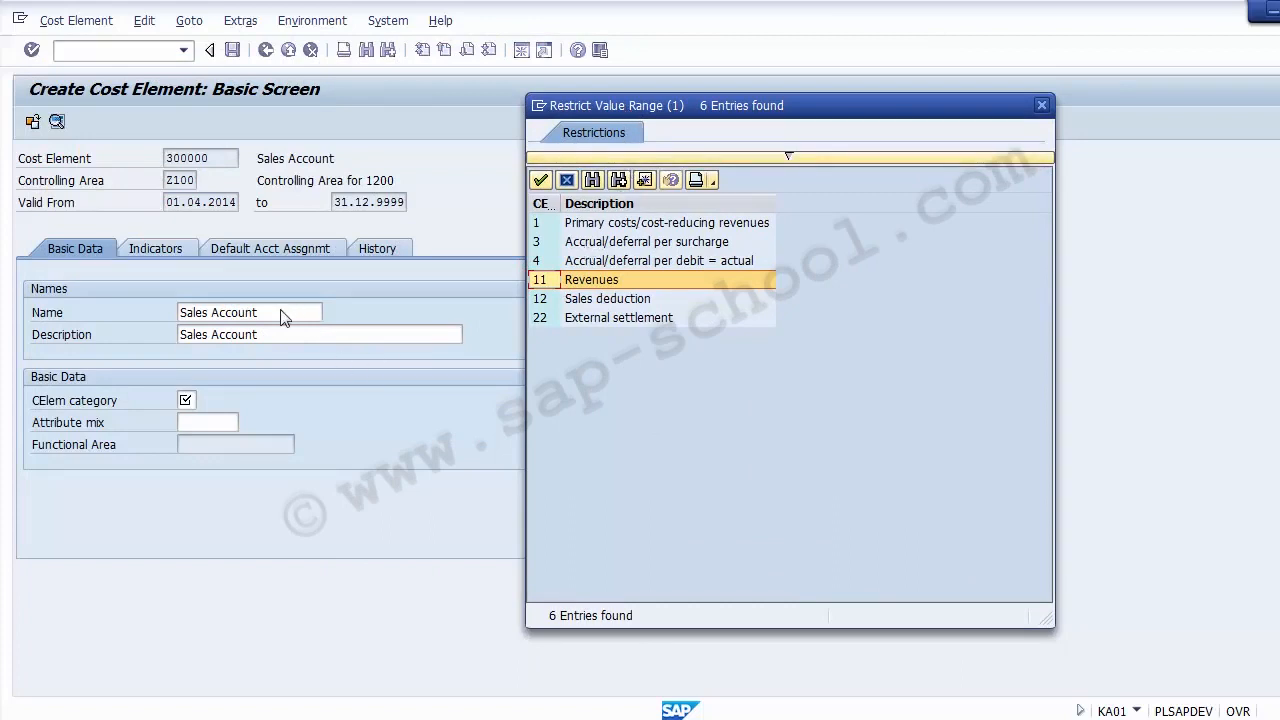
double_click(583, 287)
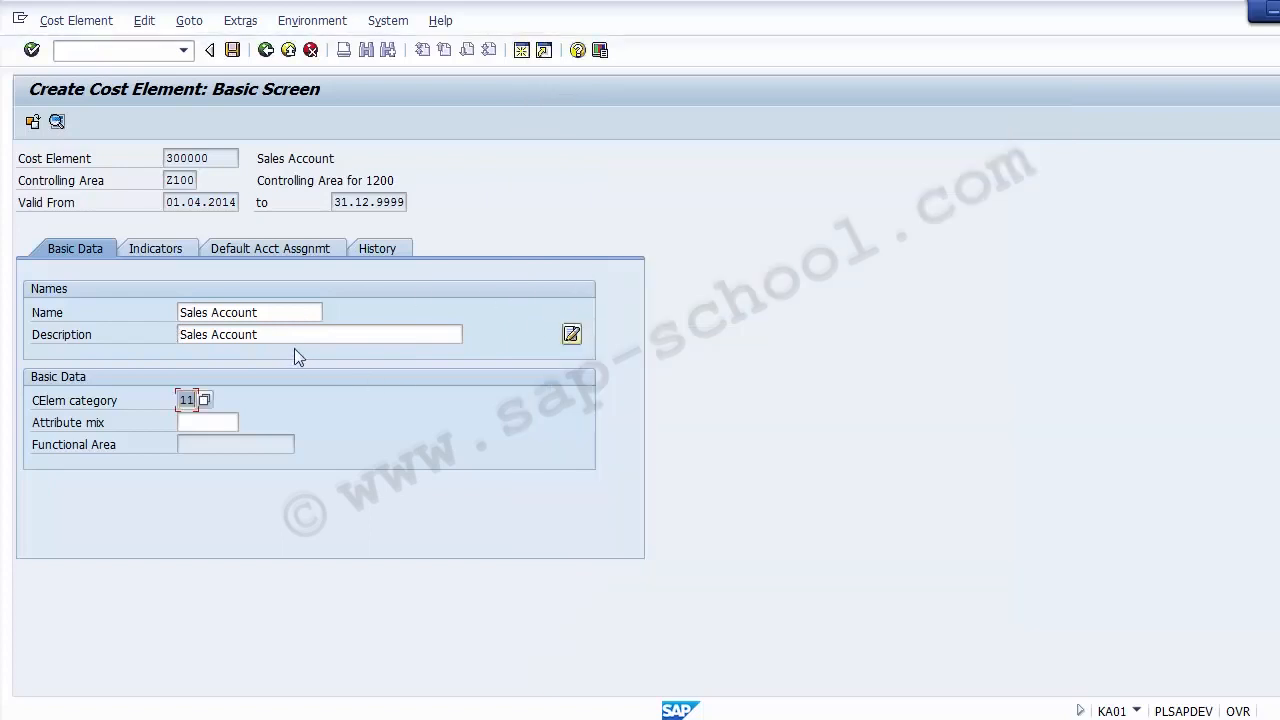
Review the cost element's name, description and category, rechecking the Revenues entry in the list of category values.
drag(278, 313, 180, 313)
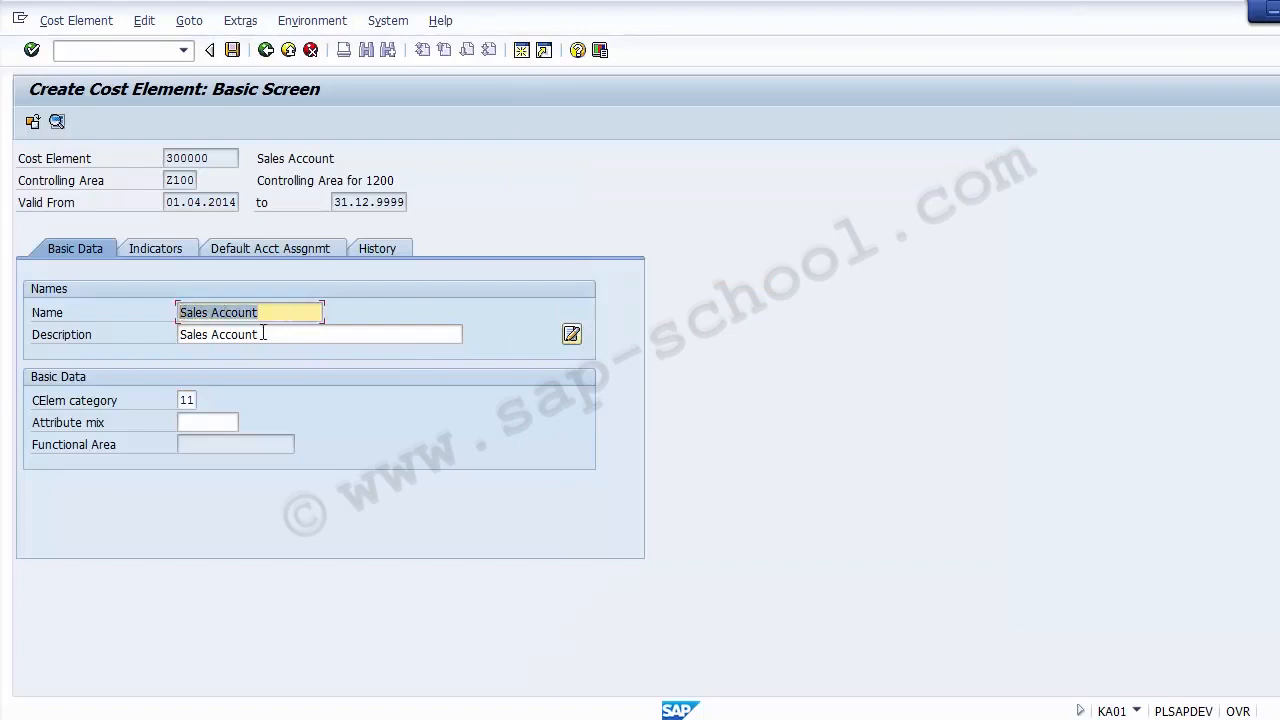
drag(275, 335, 158, 340)
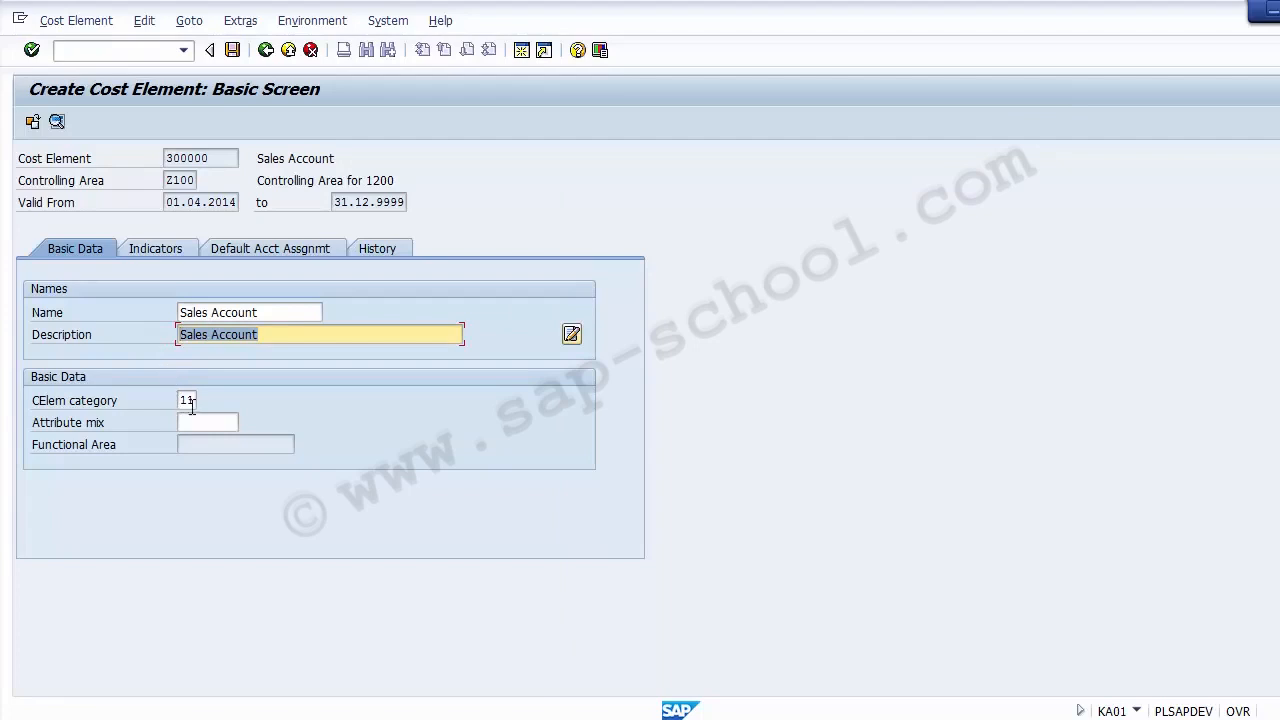
drag(181, 401, 198, 402)
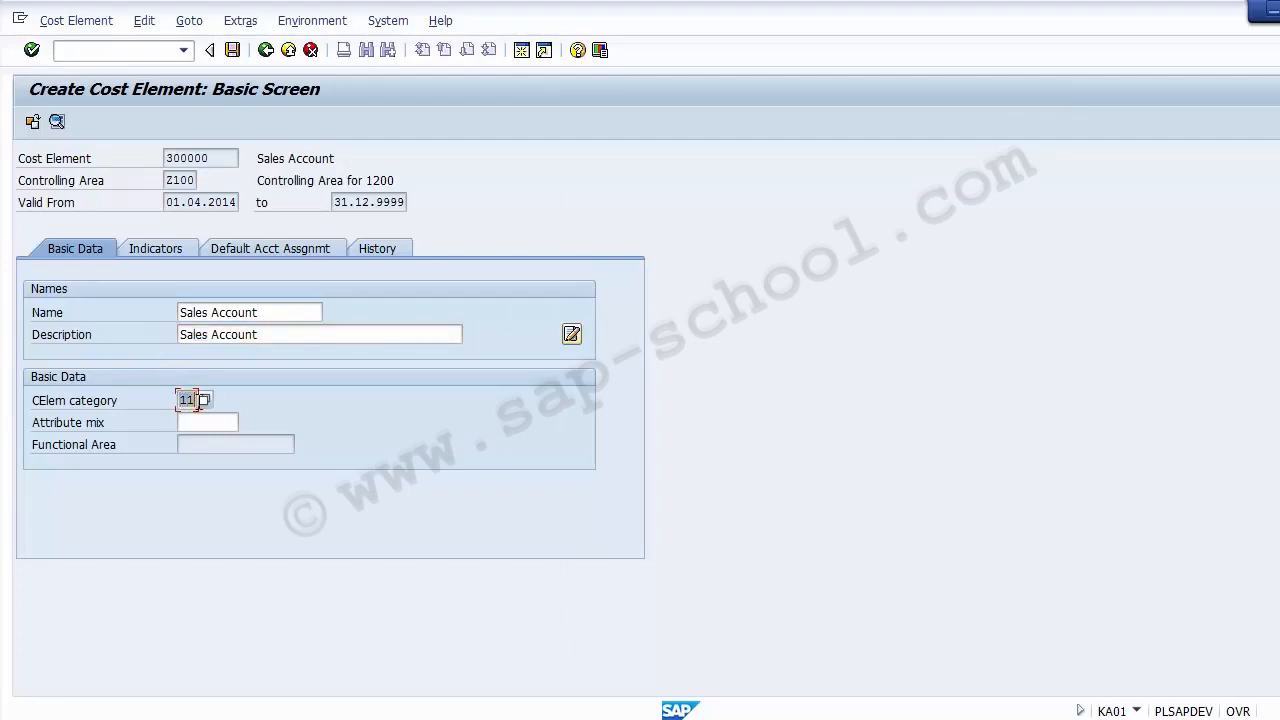
click(204, 400)
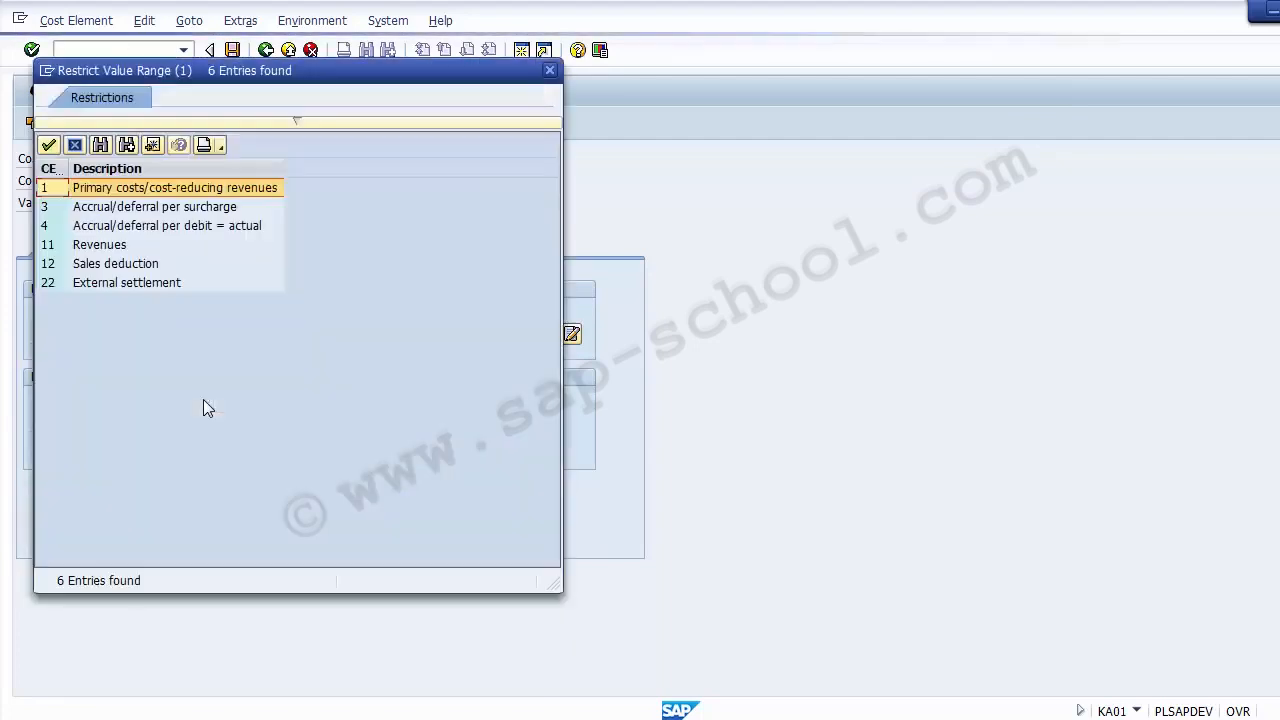
click(101, 246)
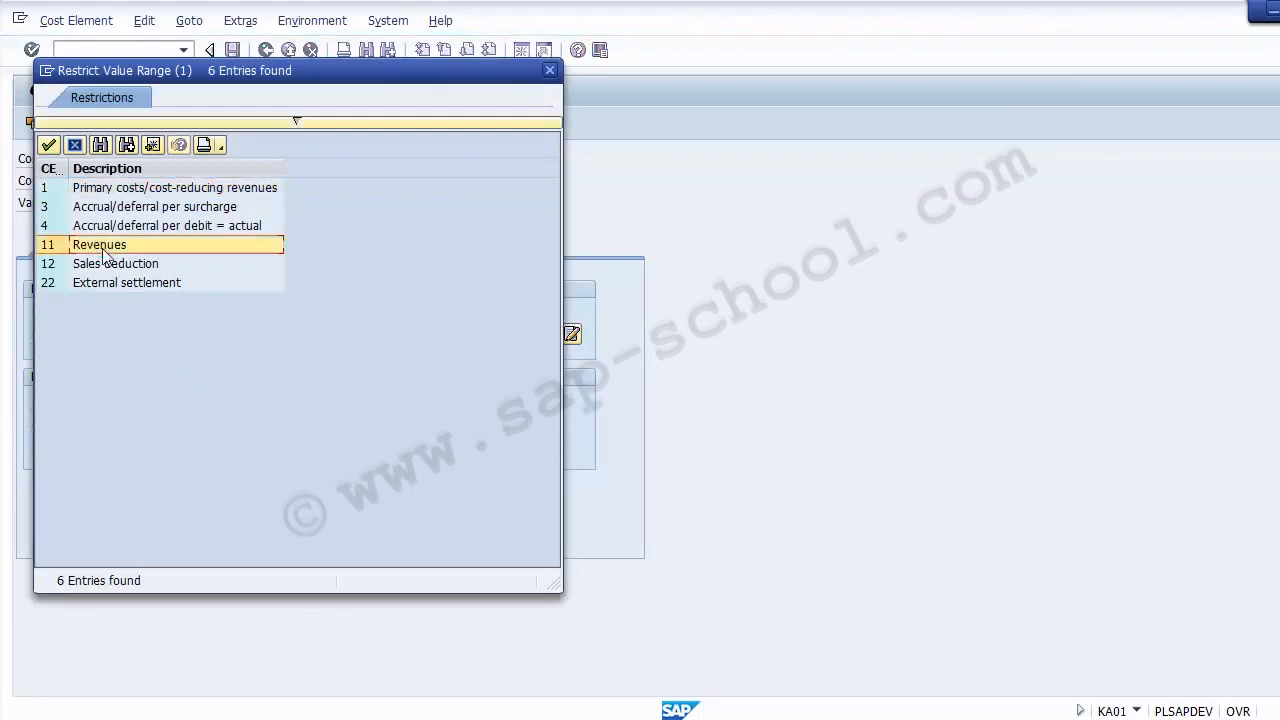
double_click(101, 246)
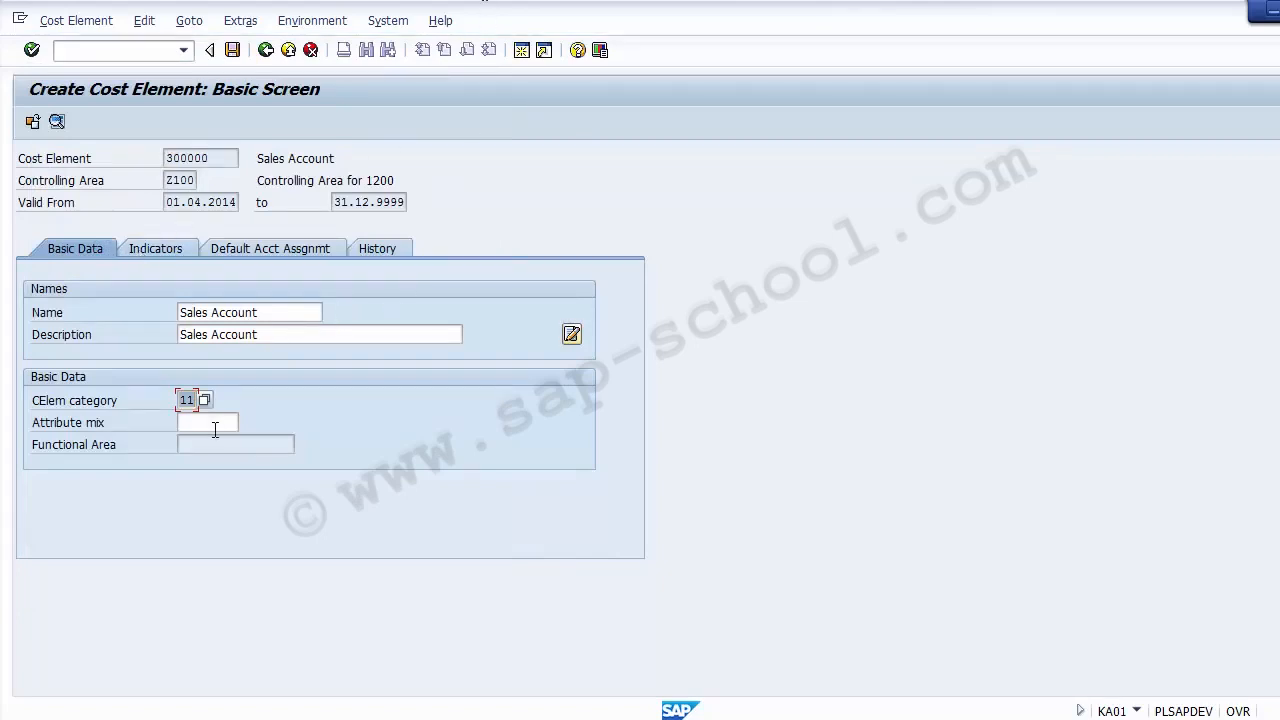
Examine the attribute mix and functional area fields, plus the record quantity and unit of measure indicators.
click(78, 428)
click(188, 445)
click(163, 254)
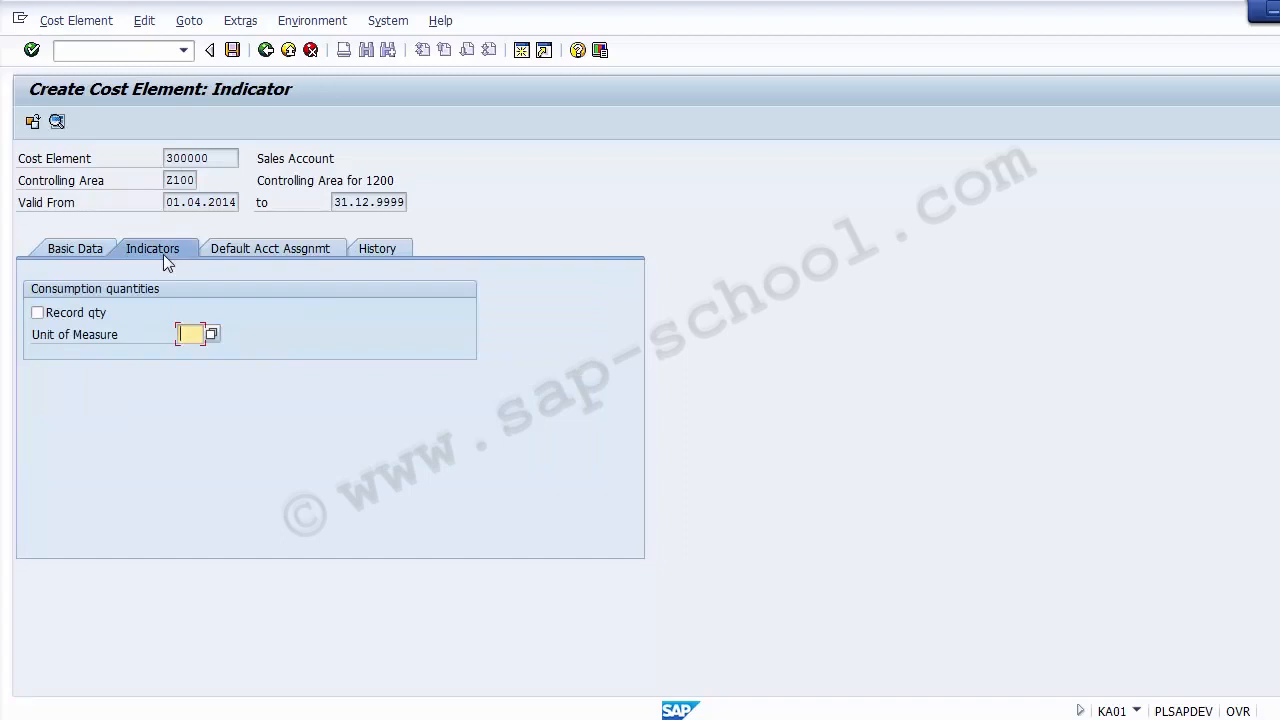
click(85, 320)
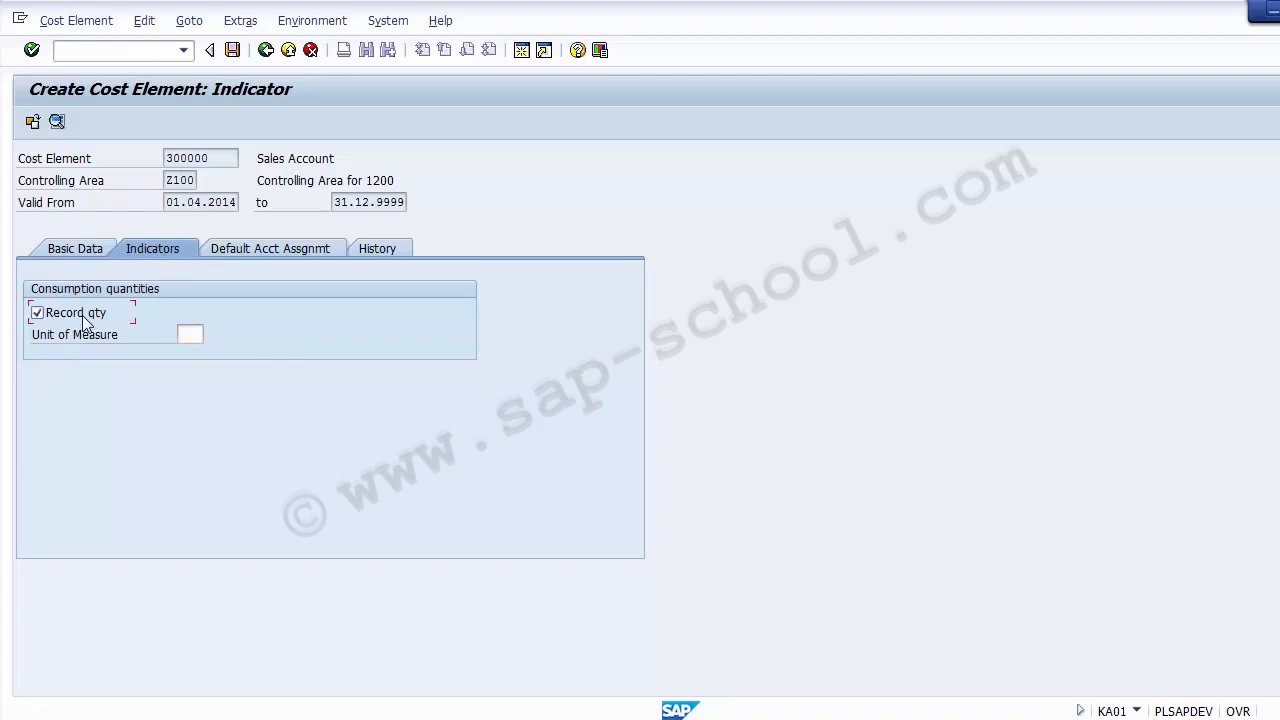
click(84, 318)
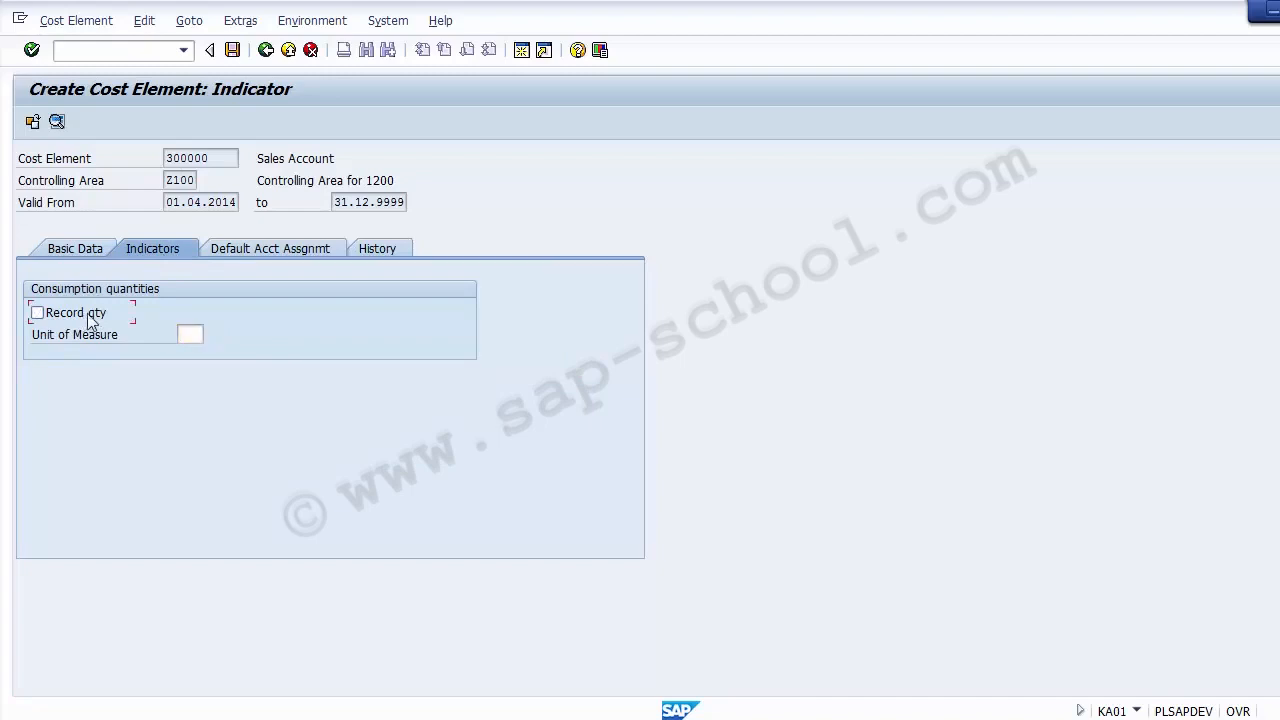
click(190, 333)
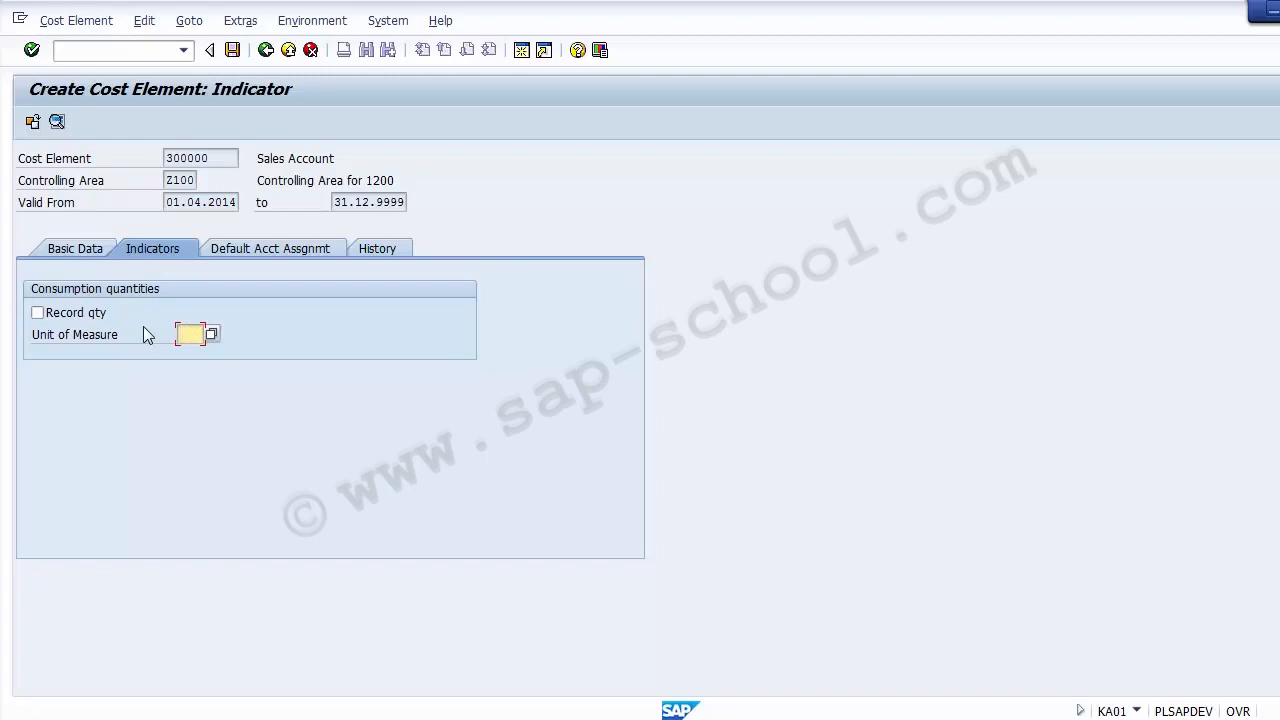
Examine the default account assignment's cost center and order fields.
click(249, 257)
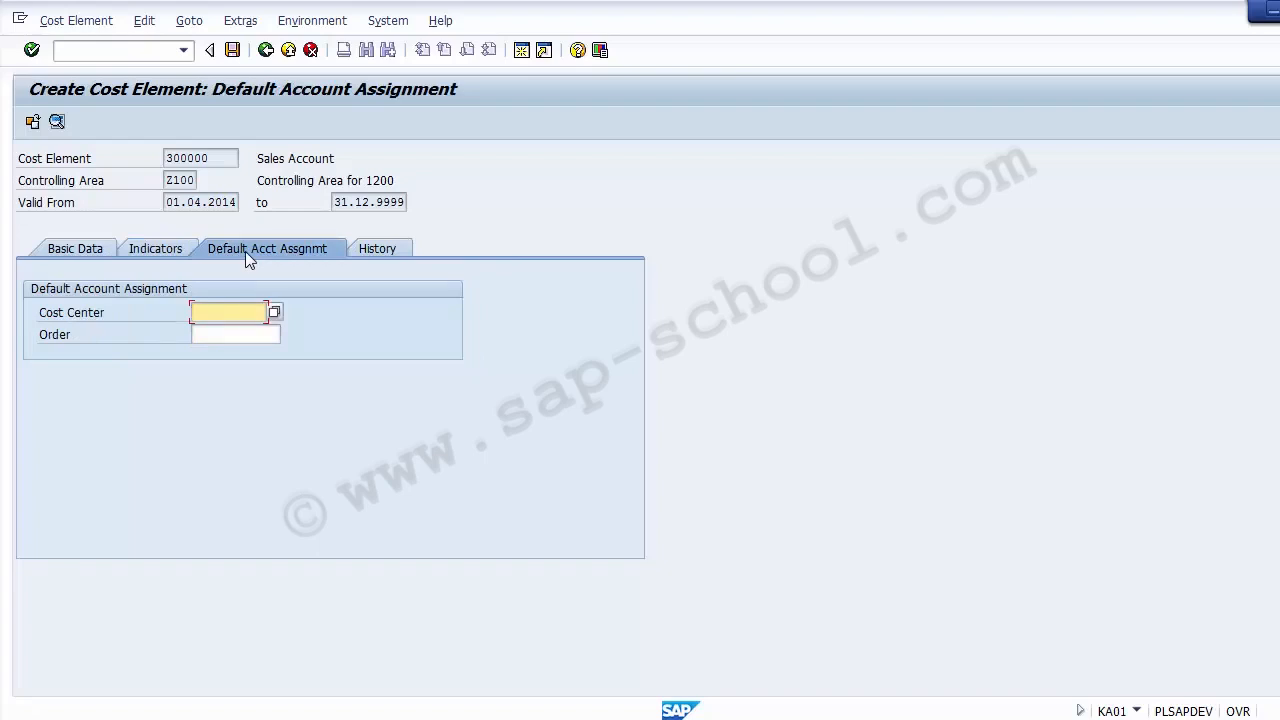
click(229, 338)
click(217, 311)
click(215, 333)
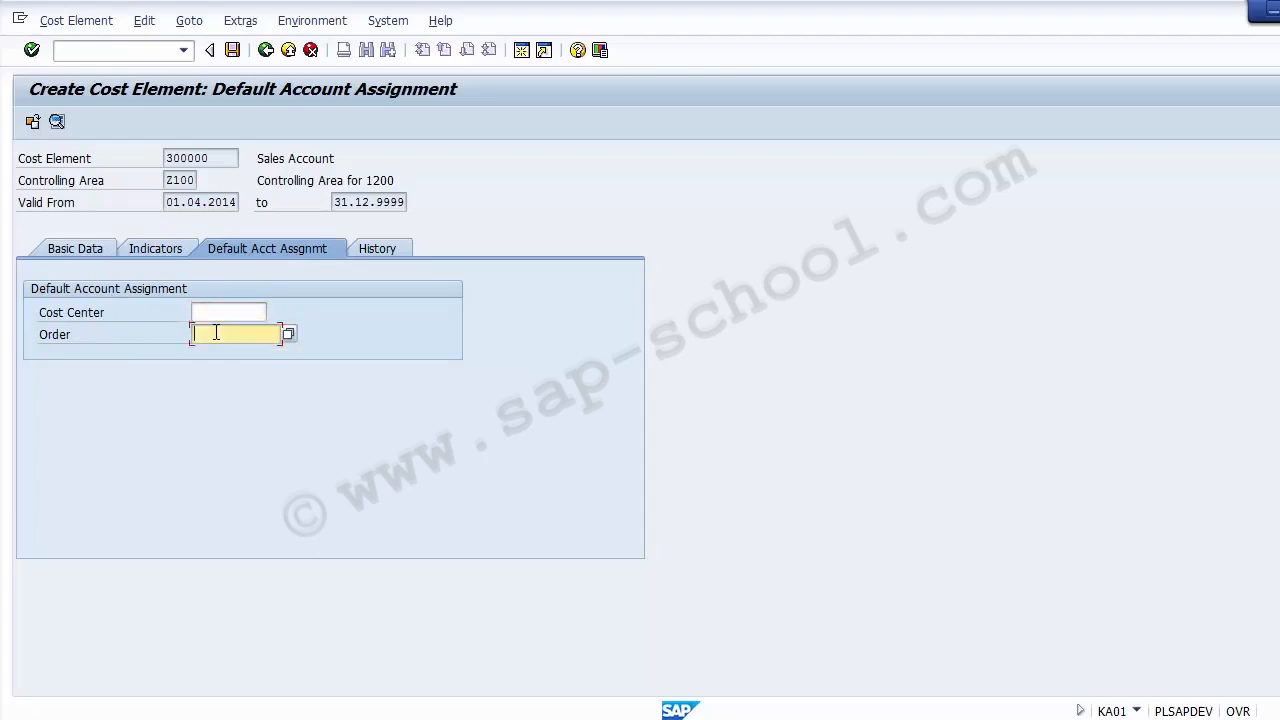
click(212, 313)
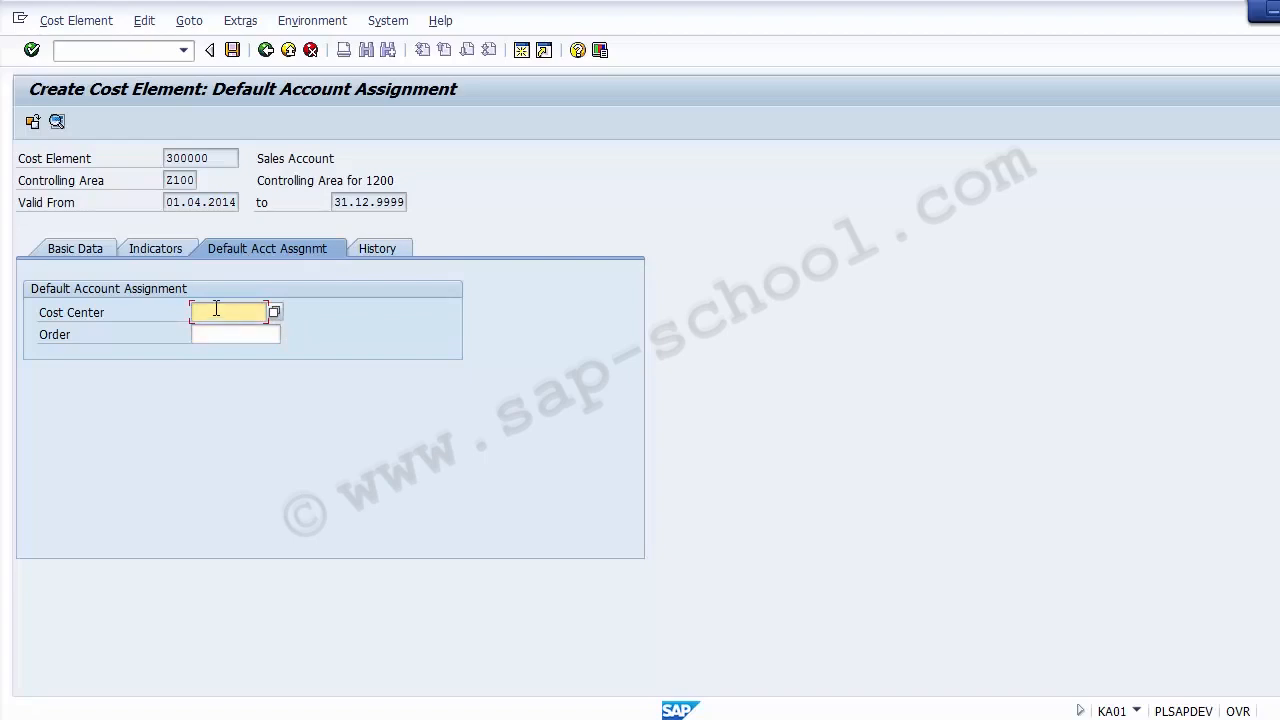
Examine the cost element's history, including its creator, creation date and change documents.
click(370, 252)
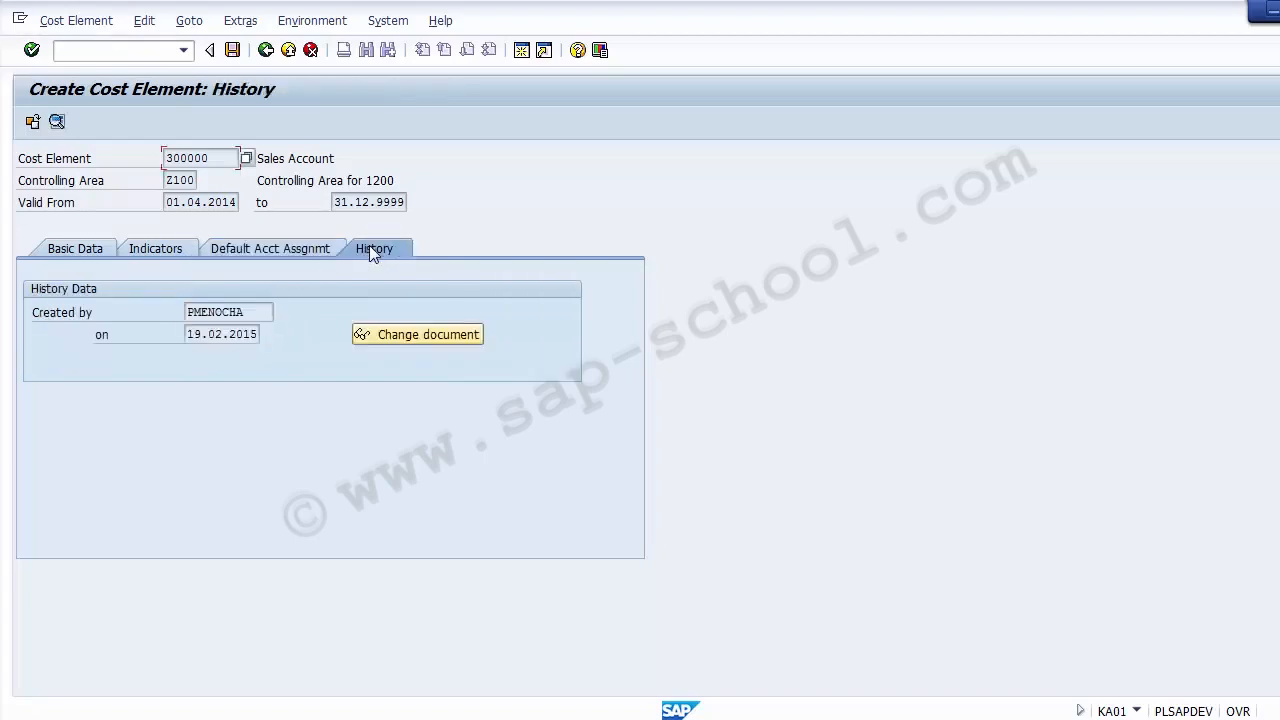
click(257, 315)
mouse_move(262, 313)
mouse_down()
mouse_move(186, 312)
mouse_move(191, 335)
mouse_move(260, 334)
mouse_up()
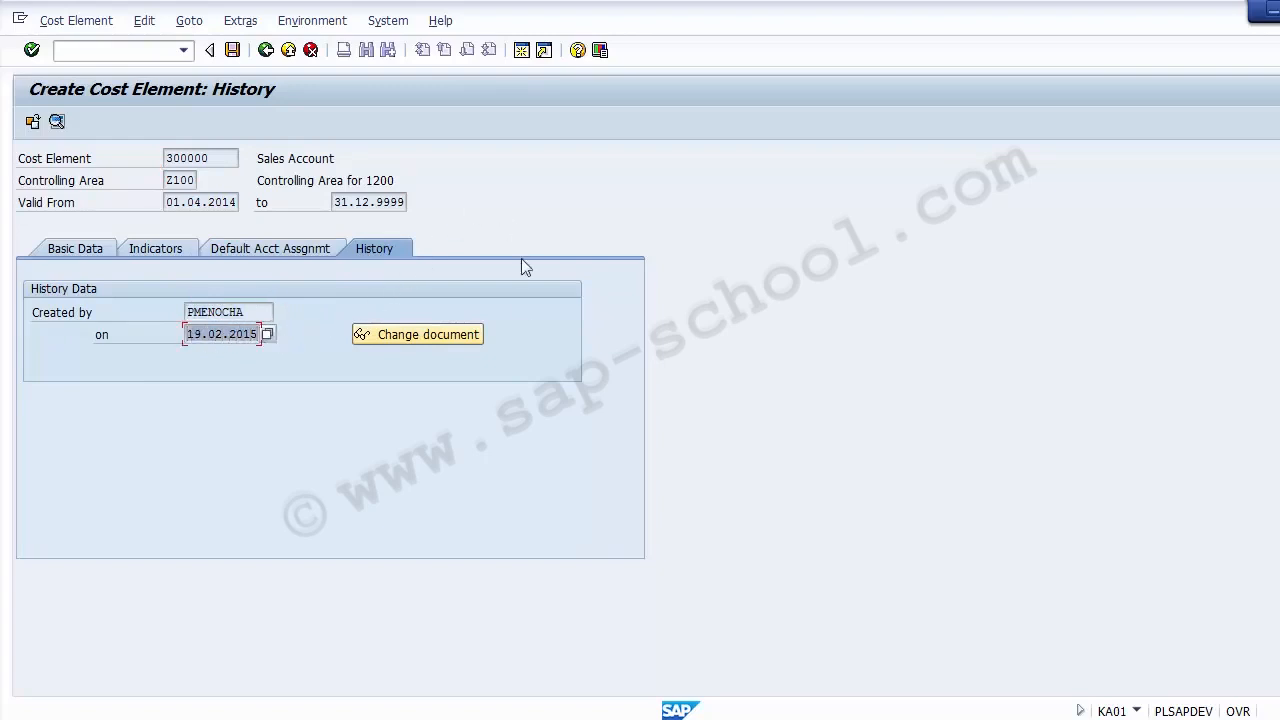
click(428, 339)
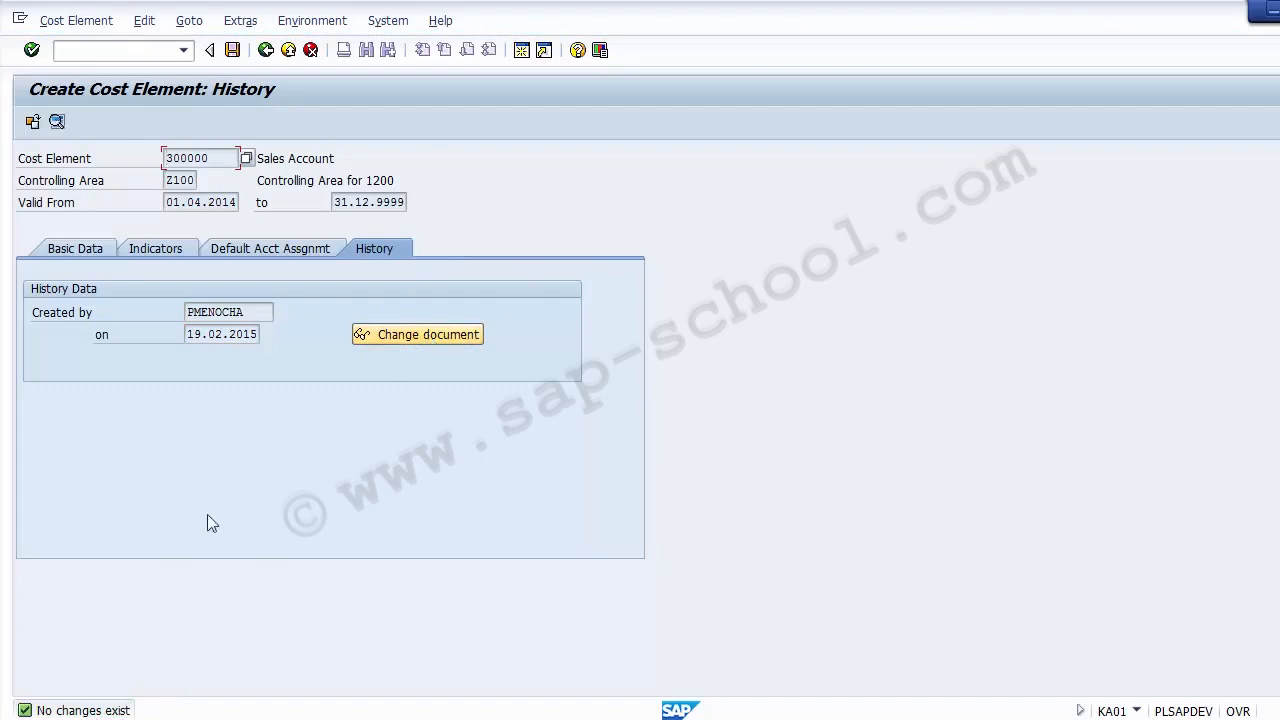
click(67, 248)
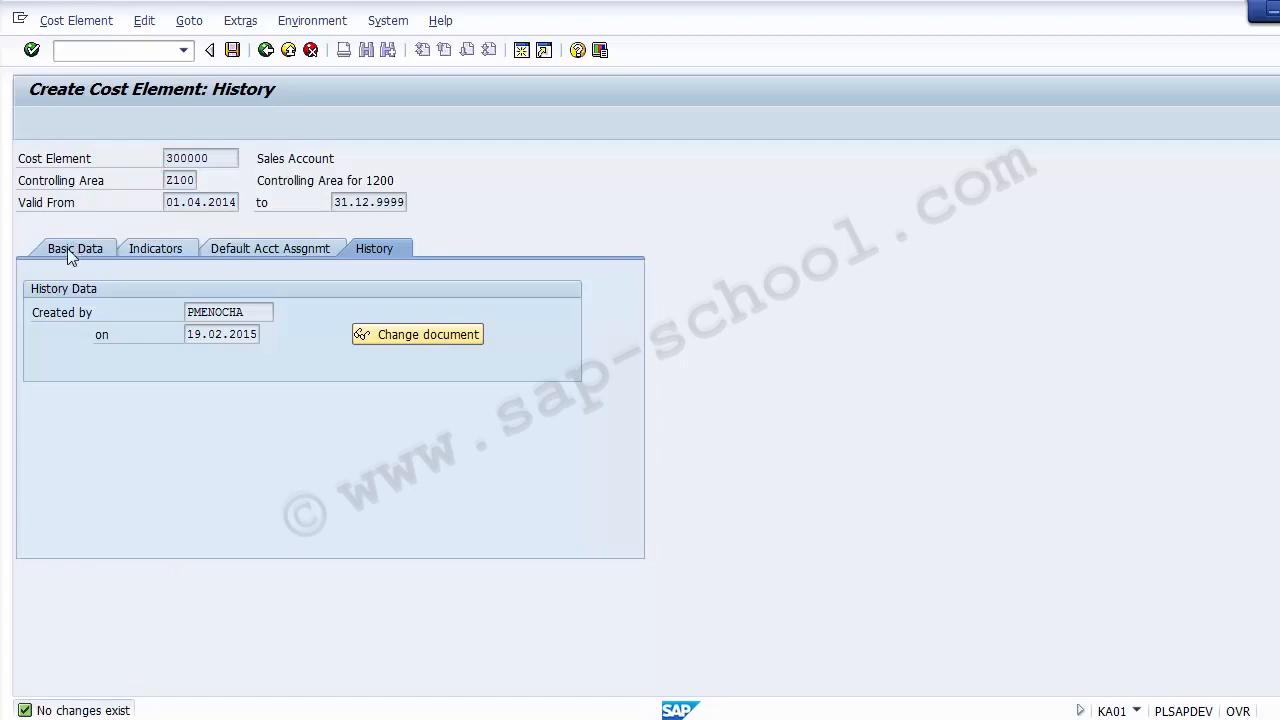
click(373, 246)
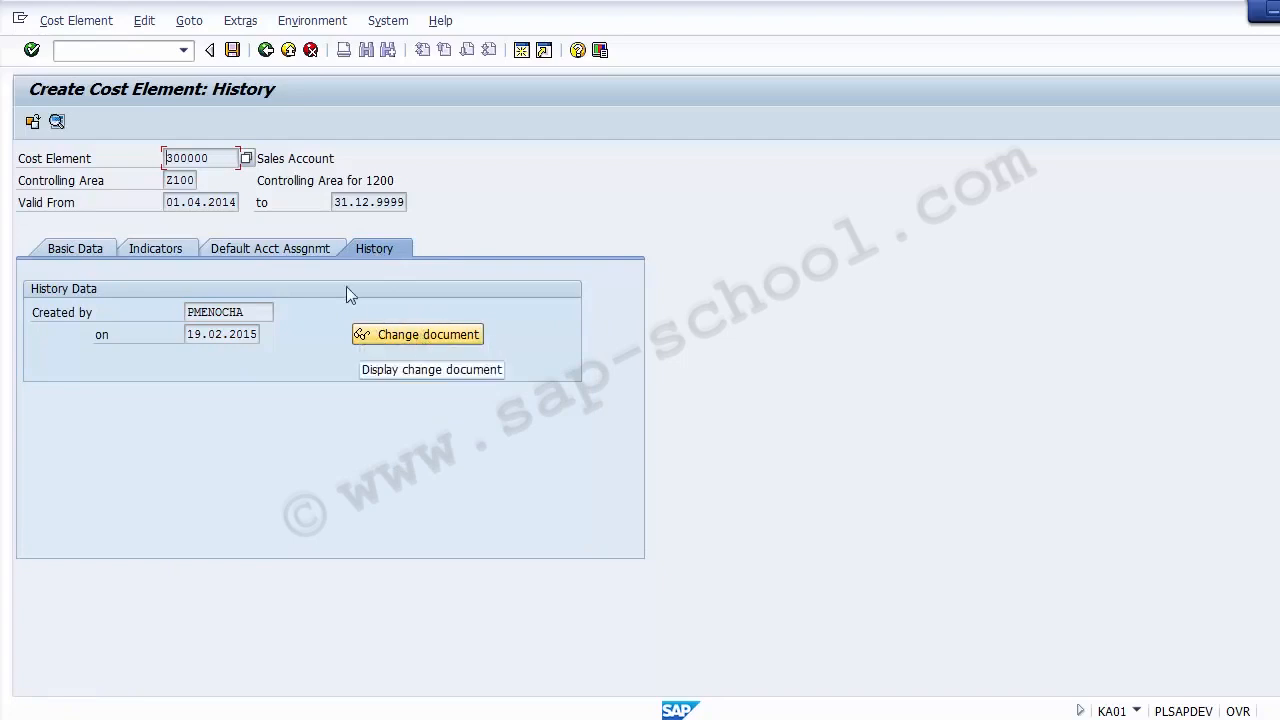
Save the new Sales Account cost element.
click(231, 51)
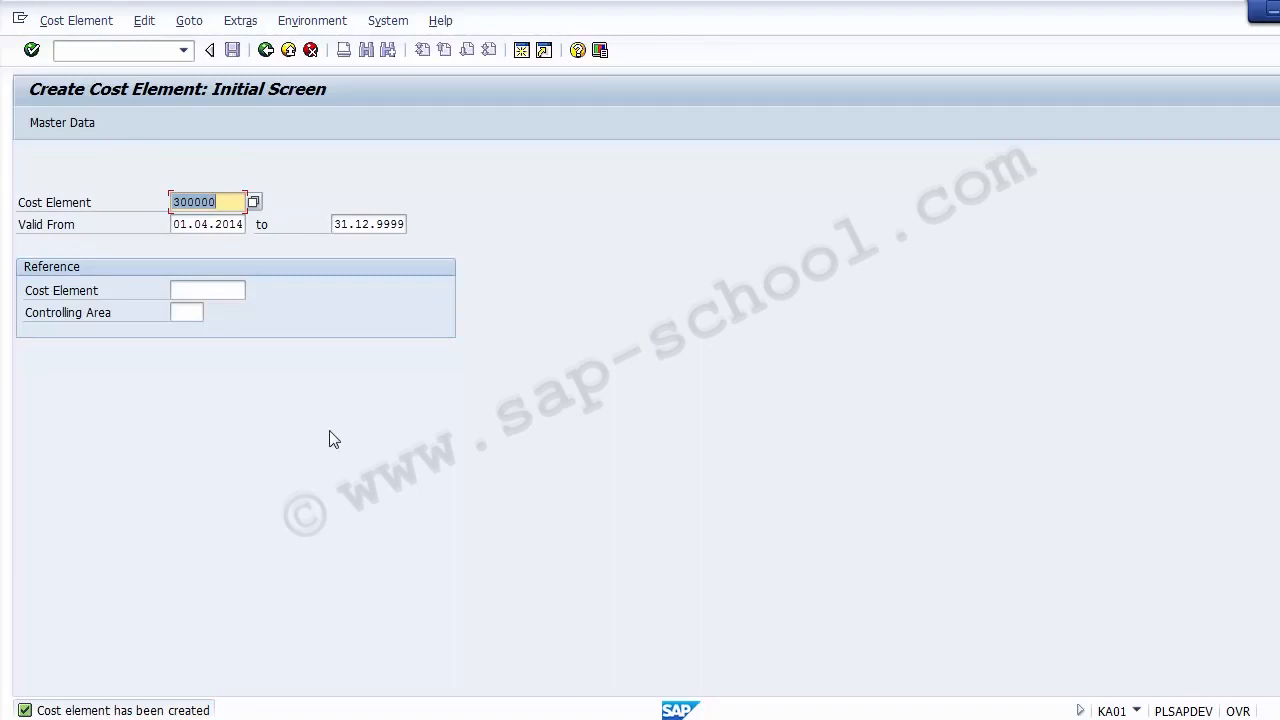
click(211, 202)
drag(211, 202, 170, 202)
click(171, 205)
click(467, 719)
Open cost element 300000 for changing with transaction KA02.
click(87, 50)
text(/nKA02)
key(Return)
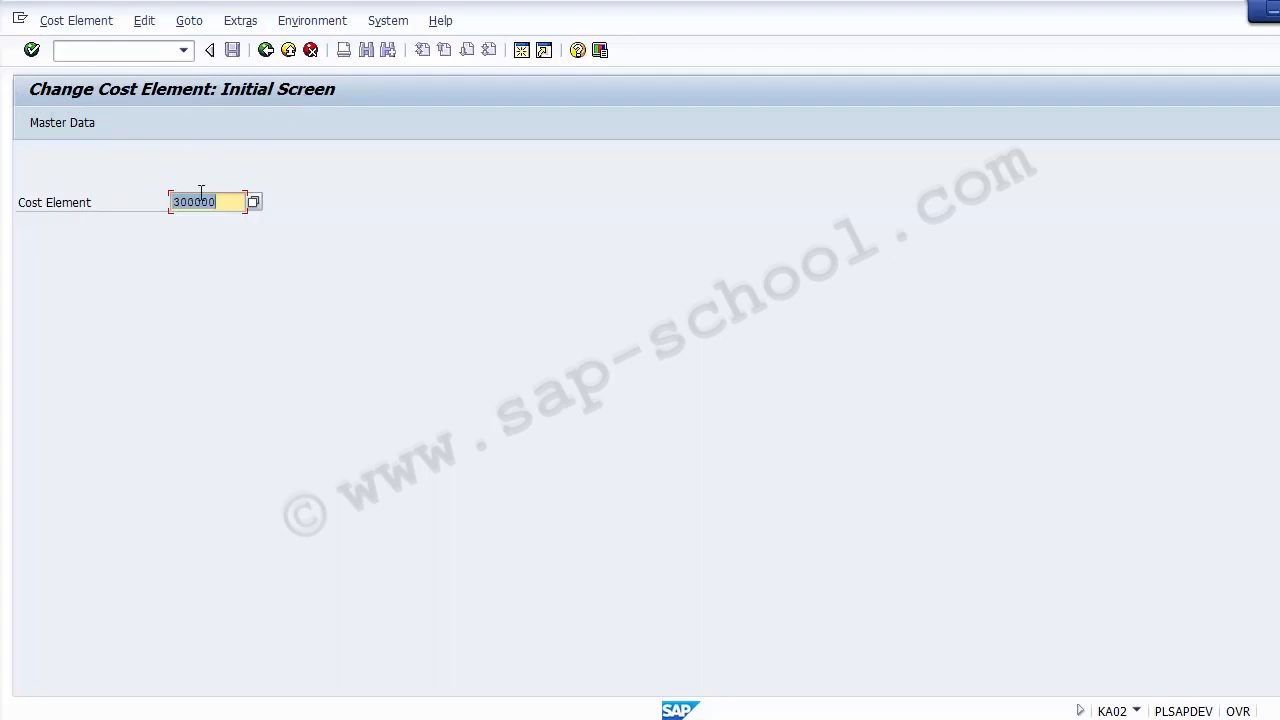
drag(229, 204, 151, 203)
click(229, 203)
key(Return)
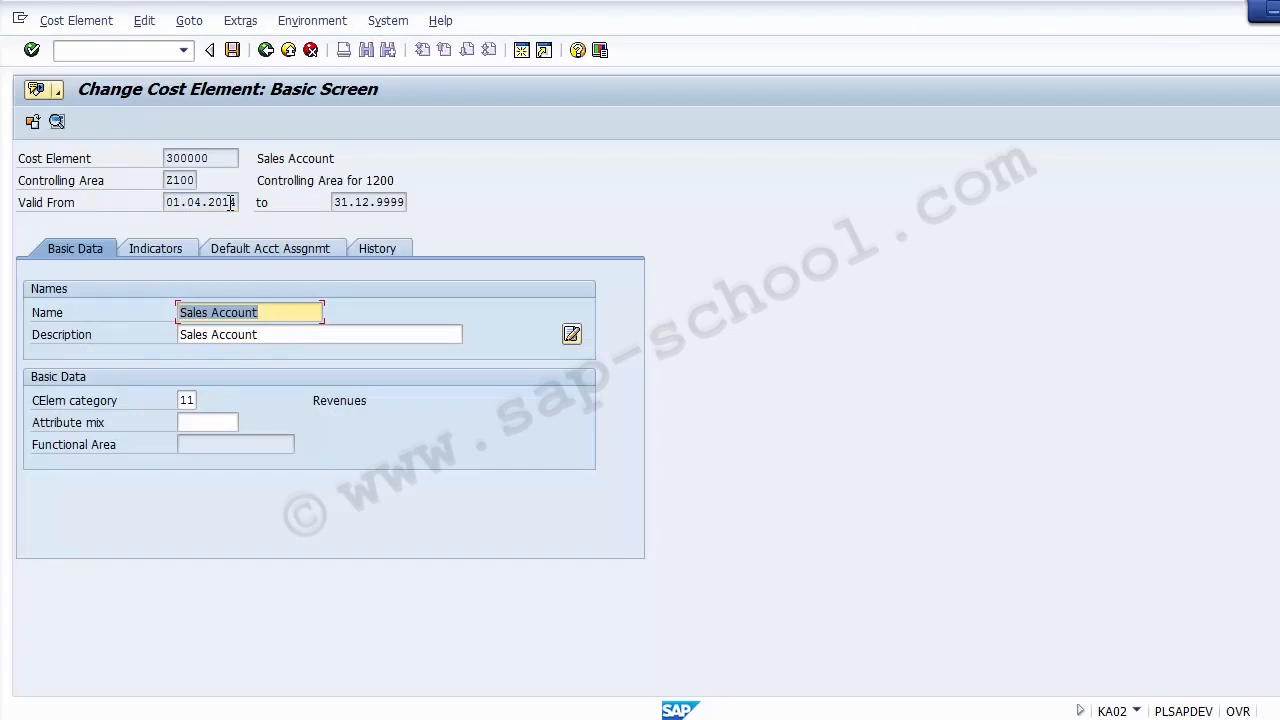
Review the cost element's name, category and consumption quantity indicators in change mode.
click(294, 314)
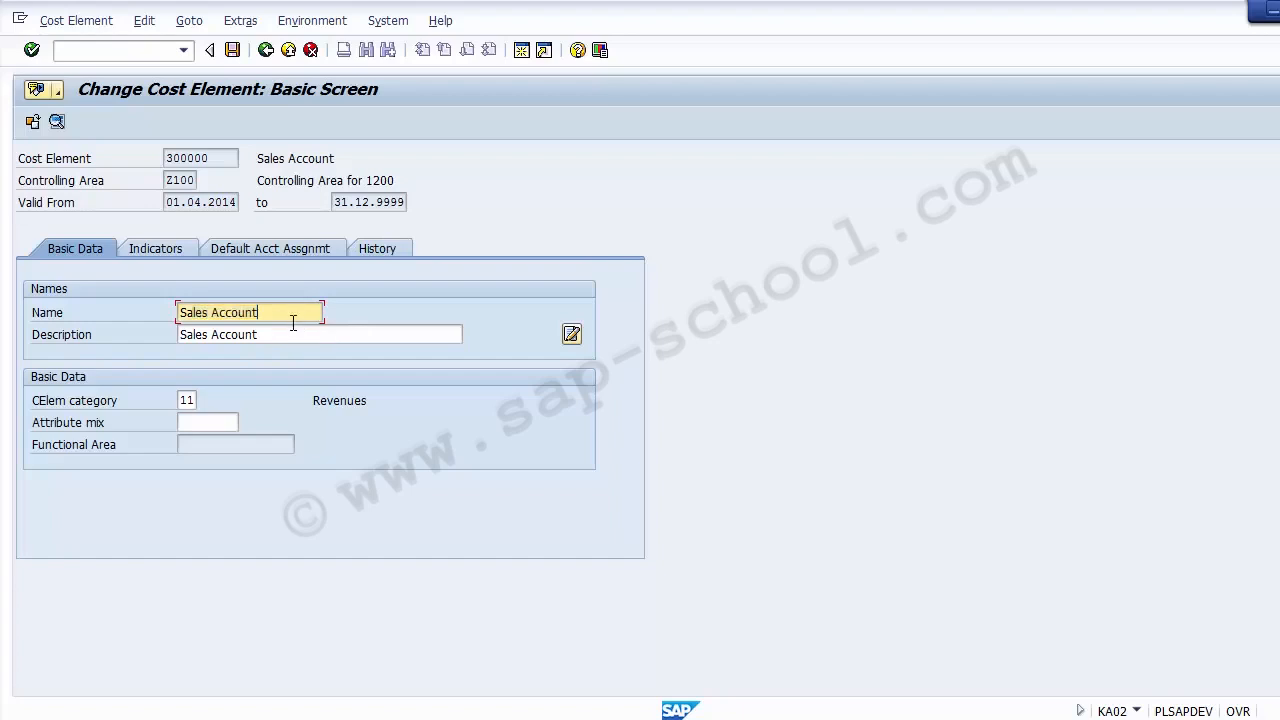
click(192, 400)
click(152, 252)
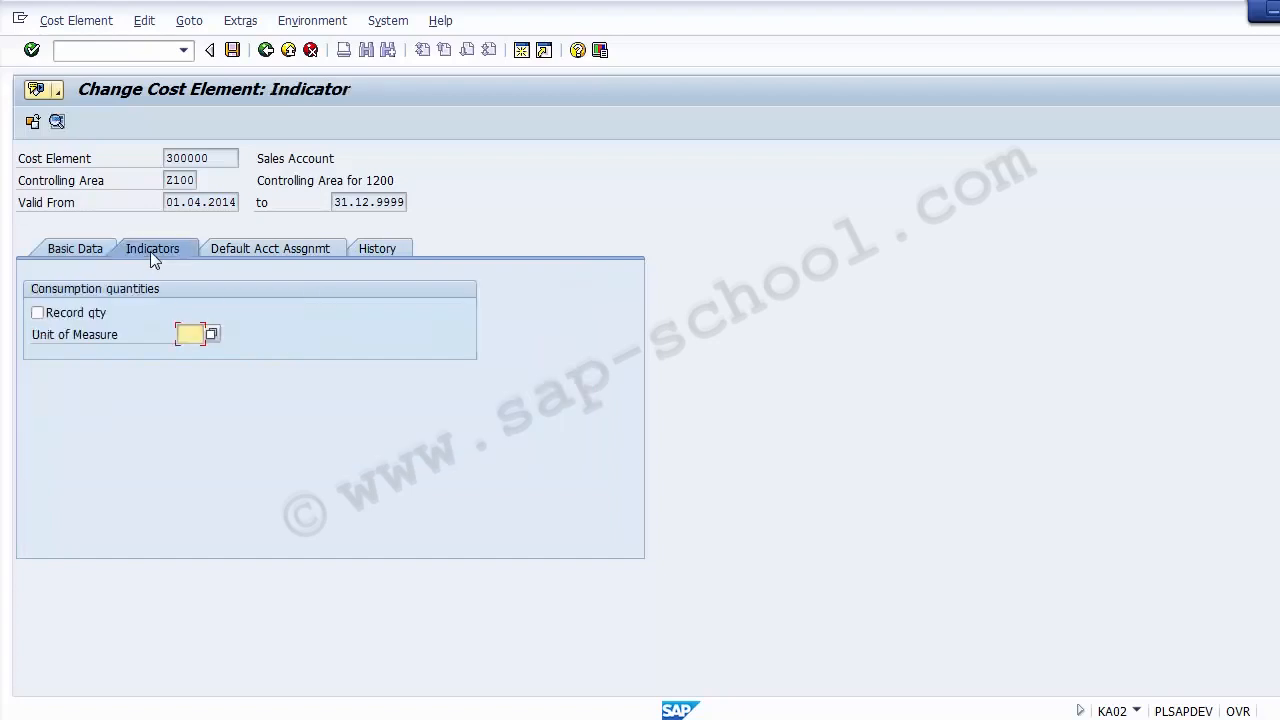
Change cost element 300000's description to Sales Account (Domestic) and save it.
click(249, 251)
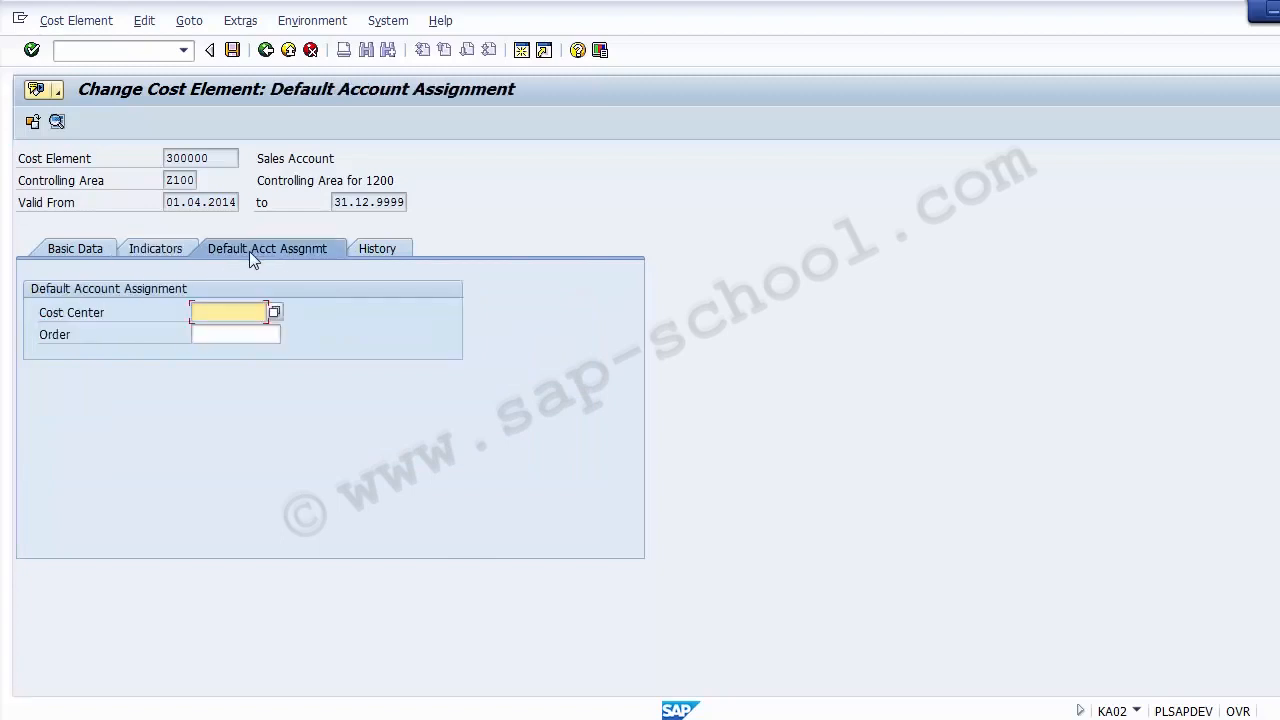
click(79, 252)
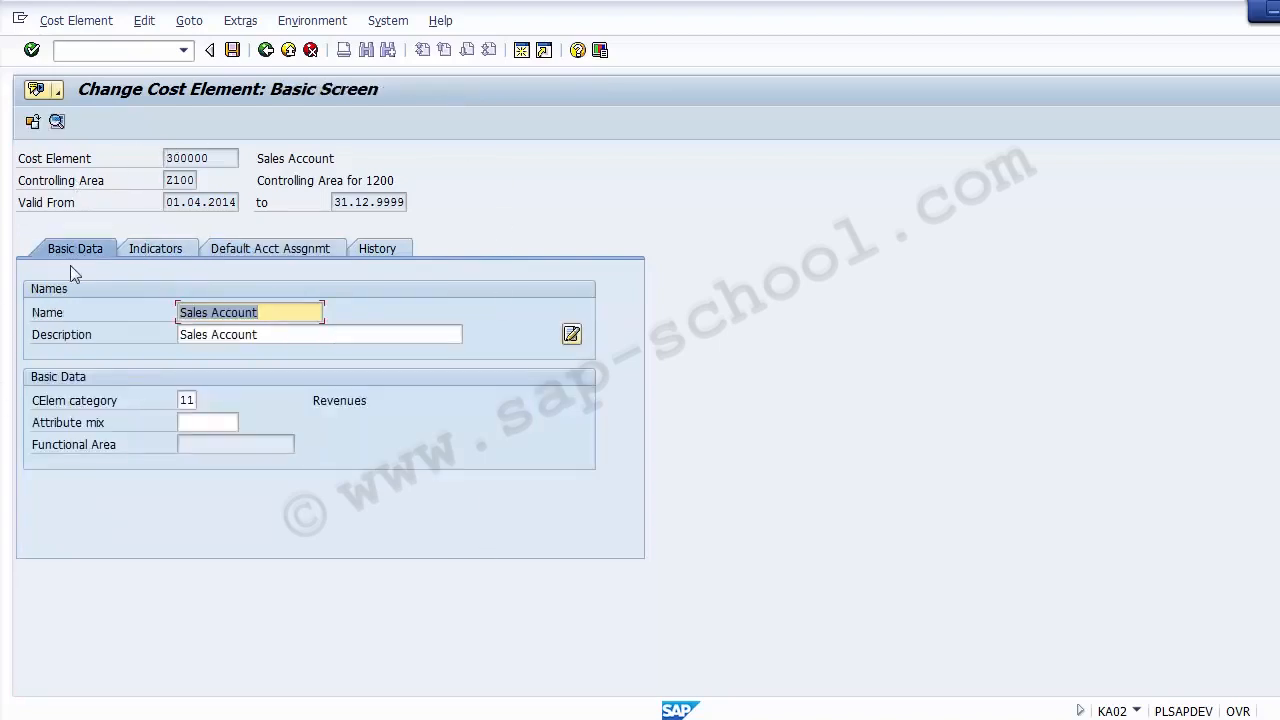
click(286, 342)
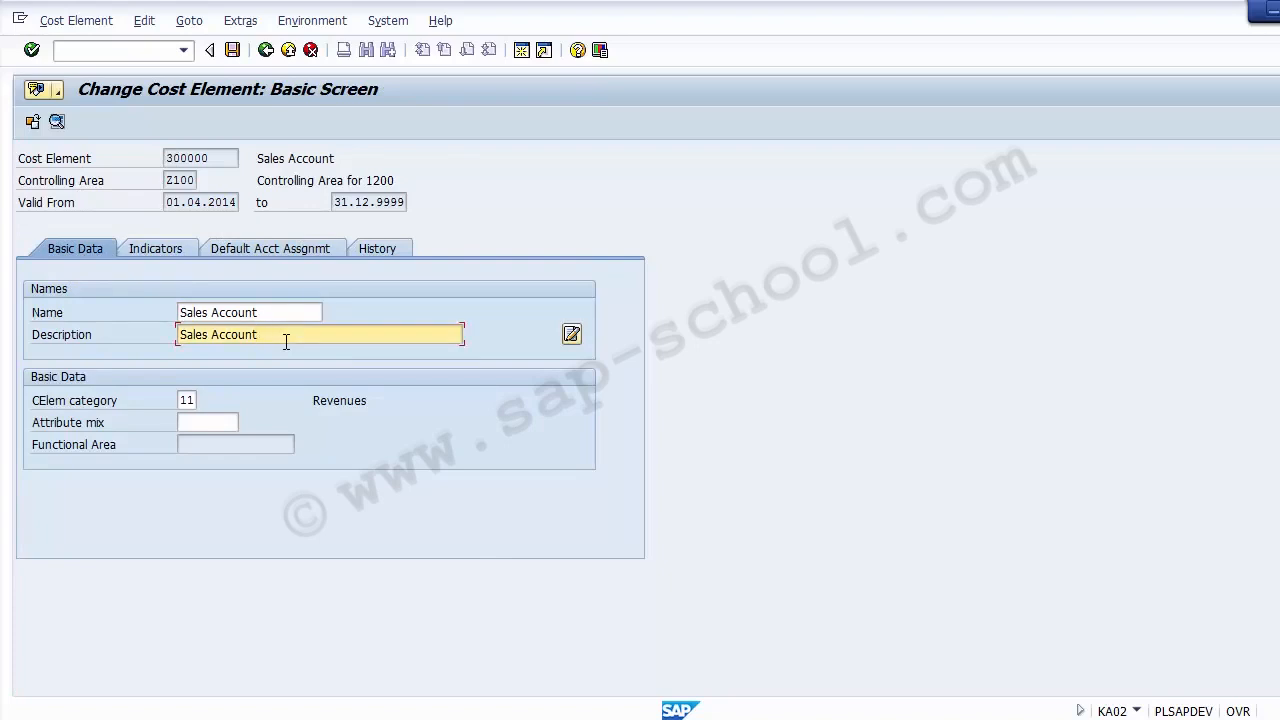
text(())
text(Domestic)
text())
click(233, 51)
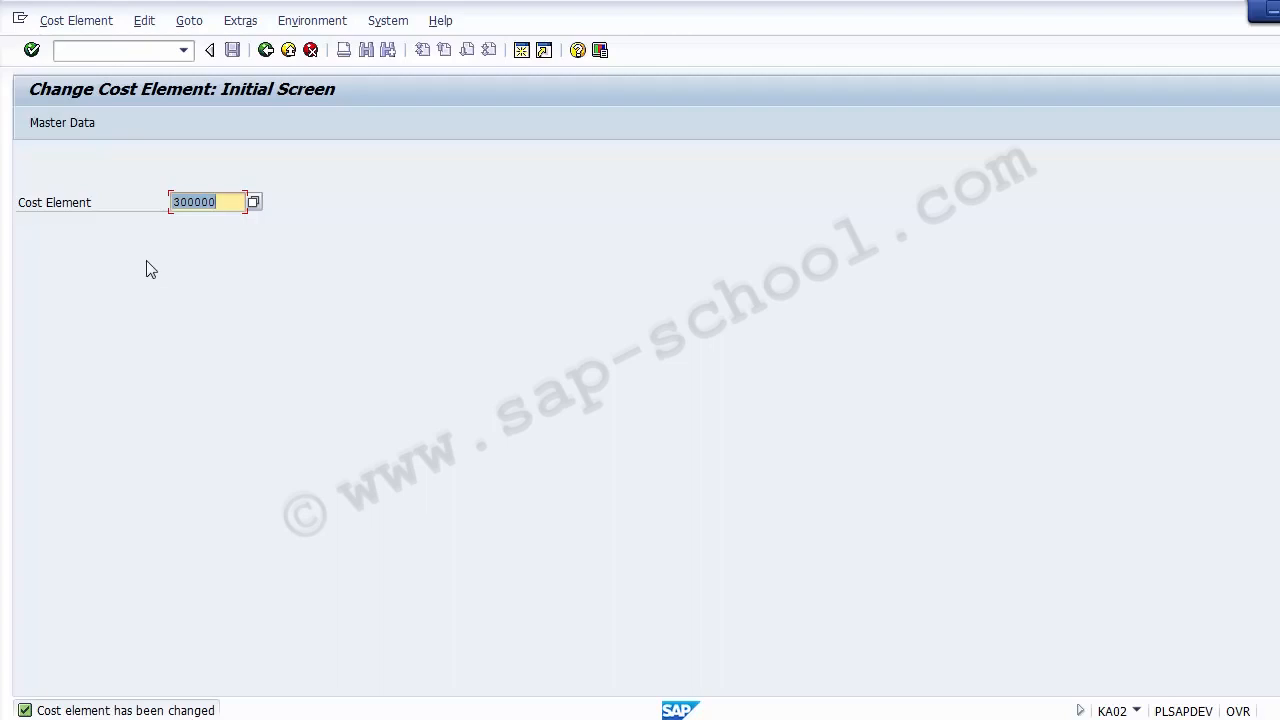
Reopen cost element 300000 in change mode and examine the change document for its Description field.
key(Return)
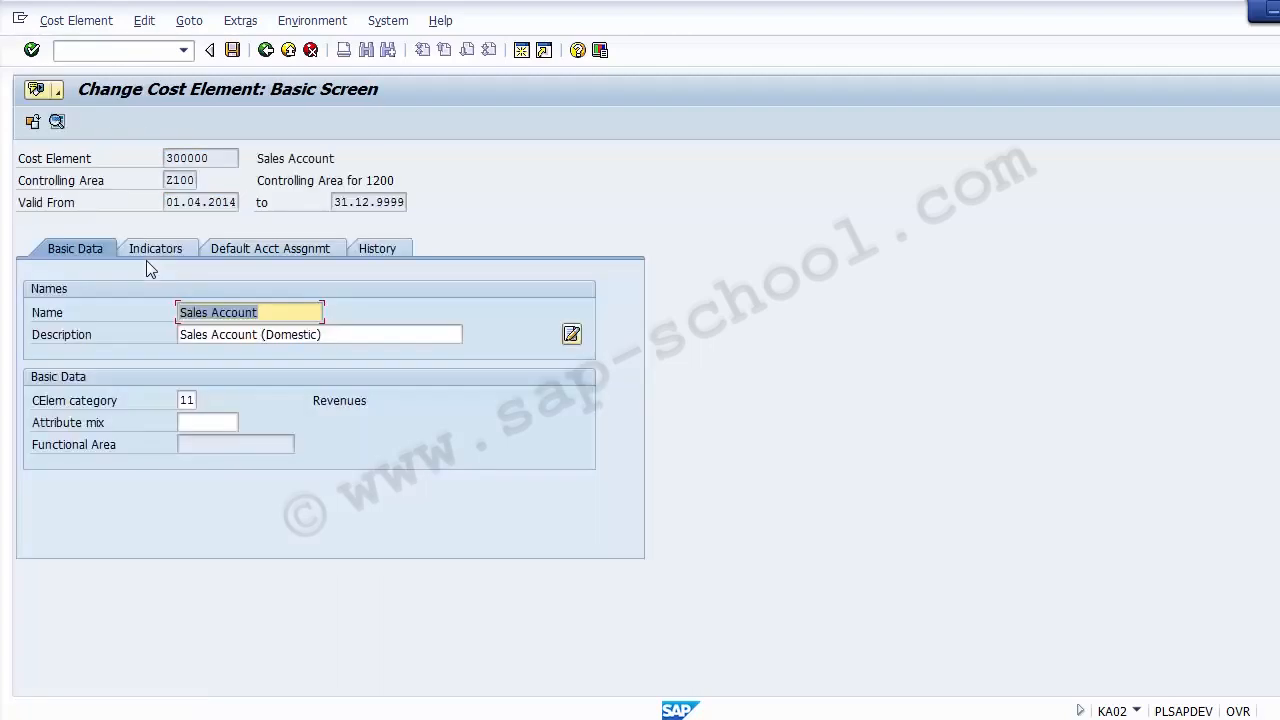
click(382, 248)
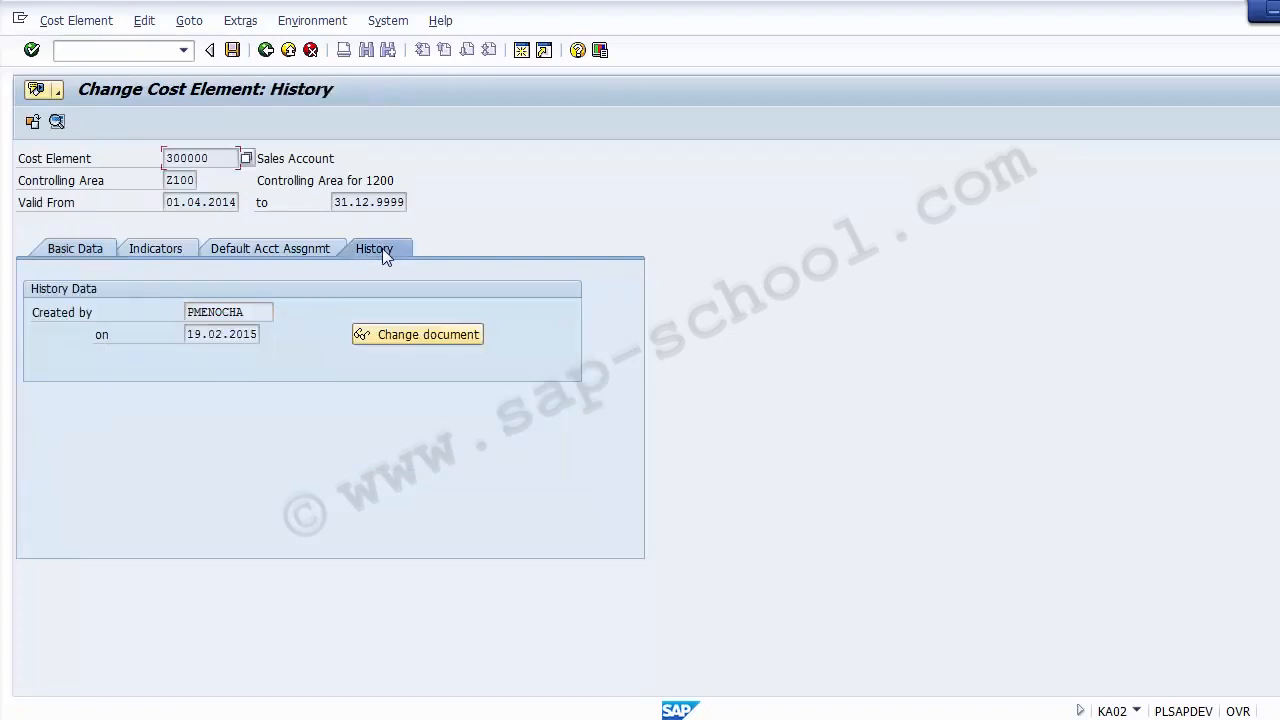
click(415, 335)
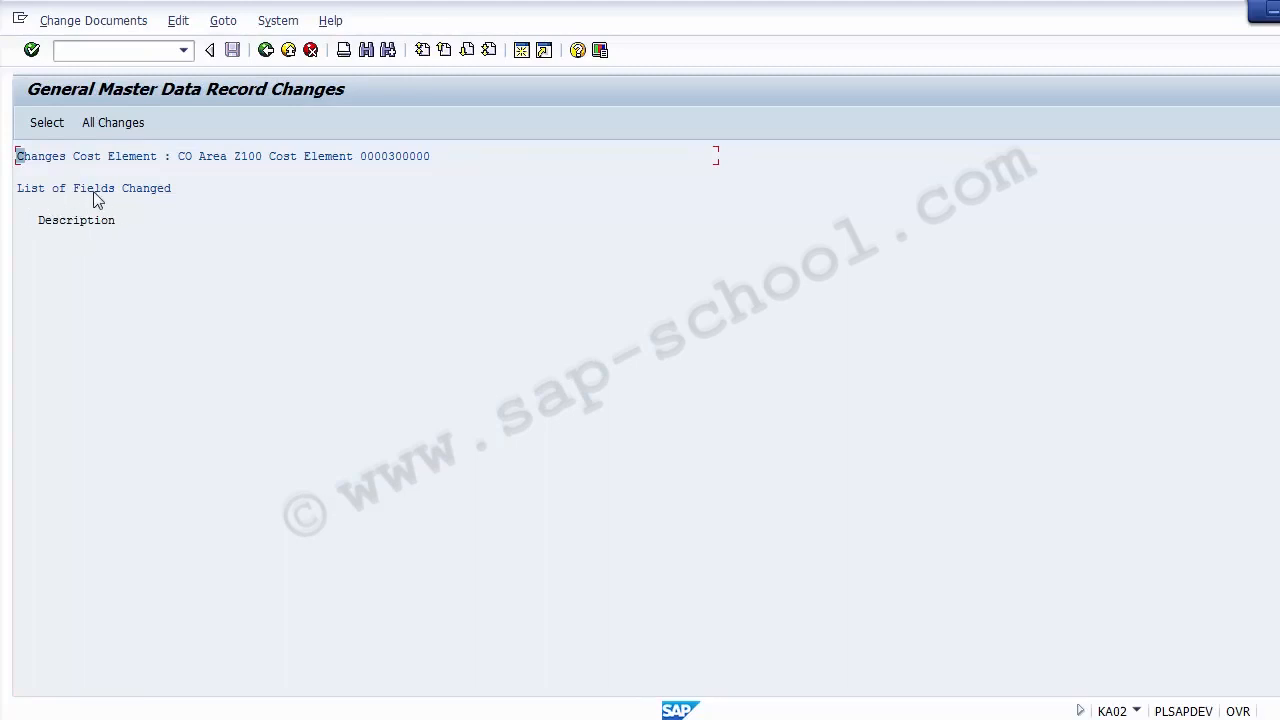
double_click(73, 224)
double_click(73, 224)
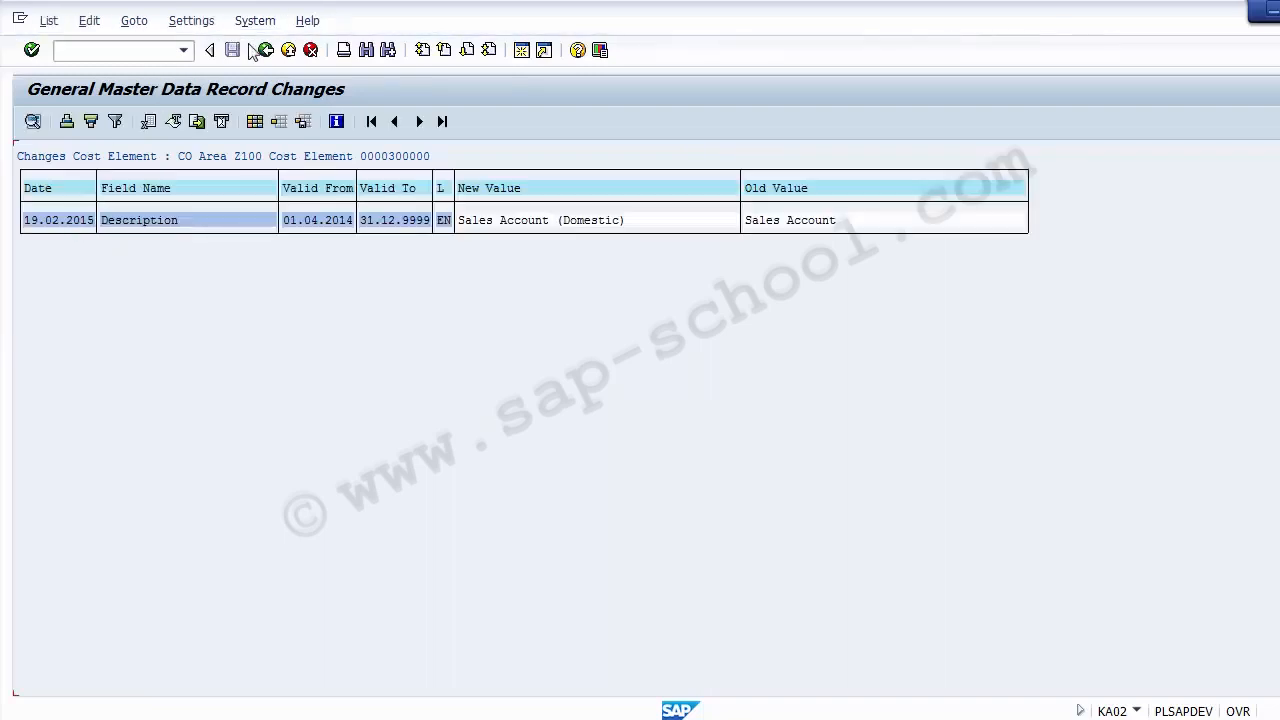
click(265, 50)
double_click(72, 223)
click(266, 50)
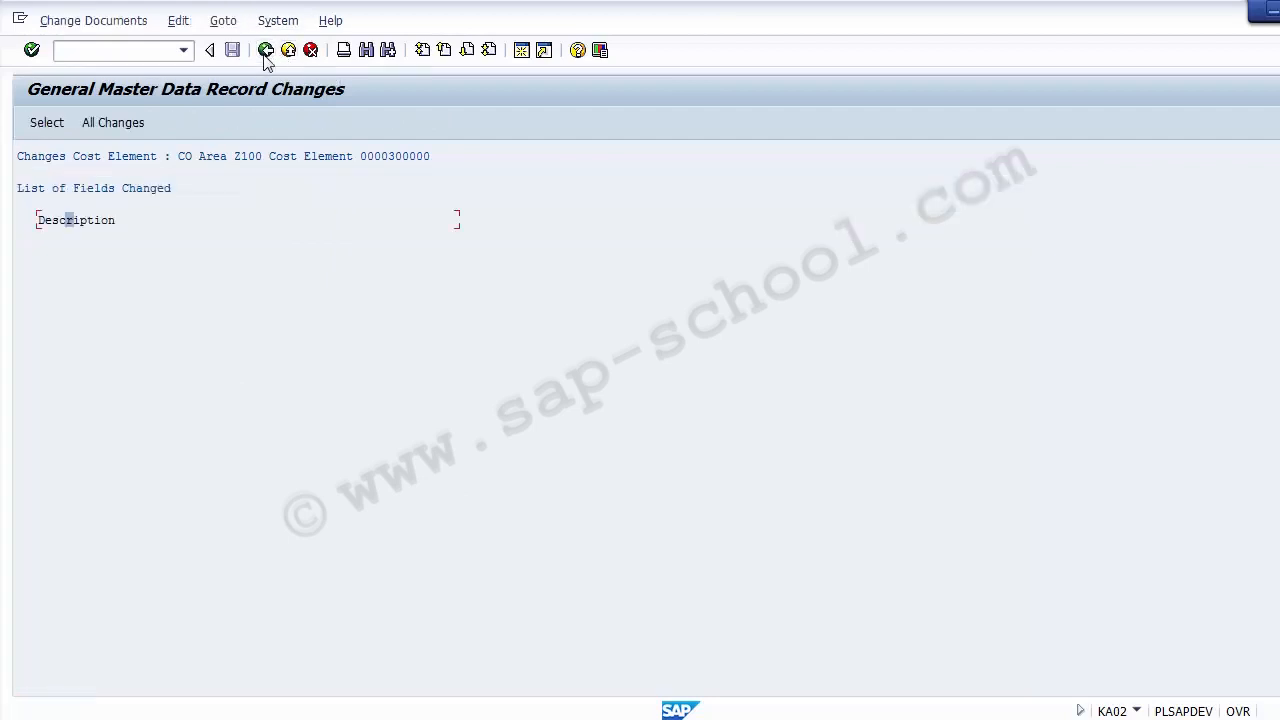
click(266, 50)
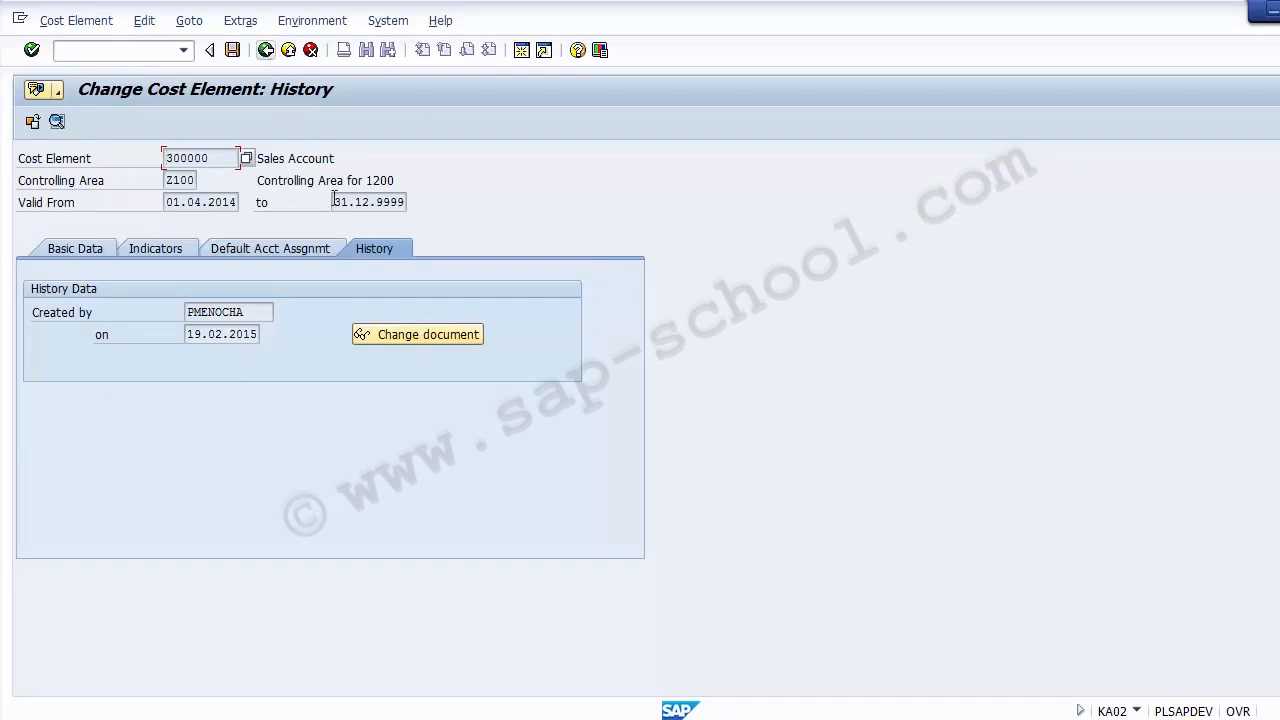
Recheck the old and new values in the Description change record, and leave the cost element.
click(404, 336)
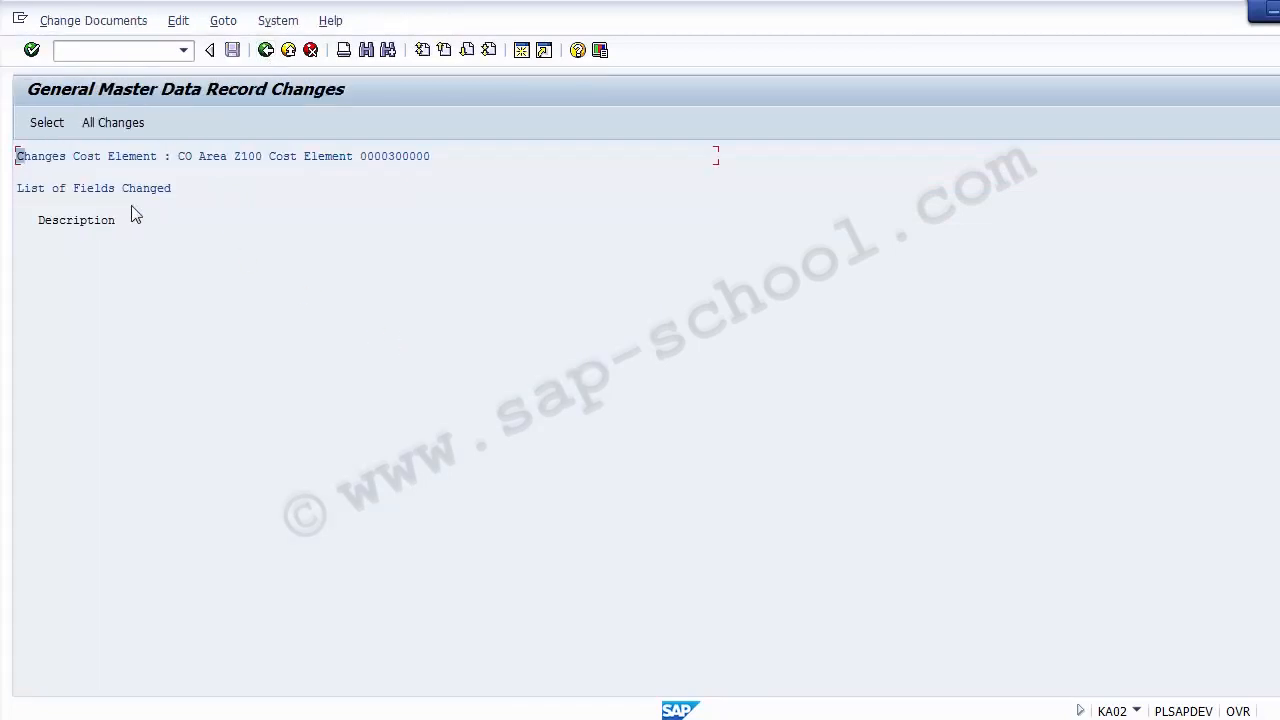
double_click(100, 224)
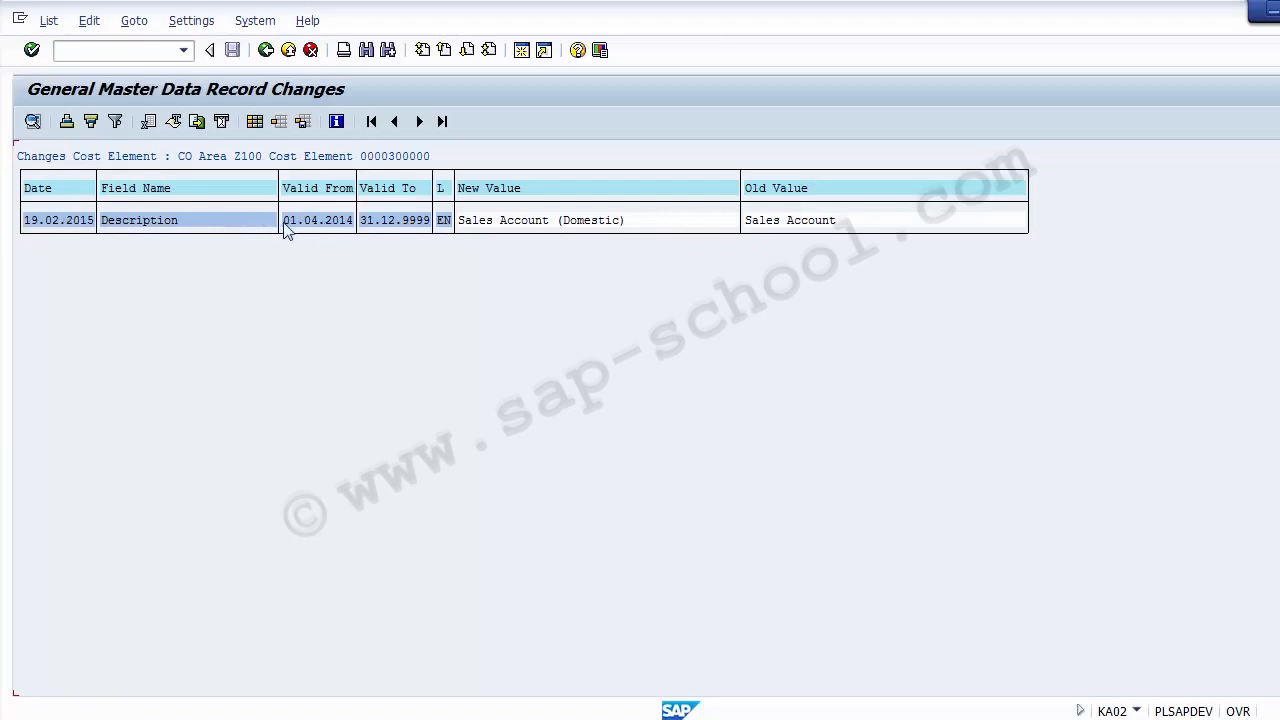
click(166, 228)
click(266, 54)
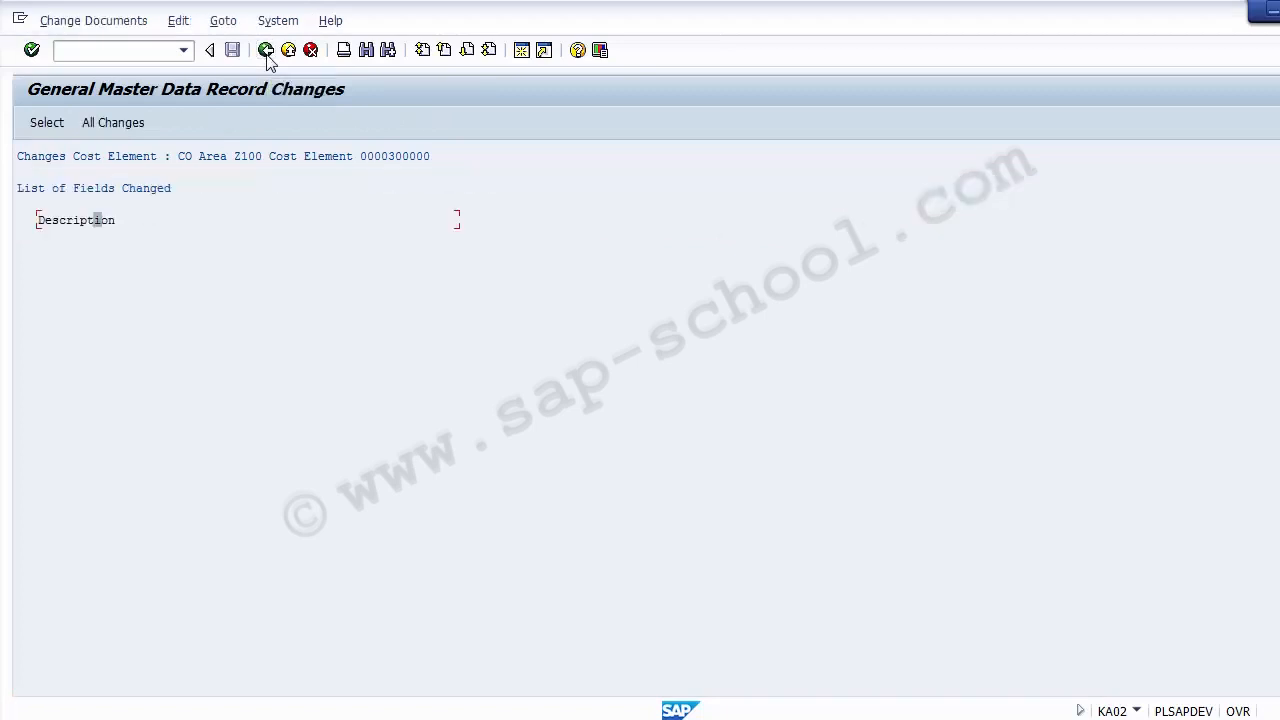
click(266, 50)
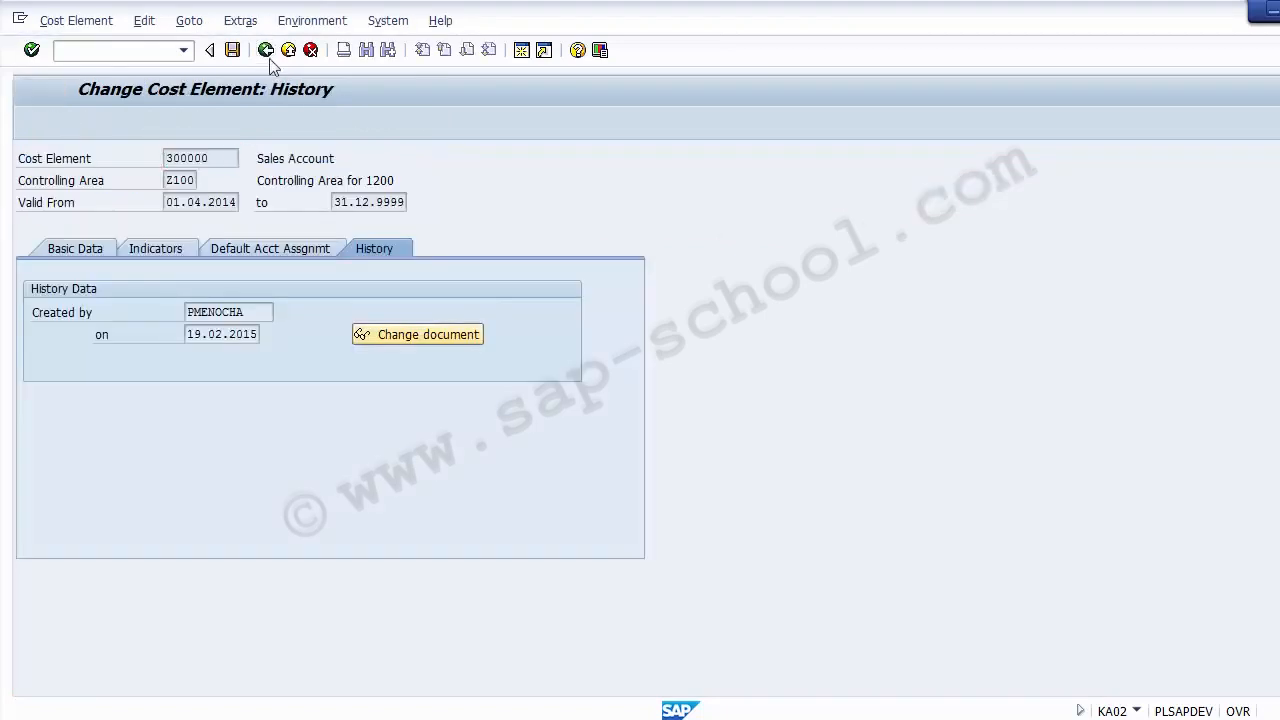
click(266, 52)
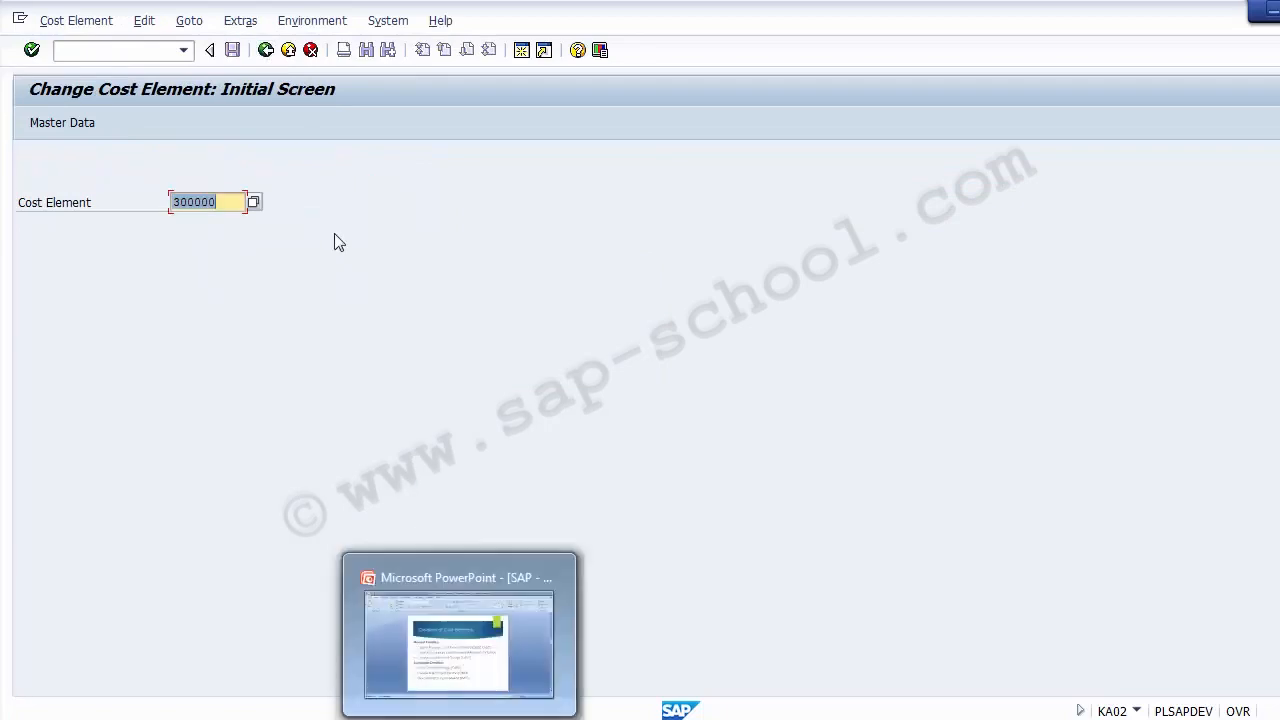
Open cost element 300000 in display mode with transaction KA03.
click(409, 584)
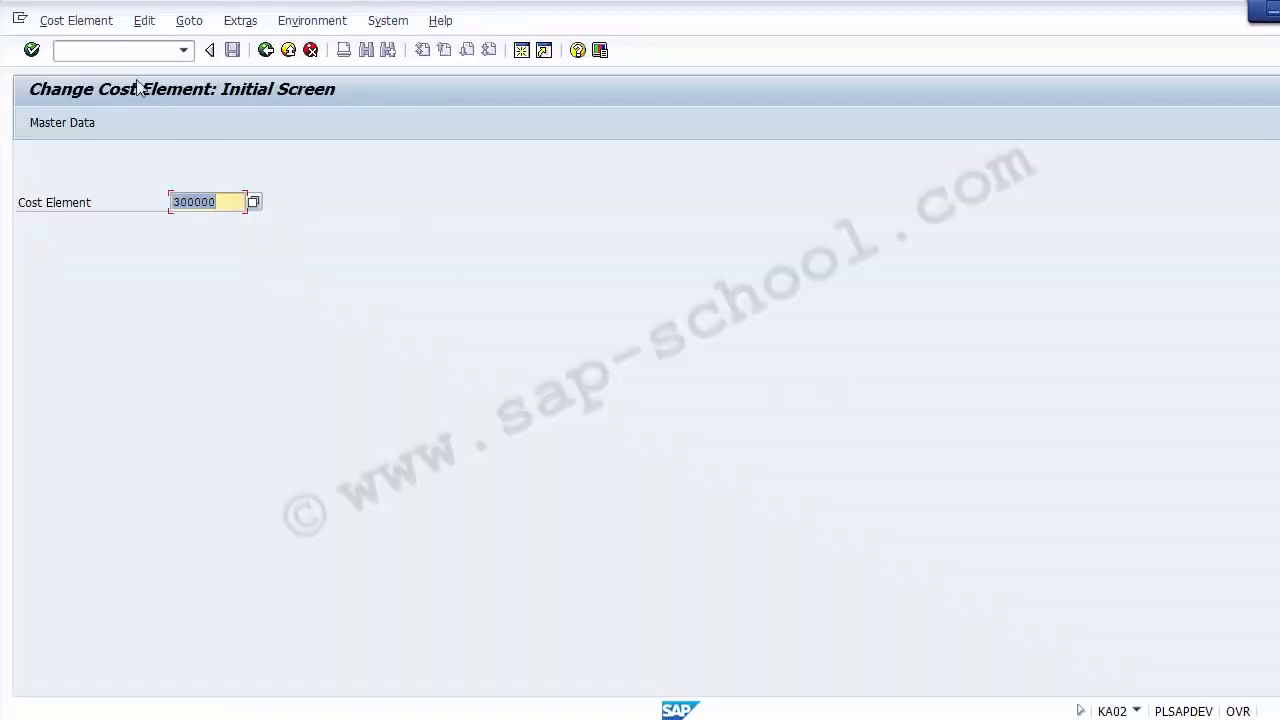
click(124, 50)
text(/n)
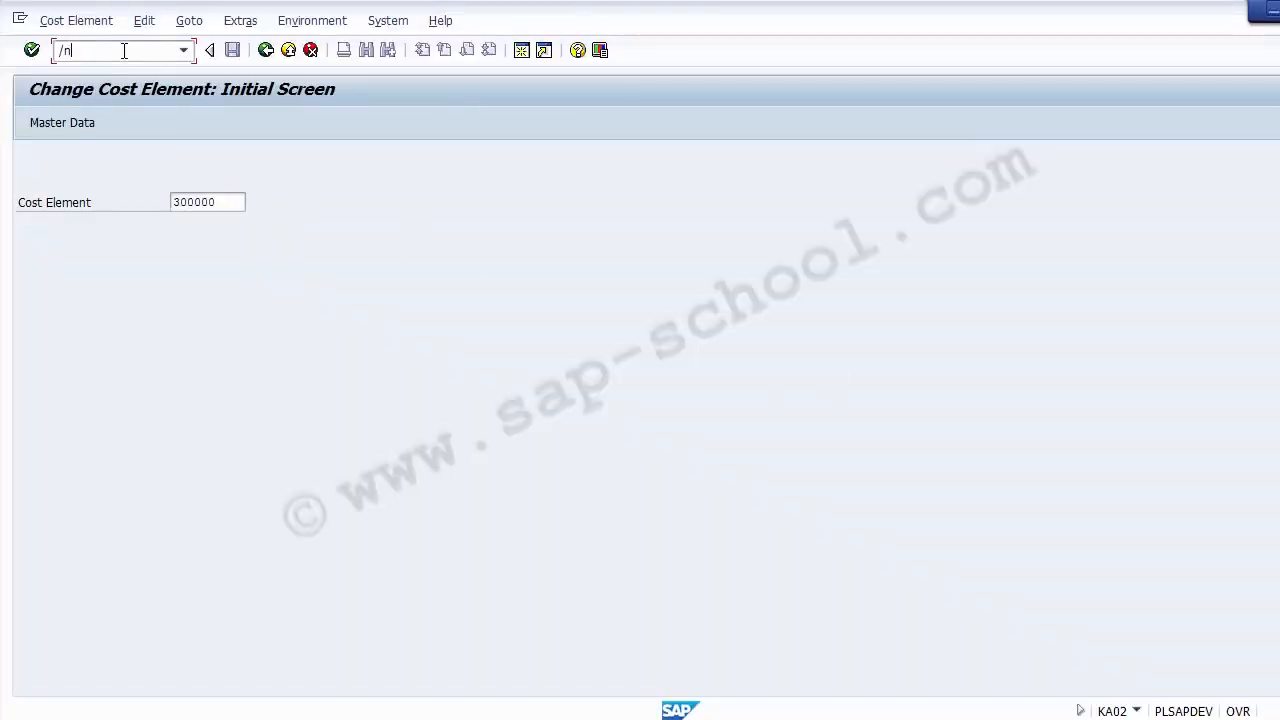
text(KA03)
key(Return)
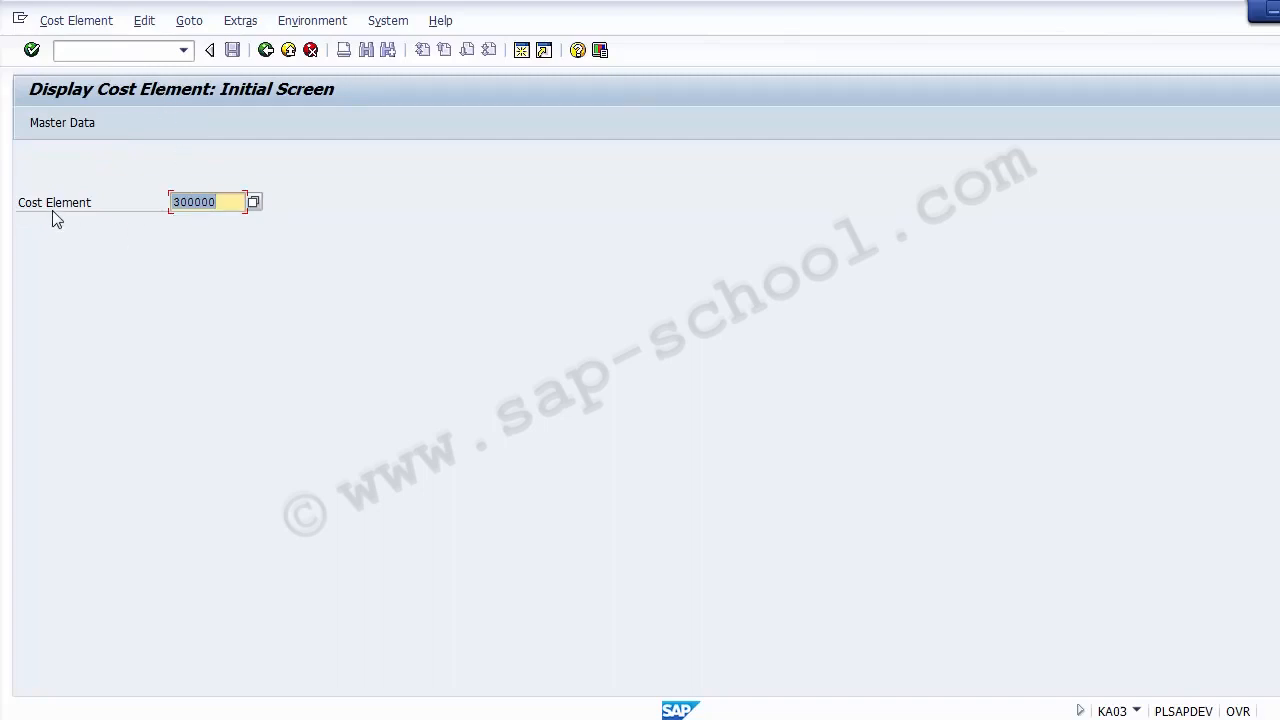
click(231, 204)
drag(217, 204, 169, 209)
key(Return)
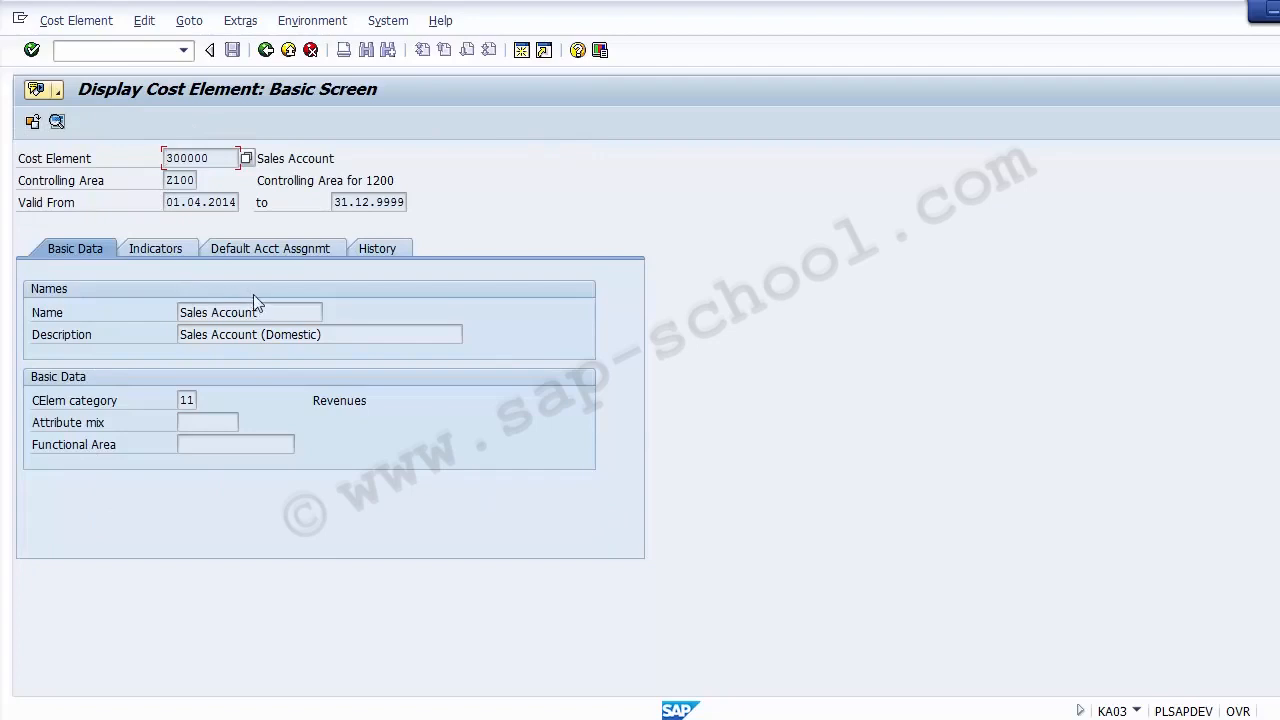
Review the displayed cost element's names, indicators, default account assignment and history, and exit the display transaction.
drag(266, 310, 140, 322)
drag(366, 334, 126, 334)
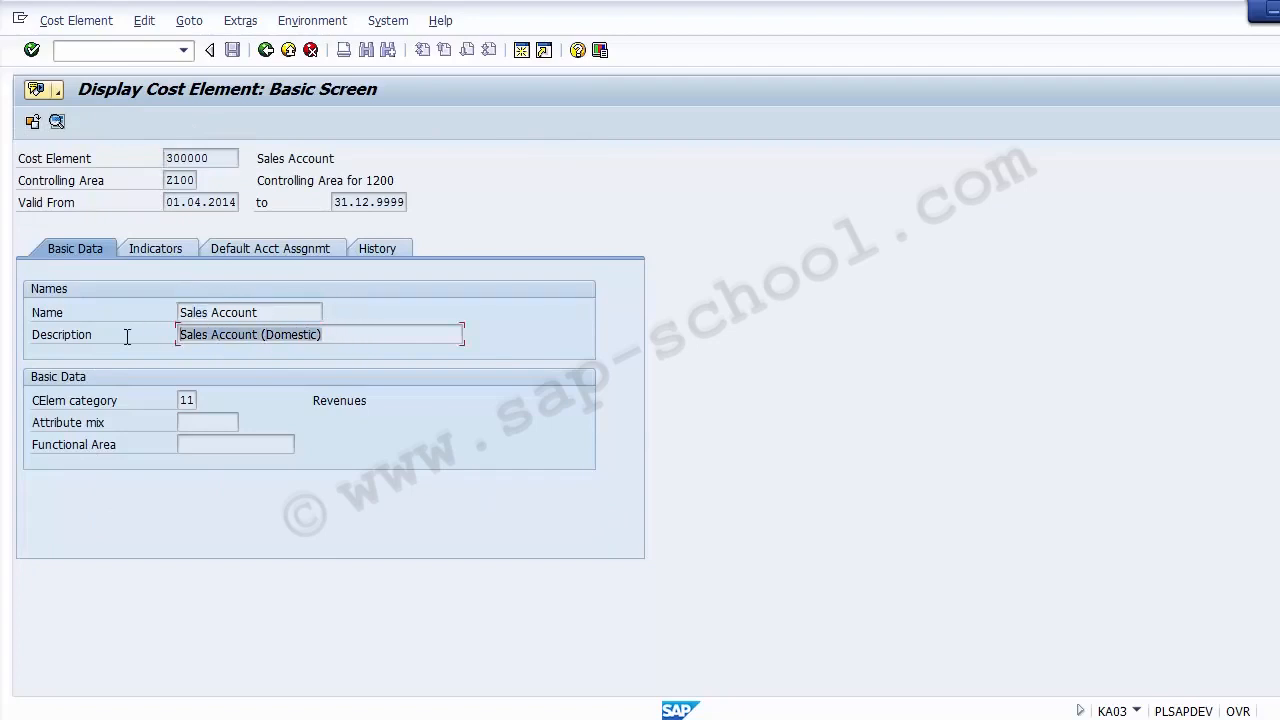
click(149, 254)
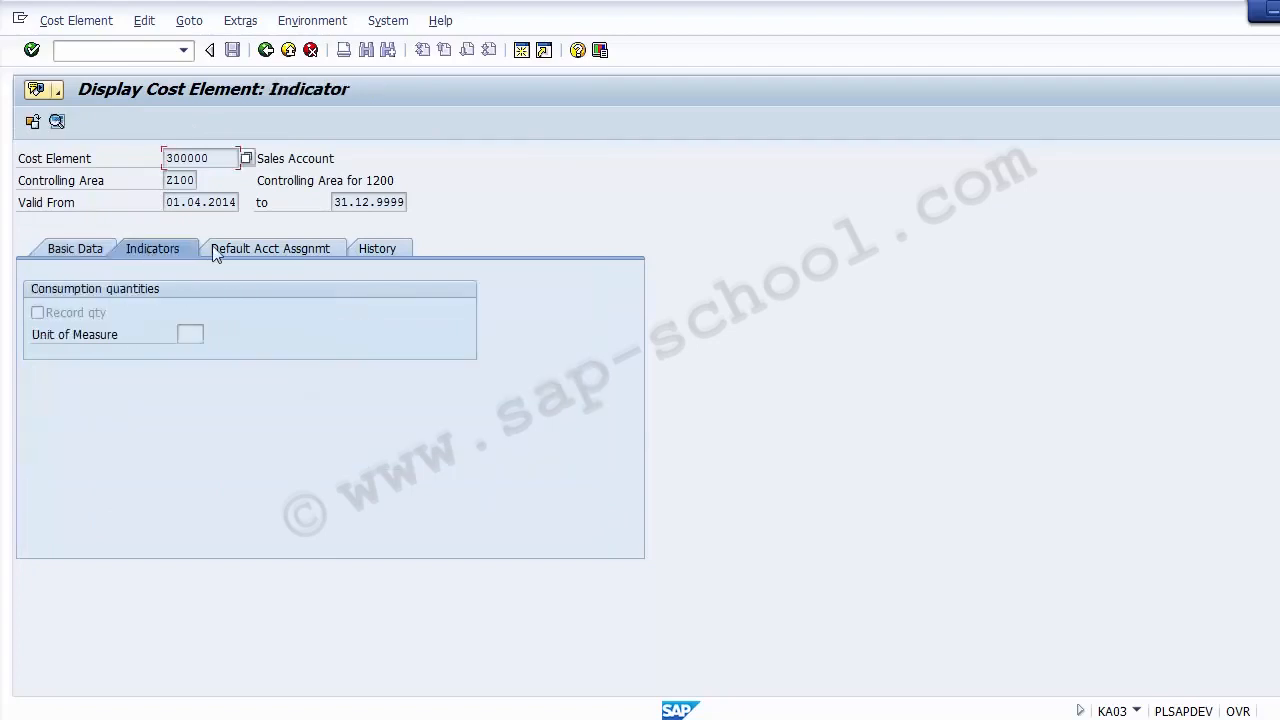
click(267, 250)
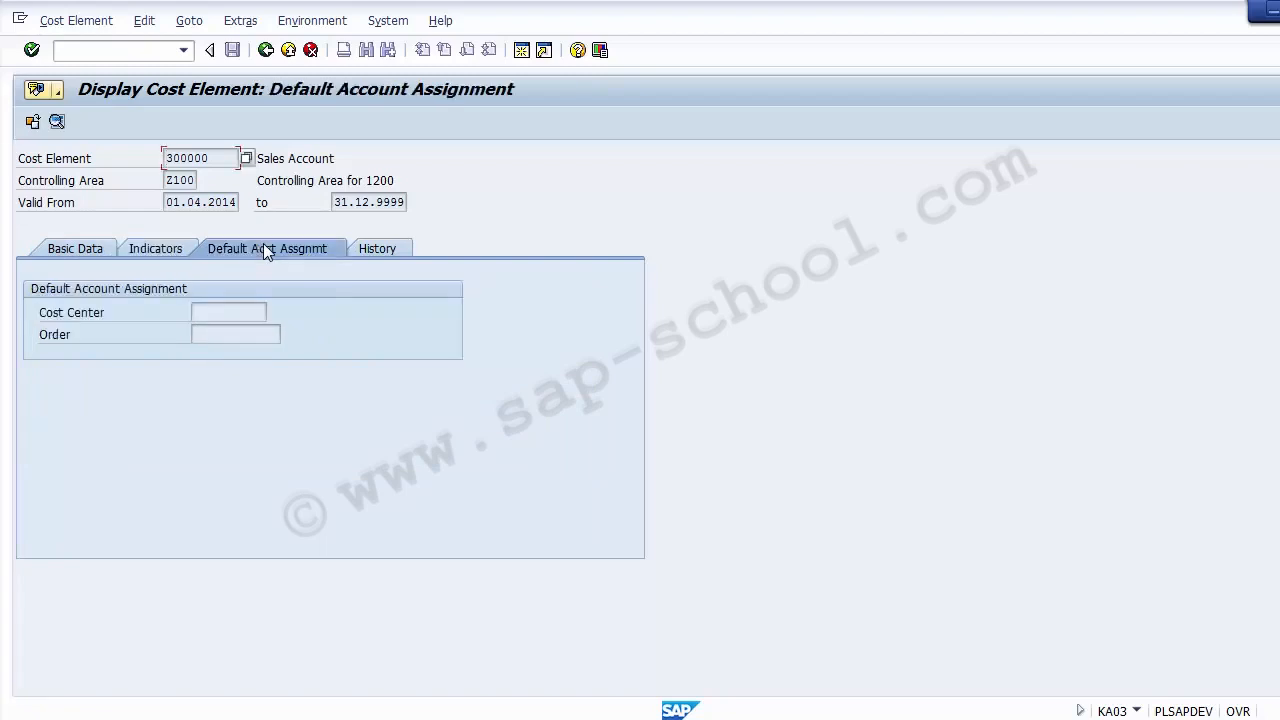
click(379, 250)
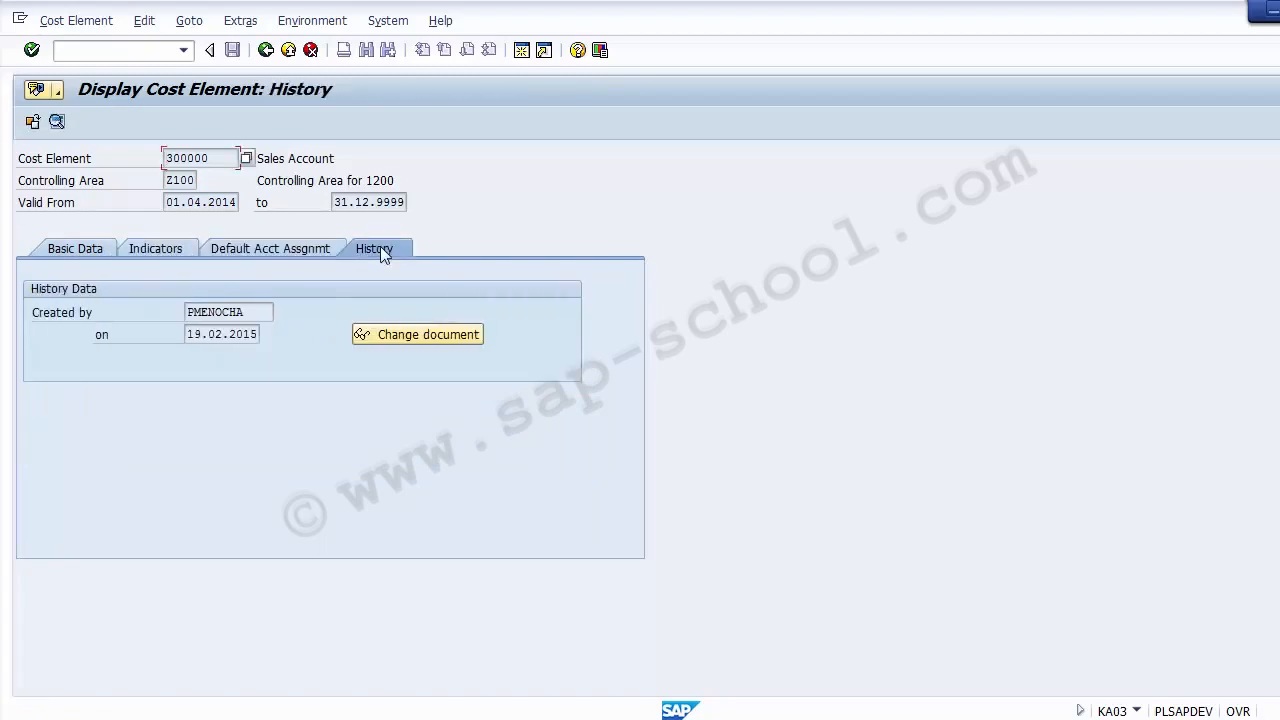
click(73, 251)
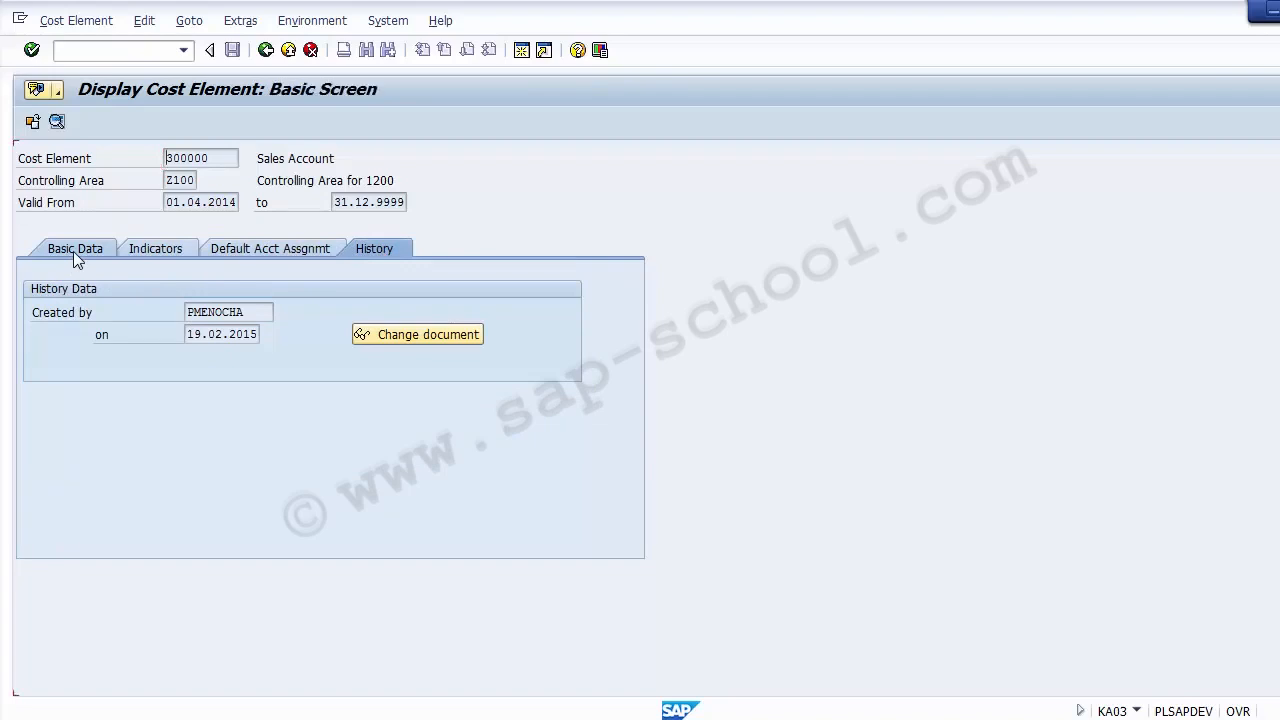
click(288, 50)
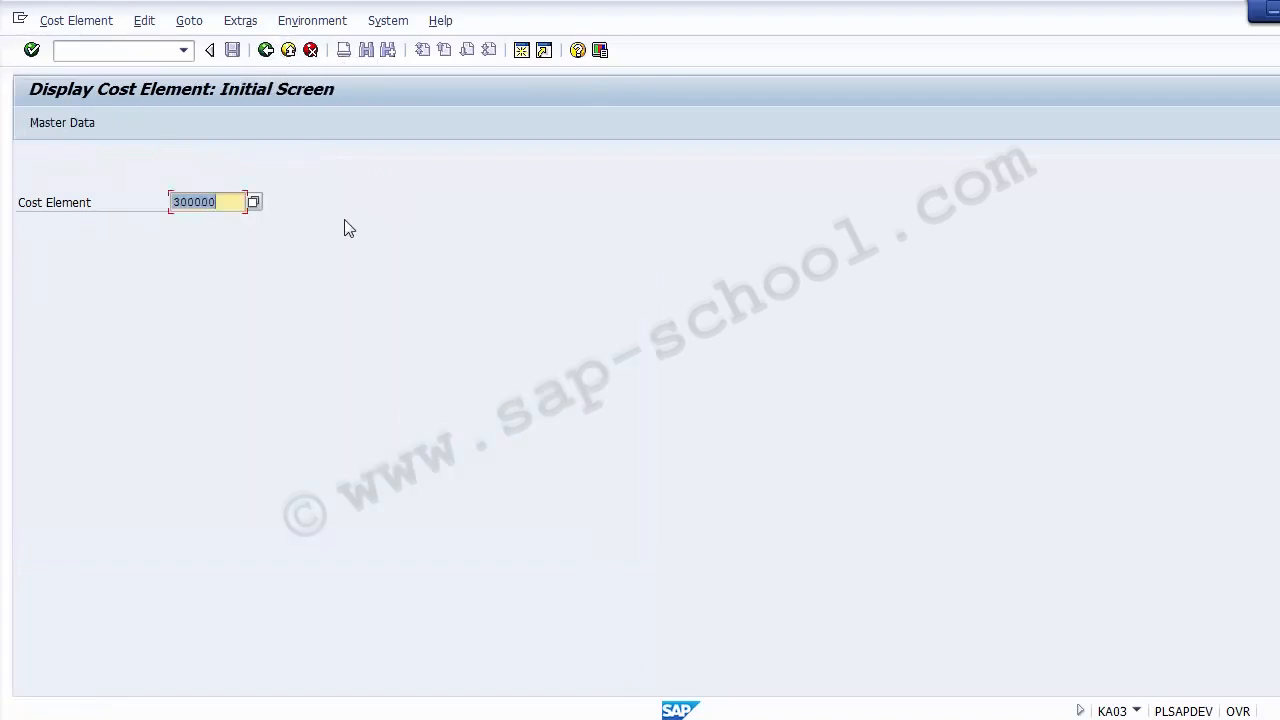
click(288, 50)
Start creating secondary cost element 900000 with transaction KA06, keeping the validity from 01.04.2014 to 31.12.9999.
click(456, 717)
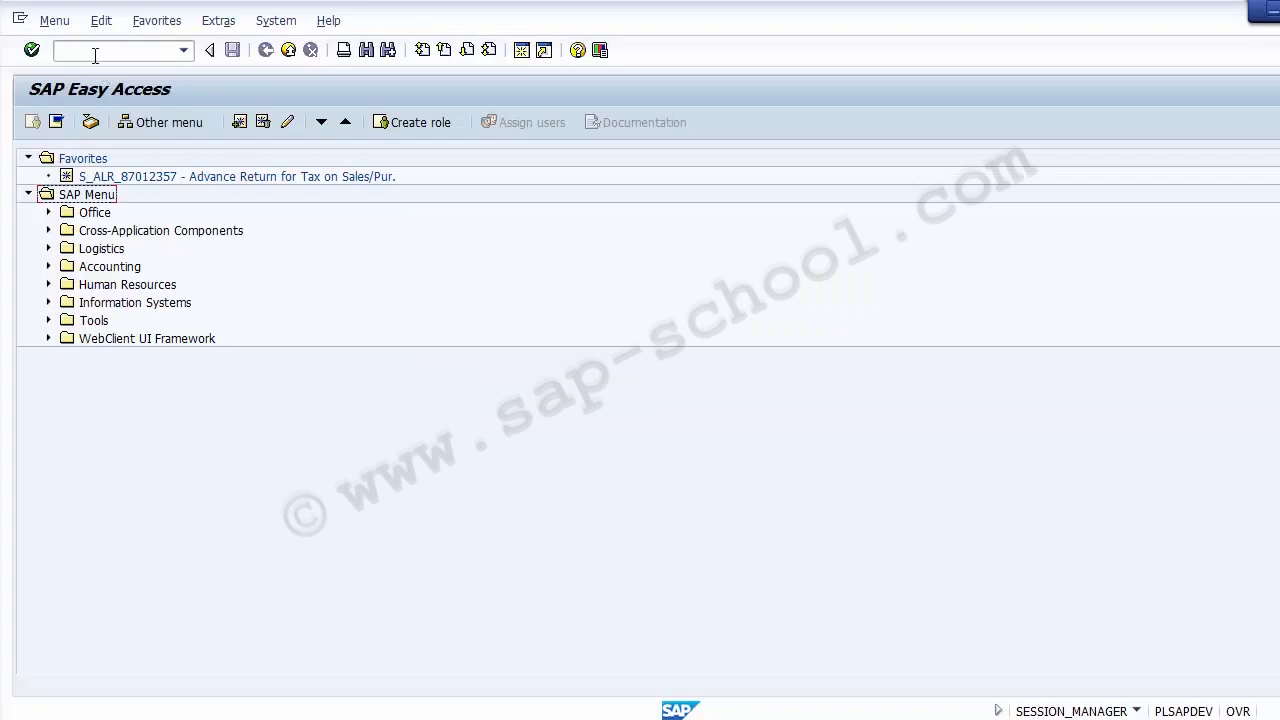
click(95, 52)
text(KA06)
key(Return)
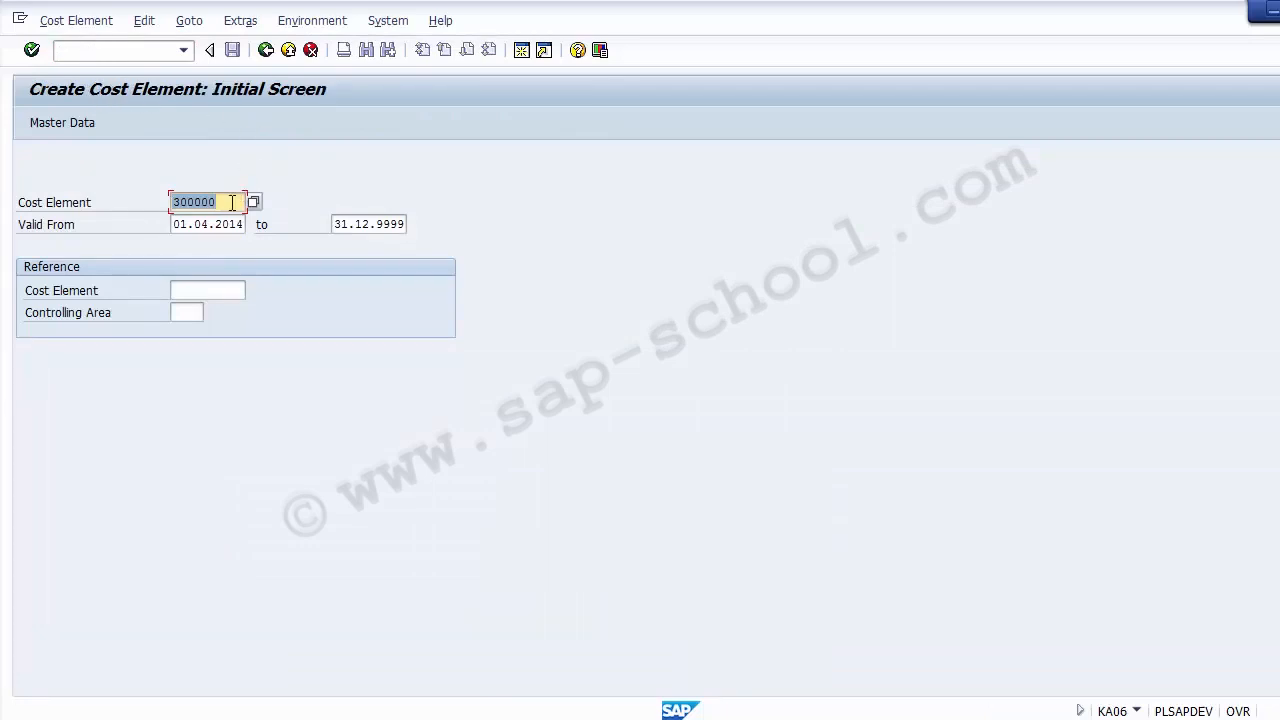
key(Delete)
text(900000)
click(180, 226)
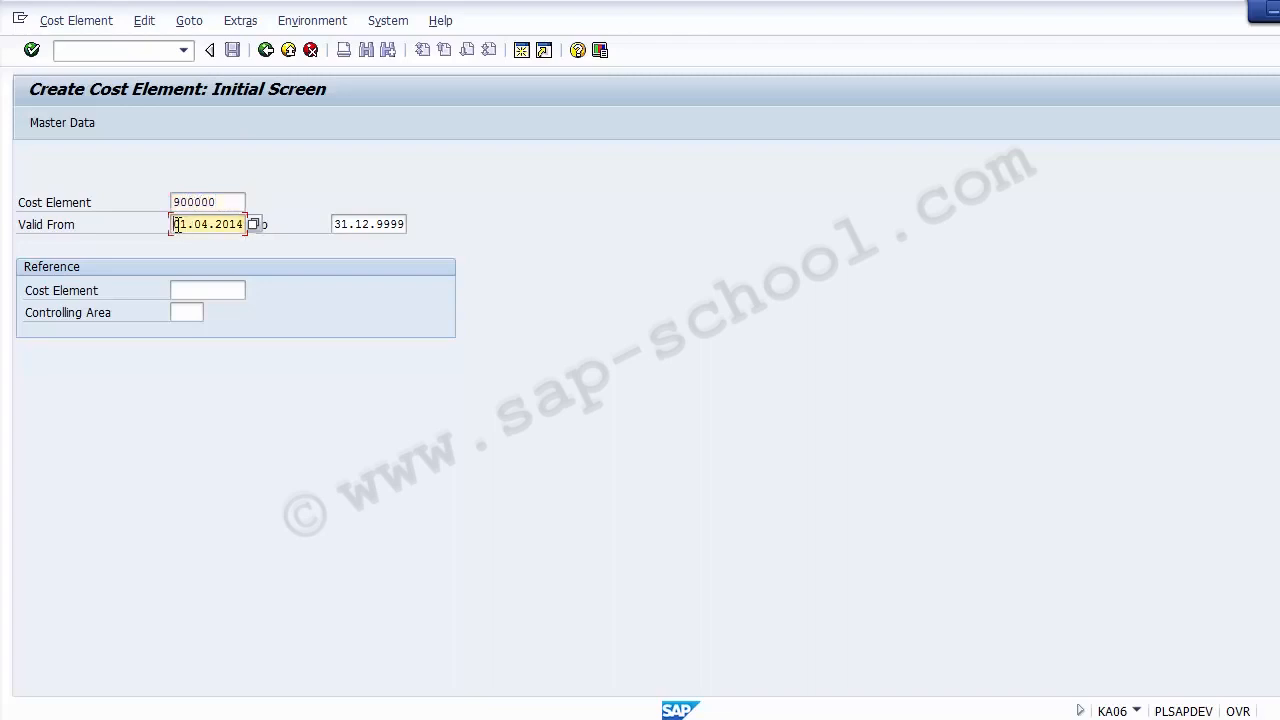
click(385, 228)
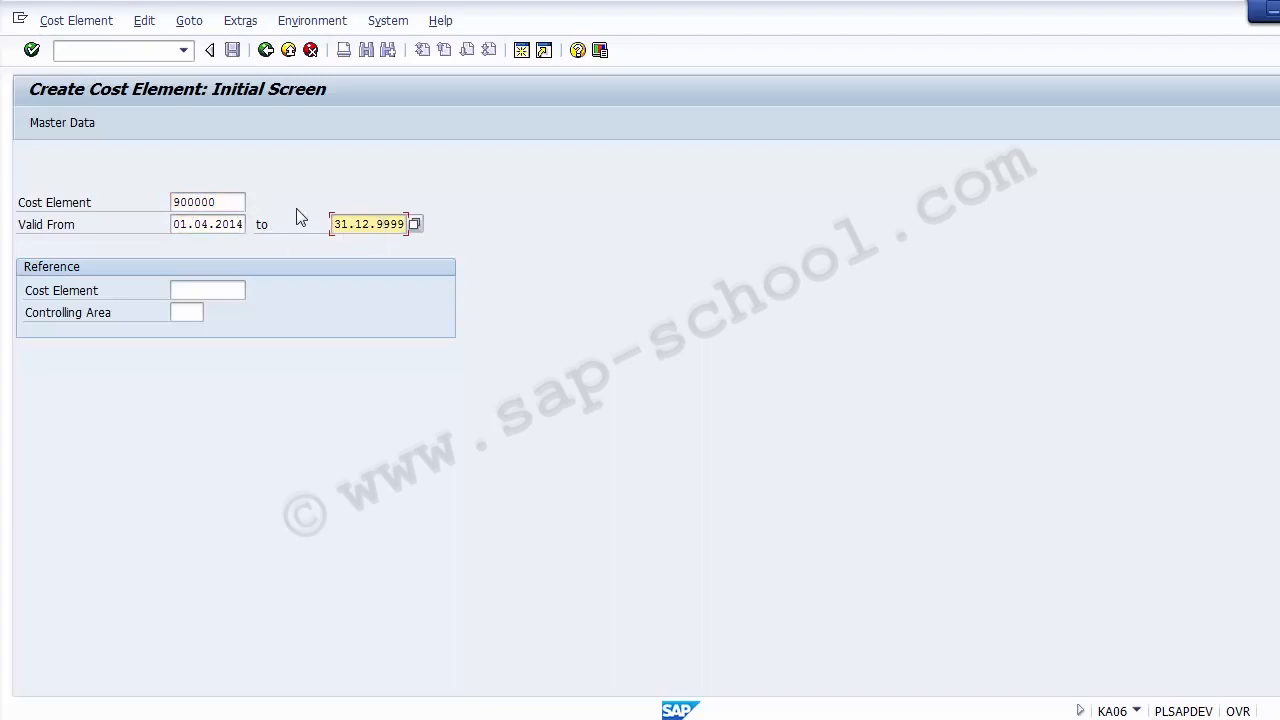
key(Return)
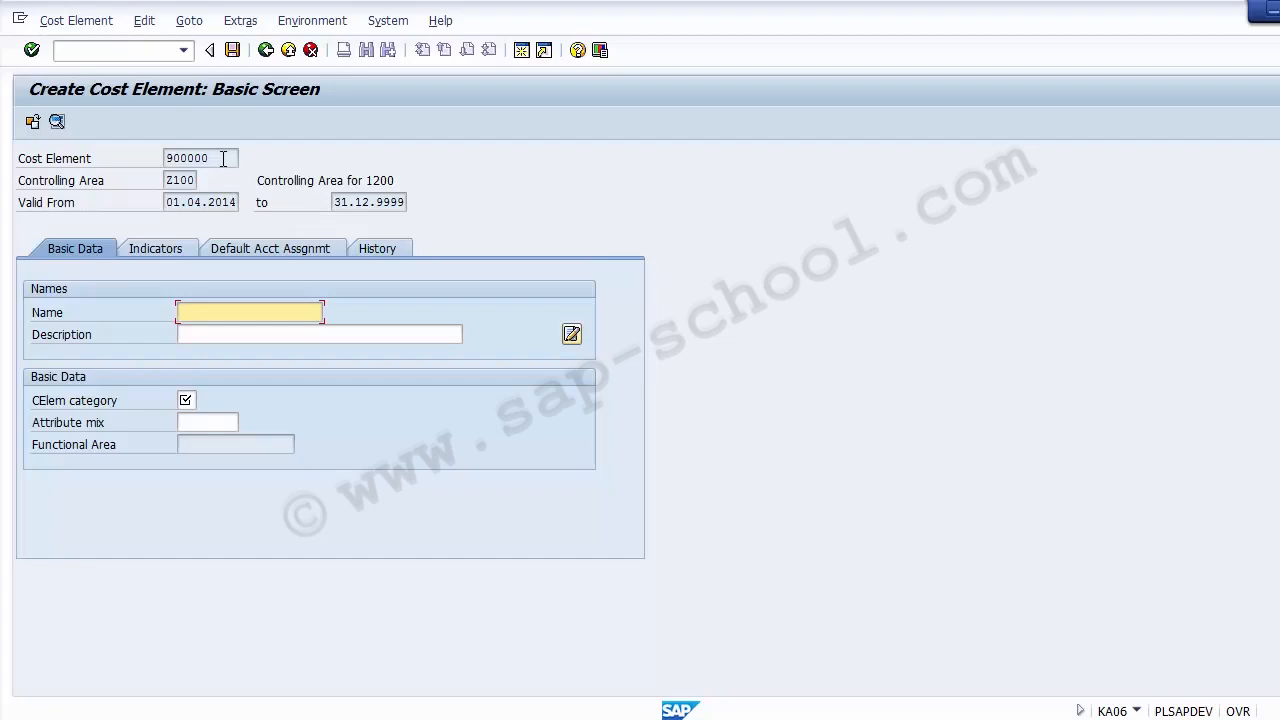
Enter Order Settlement as both the name and the description of cost element 900000.
drag(224, 158, 163, 162)
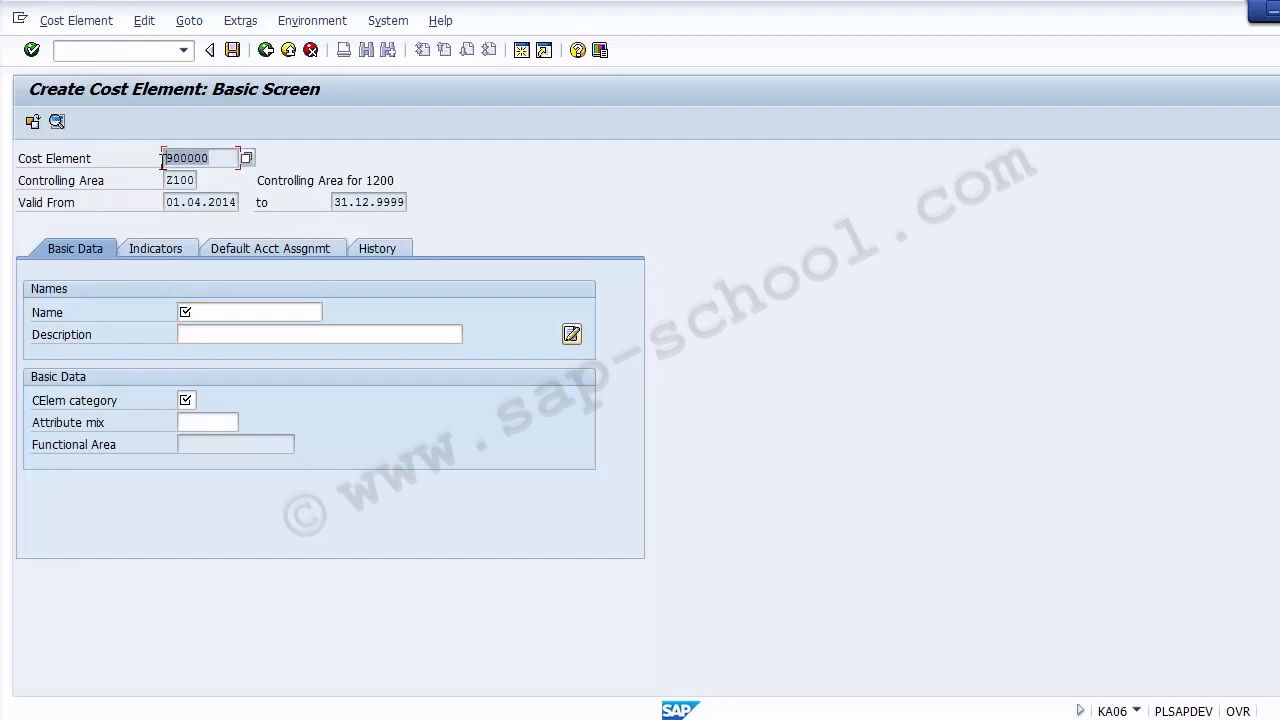
click(225, 162)
click(218, 314)
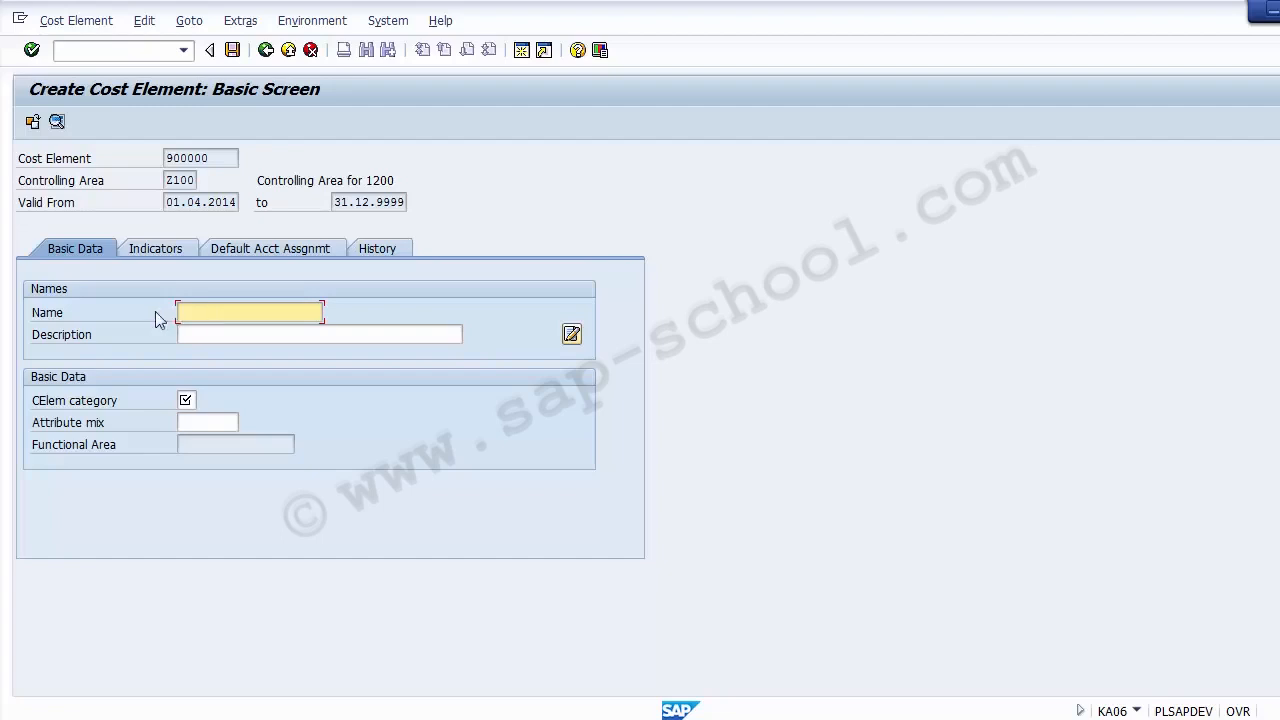
click(102, 336)
click(208, 316)
text(Order)
key(Down)
key(Return)
key(Tab)
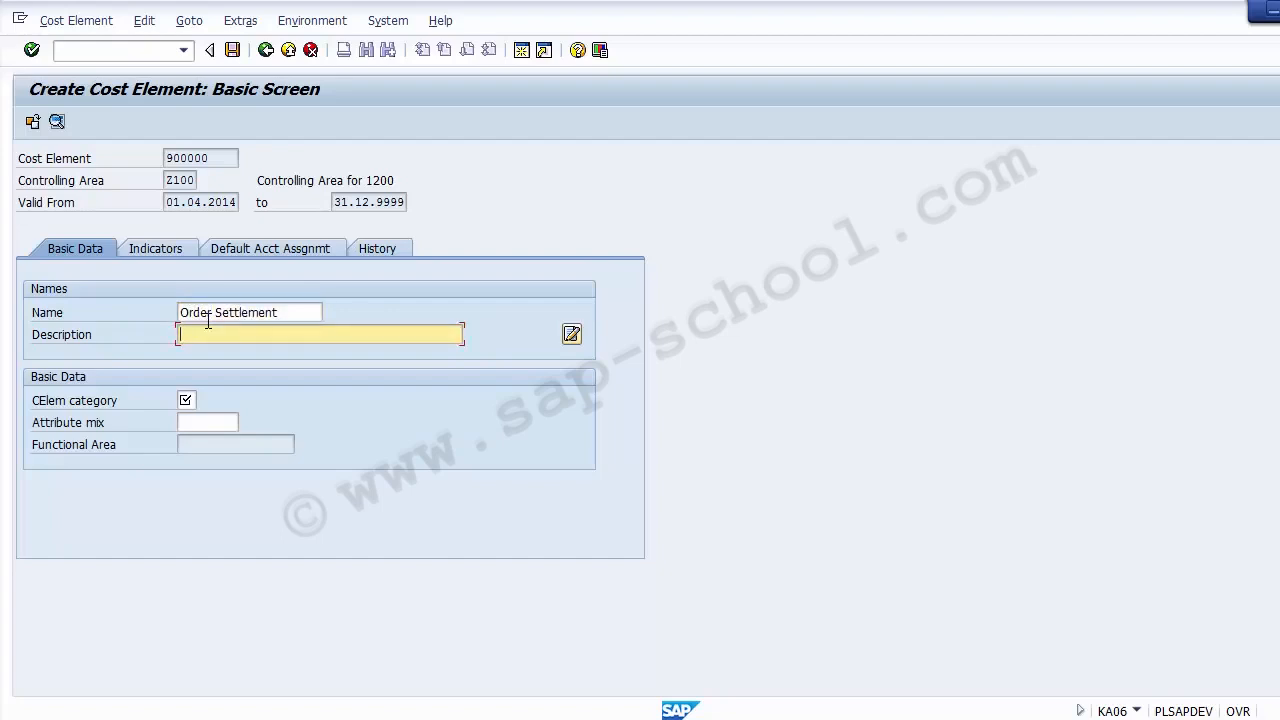
text(O)
key(Down)
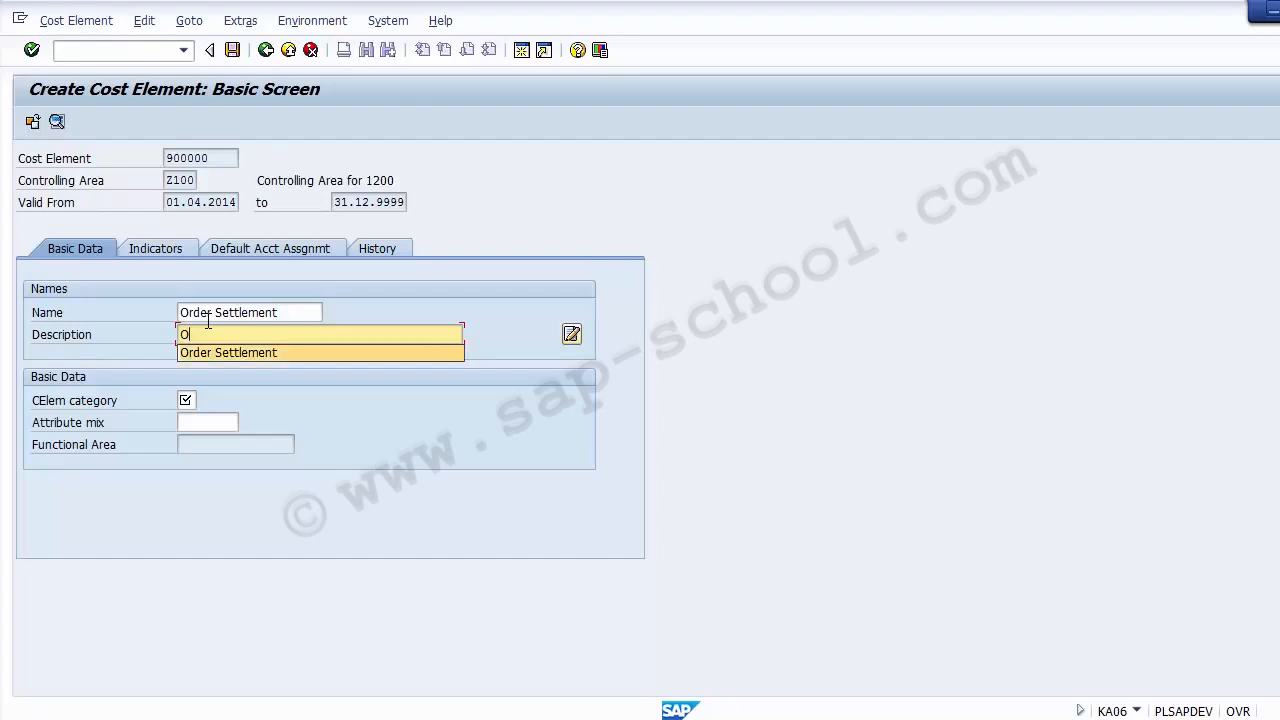
key(Return)
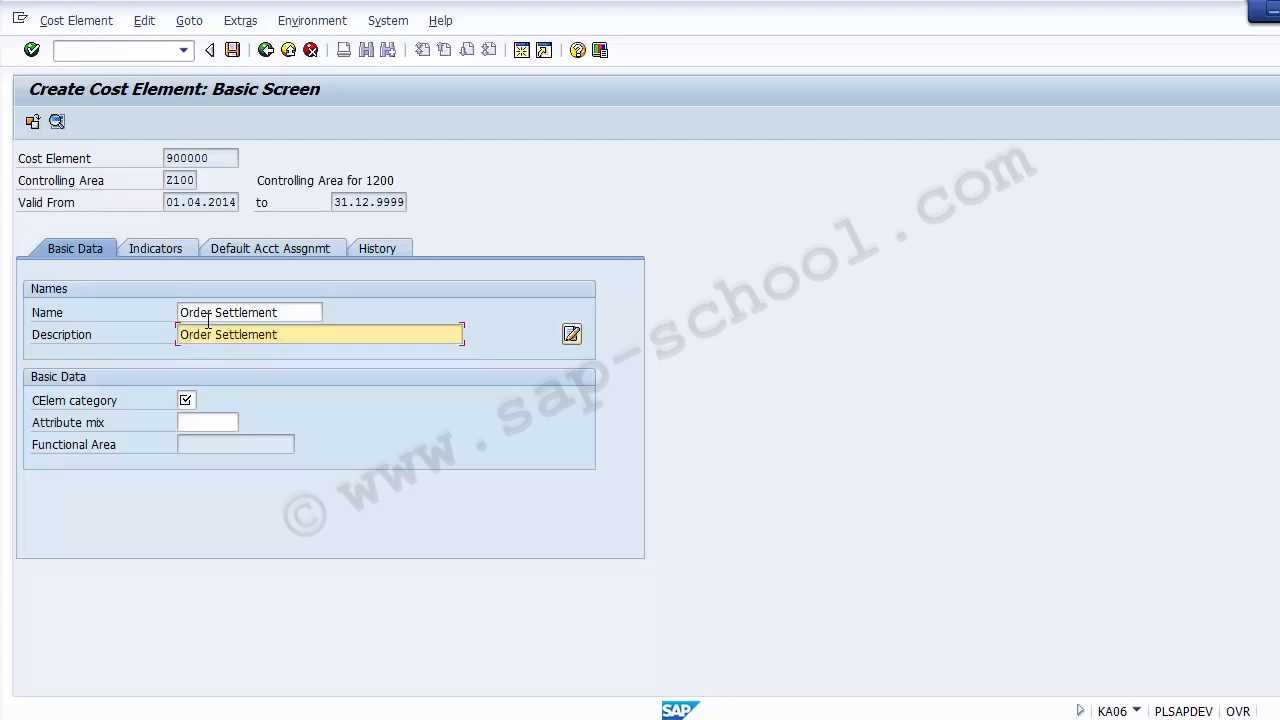
Extend the description of cost element 900000 to read Order Settlement of Order Costs.
text(of Order ocsts)
key(BackSpace)
key(BackSpace)
key(BackSpace)
key(BackSpace)
key(BackSpace)
text(Costs)
Examine the available cost element categories one by one, from Internal settlement through Earned value.
click(189, 401)
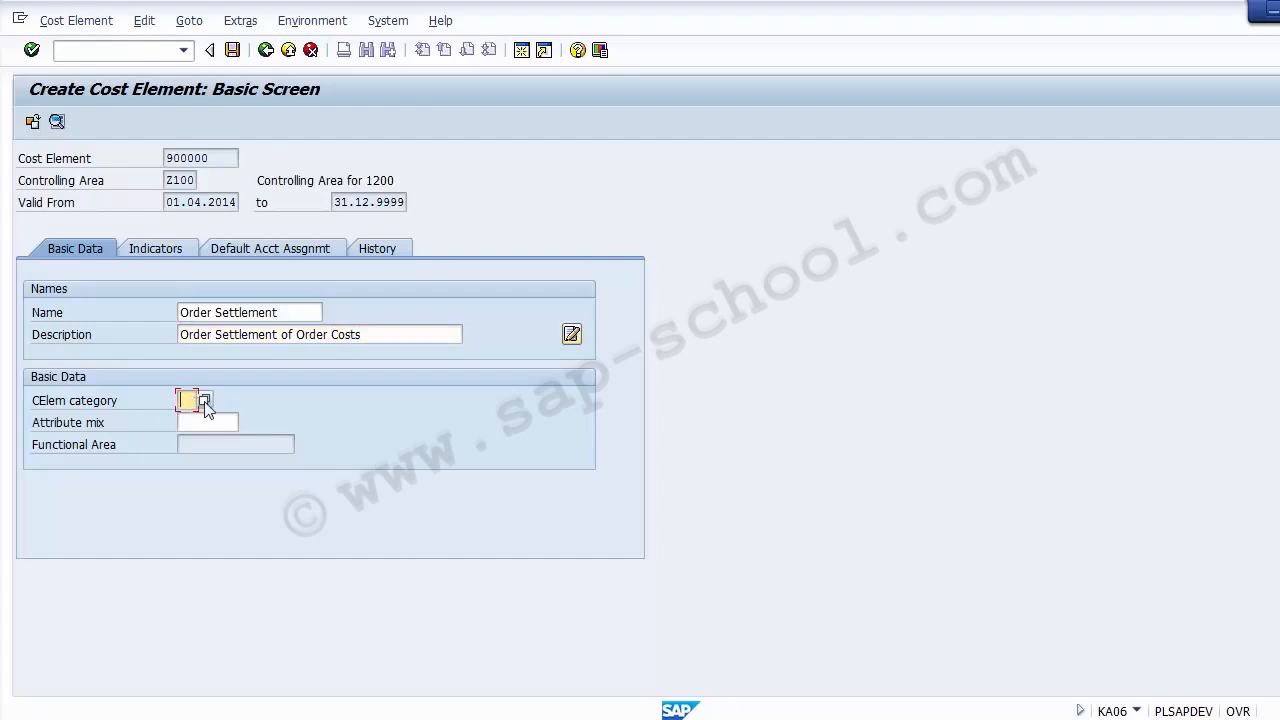
click(204, 401)
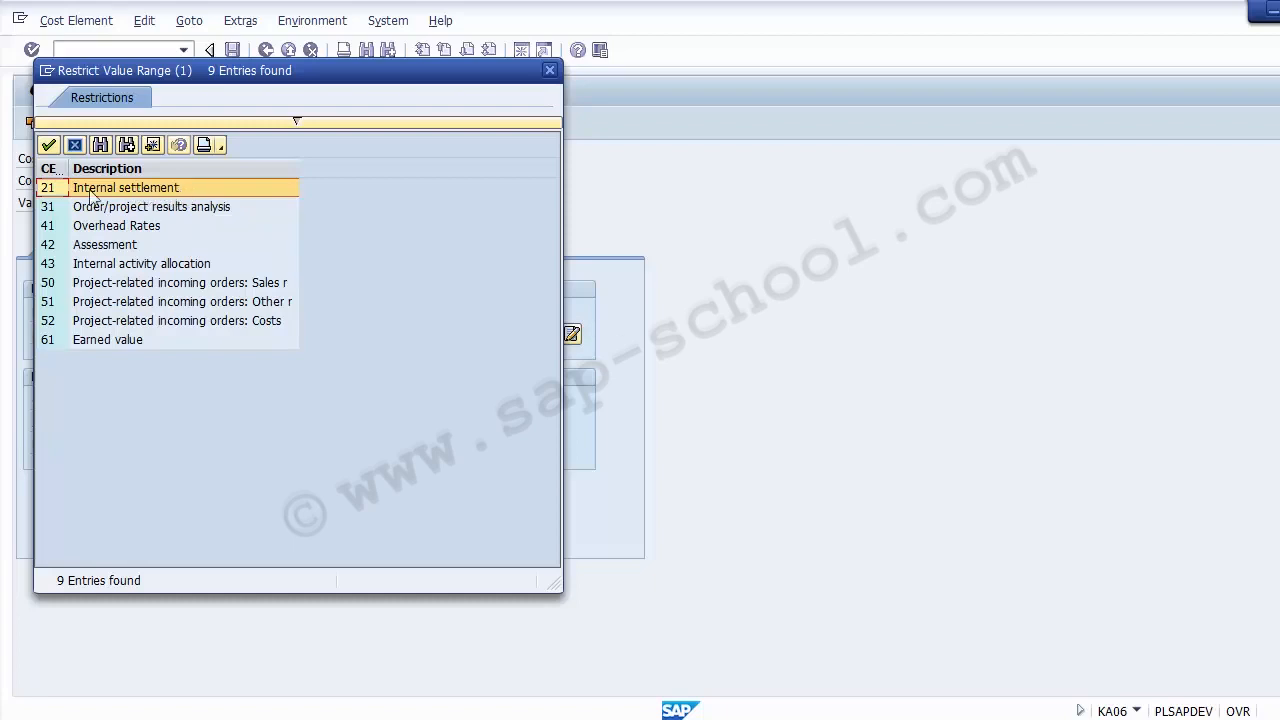
drag(68, 169, 108, 169)
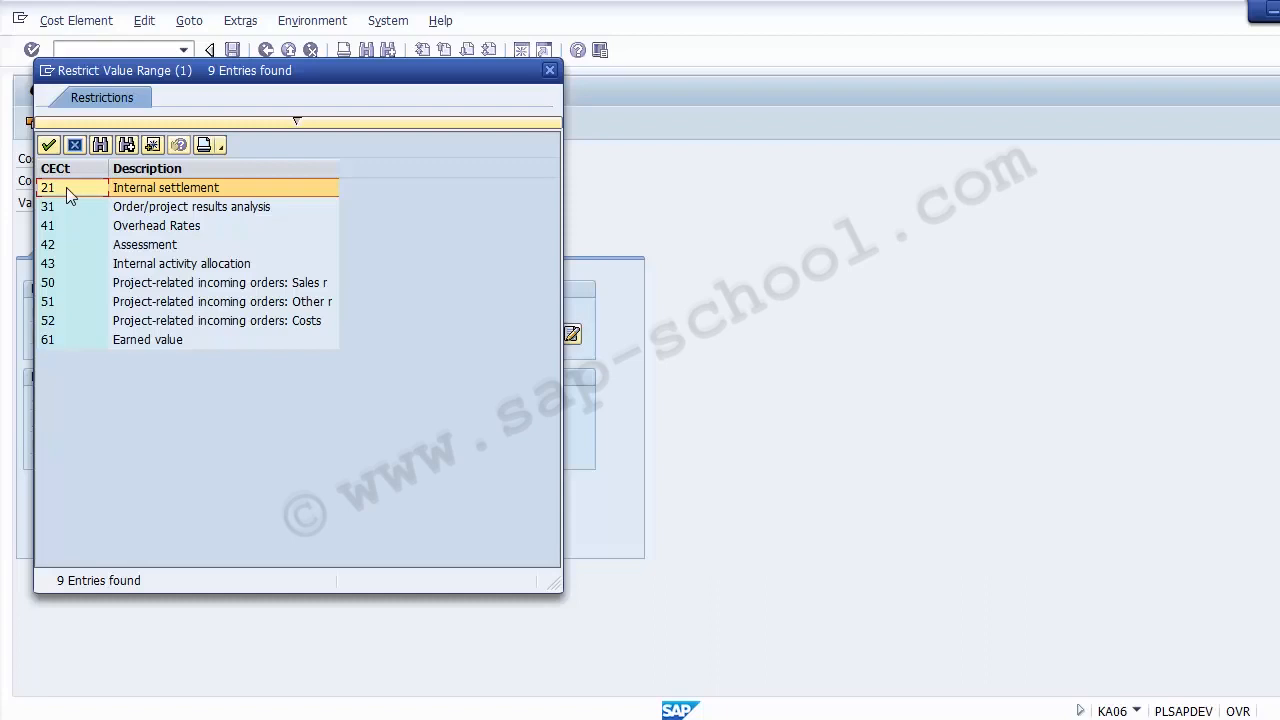
key(Down)
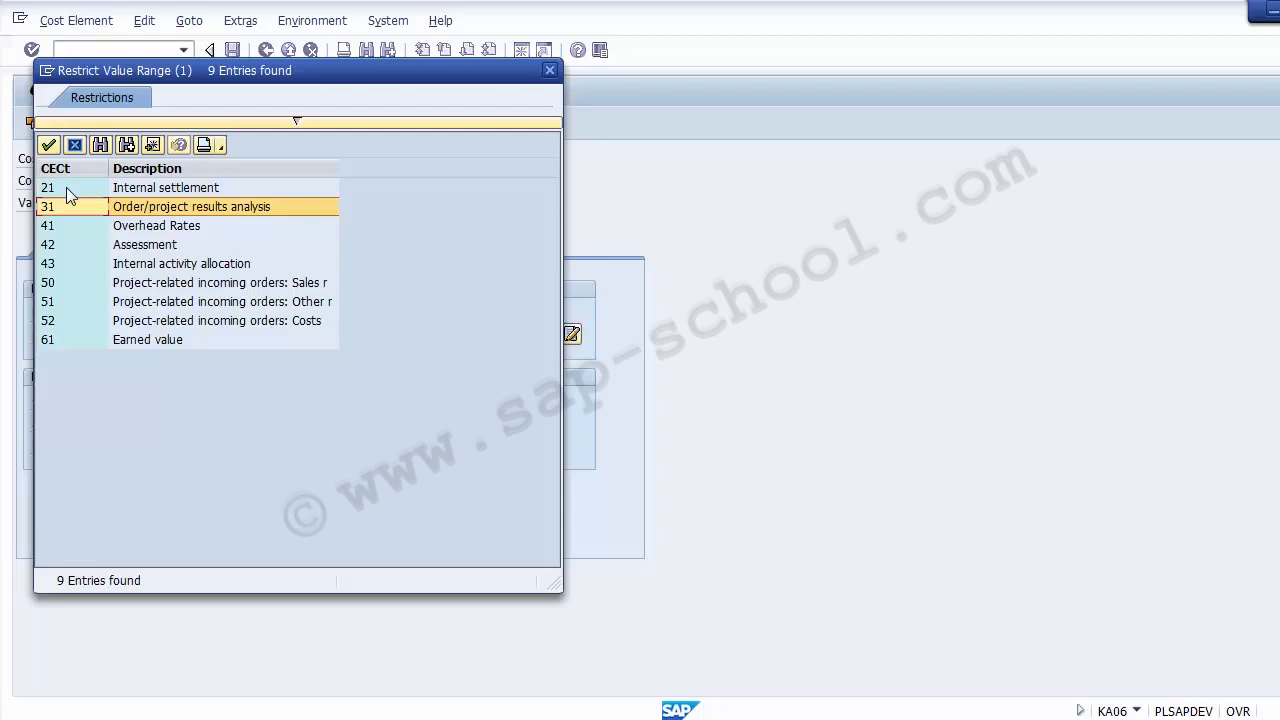
key(Down)
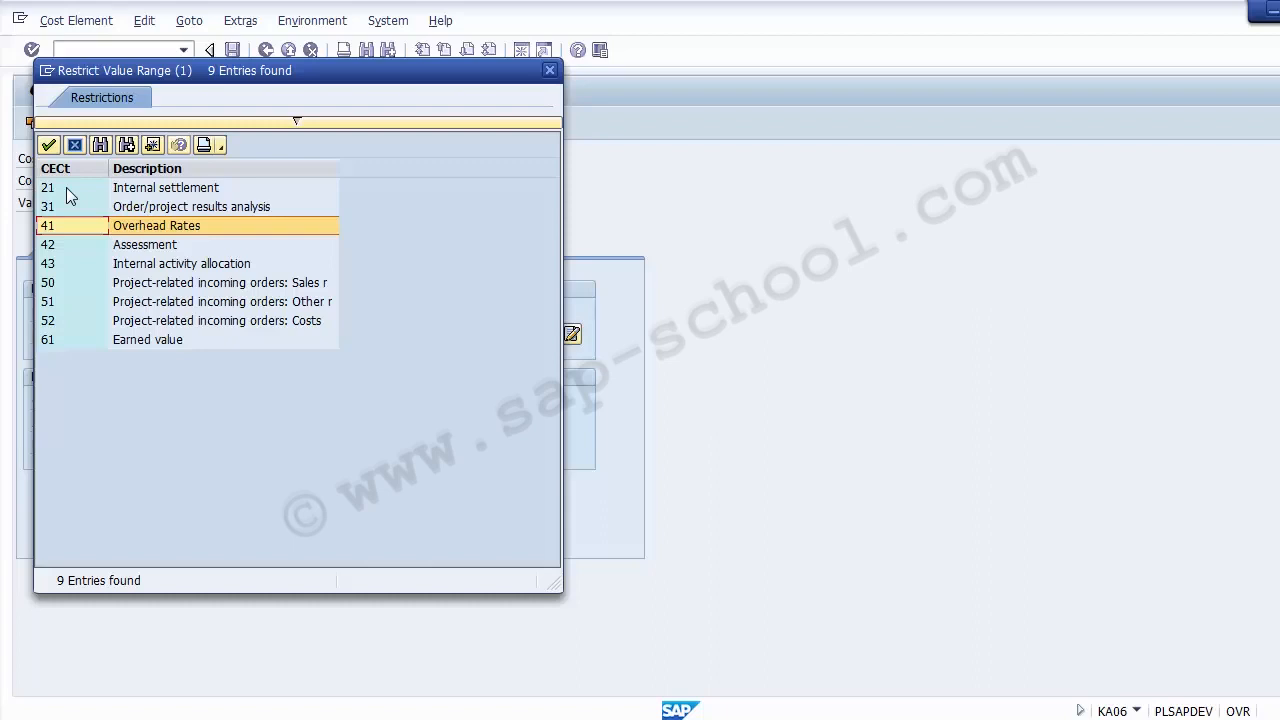
key(Down)
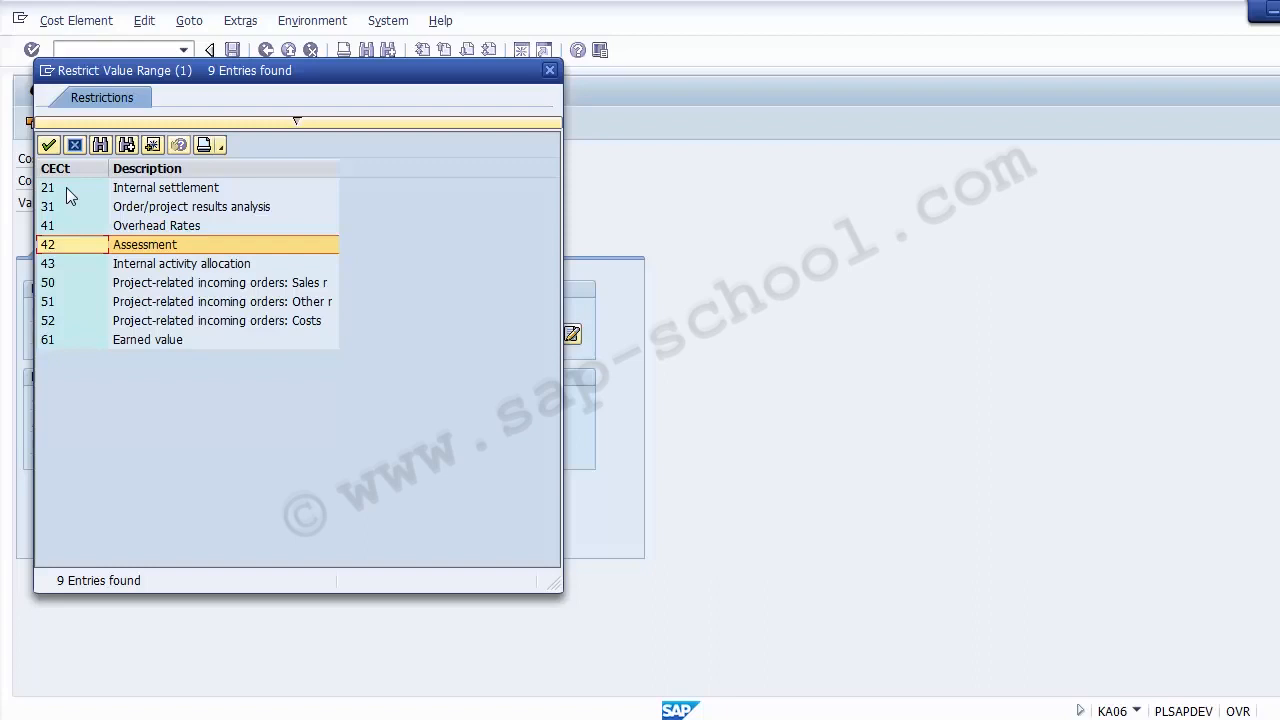
key(Down)
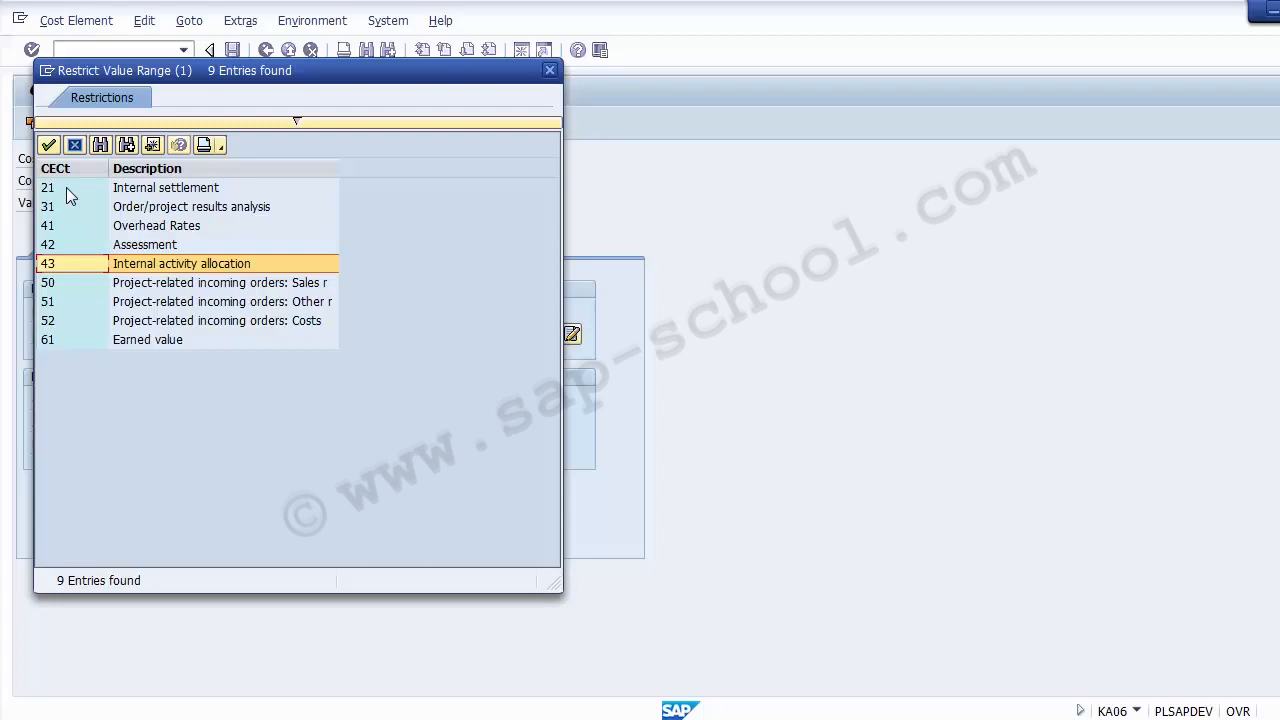
key(Down)
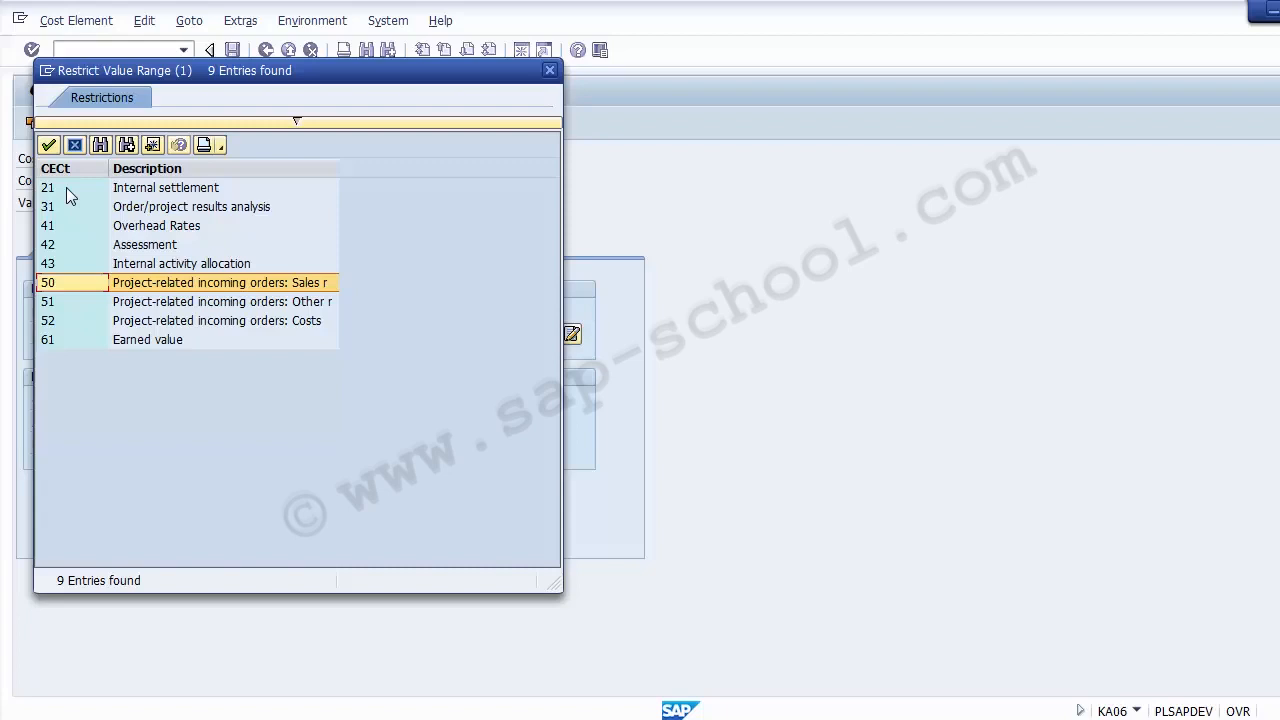
key(Down)
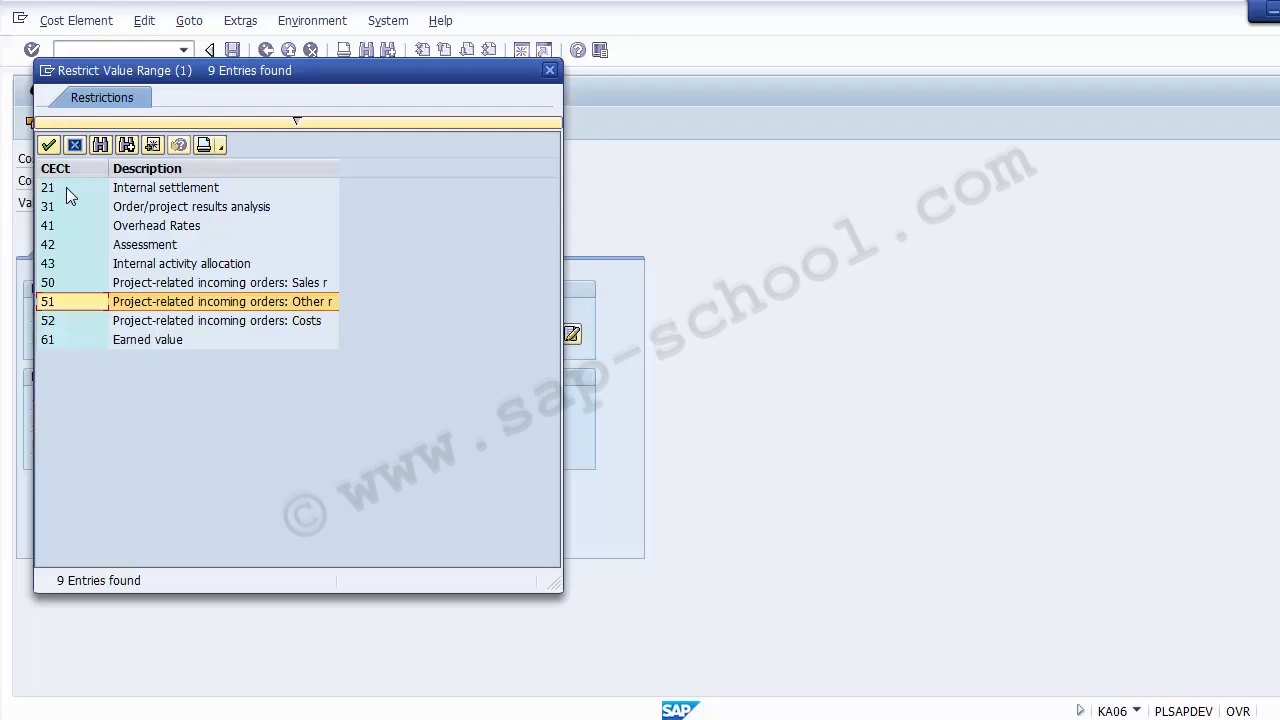
key(Down)
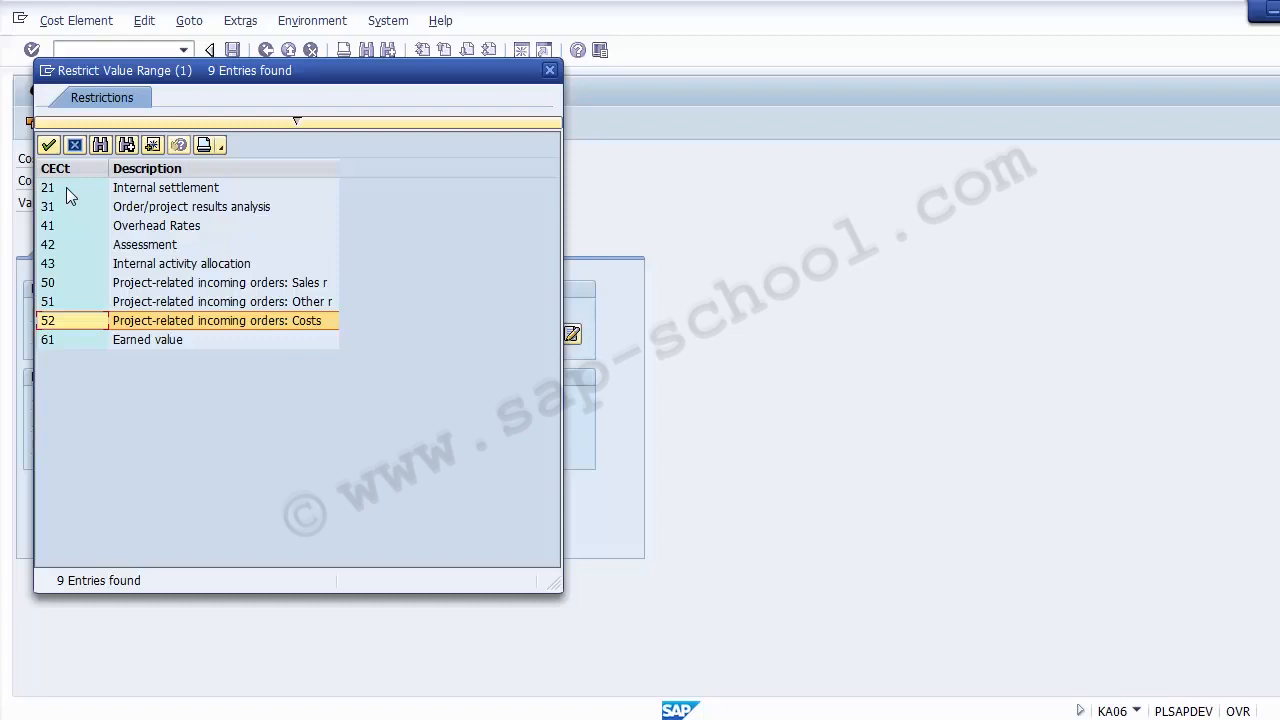
key(Down)
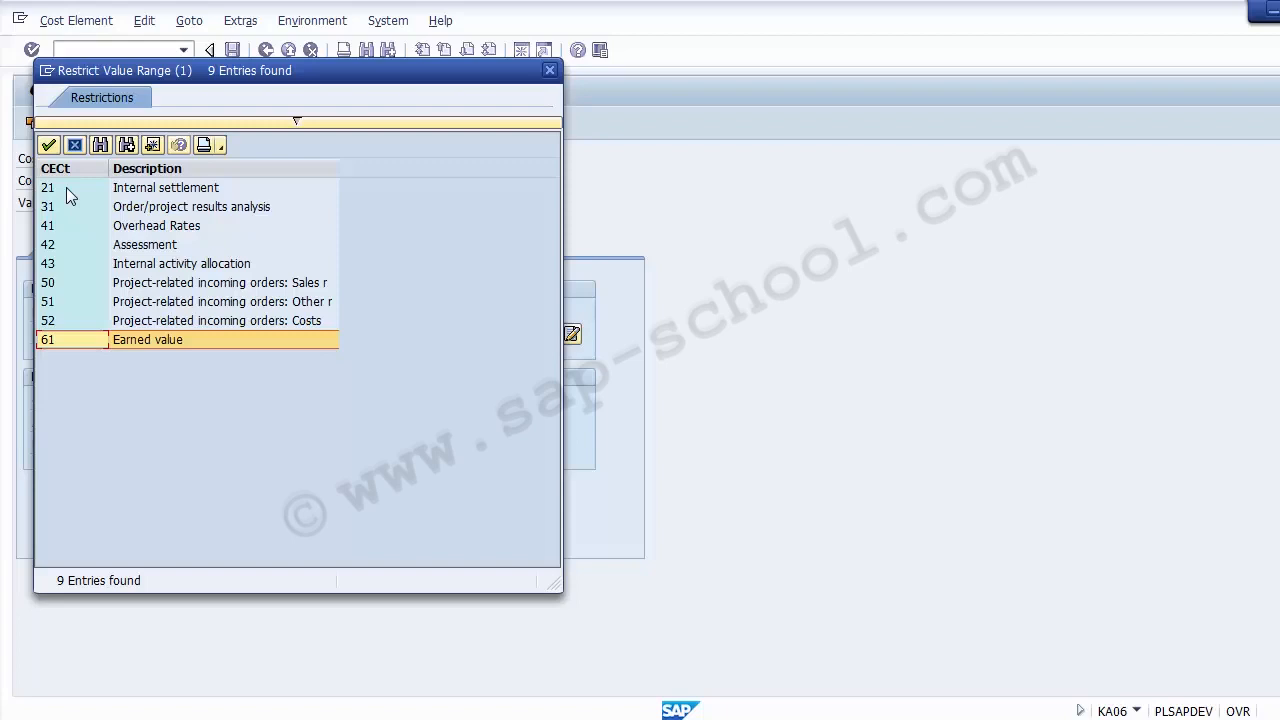
Set the cost element category to 21, Internal settlement.
key(Up)
key(Up)
key(Up)
key(Up)
key(Up)
key(Up)
key(Up)
key(Up)
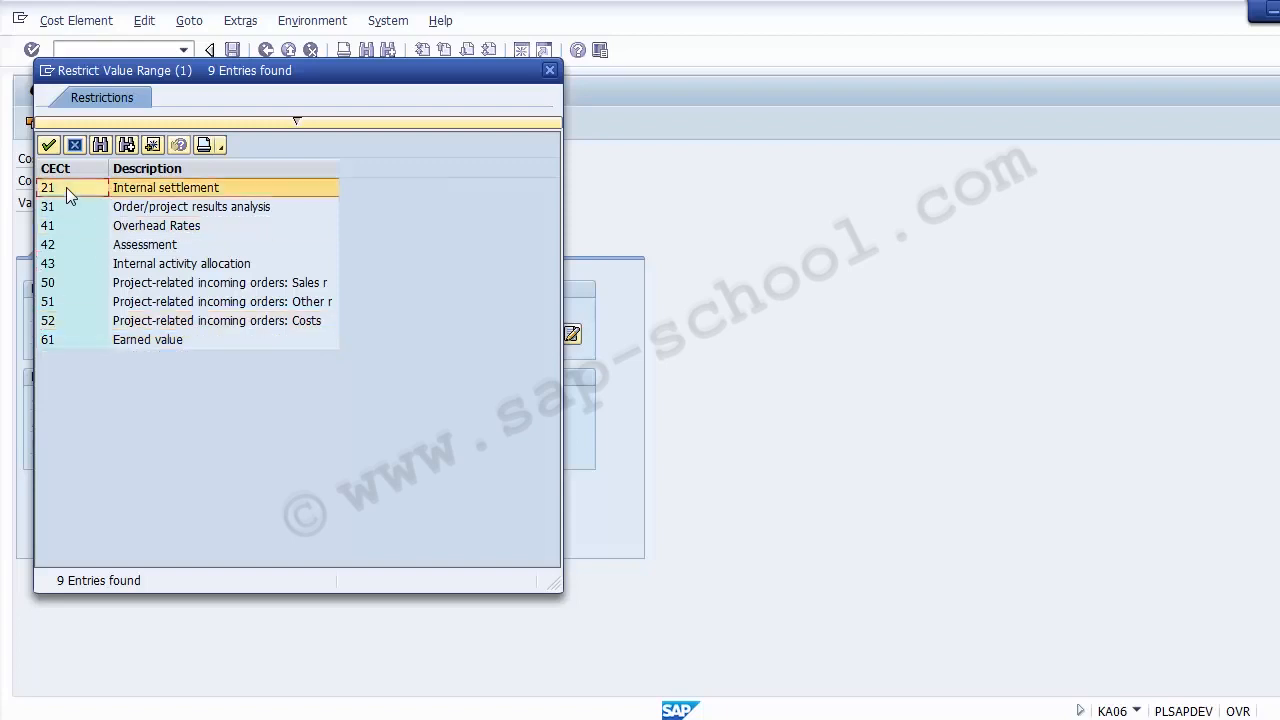
drag(281, 77, 829, 123)
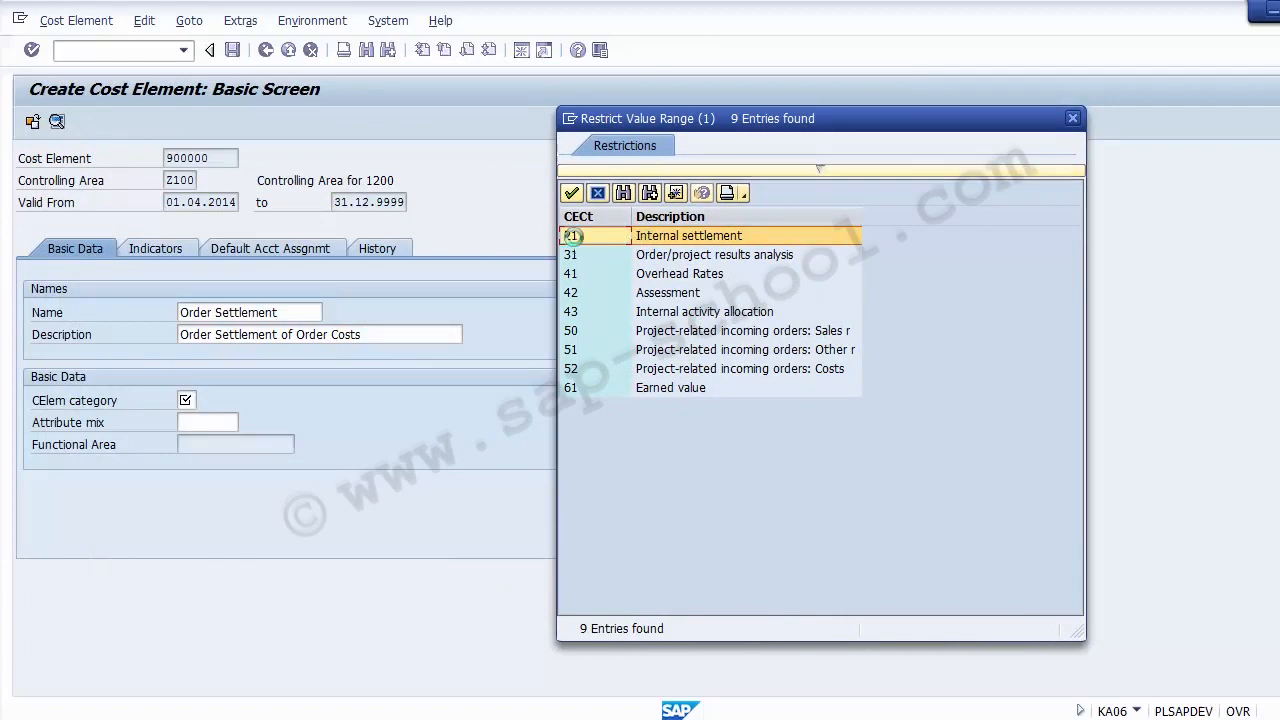
double_click(576, 240)
click(68, 407)
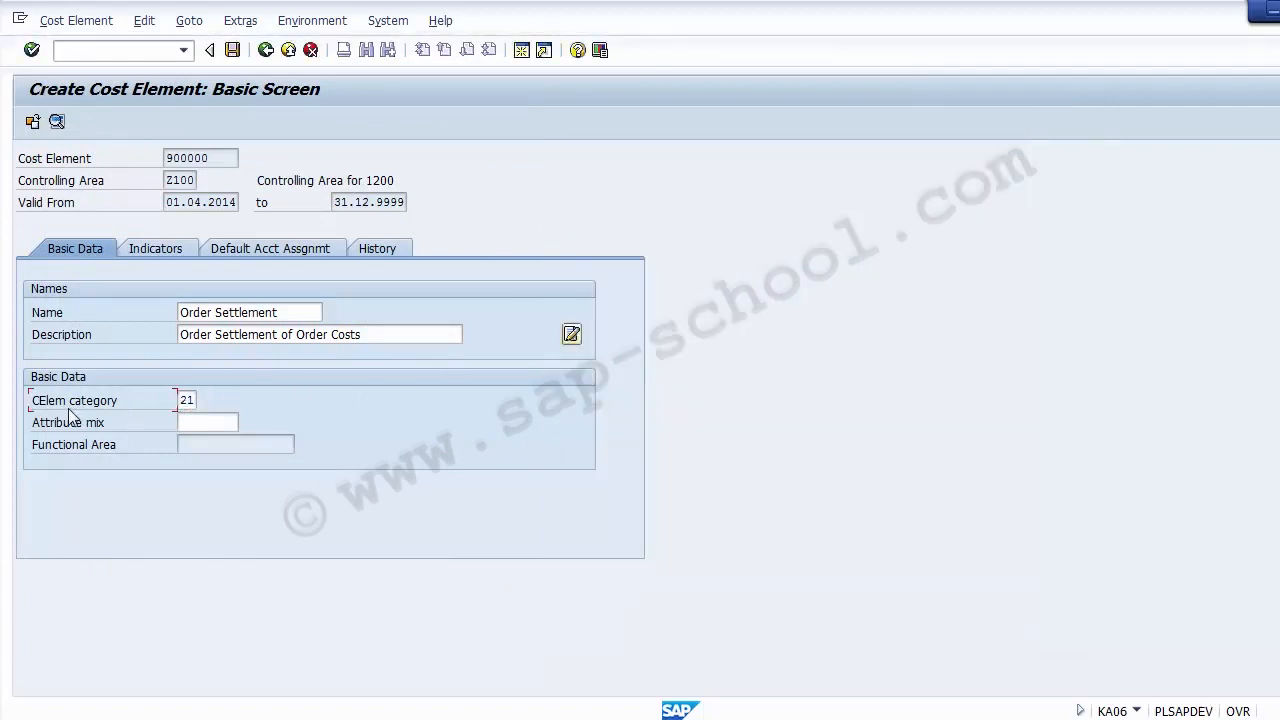
Review the new cost element's consumption quantity indicators, default account assignment fields and history data.
click(152, 252)
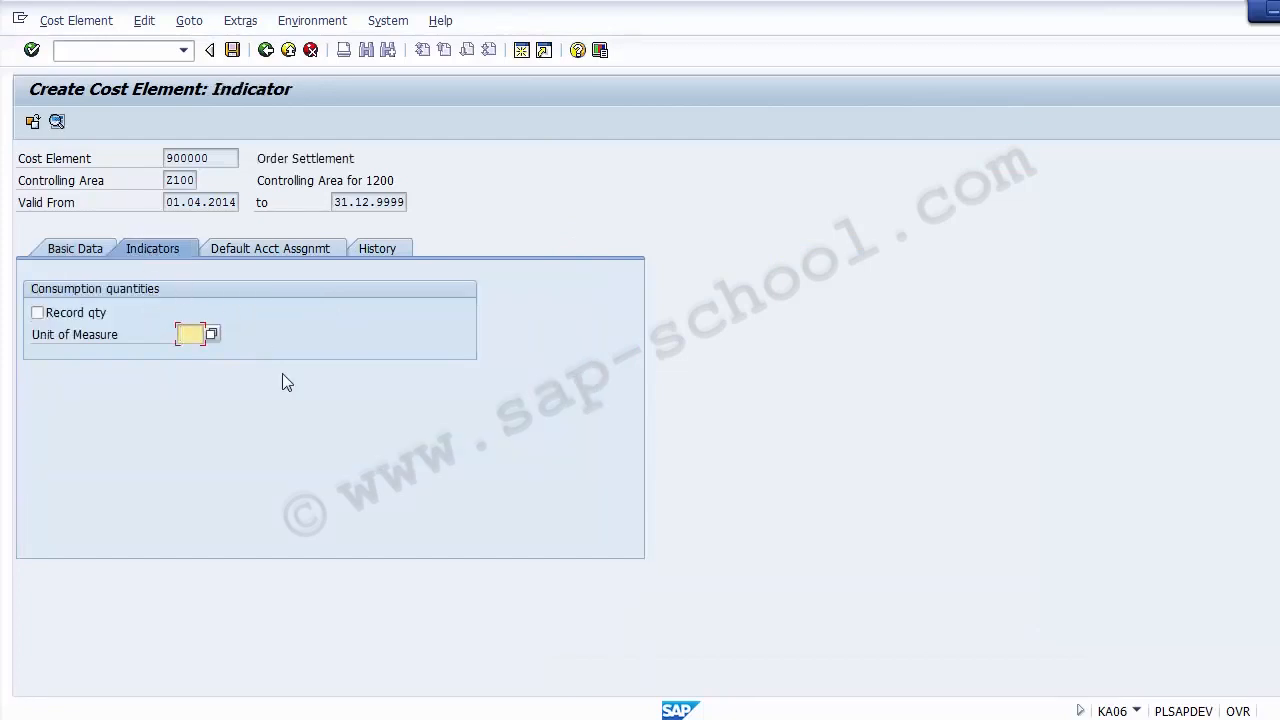
click(84, 315)
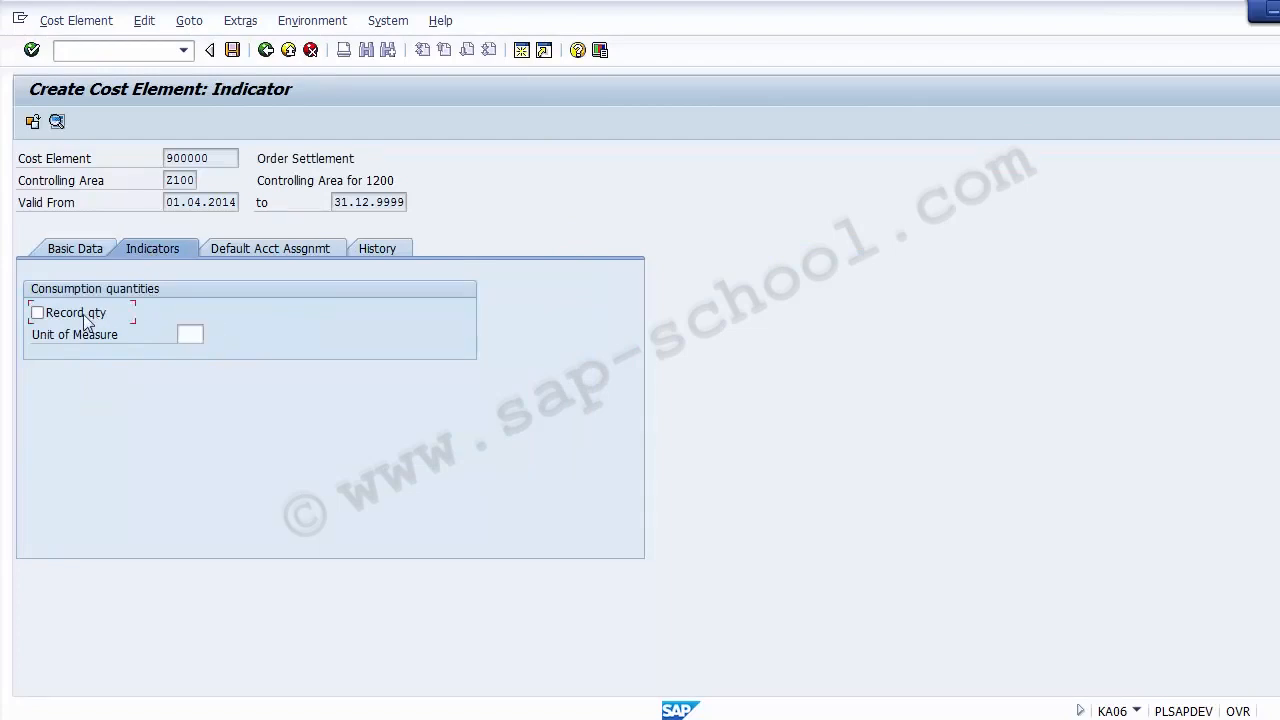
click(196, 334)
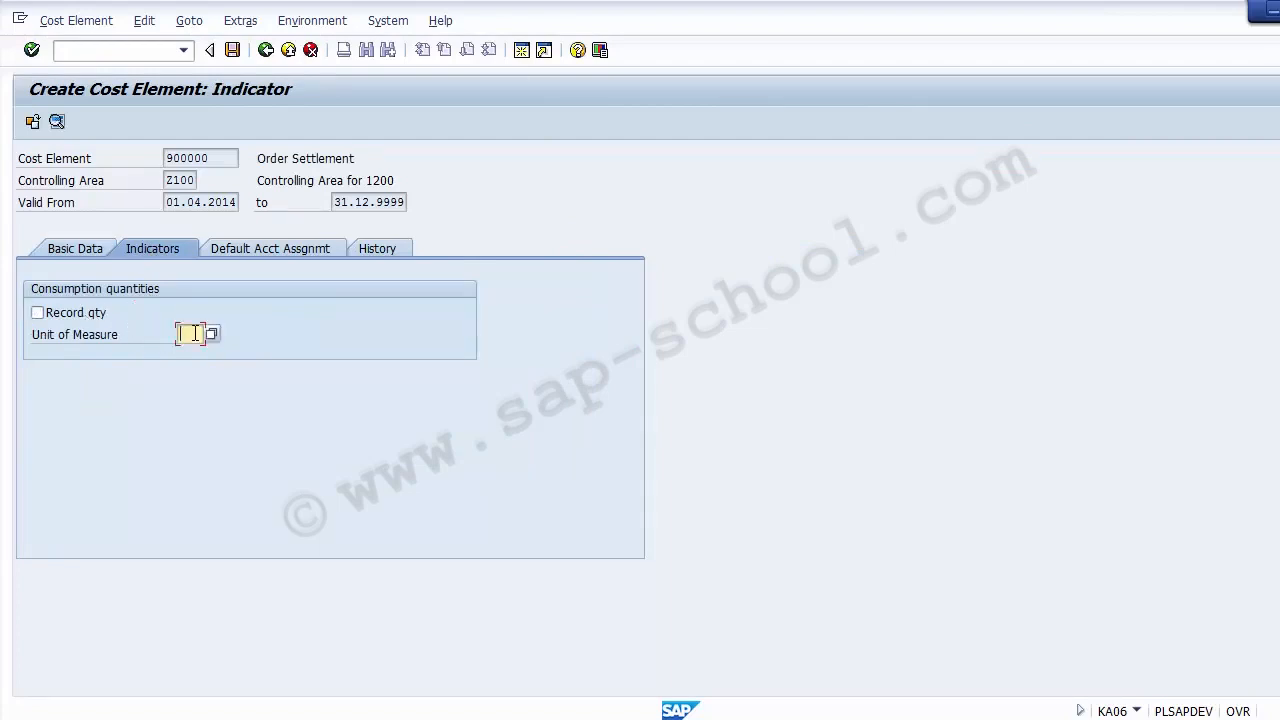
click(267, 249)
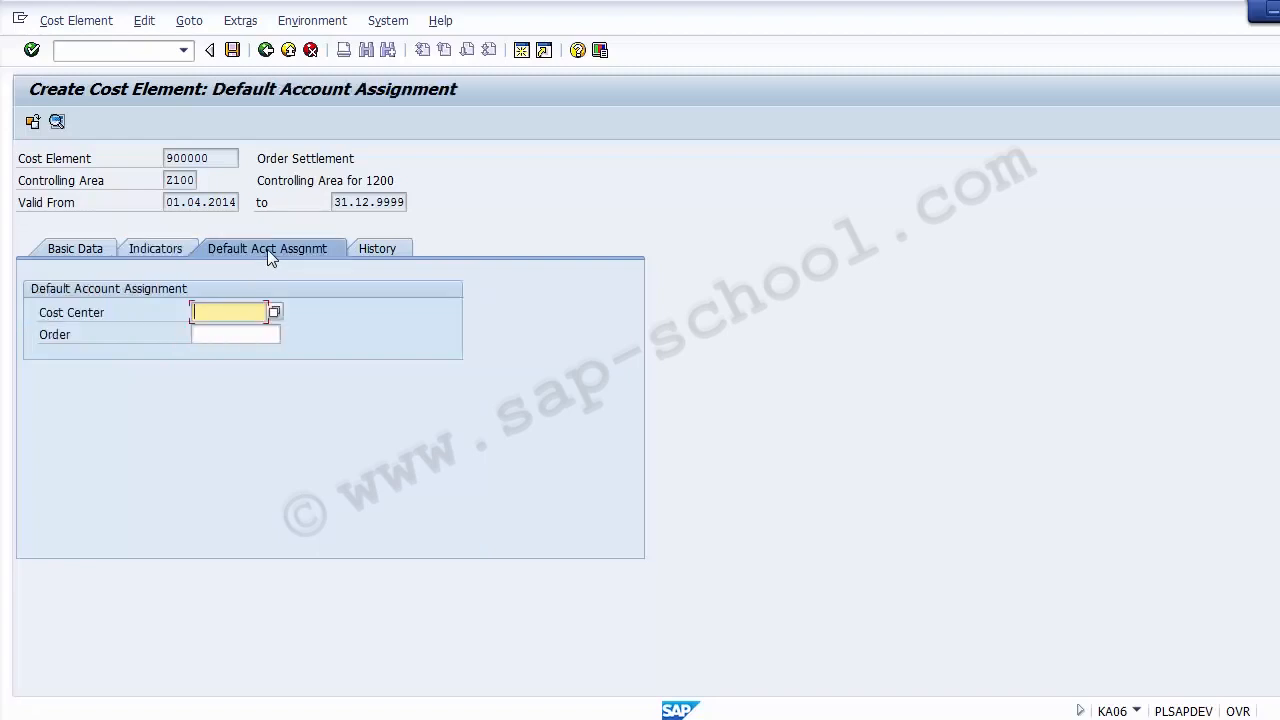
click(223, 334)
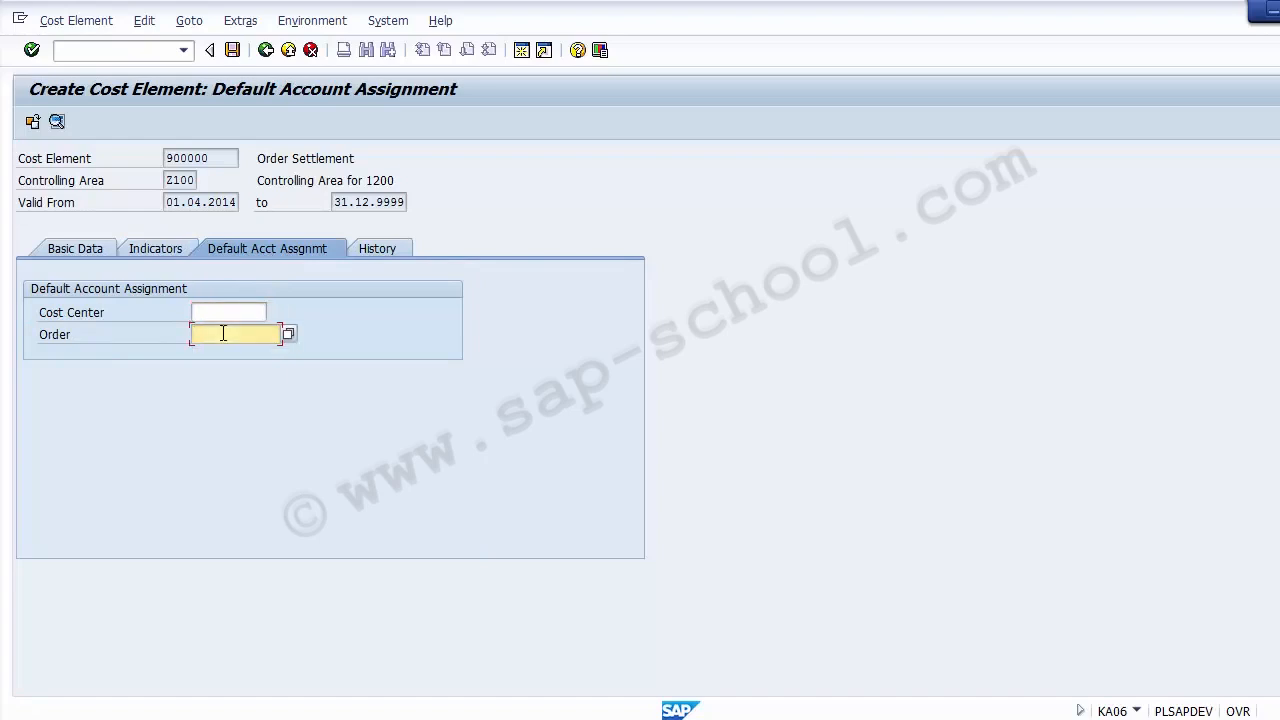
click(211, 316)
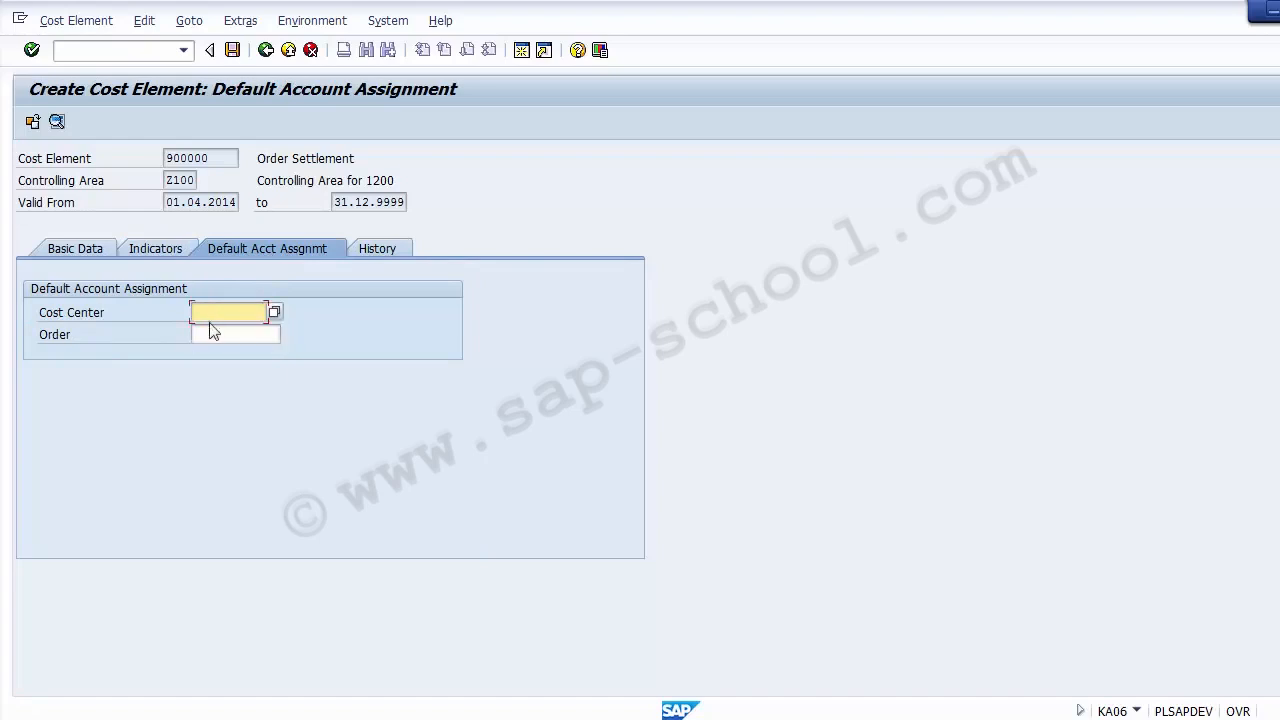
click(211, 336)
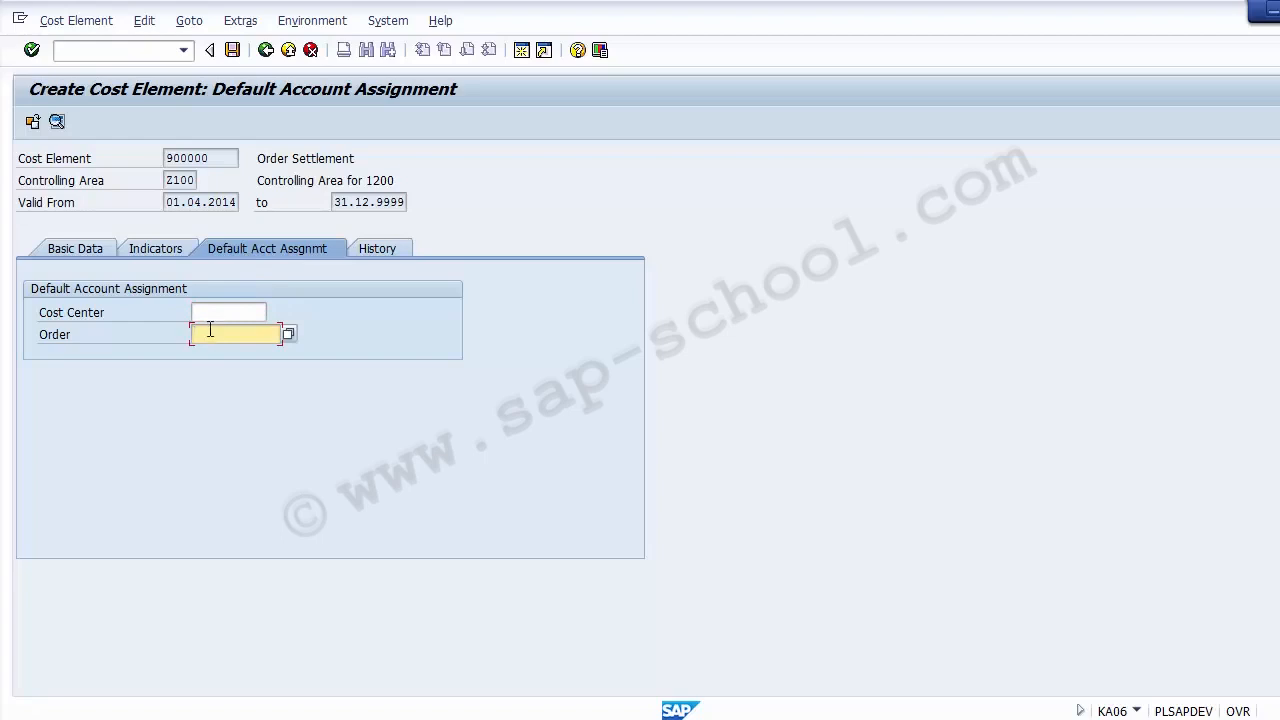
click(208, 314)
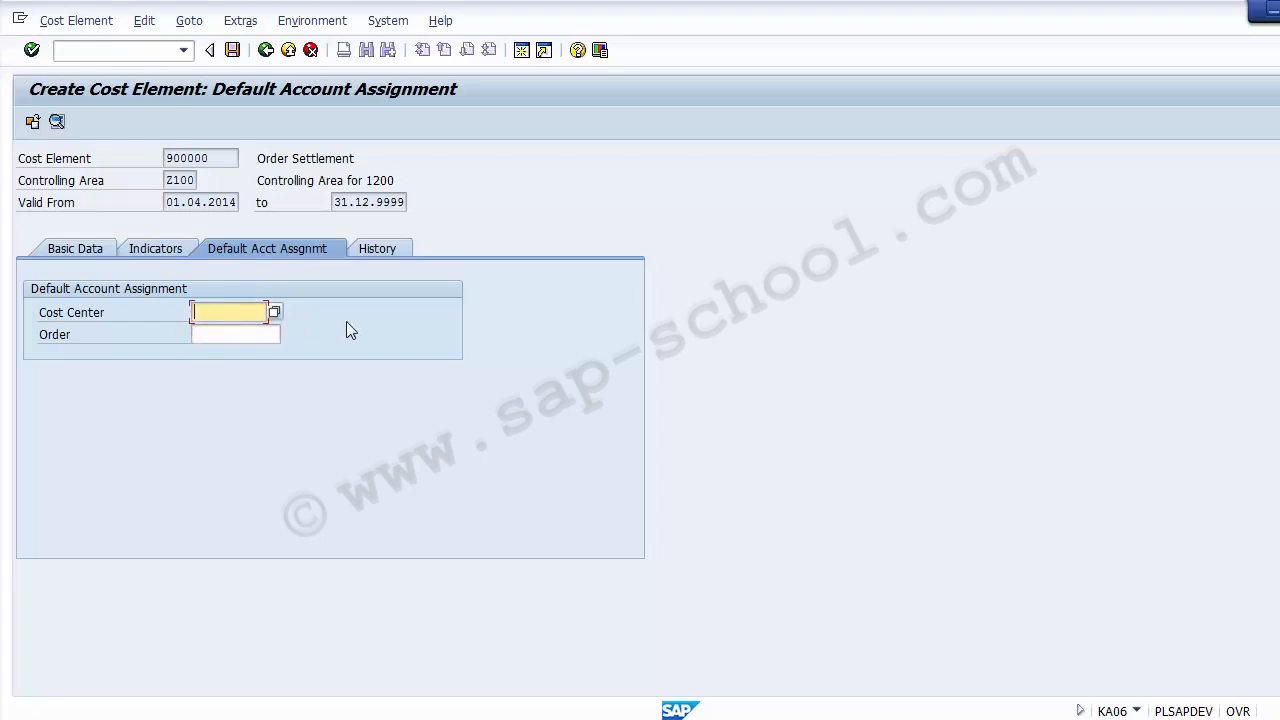
click(386, 247)
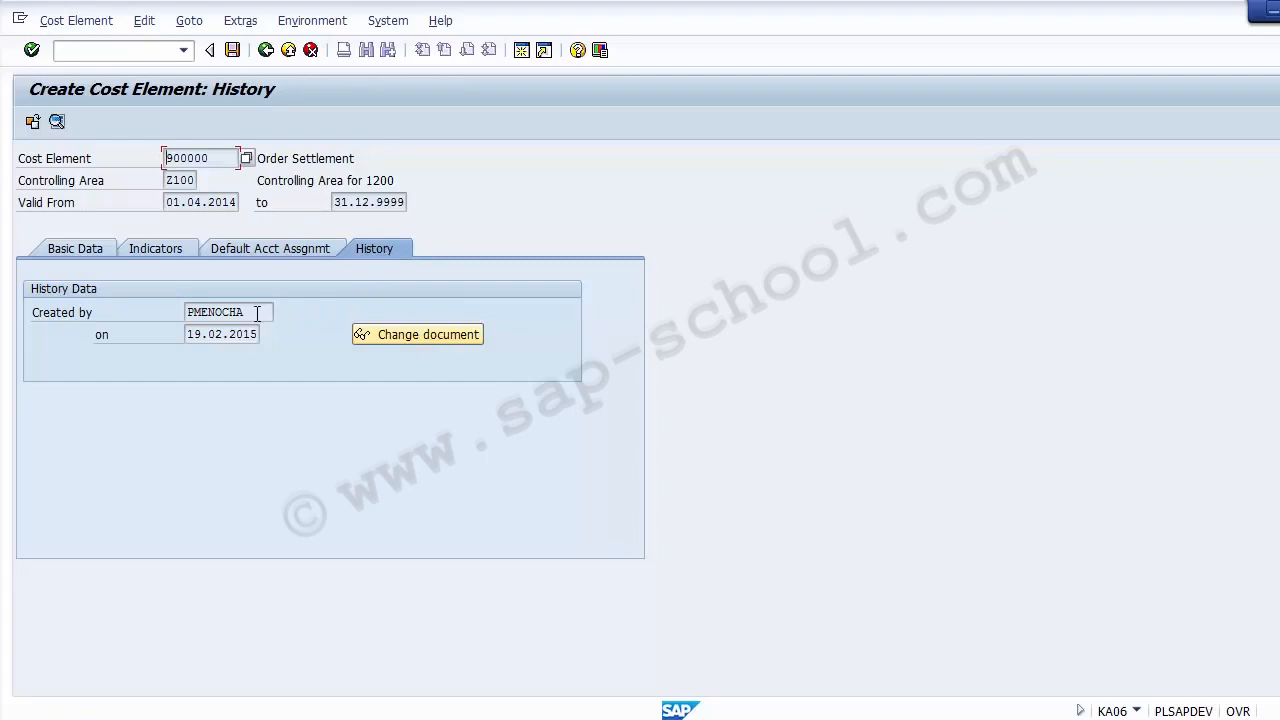
mouse_move(257, 313)
mouse_down()
mouse_move(180, 314)
mouse_move(189, 335)
mouse_move(259, 338)
mouse_up()
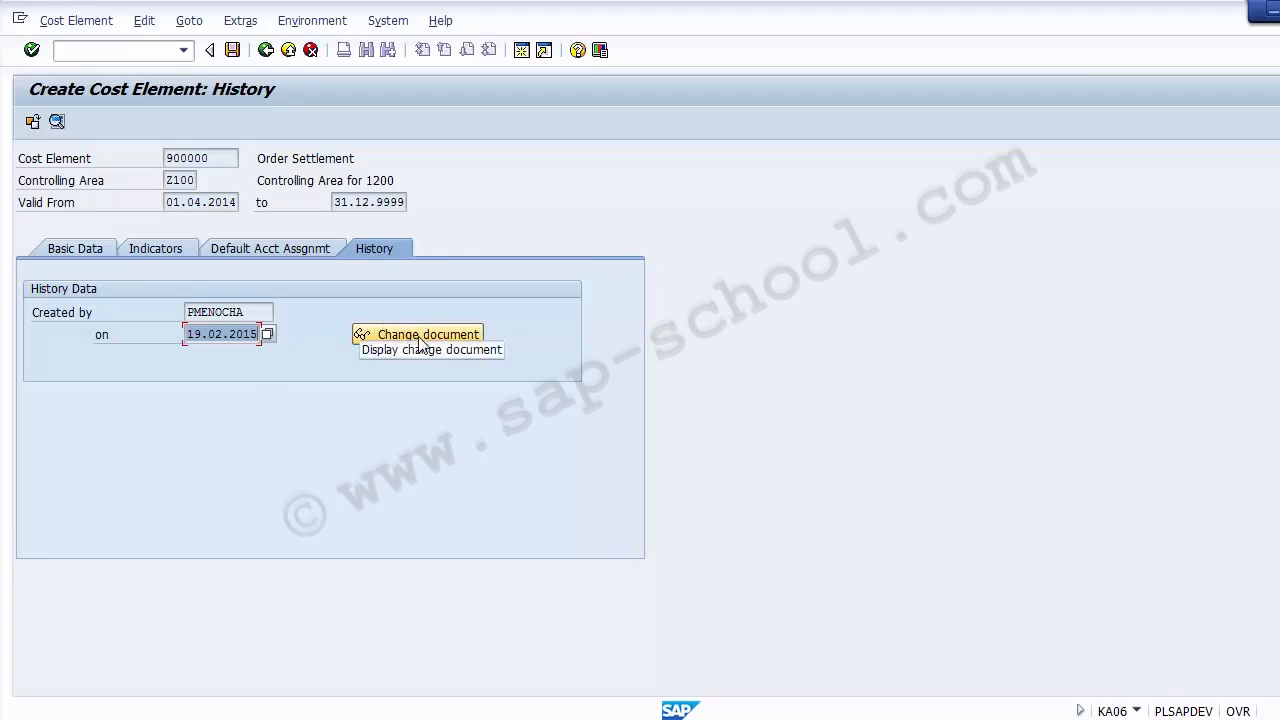
Return to the basic data and save secondary cost element 900000.
click(61, 247)
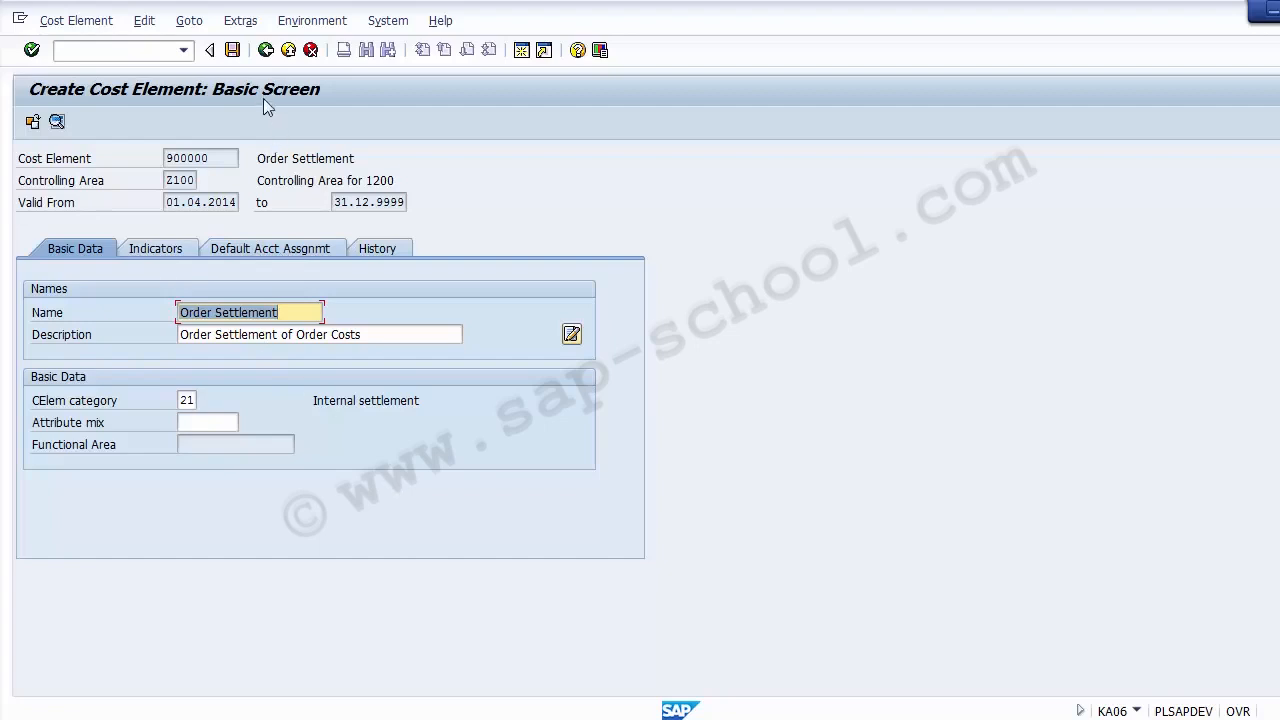
click(233, 56)
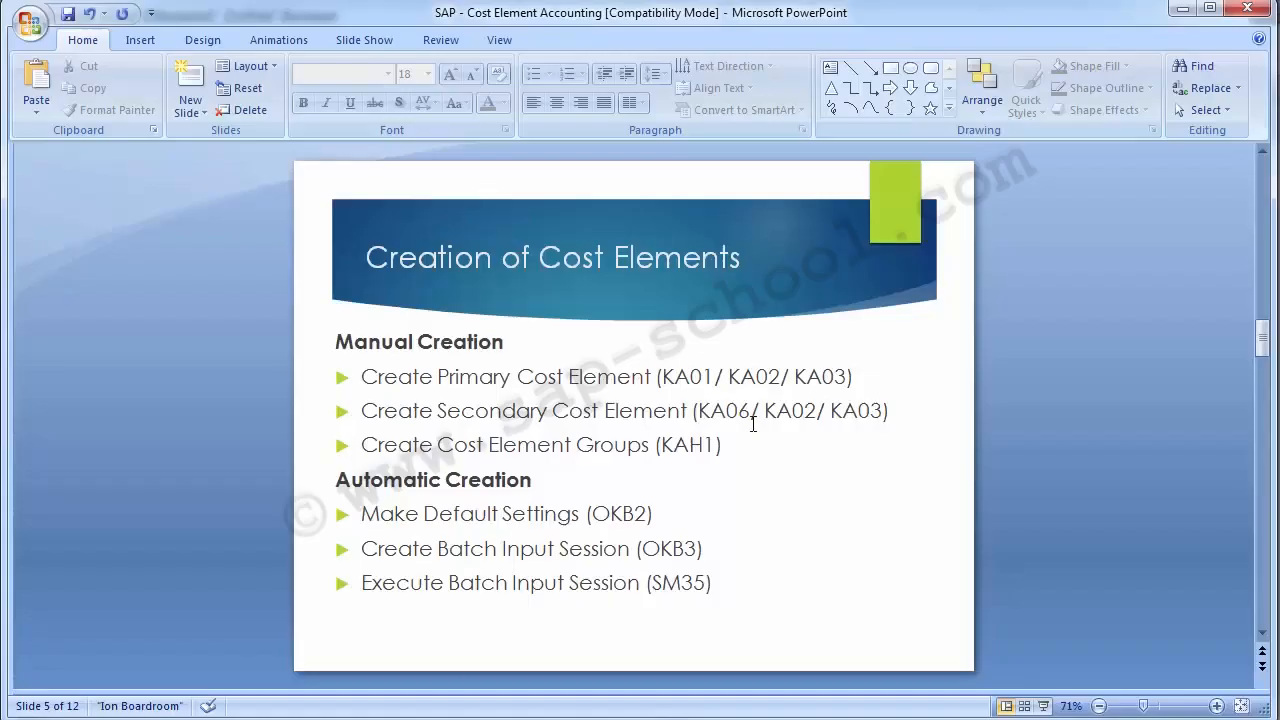
Check the change and display transaction codes on the PowerPoint slide, and open cost element 900000 in SAP for changing with KA02.
drag(765, 412, 884, 410)
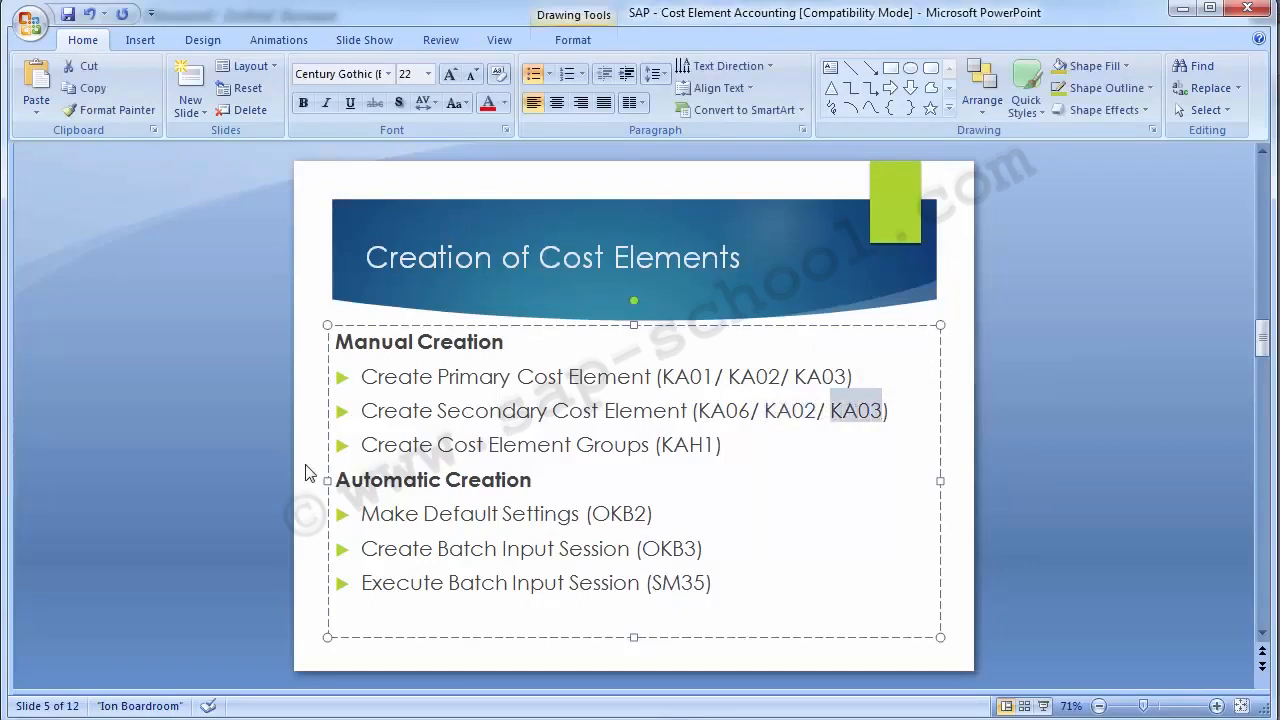
click(185, 429)
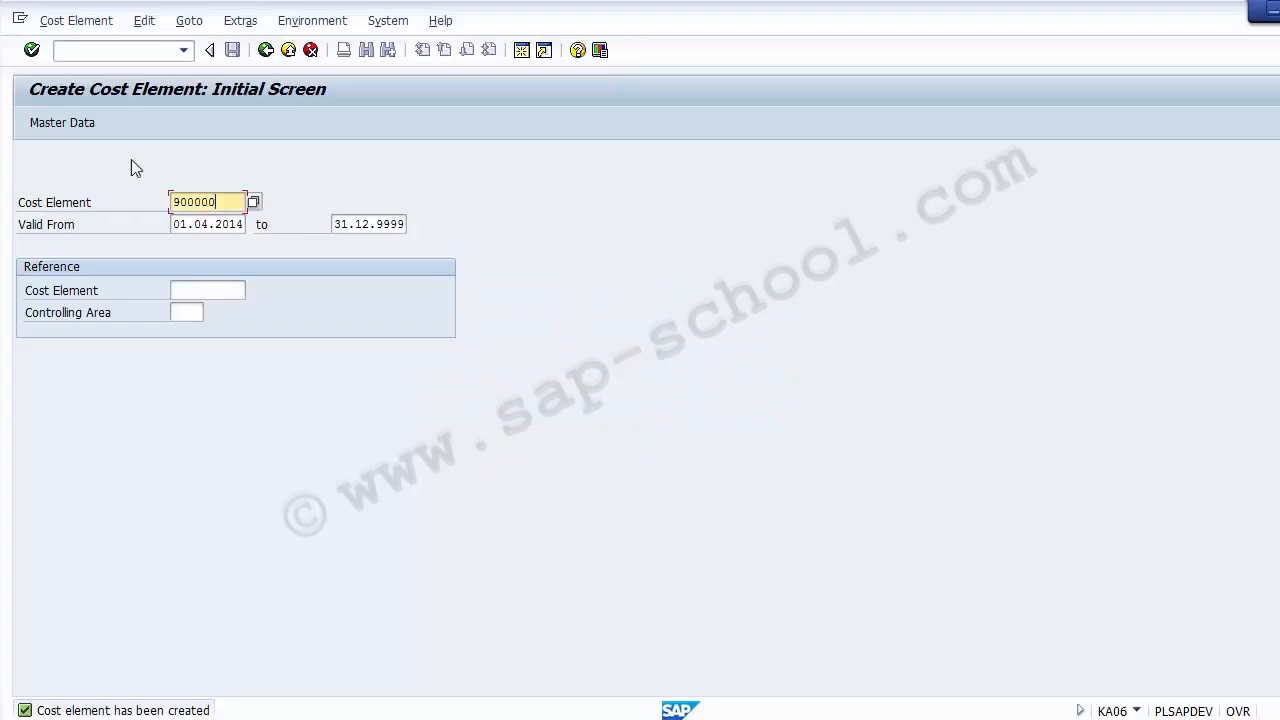
click(88, 53)
text(/nb)
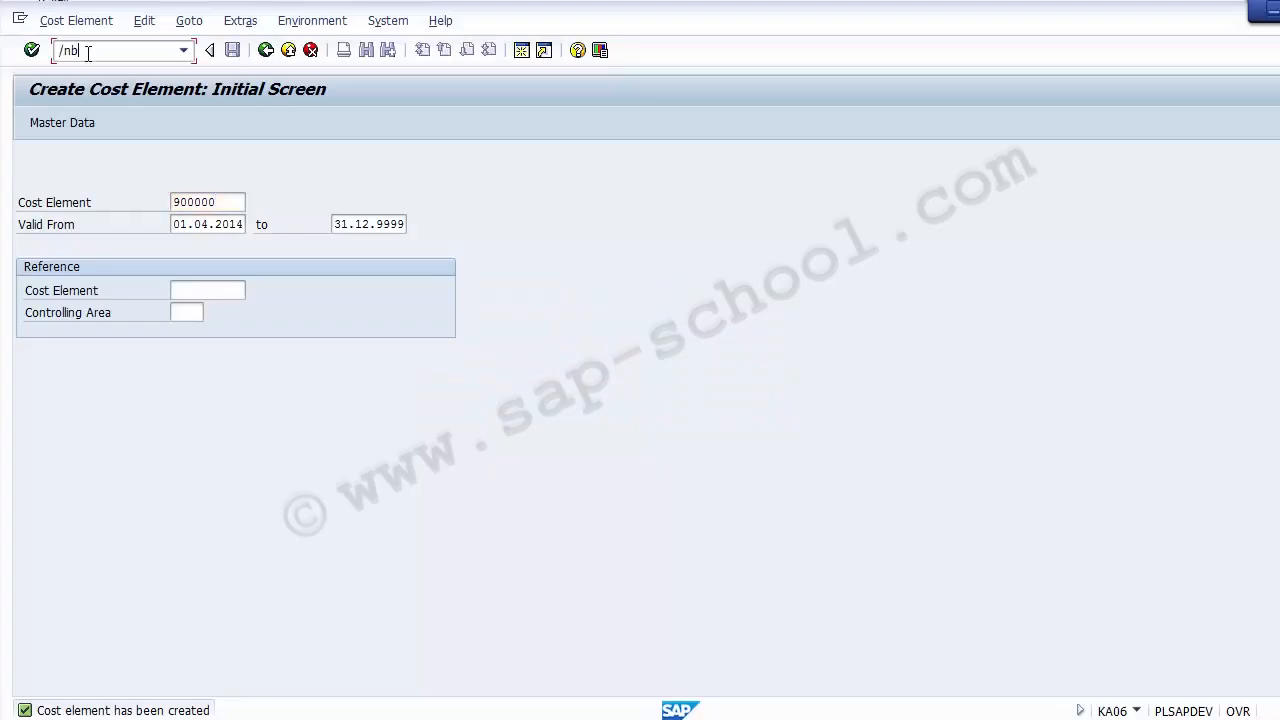
text(KA02)
key(Return)
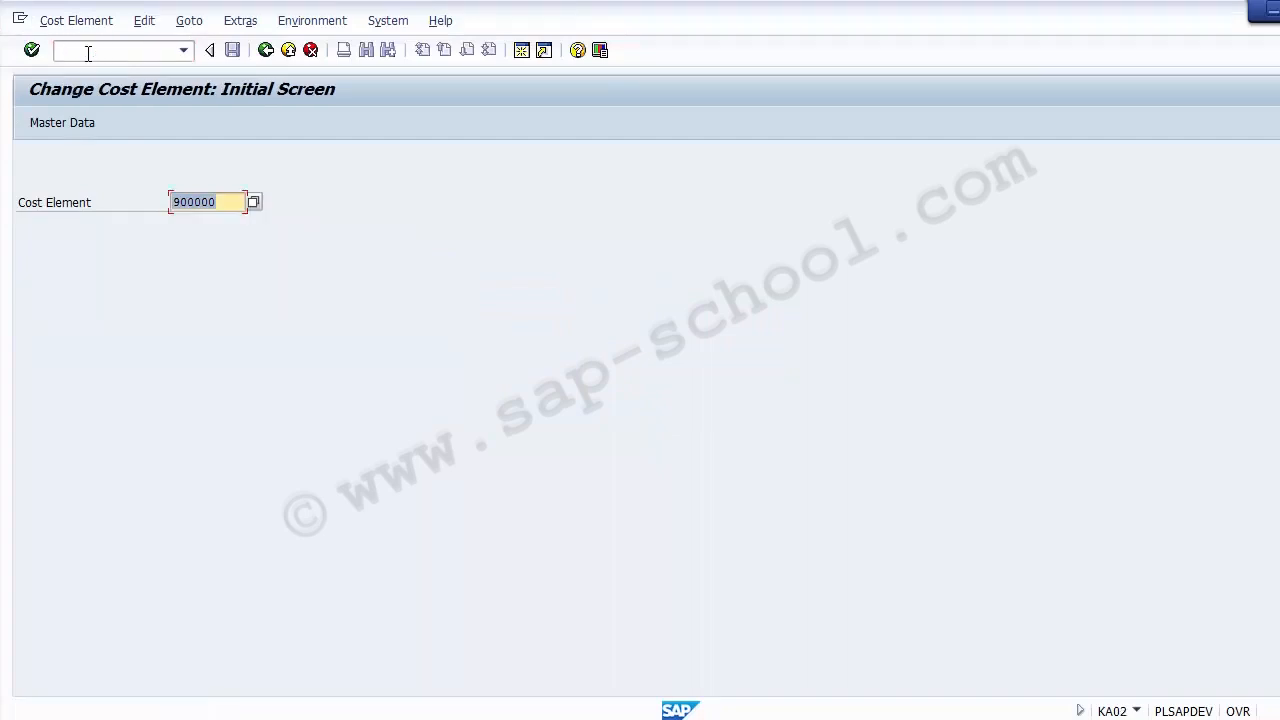
text(900000)
key(Return)
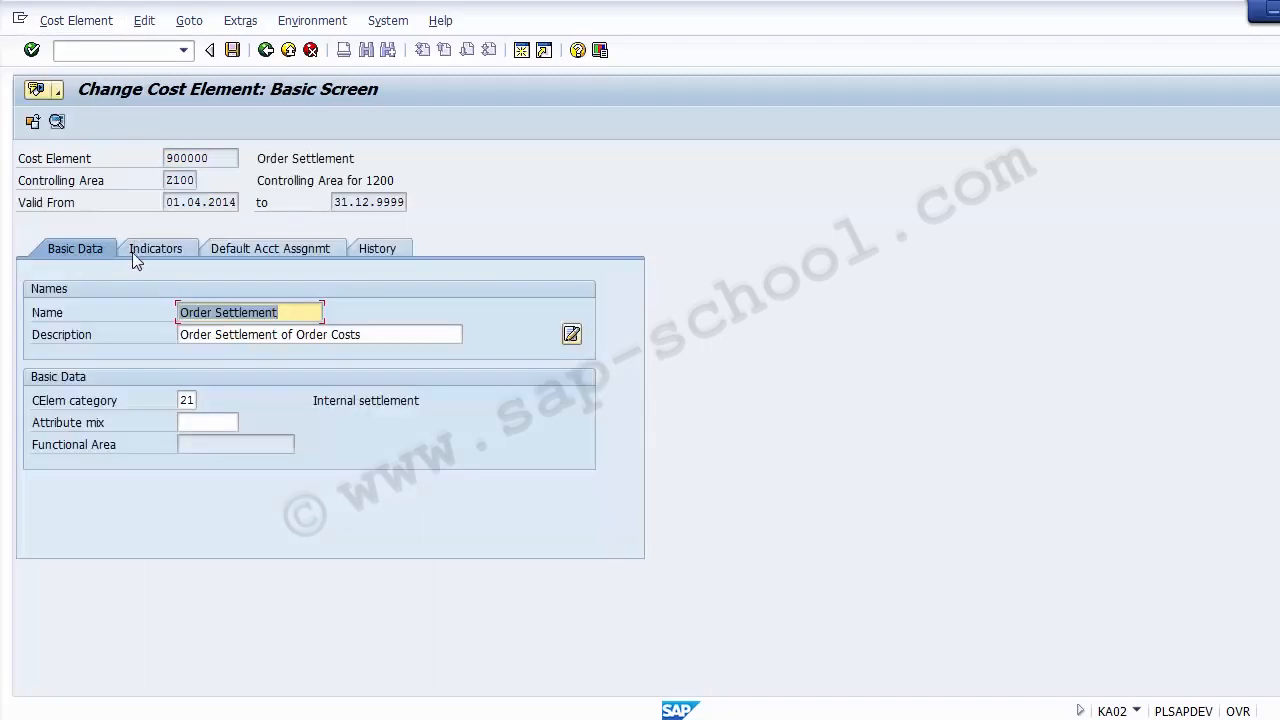
Review the indicators, default account assignment and basic data of cost element 900000, and save it without editing.
click(147, 250)
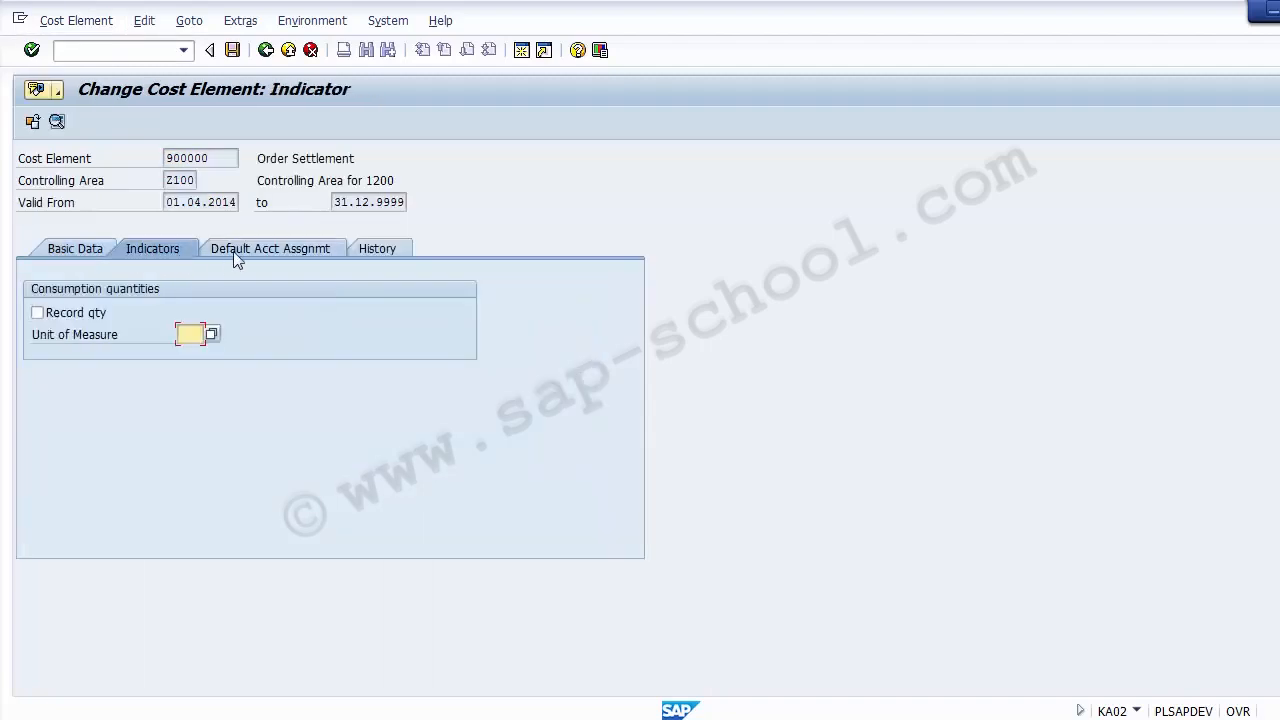
click(222, 251)
click(84, 250)
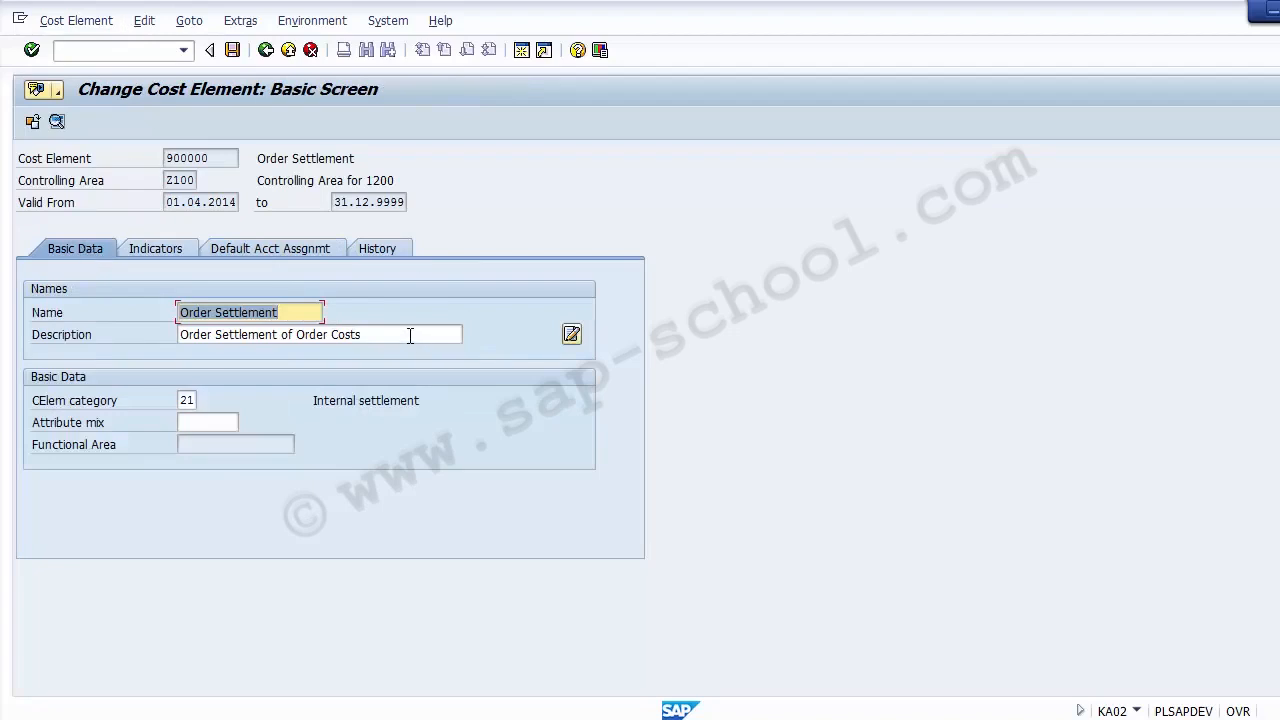
click(232, 50)
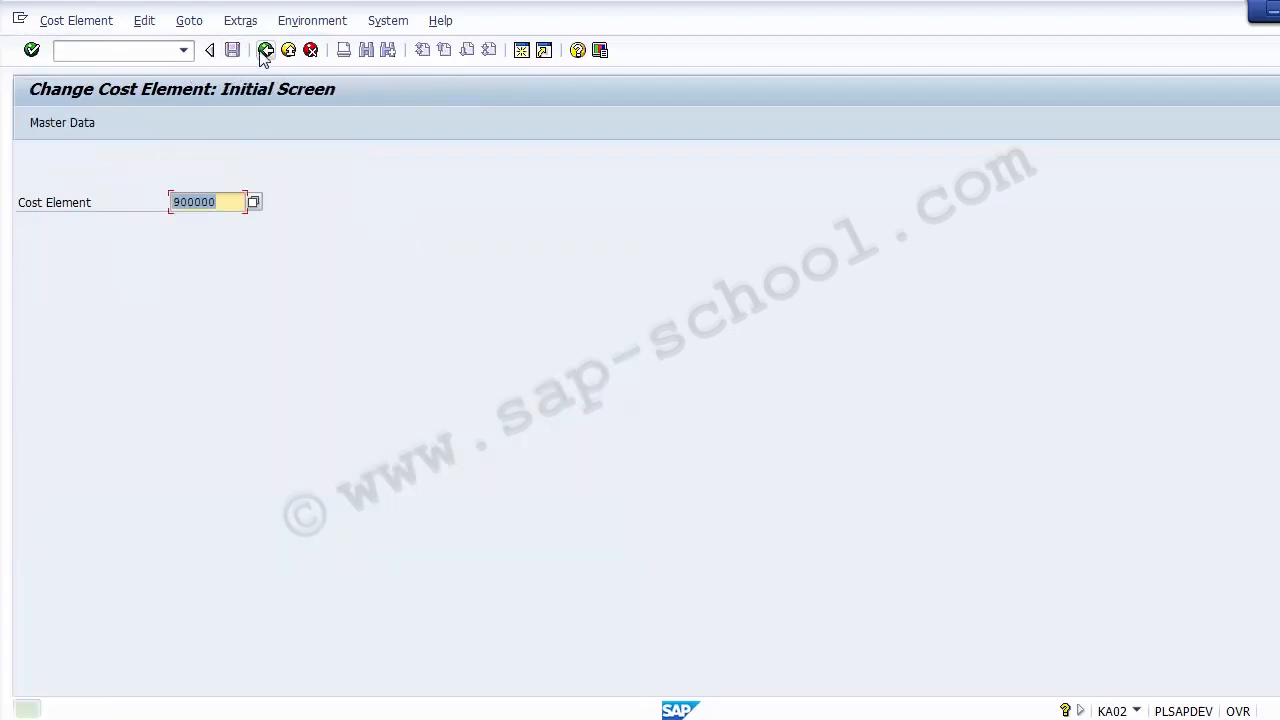
Open cost element 900000 for display with transaction KA03.
click(128, 56)
text(/n)
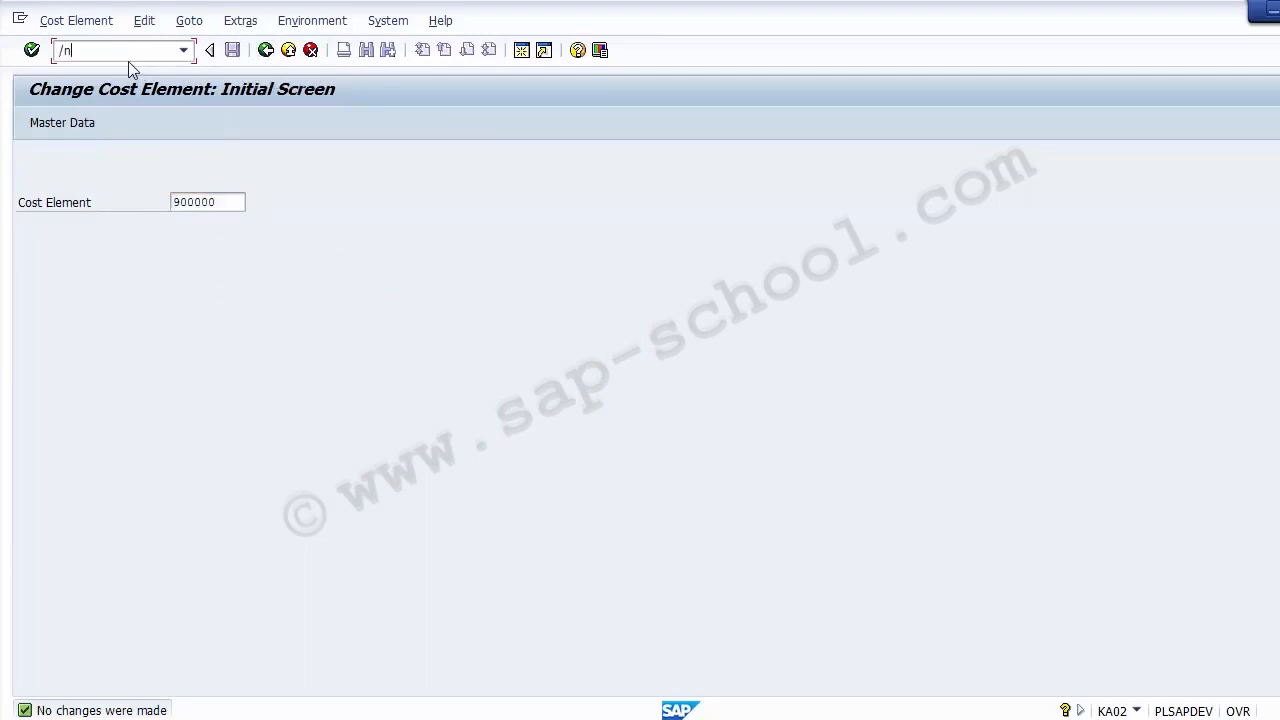
text(KA03)
key(Return)
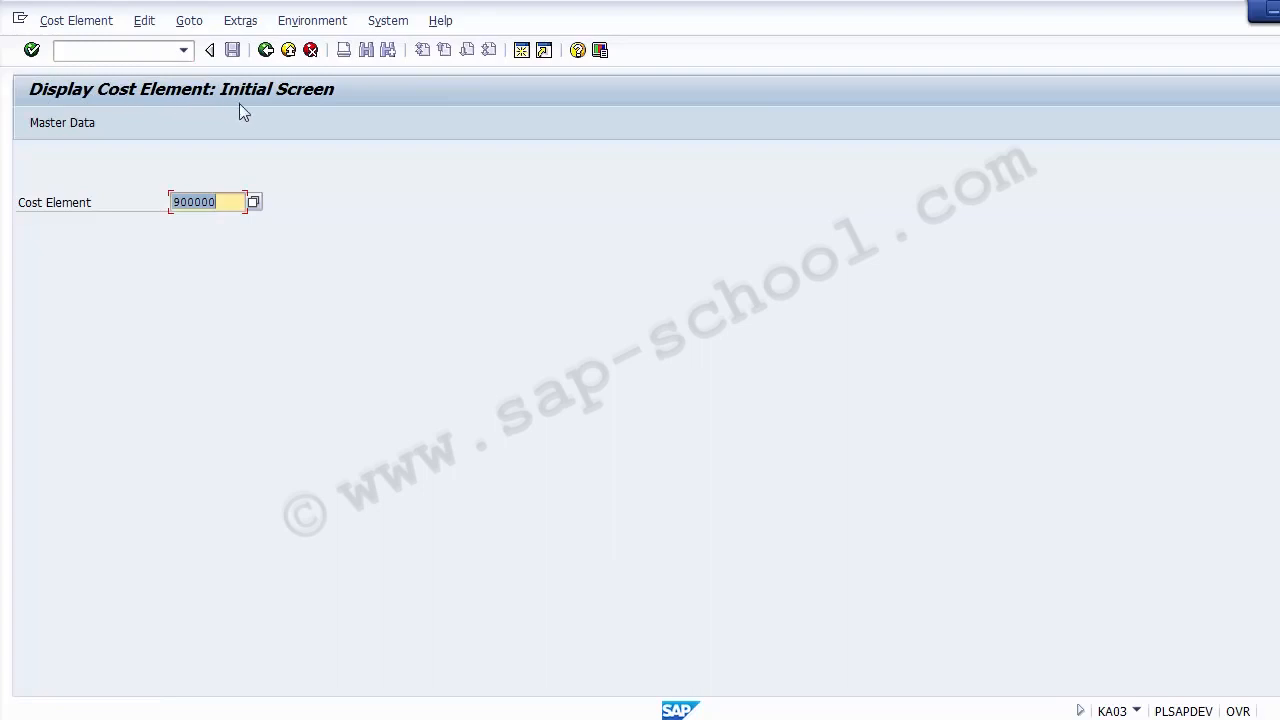
click(232, 205)
key(Return)
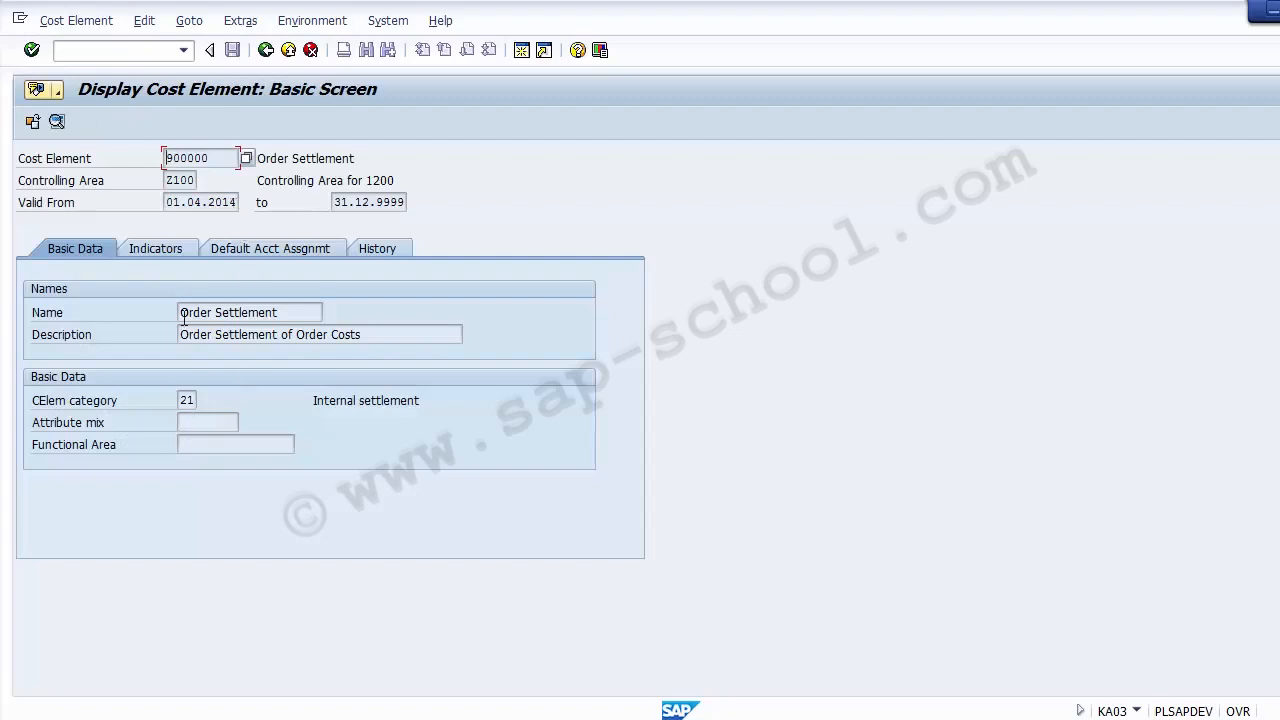
Review the indicators, default account assignment and history of cost element 900000, and return to its basic data.
click(160, 253)
click(300, 248)
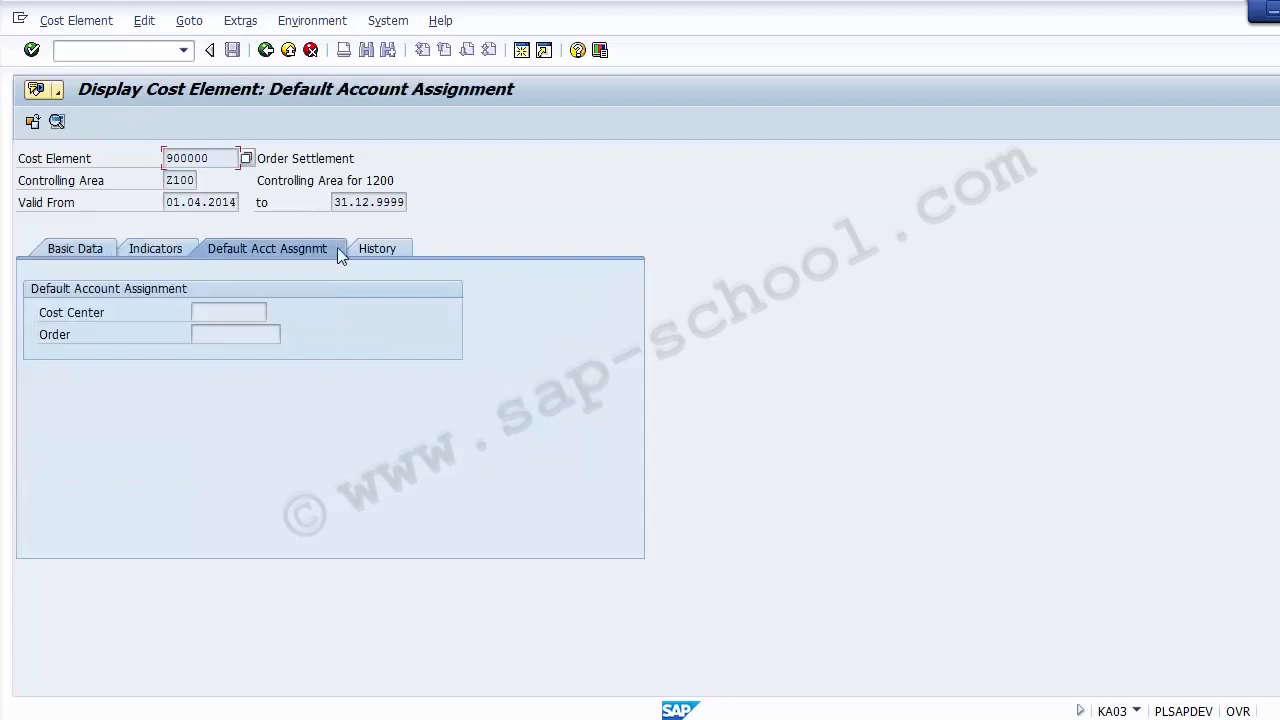
click(377, 250)
click(68, 252)
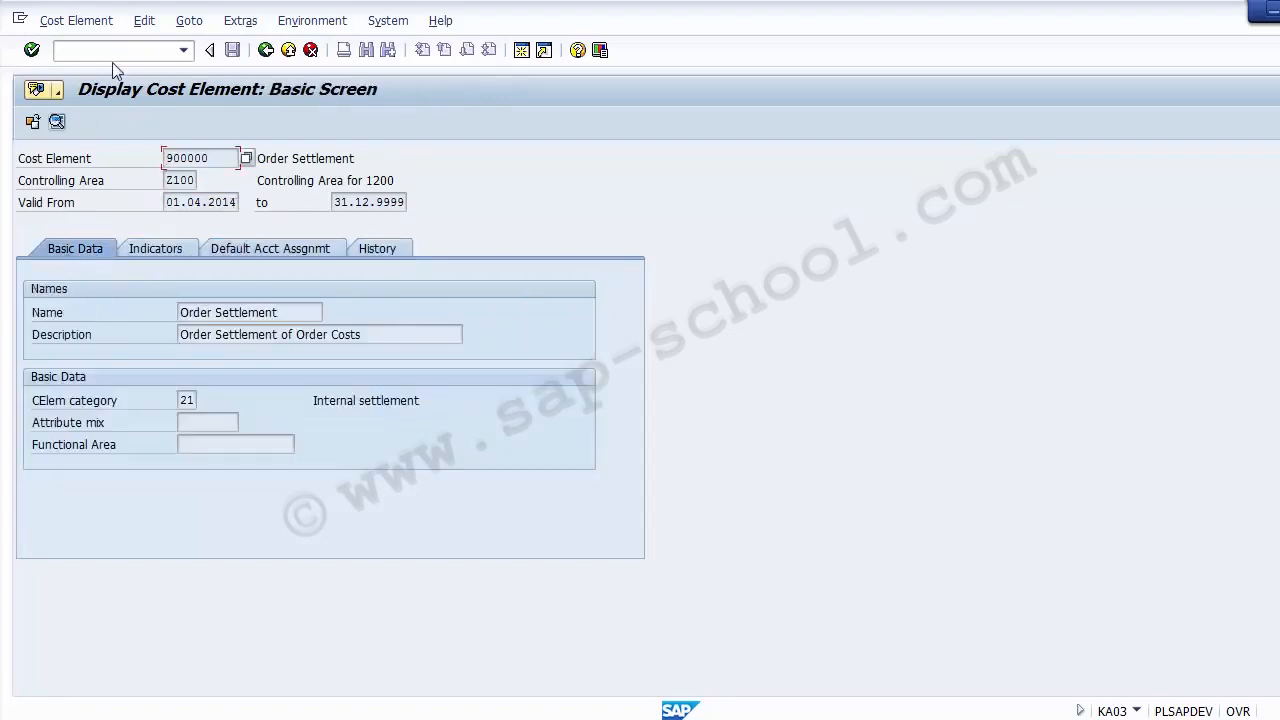
Leave the cost element display and return to the SAP Easy Access screen.
click(117, 52)
text(/n)
key(Return)
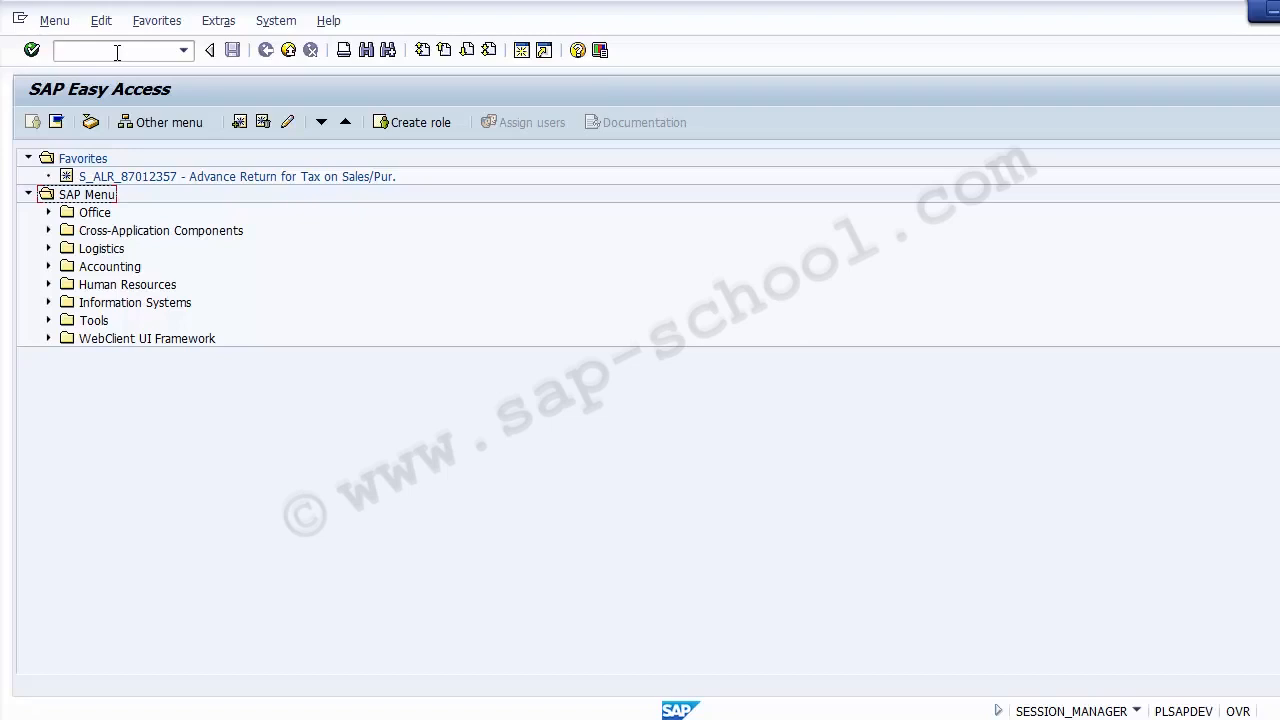
click(117, 52)
click(97, 196)
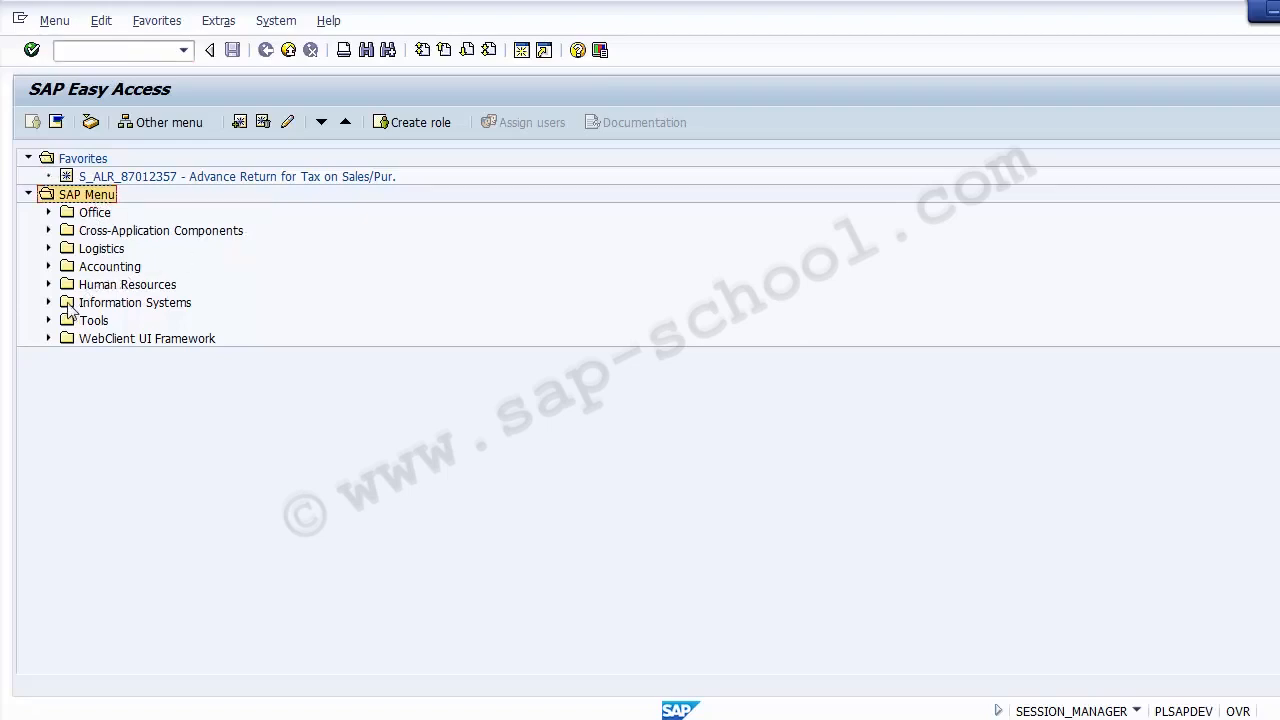
Expand the Accounting folder through Controlling to Cost Element Accounting.
click(48, 267)
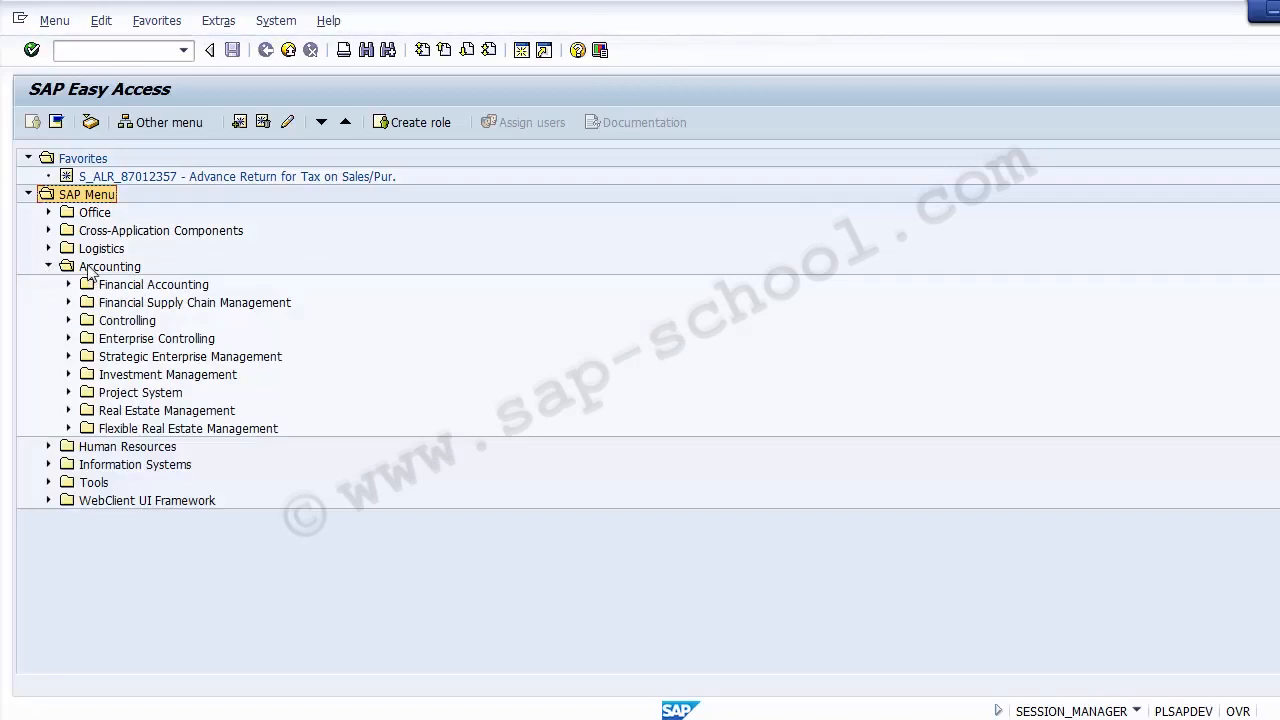
click(90, 271)
click(140, 322)
click(68, 321)
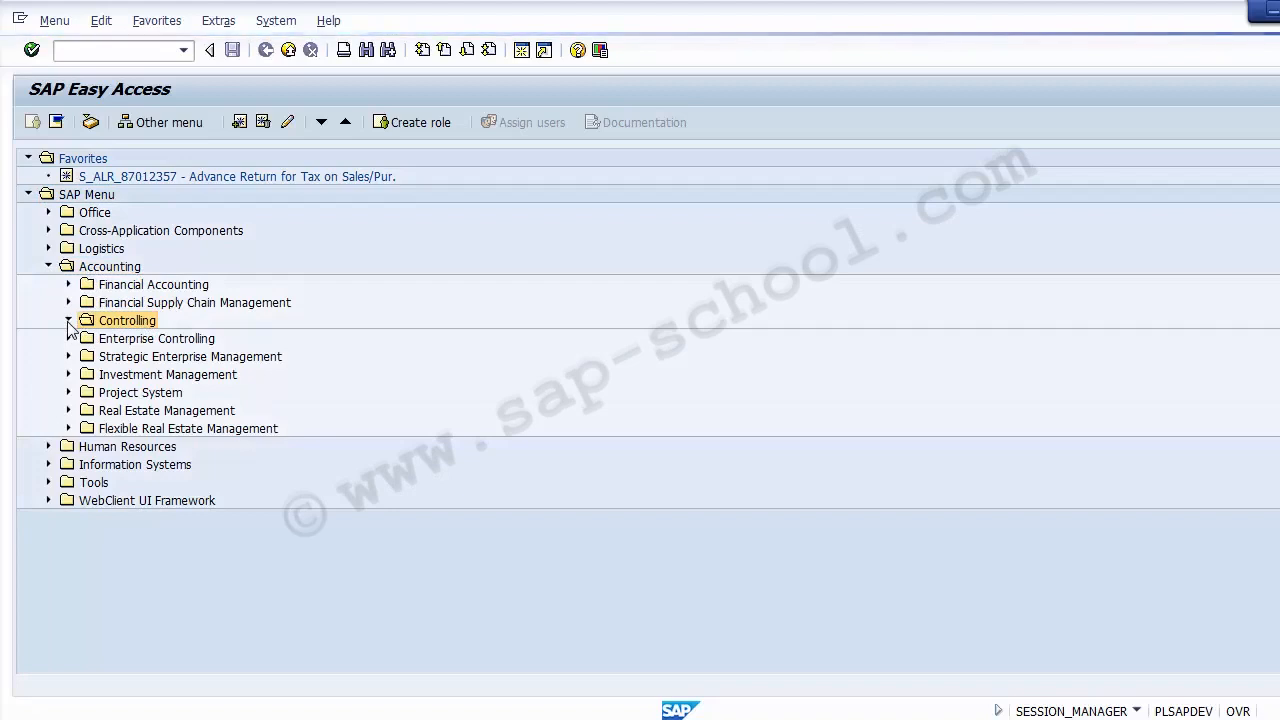
click(155, 341)
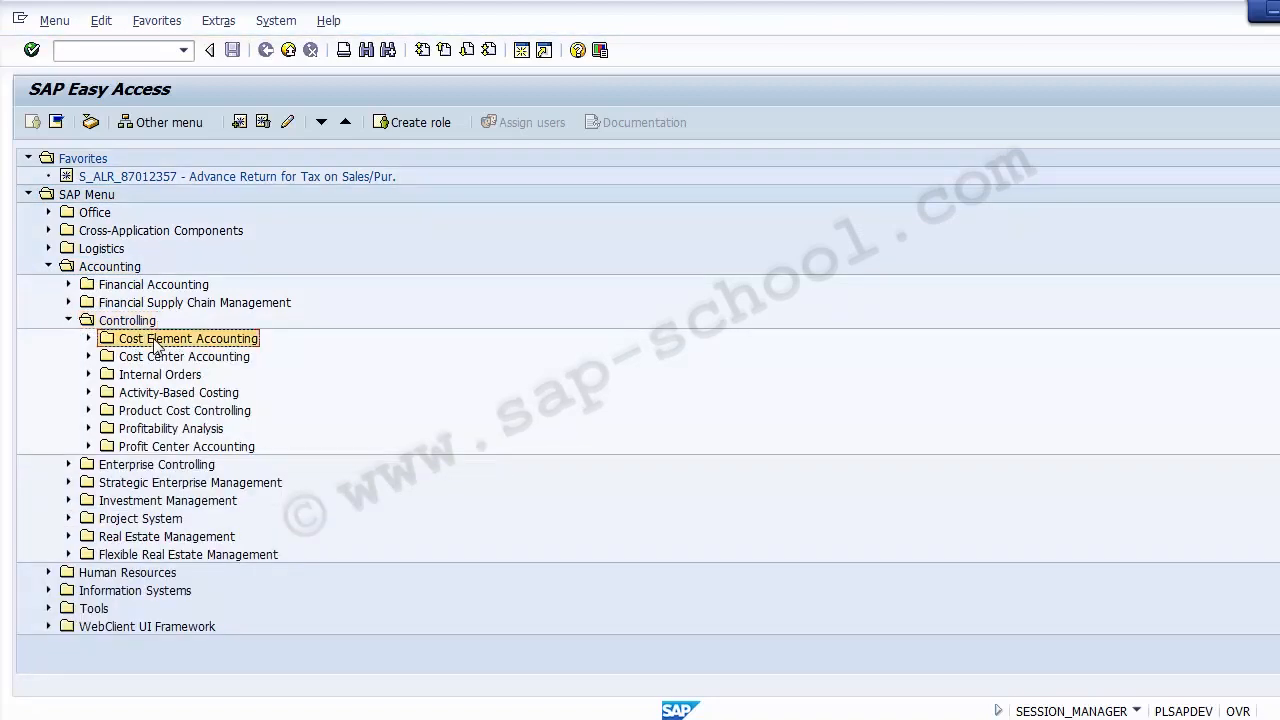
click(88, 339)
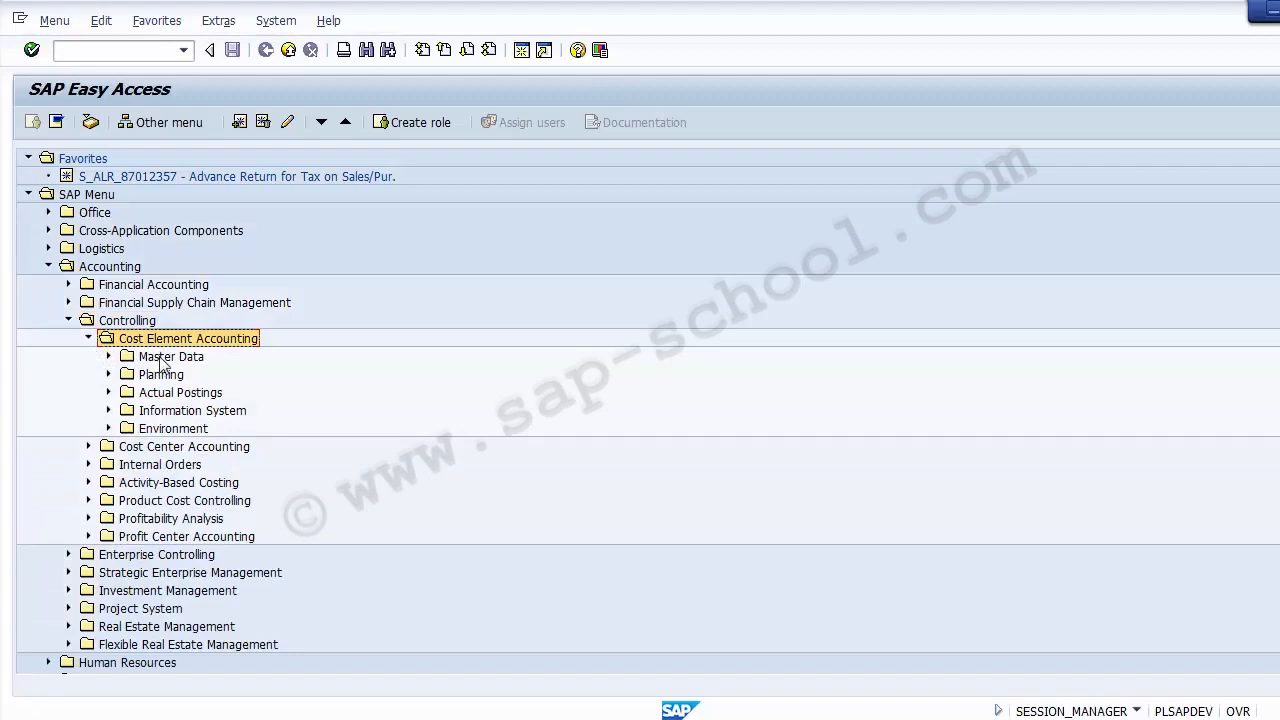
Expand Master Data and Cost Element under Cost Element Accounting to list the Individual Processing transactions.
click(162, 359)
click(108, 356)
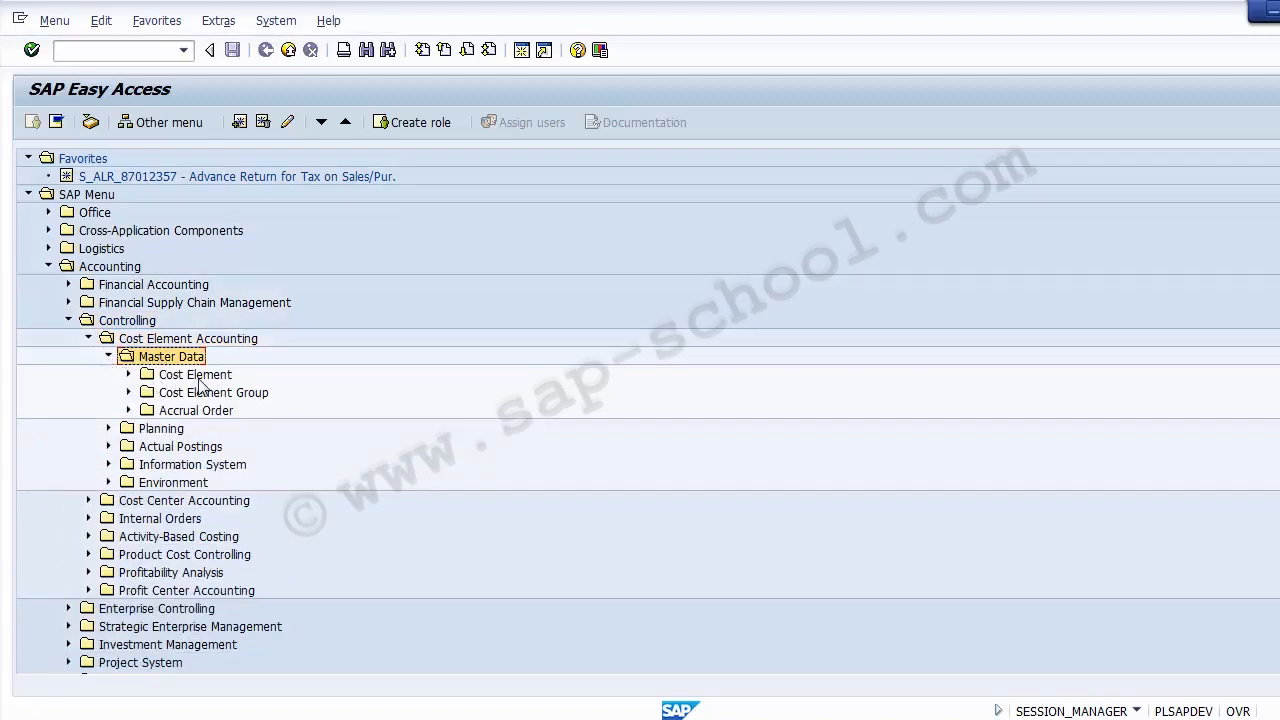
click(199, 378)
click(128, 374)
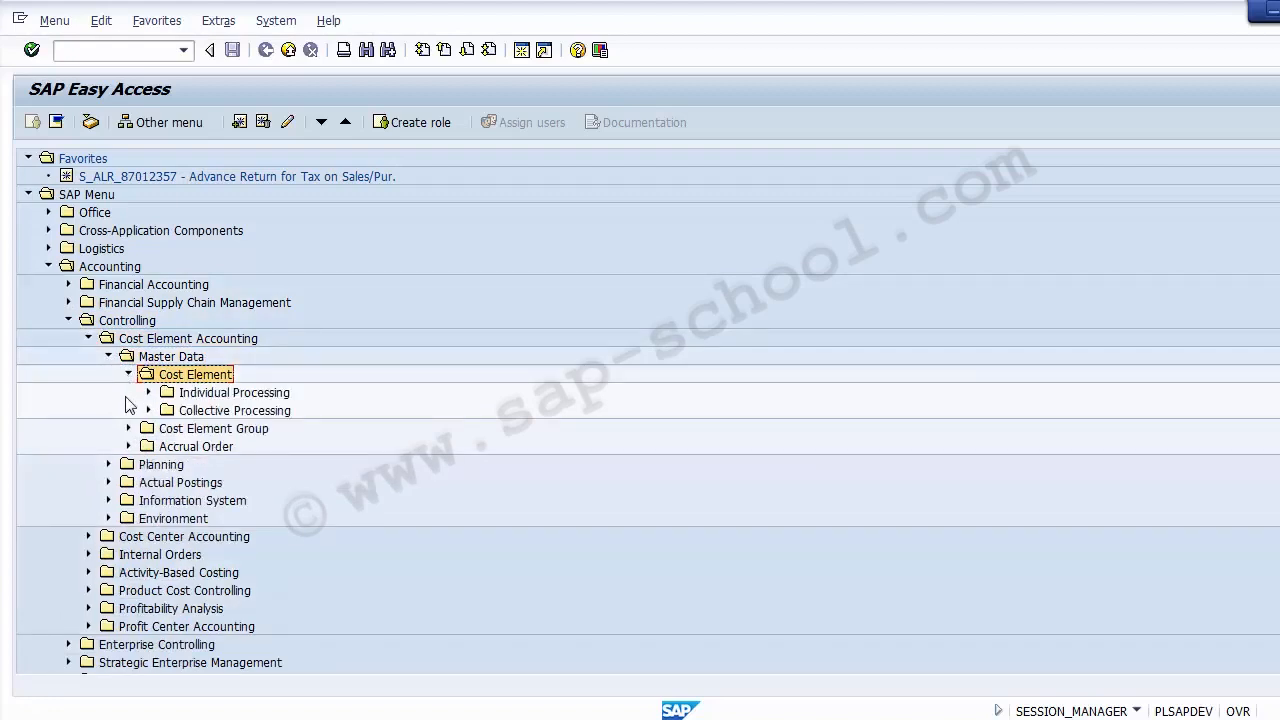
click(200, 399)
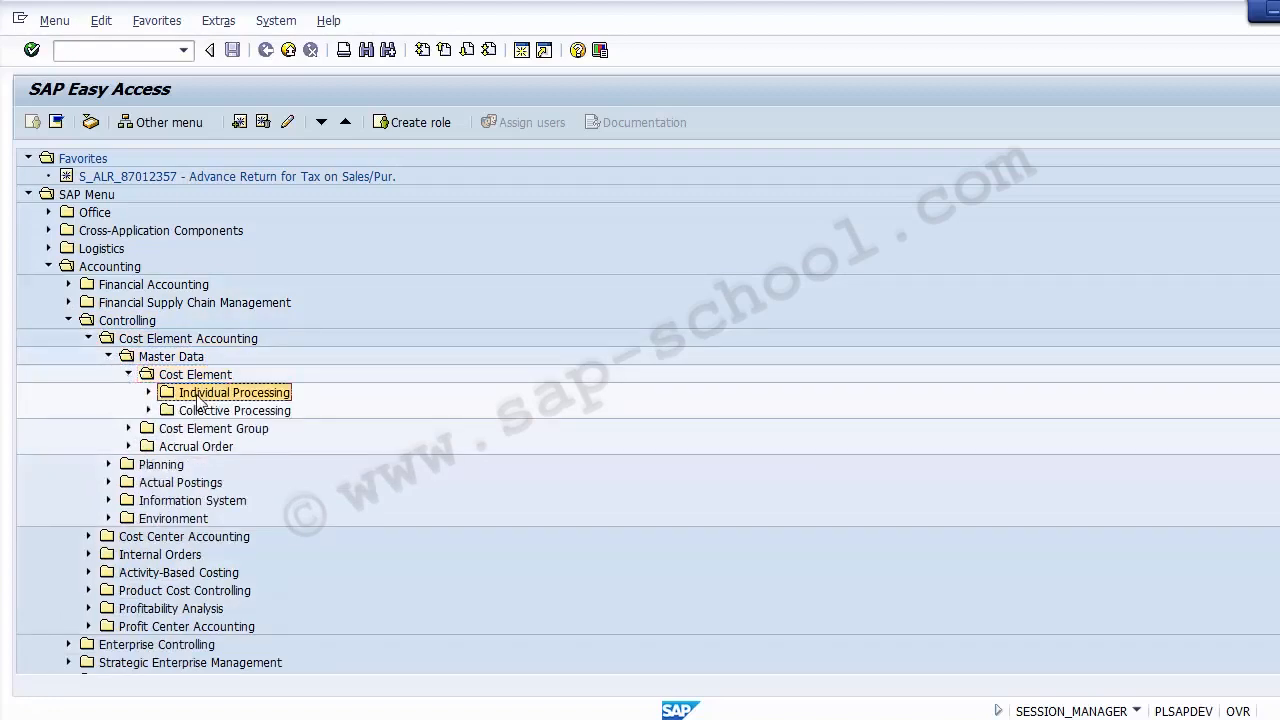
click(148, 392)
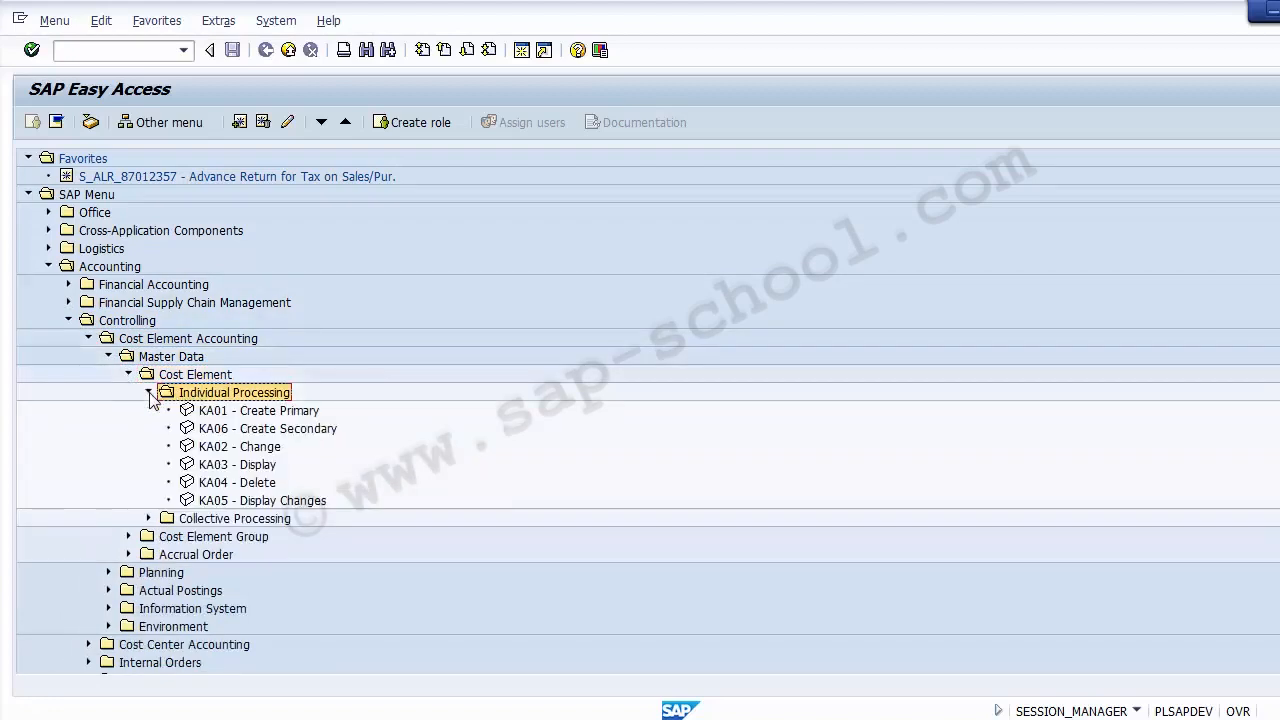
Examine the cost element transactions for creating primary and secondary elements, changing, displaying and deleting under Individual Processing.
click(314, 413)
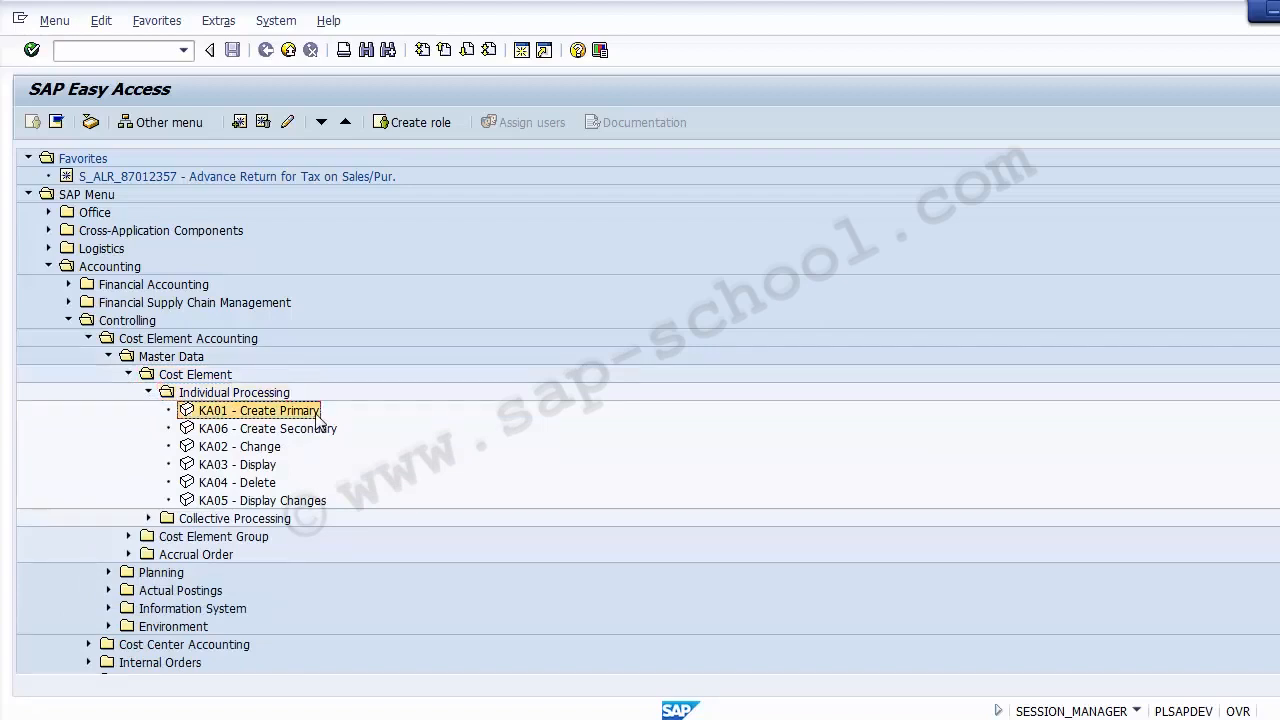
click(262, 430)
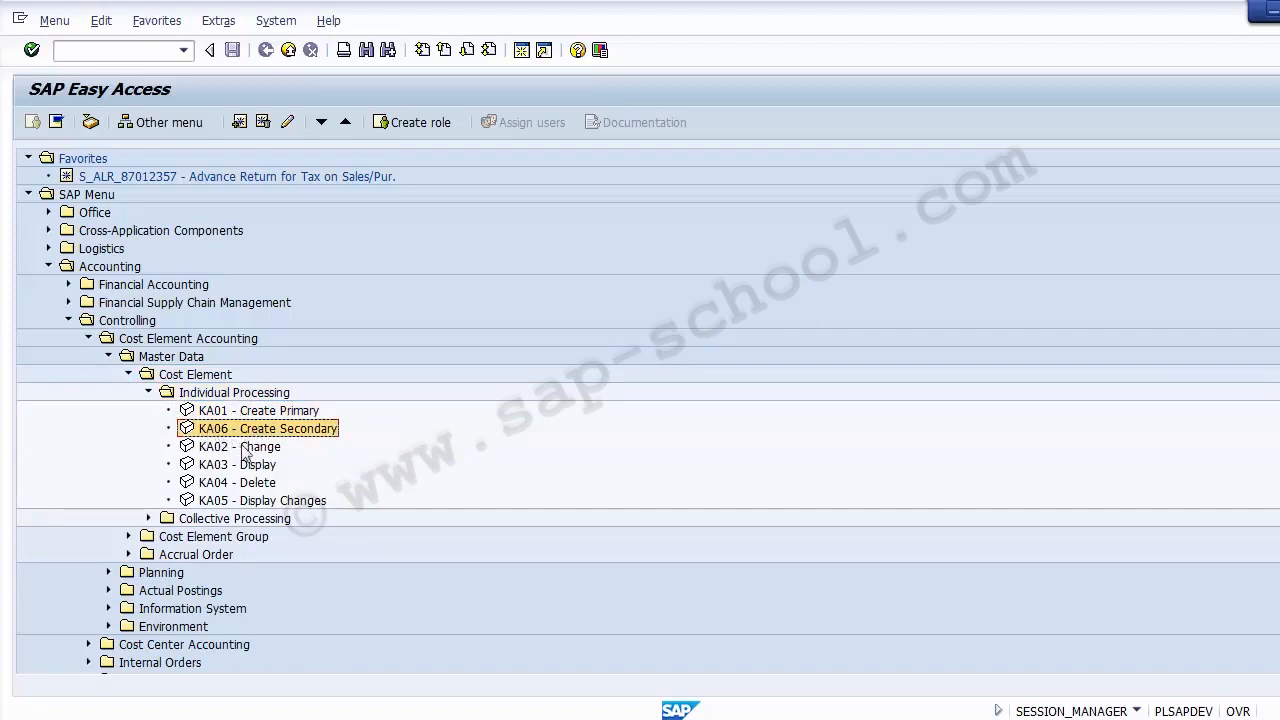
click(257, 449)
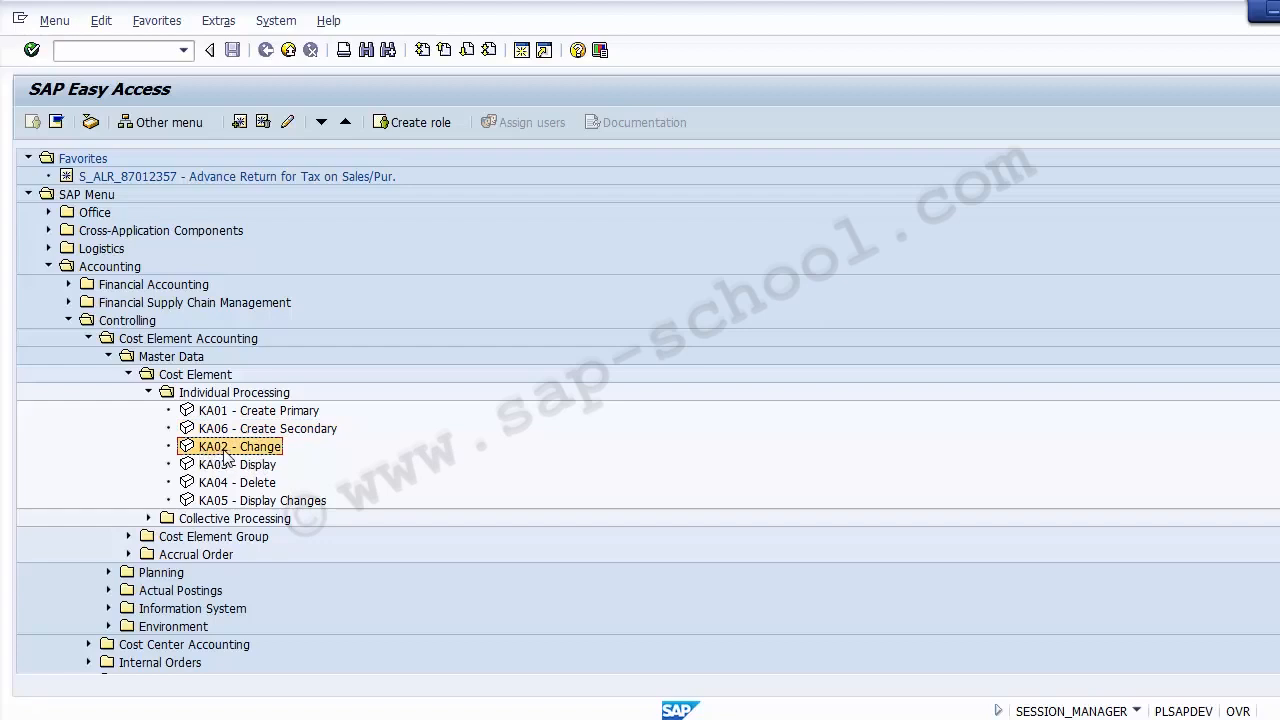
click(262, 466)
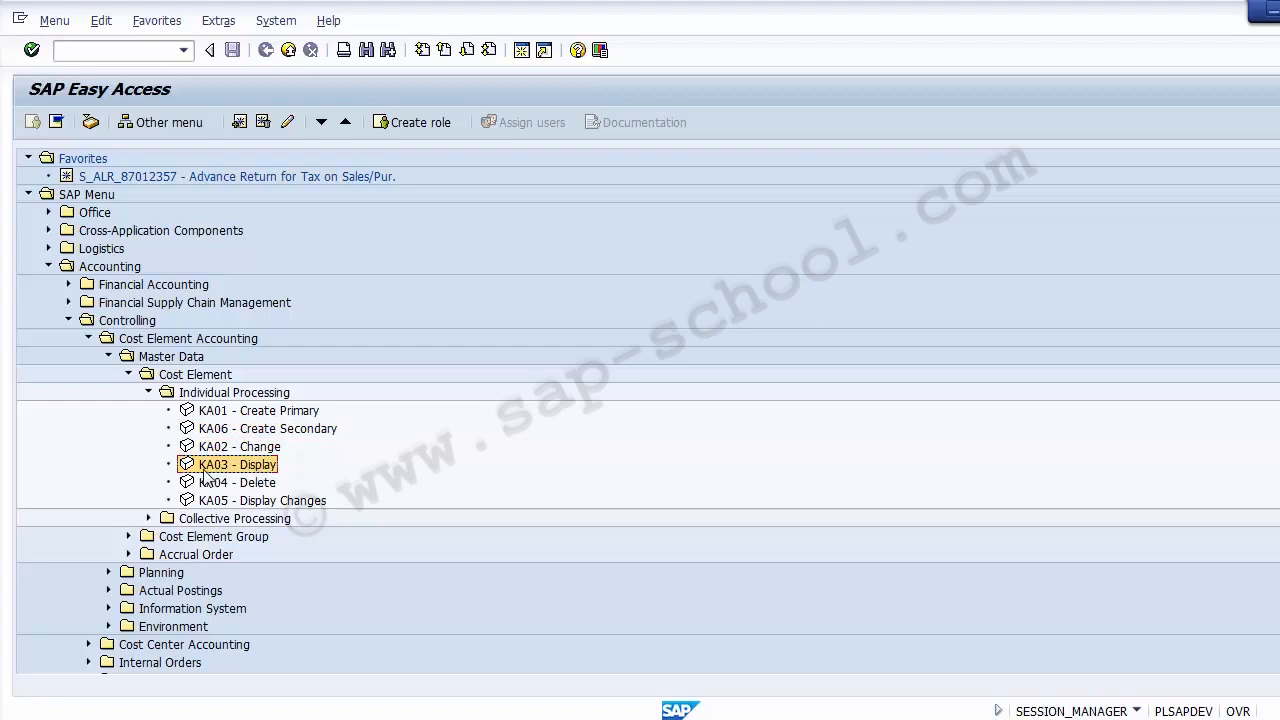
click(255, 483)
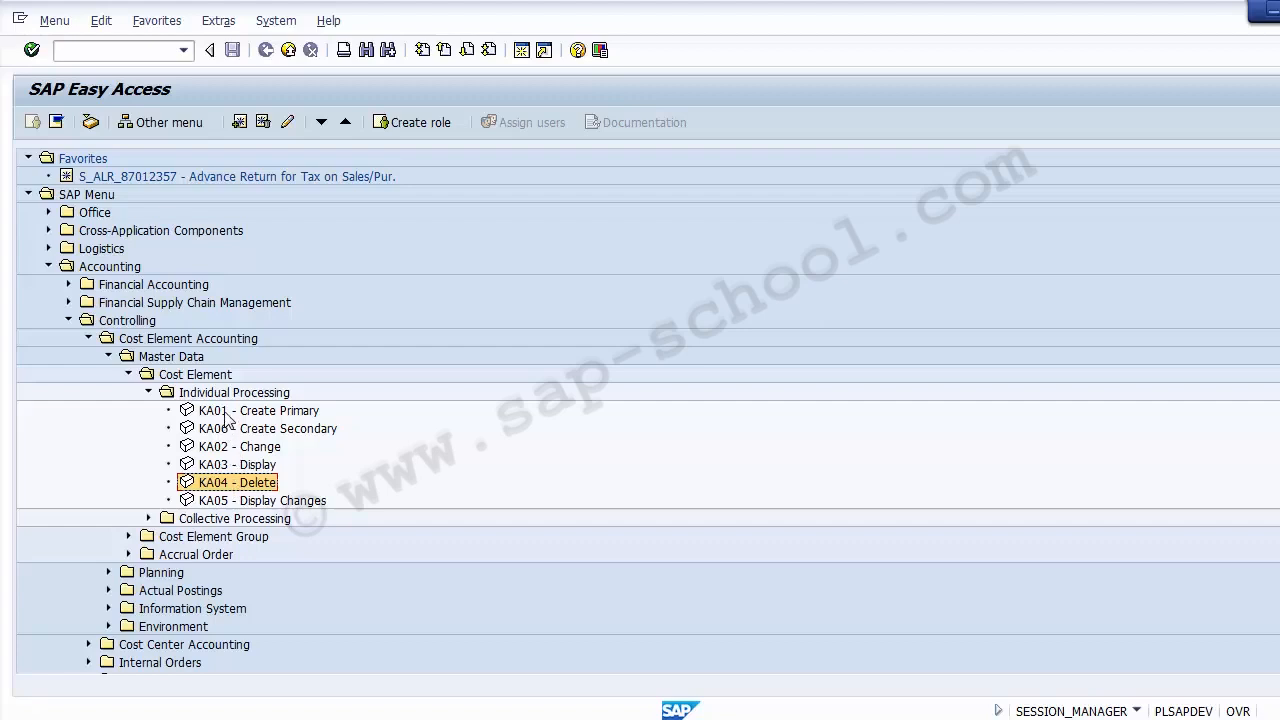
click(171, 377)
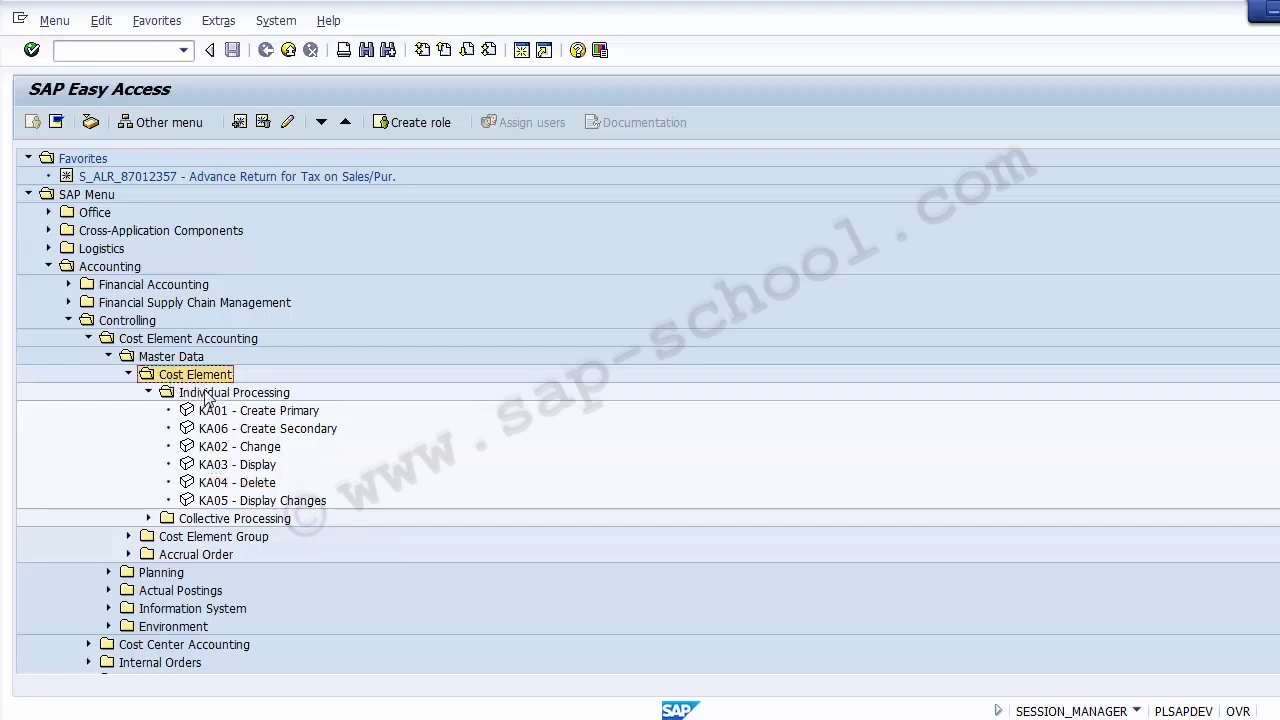
click(252, 411)
click(255, 429)
click(257, 450)
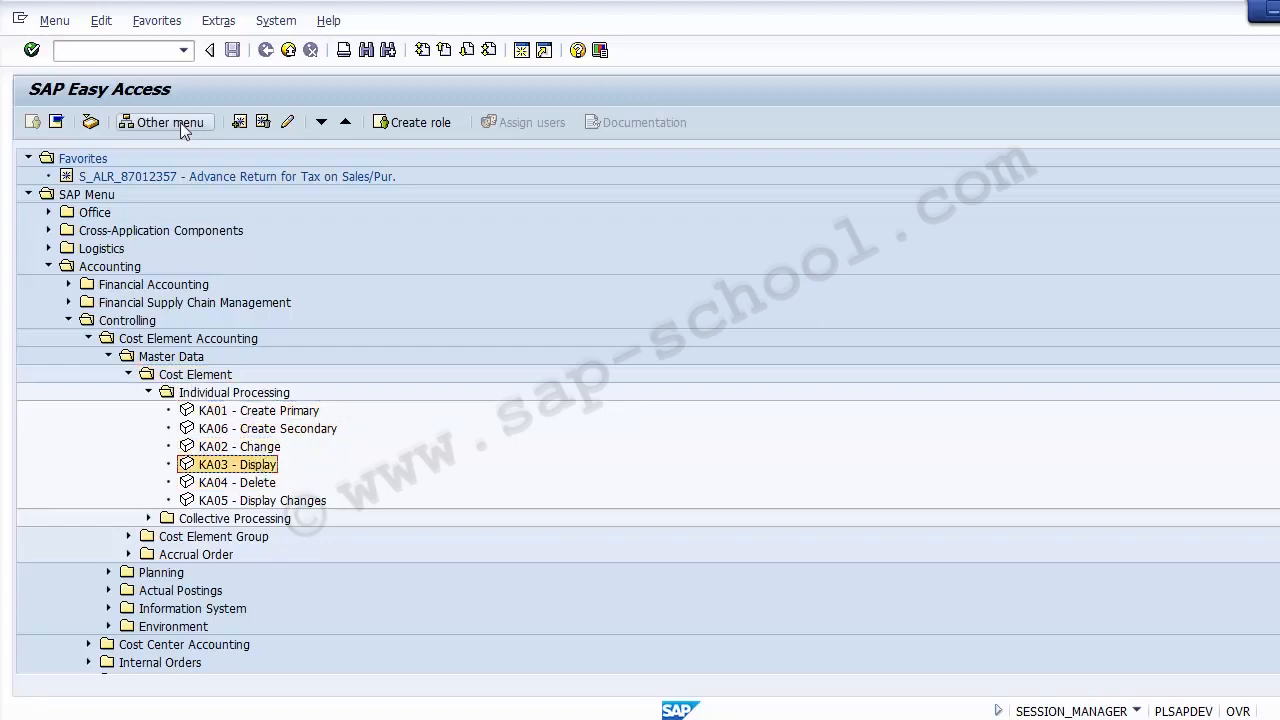
Leave the SAP Easy Access screen and open central G/L account maintenance with FS00.
click(121, 53)
text(/n)
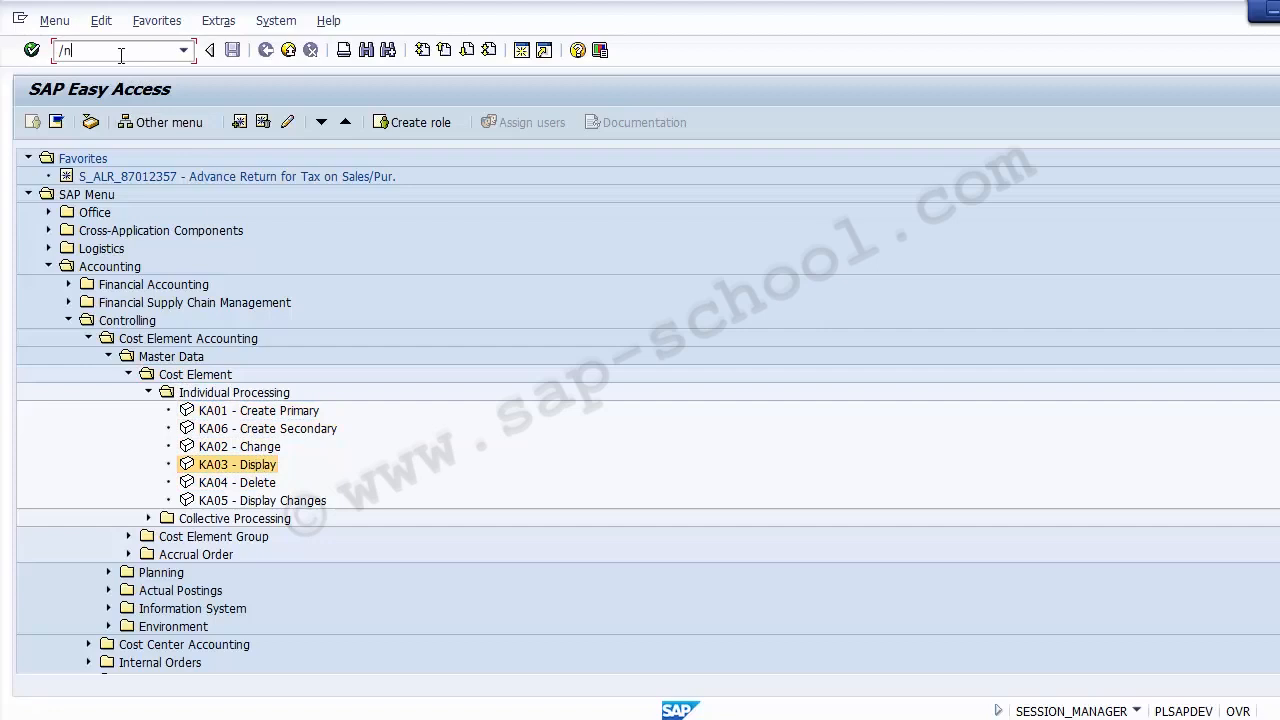
key(Return)
text(FS)
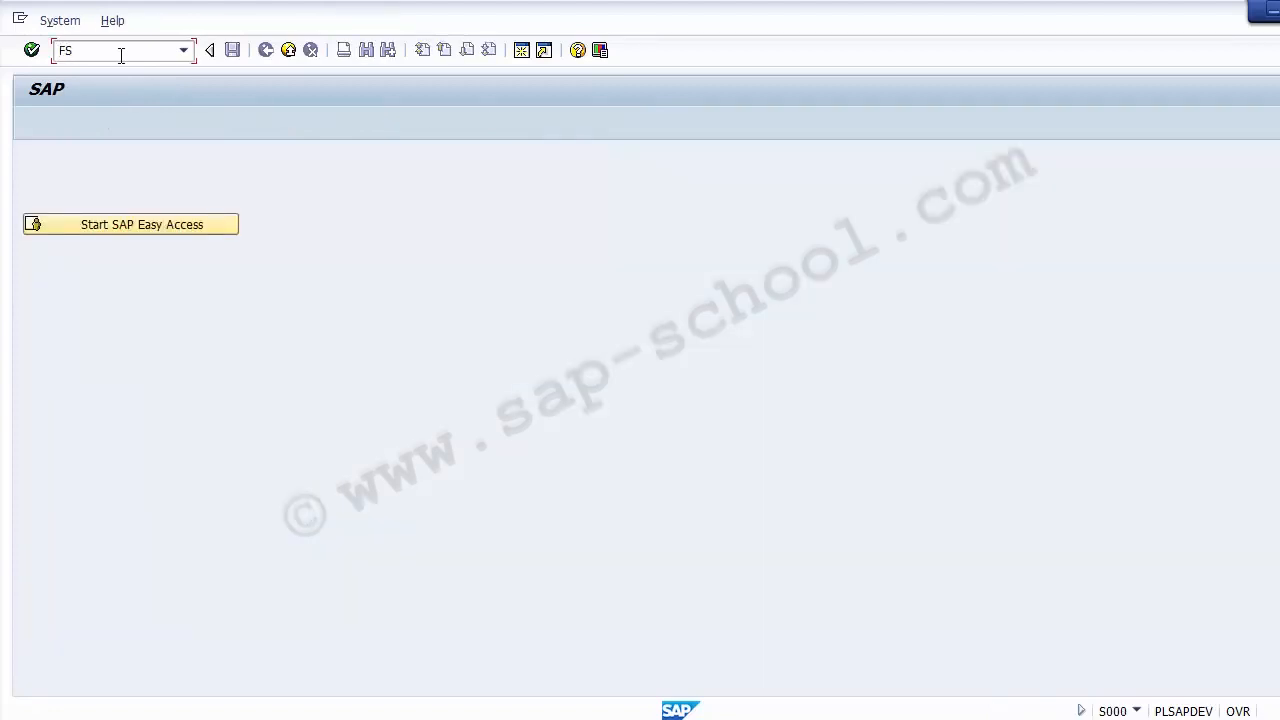
text(00)
key(Return)
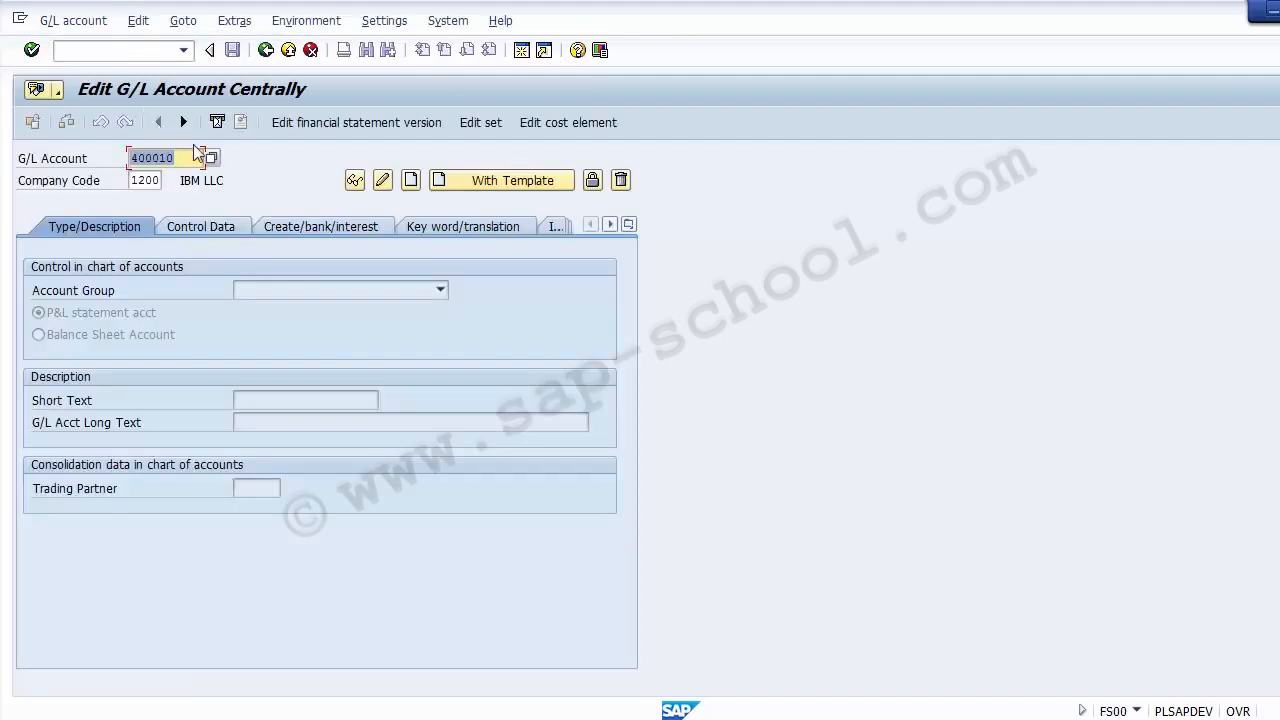
Look up G/L account 300030 in company code 1200 and display its master data.
key(F4)
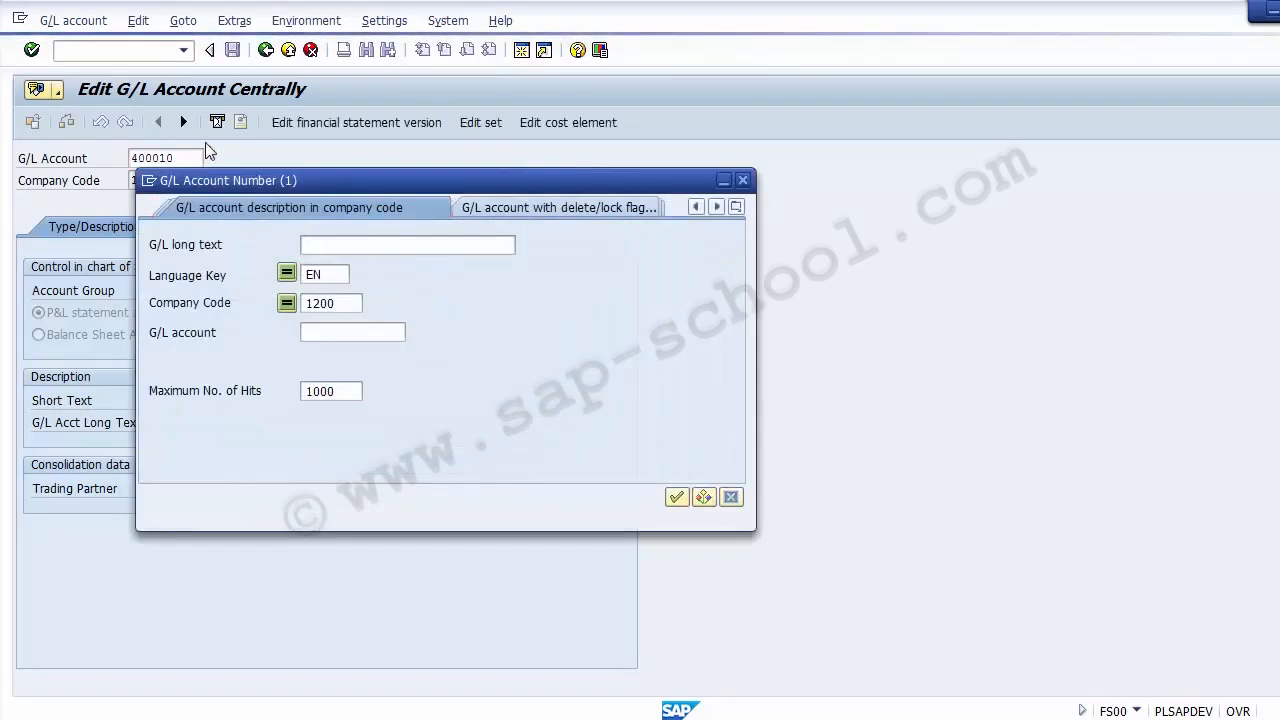
key(Return)
click(164, 315)
double_click(171, 317)
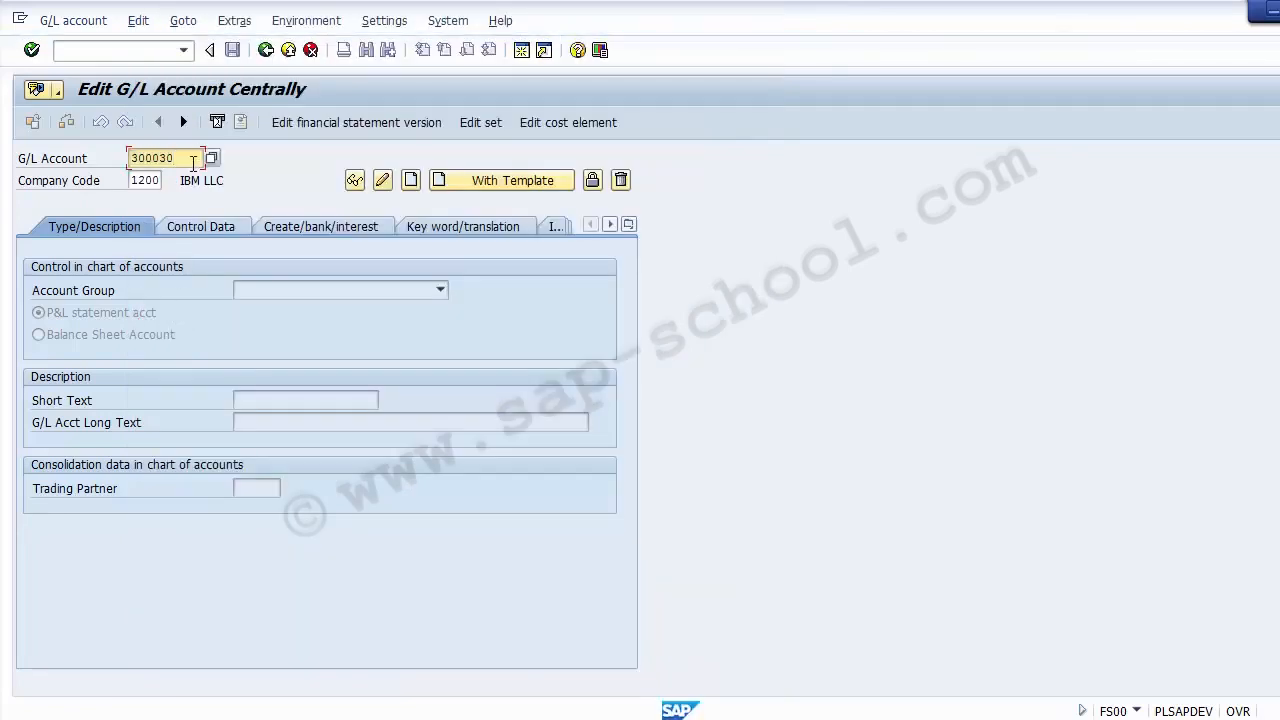
key(Return)
Review the account group, short text and P&L setting of G/L account 300030, and open cost element creation from it.
click(305, 289)
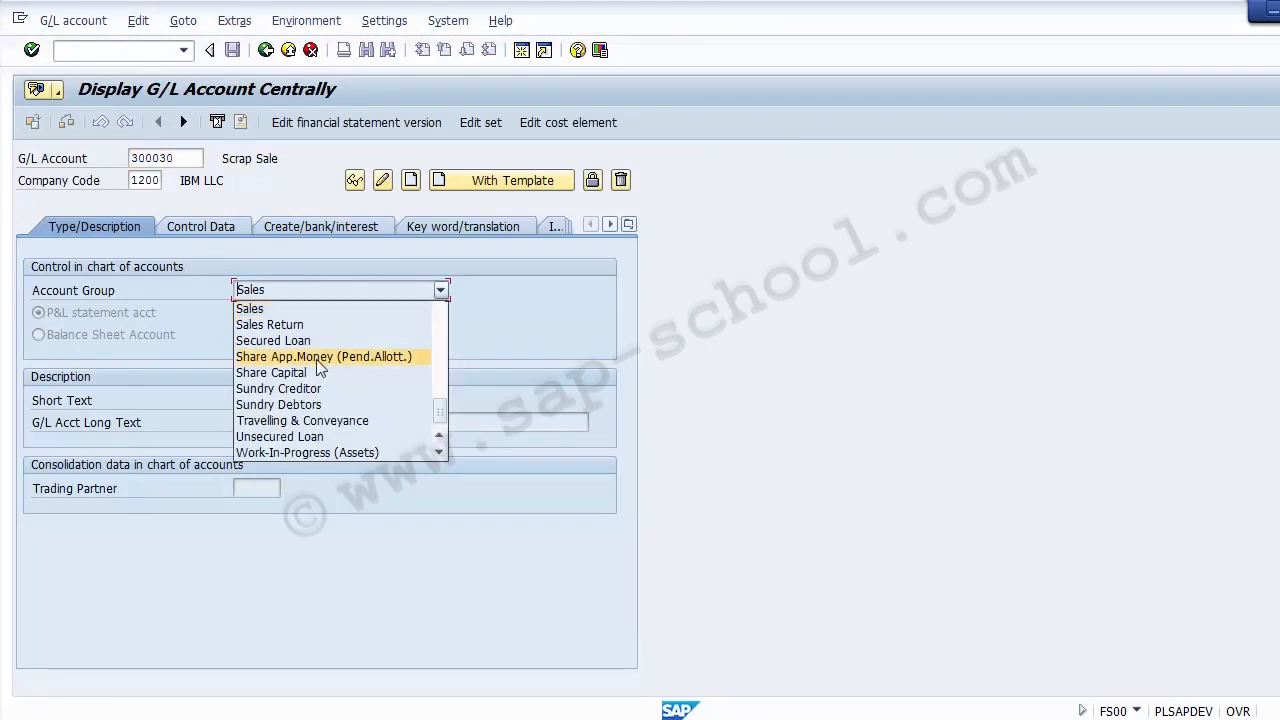
click(310, 304)
click(289, 400)
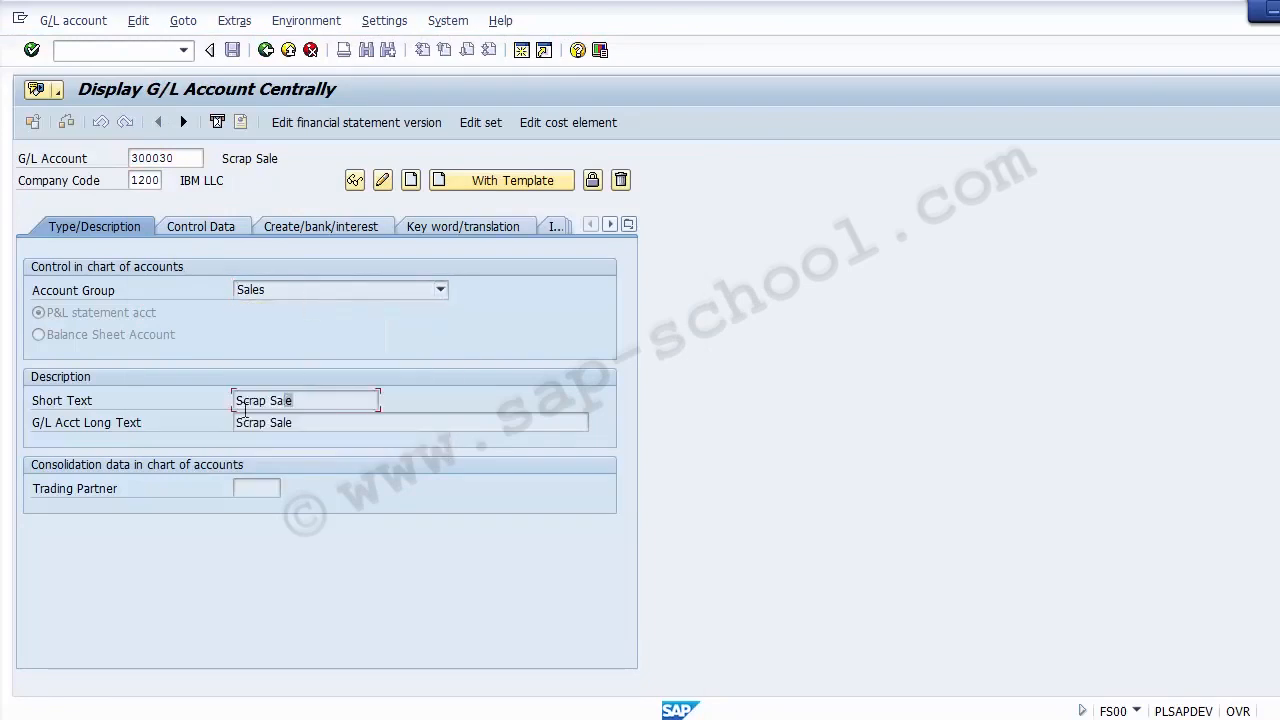
drag(255, 409, 218, 409)
click(201, 311)
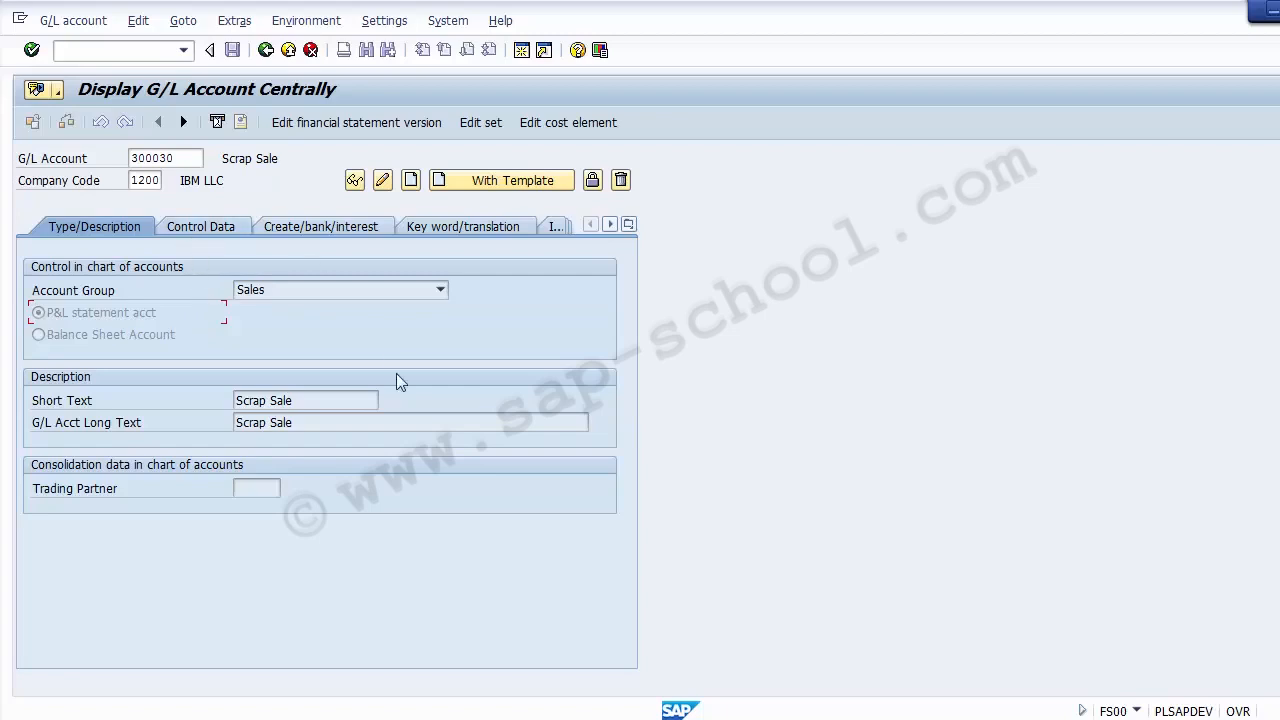
click(557, 124)
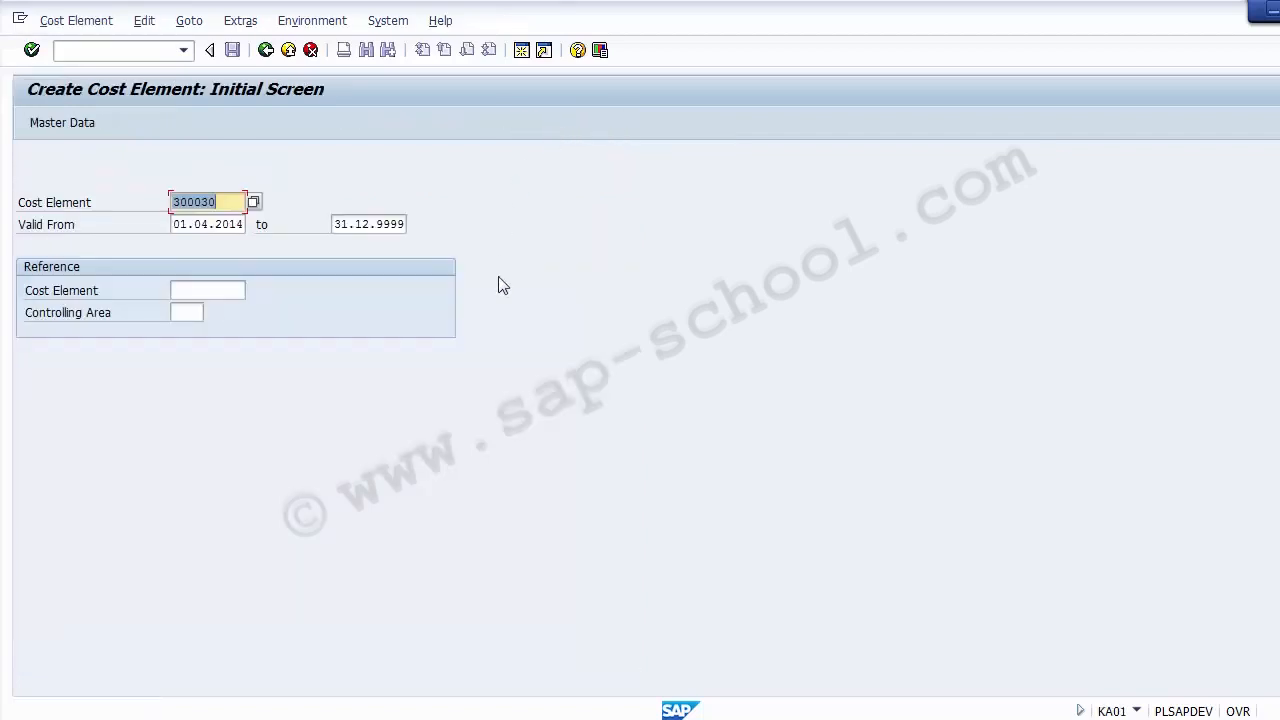
Reopen cost element creation for G/L account 300030 from FS00, and exit without creating anything.
click(133, 56)
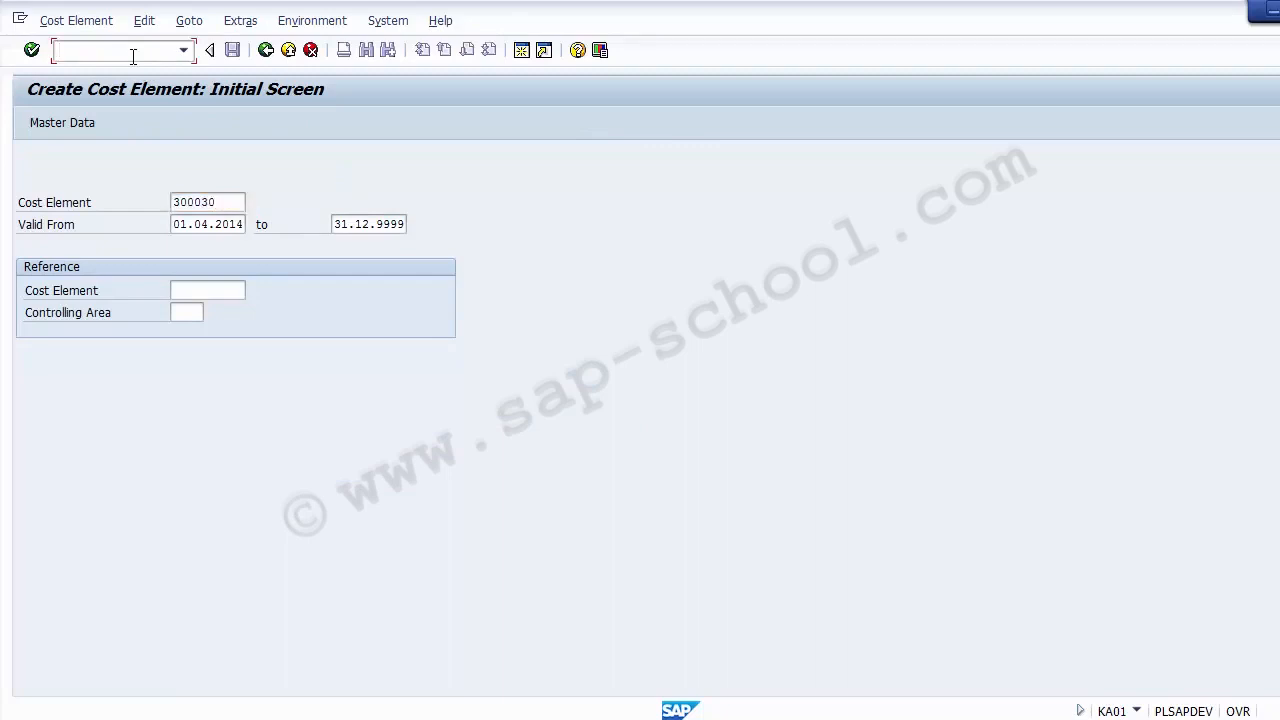
text(/nfs00)
key(Return)
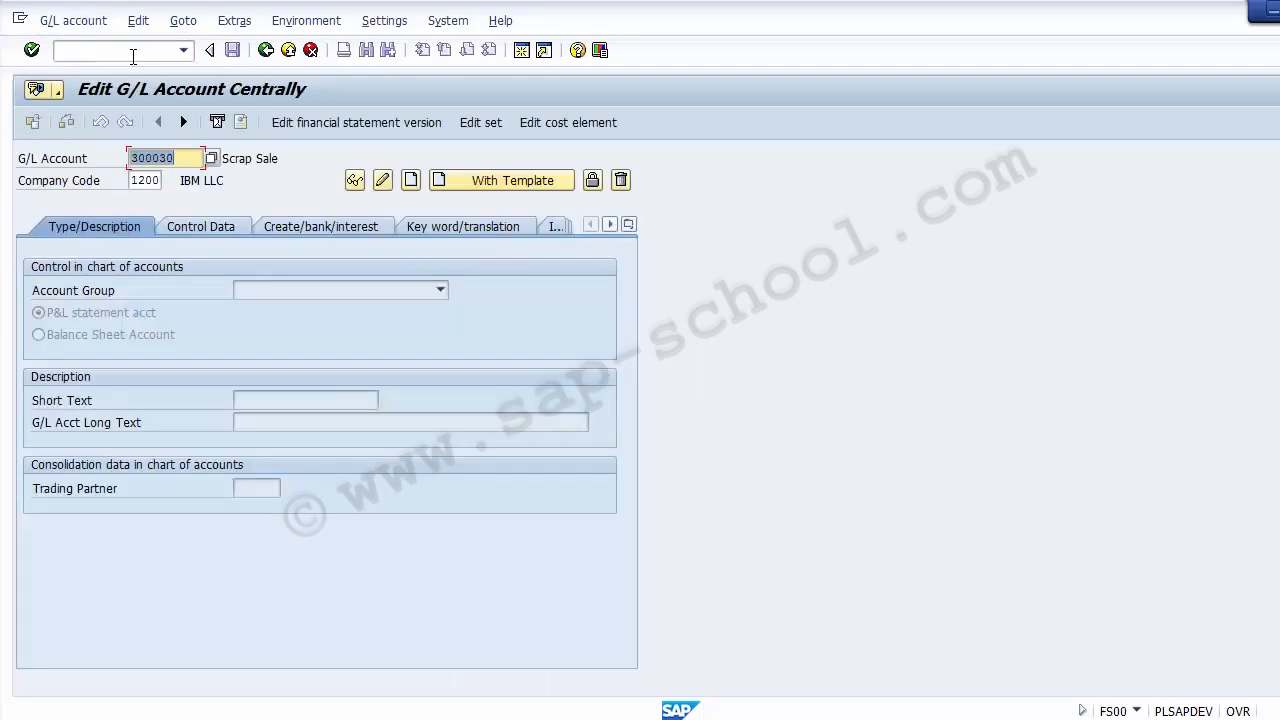
click(566, 124)
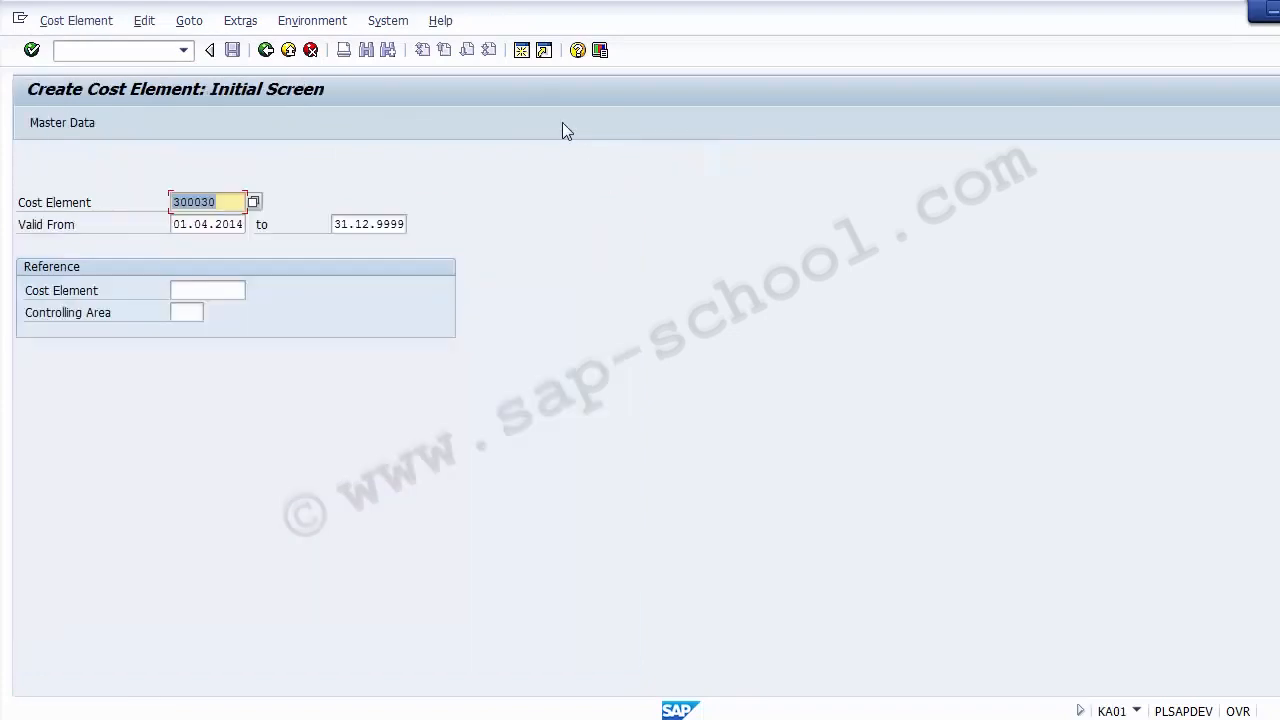
click(289, 52)
click(289, 52)
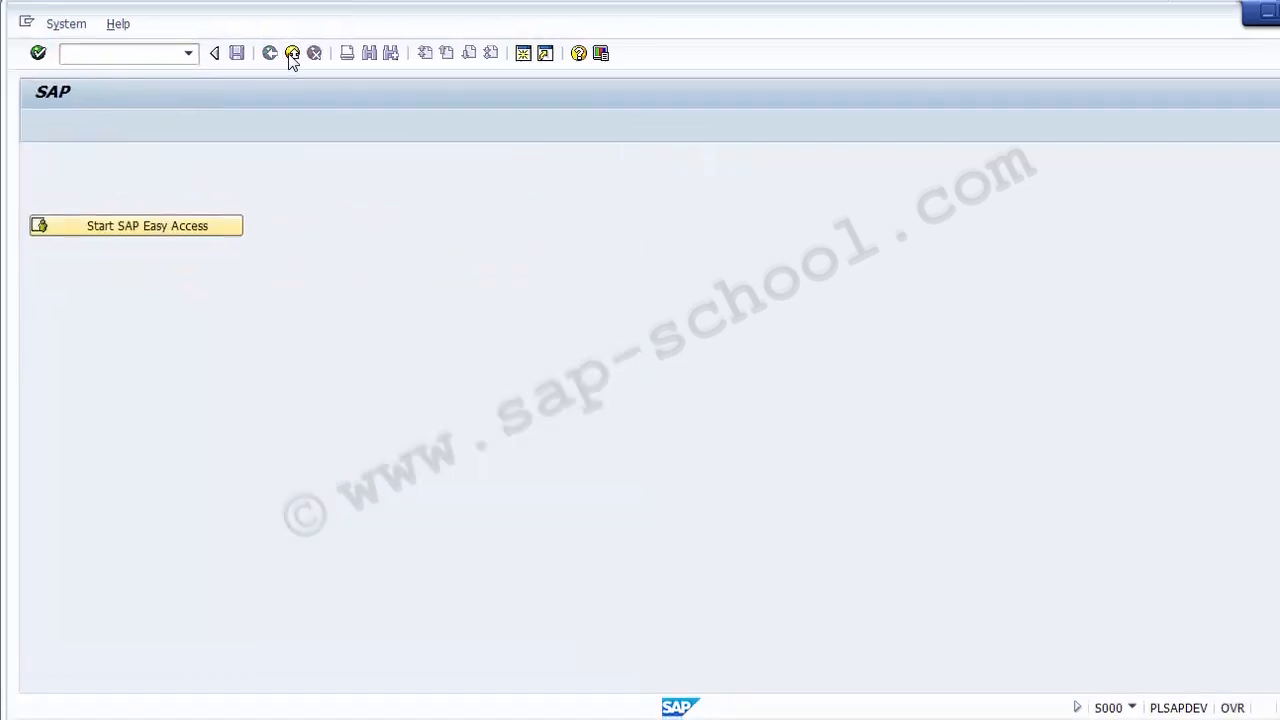
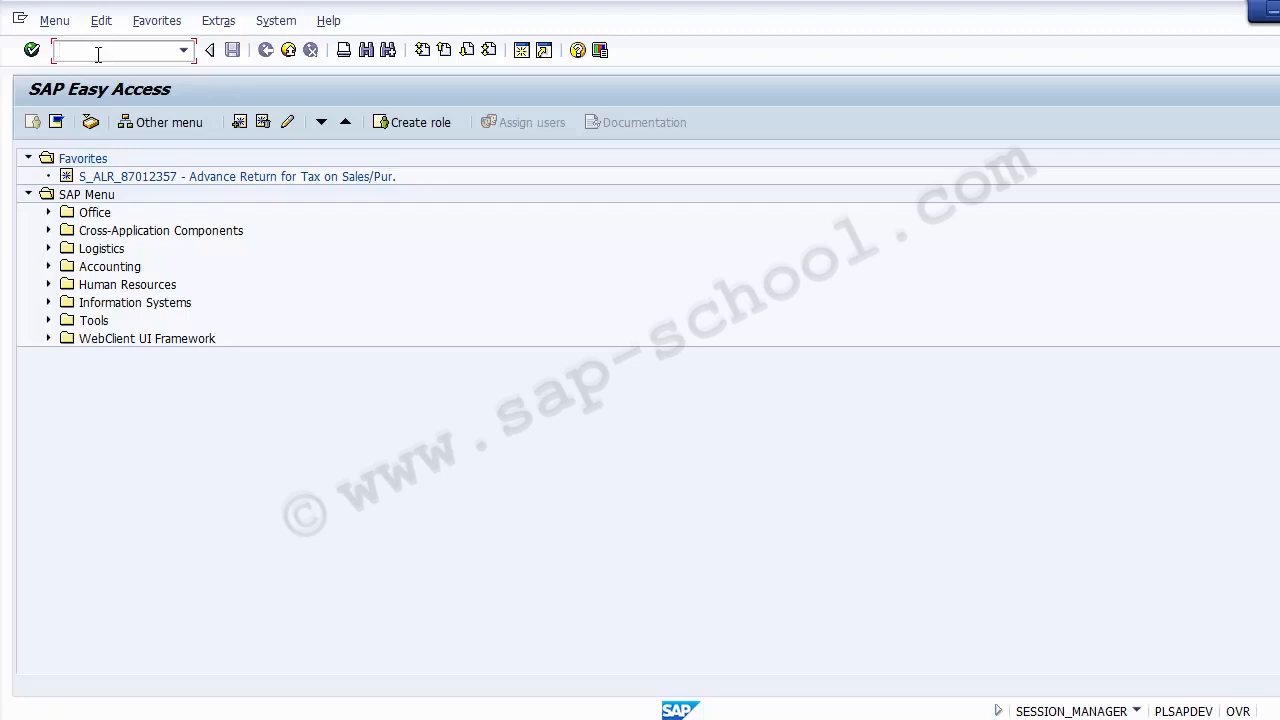
Open the SAP Reference IMG from transaction SPRO.
text(SPRO)
key(Return)
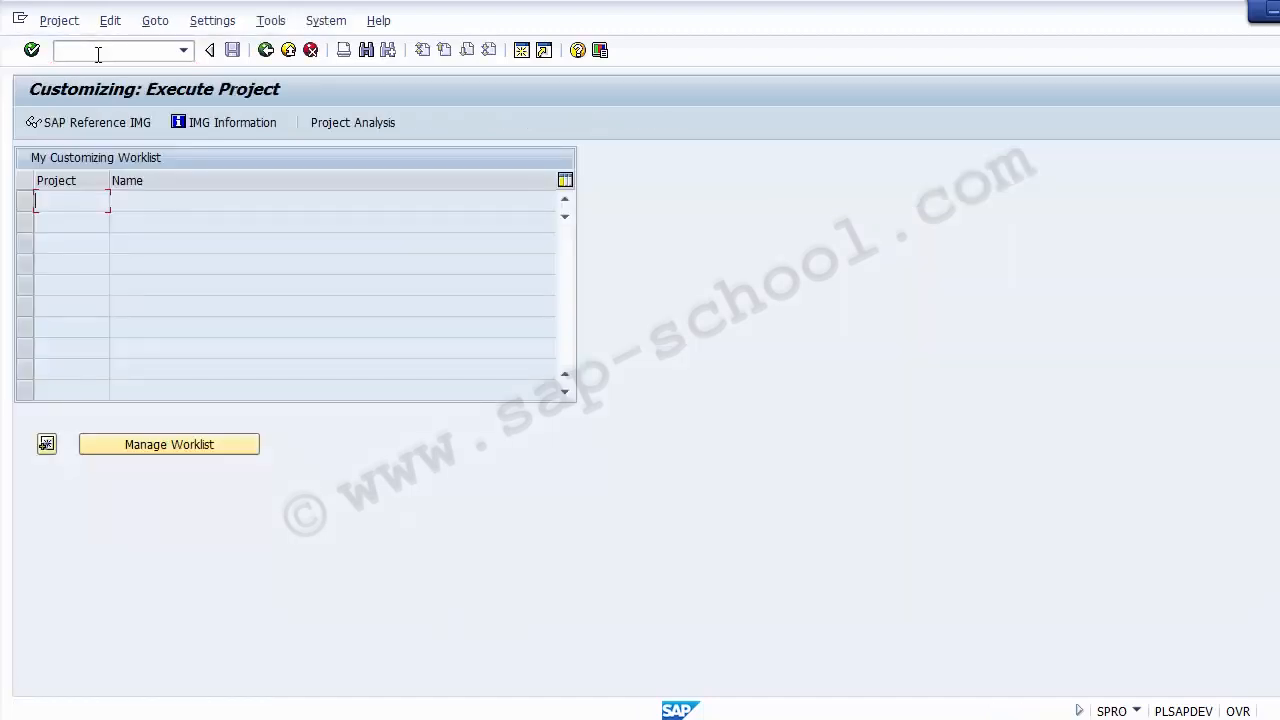
click(86, 124)
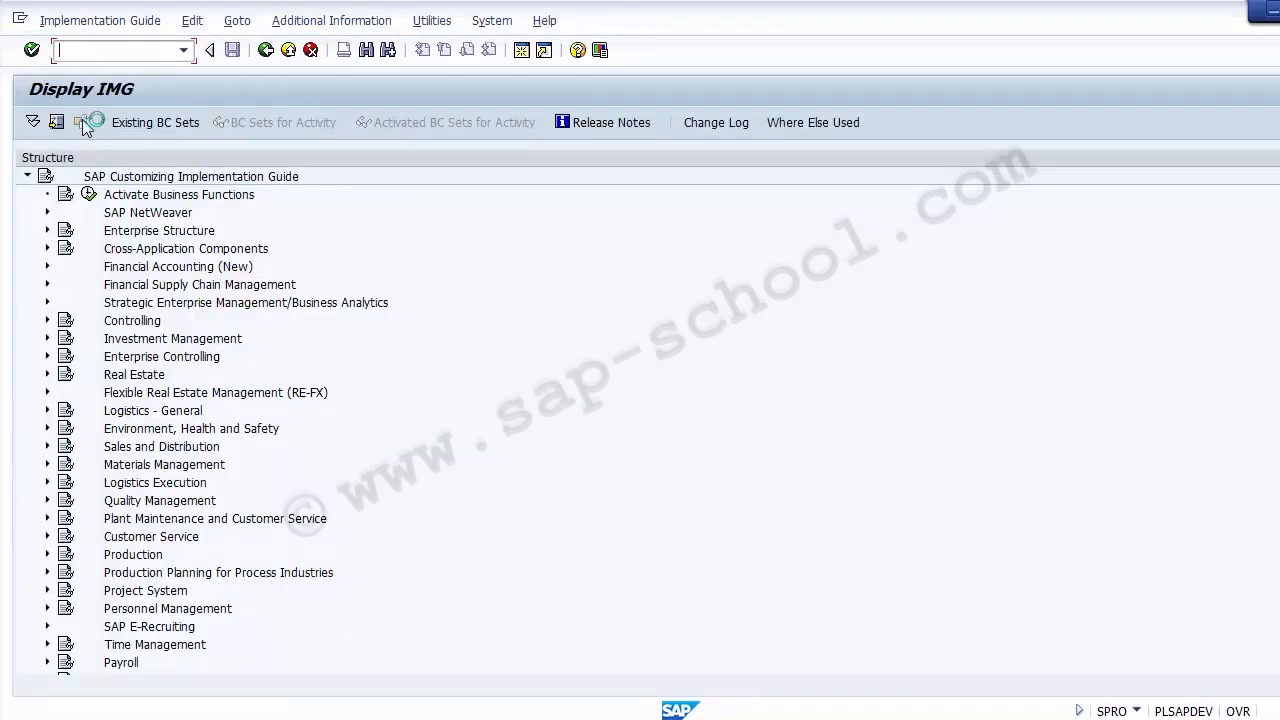
Expand Controlling, Cost Element Accounting, Master Data and Cost Elements in the IMG, and select Automatic Creation of Primary and Secondary Cost Elements.
click(125, 322)
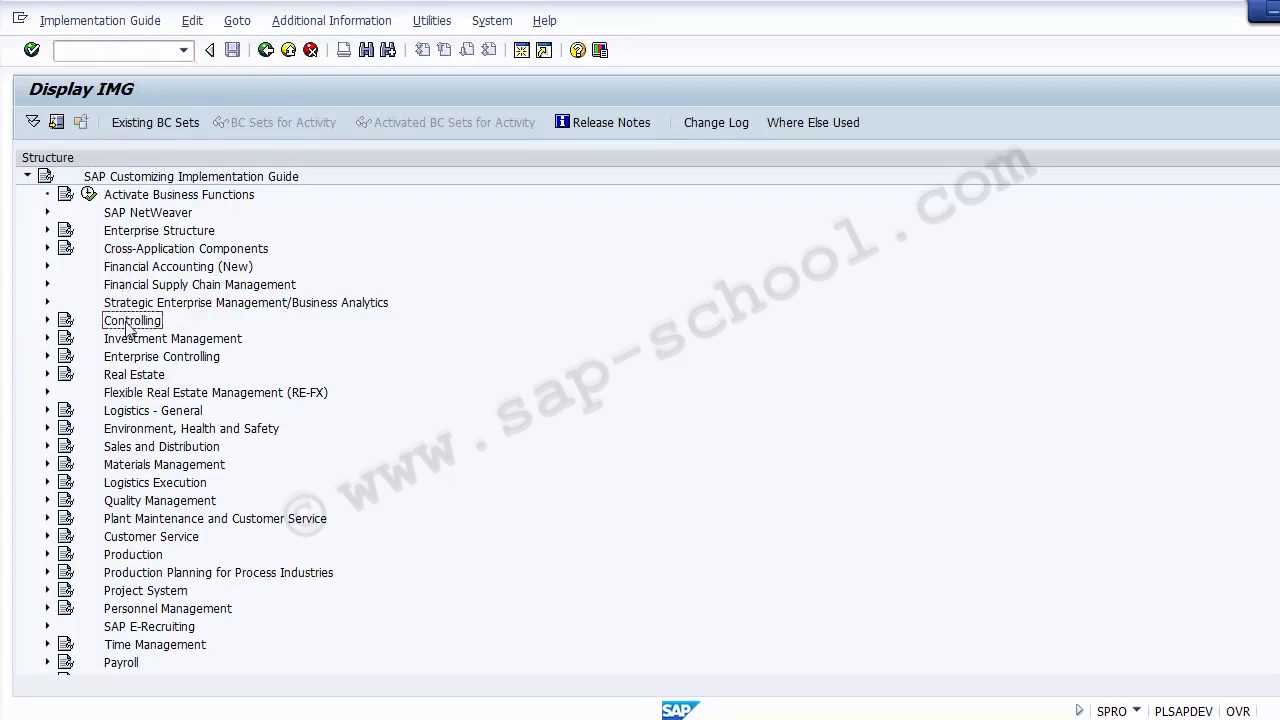
click(48, 321)
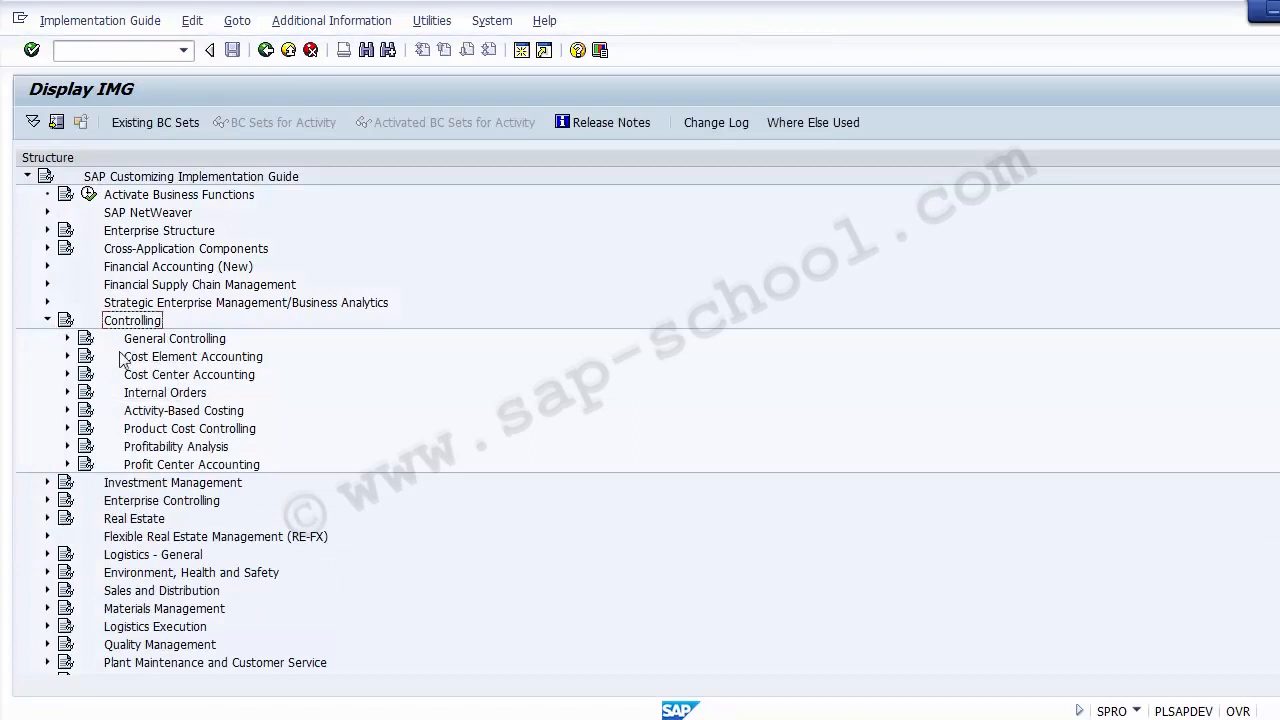
click(130, 358)
click(67, 357)
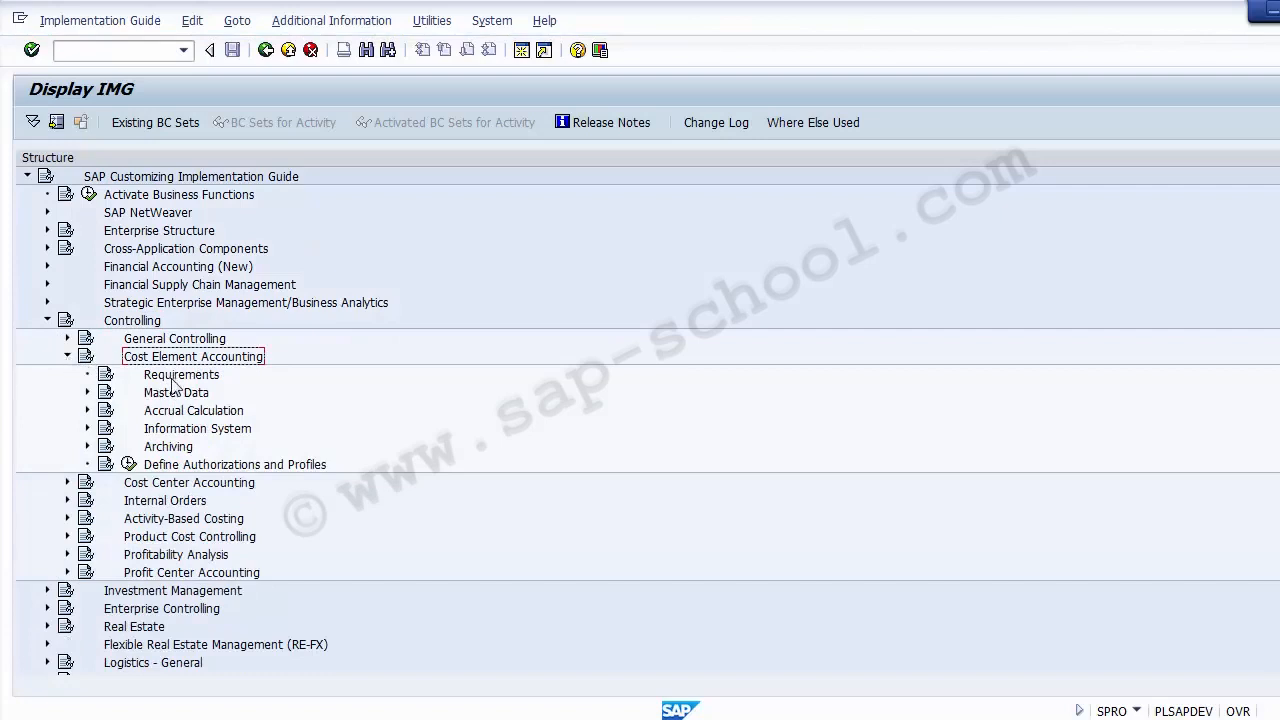
click(87, 393)
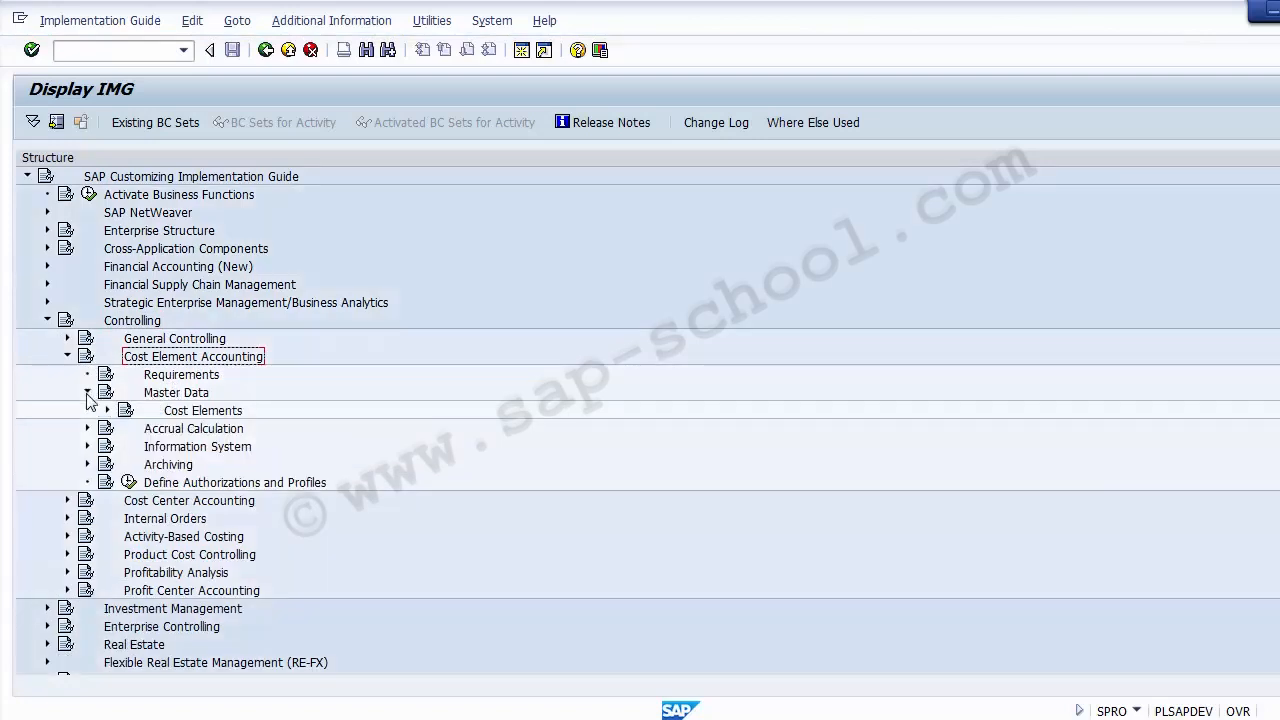
click(107, 411)
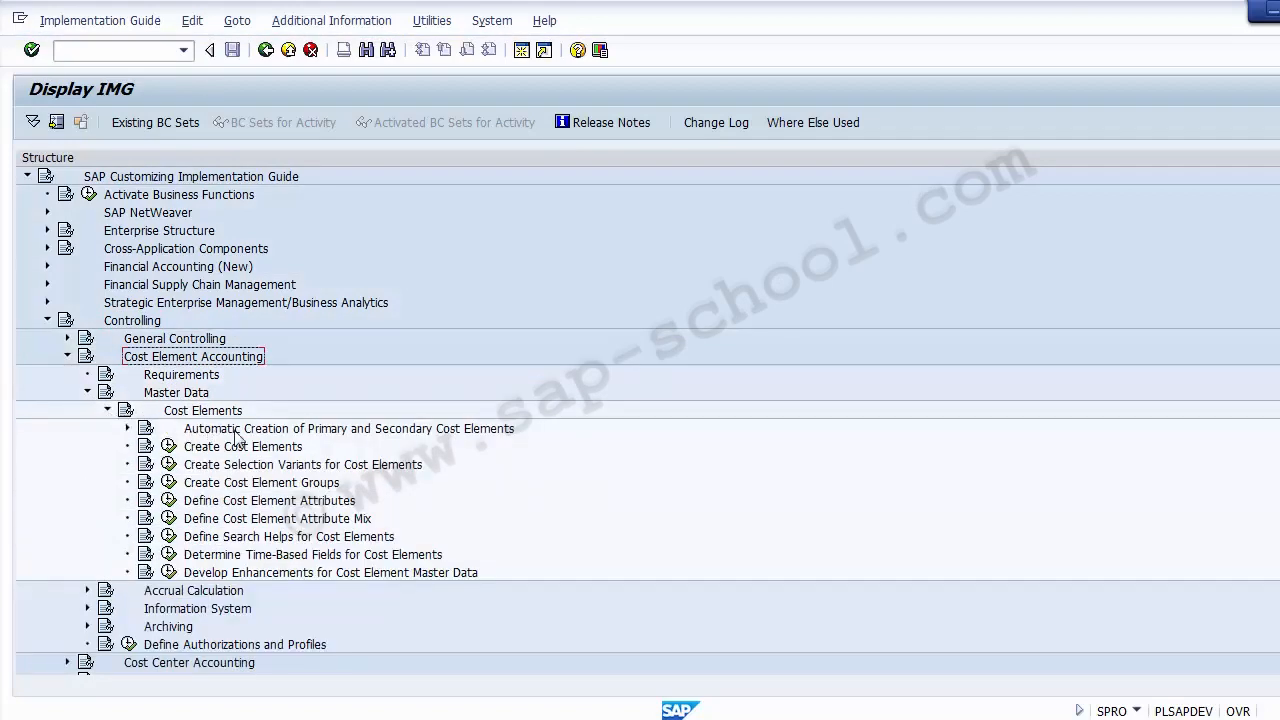
click(236, 432)
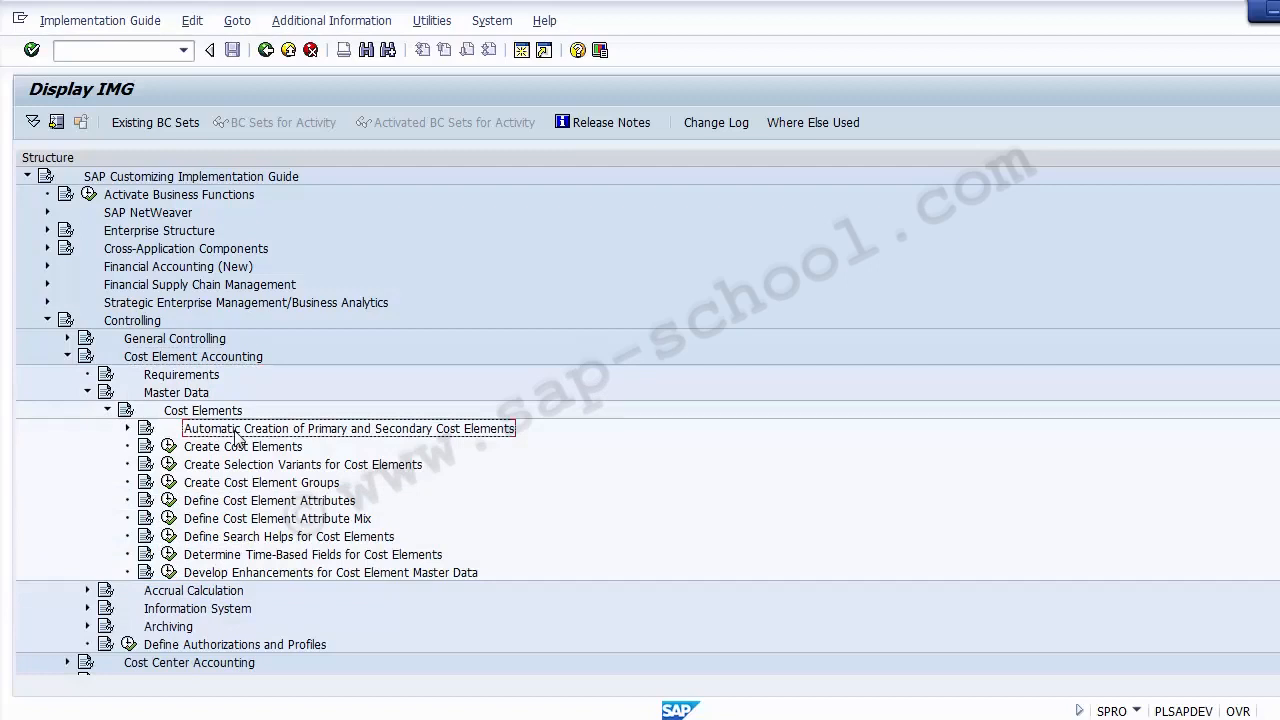
Retrace the IMG path from Controlling to Cost Elements and expand Automatic Creation of Primary and Secondary Cost Elements to review its activities.
click(128, 325)
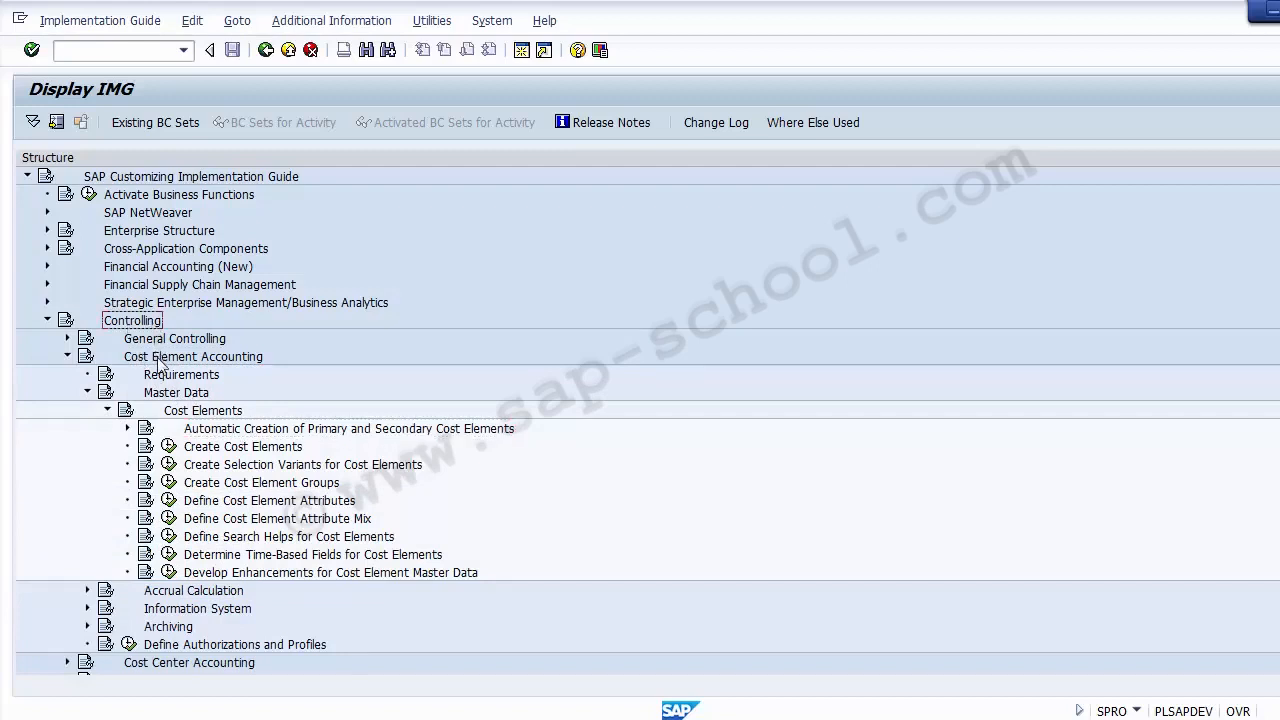
click(160, 358)
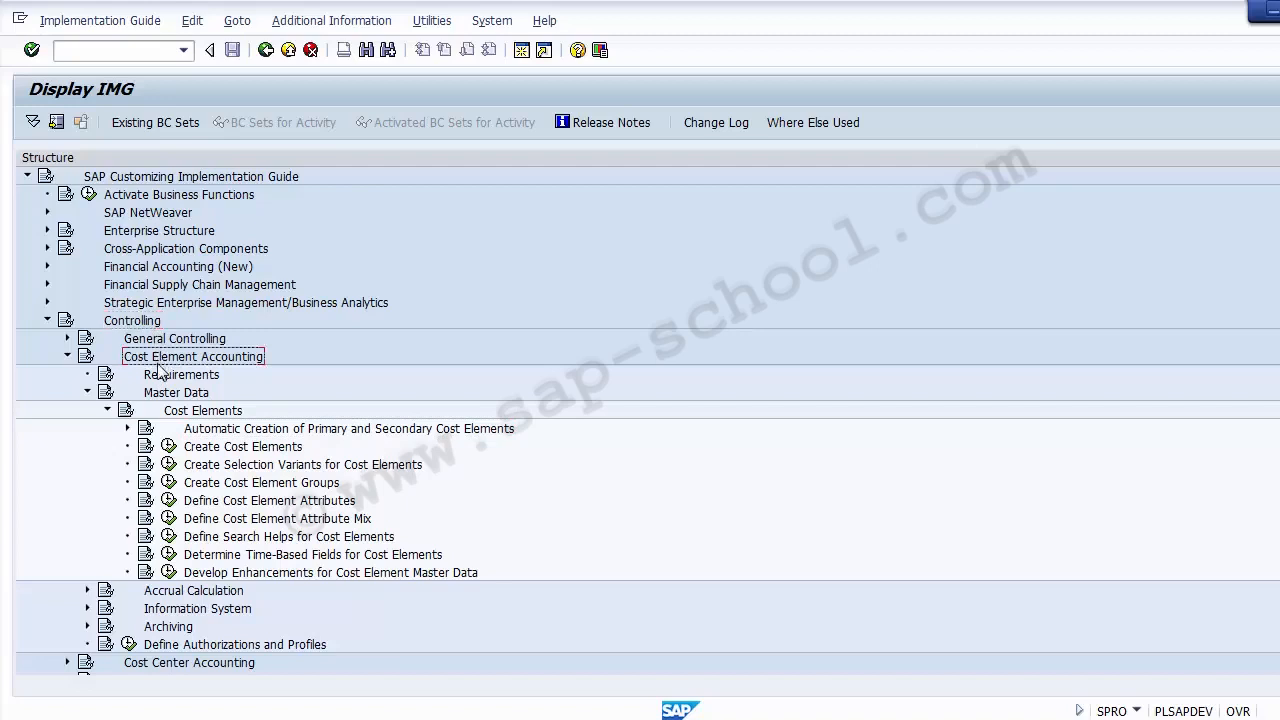
click(164, 393)
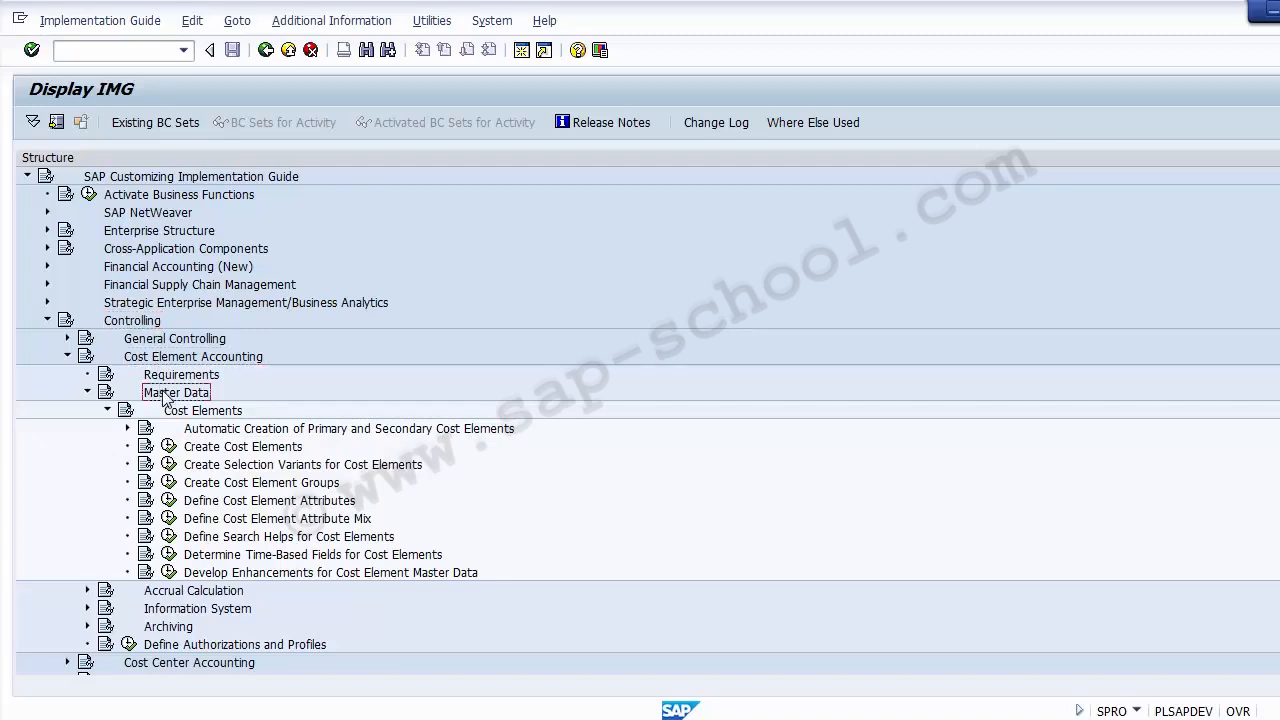
click(193, 412)
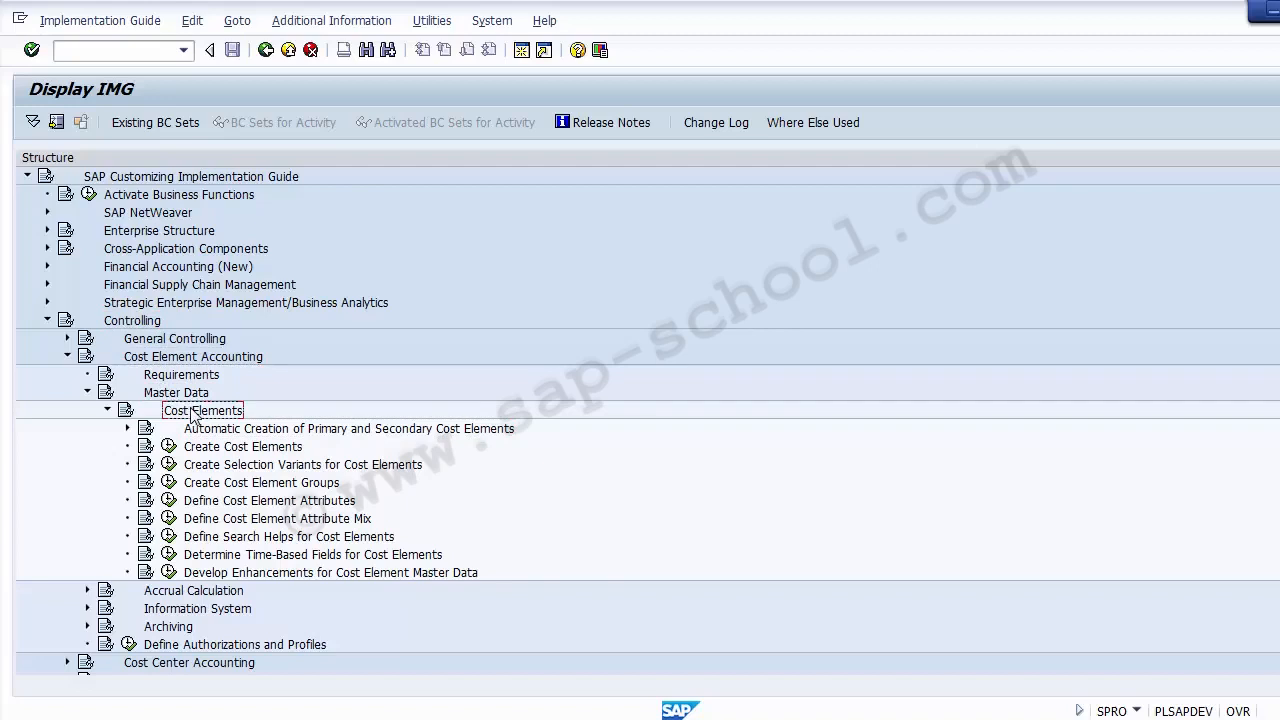
click(215, 432)
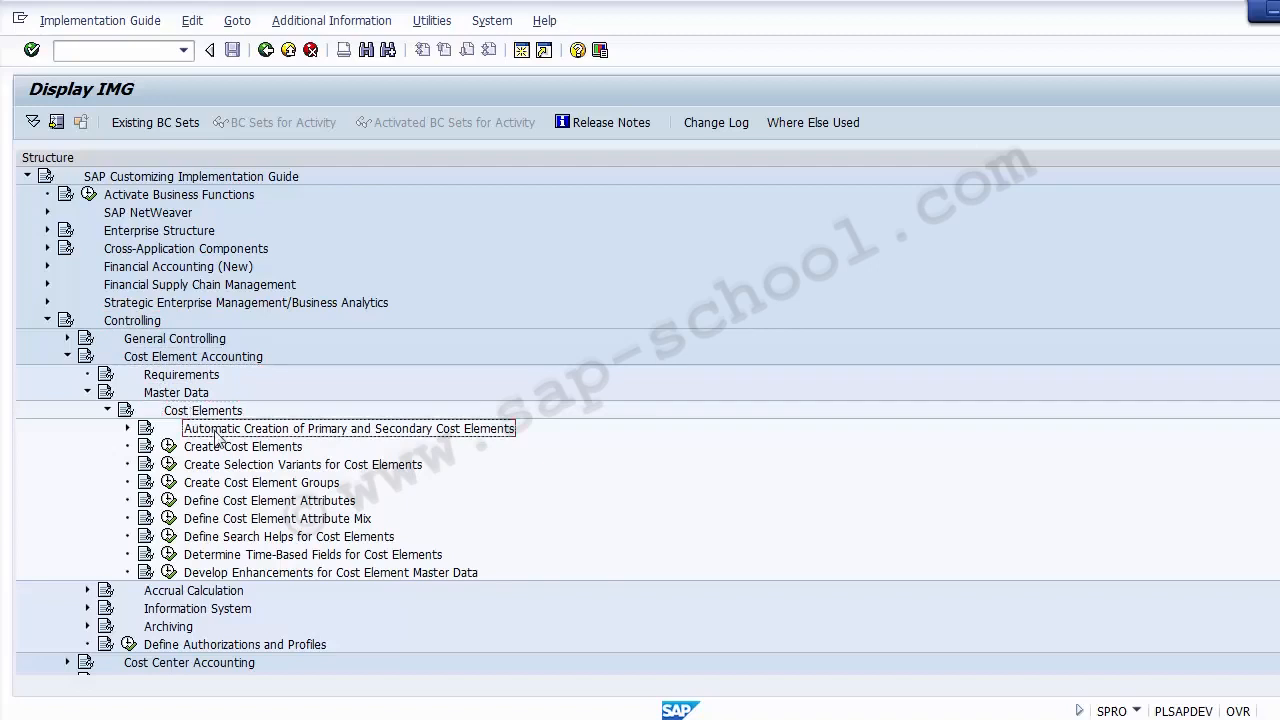
click(128, 429)
click(233, 447)
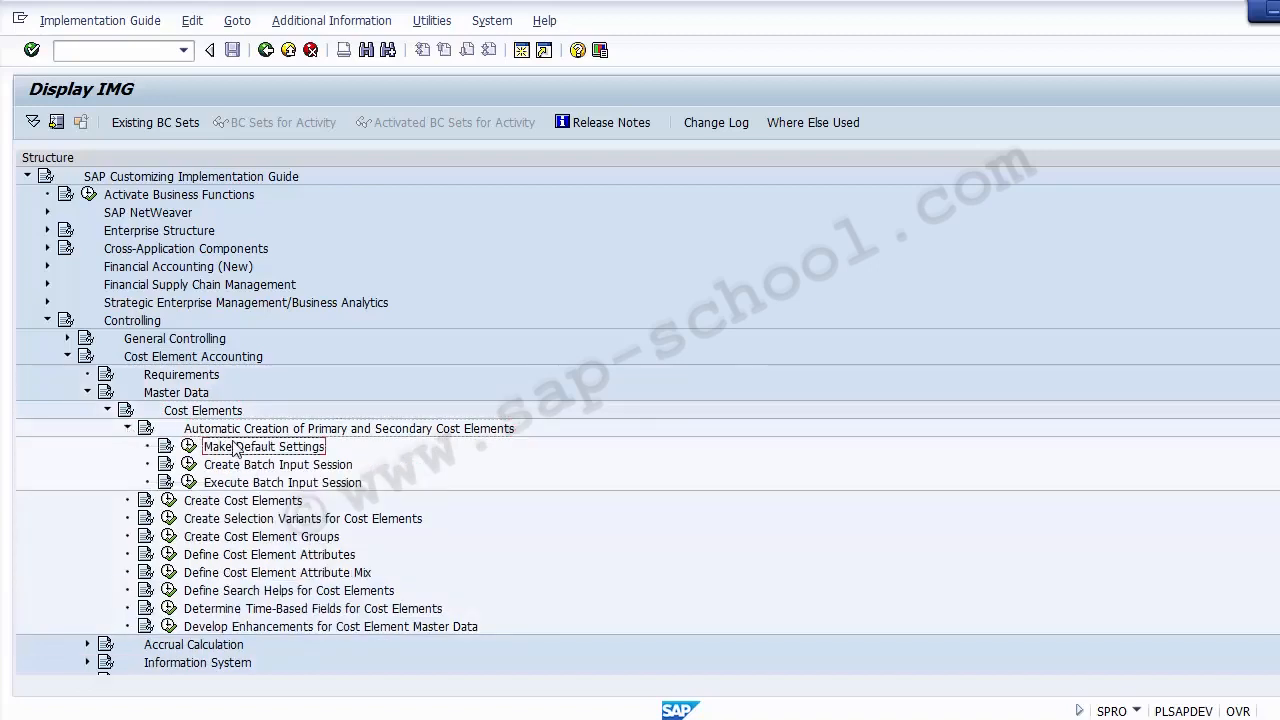
click(242, 465)
click(248, 484)
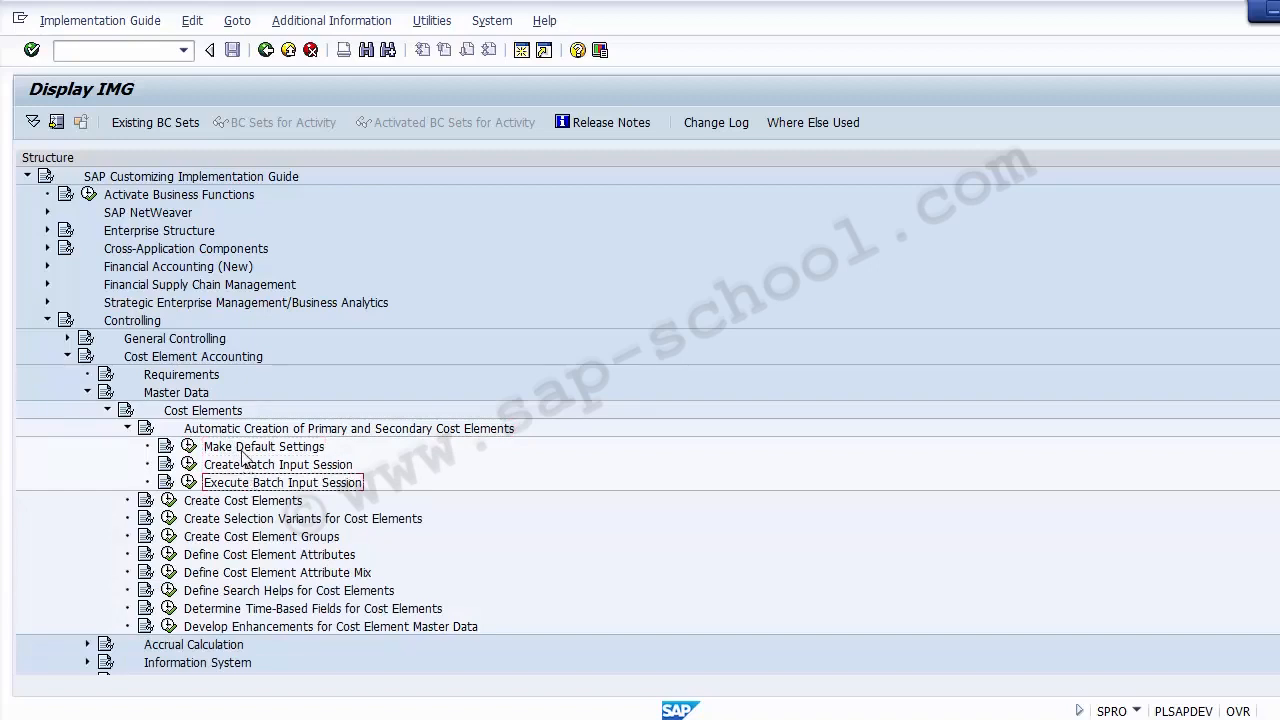
Execute Make Default Settings for chart of accounts 1000.
click(243, 451)
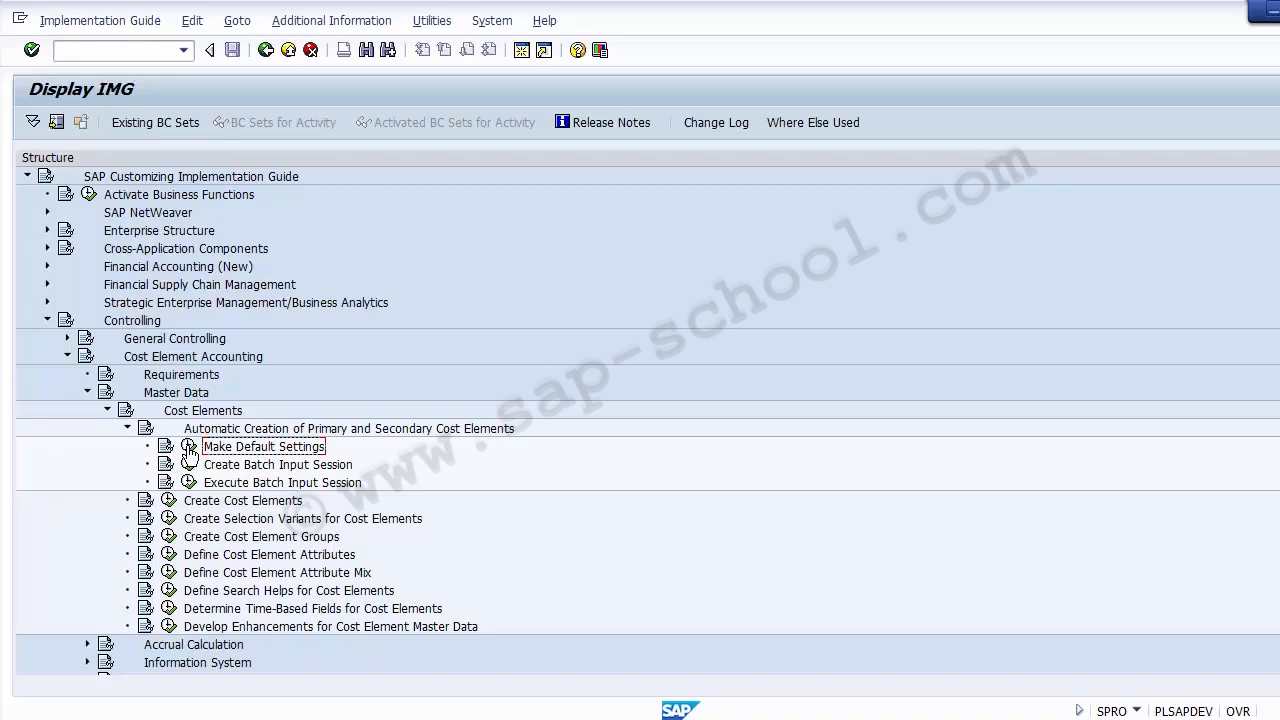
click(189, 450)
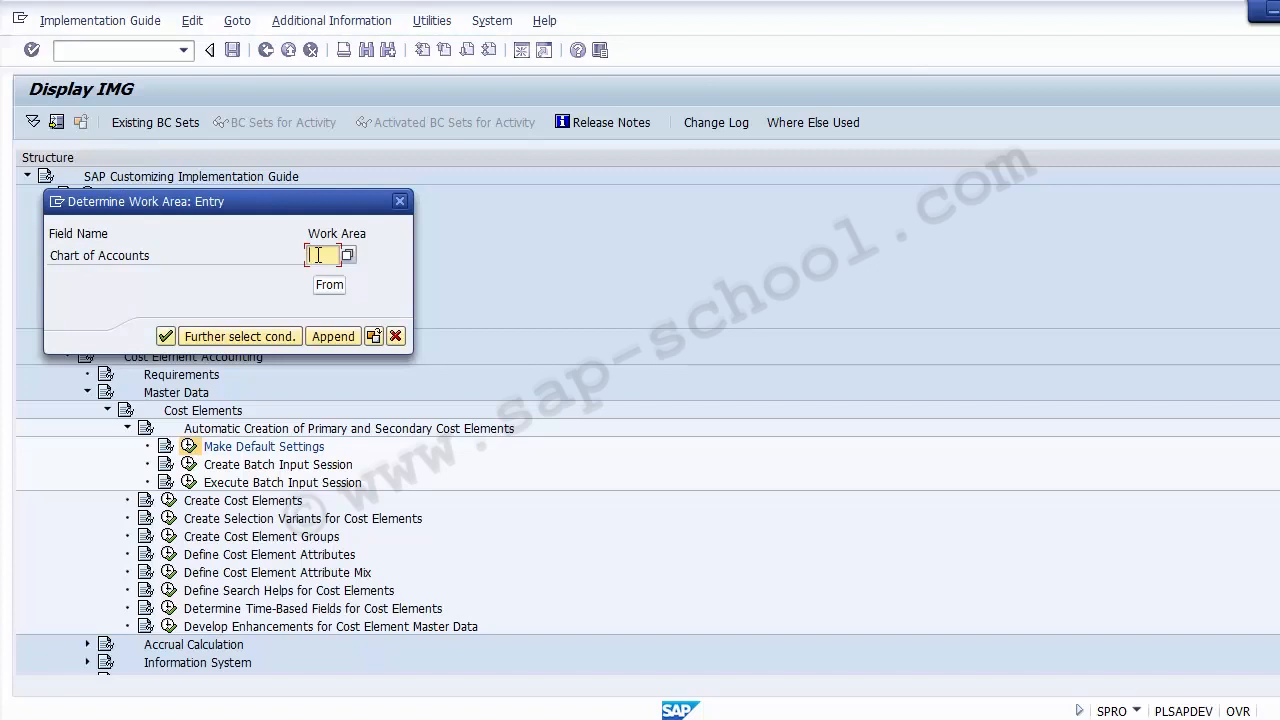
text(1000)
key(Return)
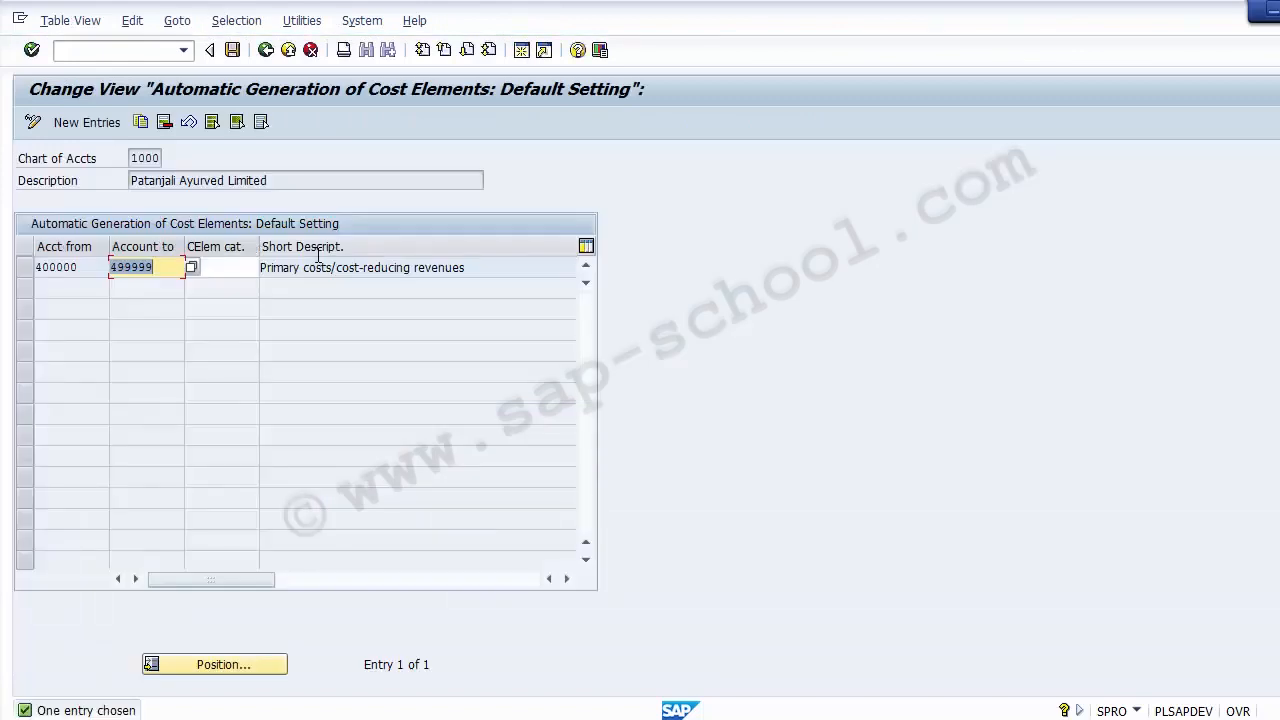
Review the account range and cost element category of the existing default setting entry.
double_click(69, 268)
drag(150, 266, 26, 272)
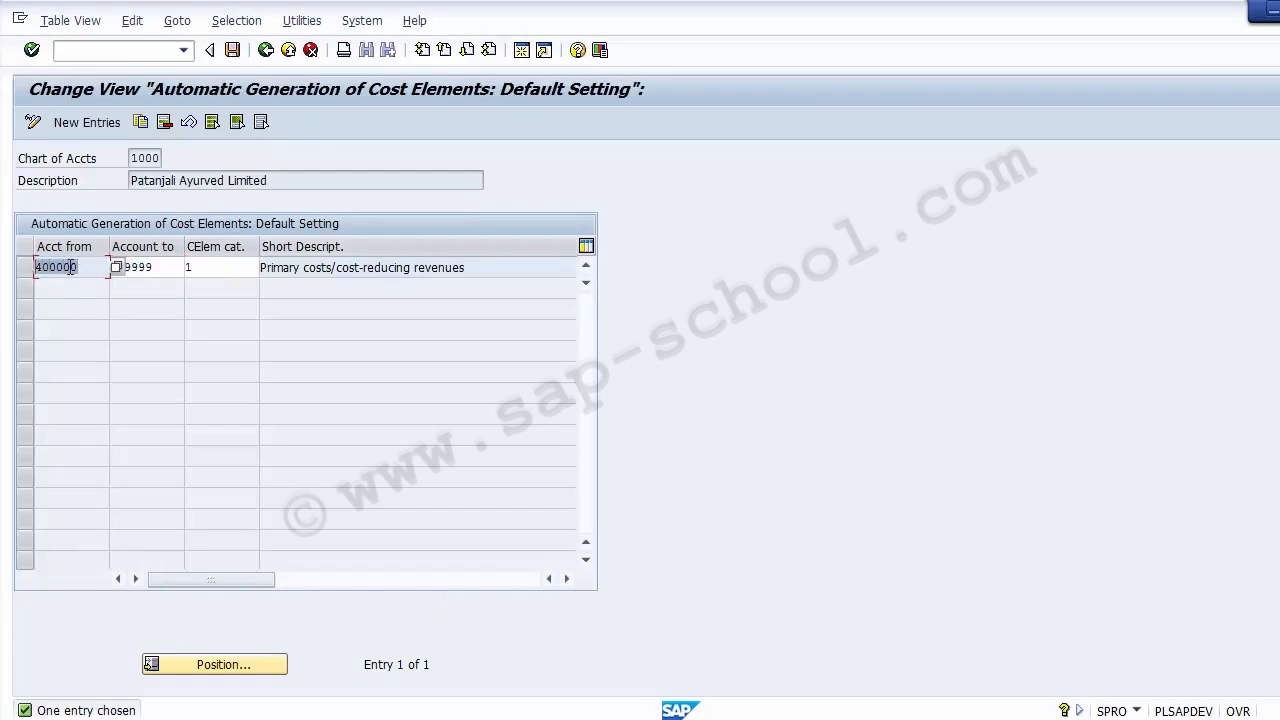
drag(161, 265, 116, 267)
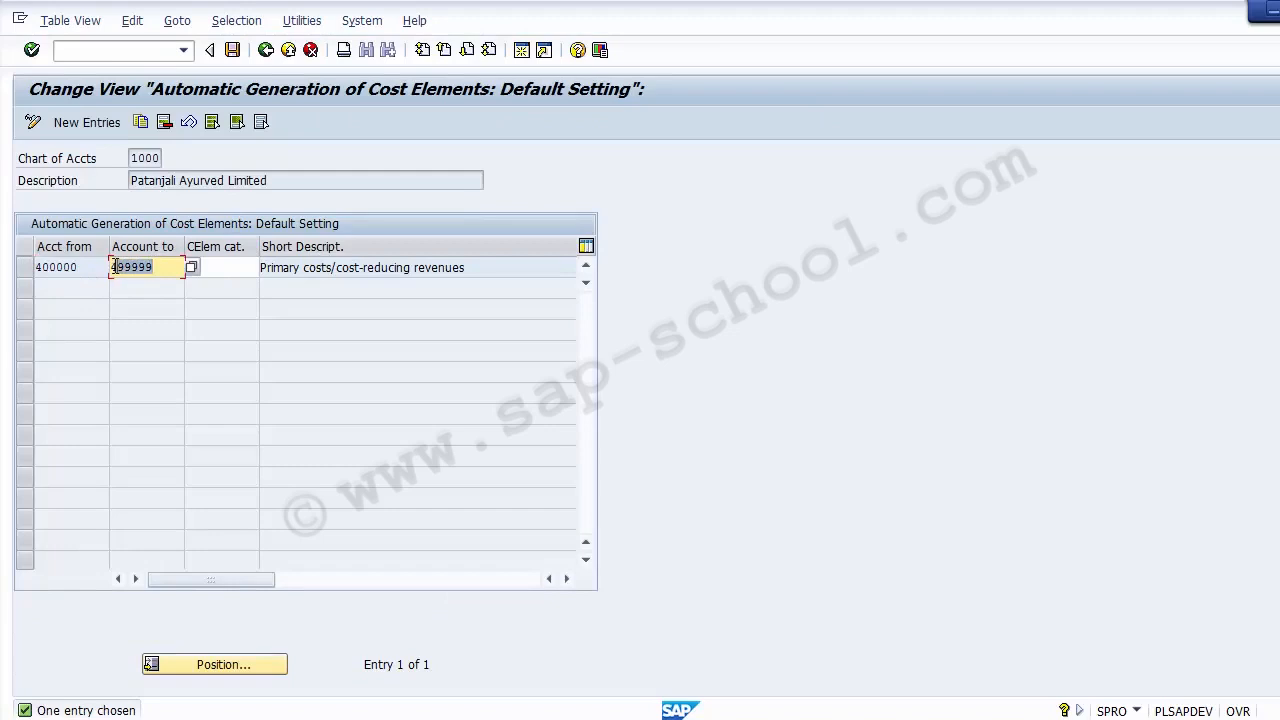
click(228, 267)
text(1)
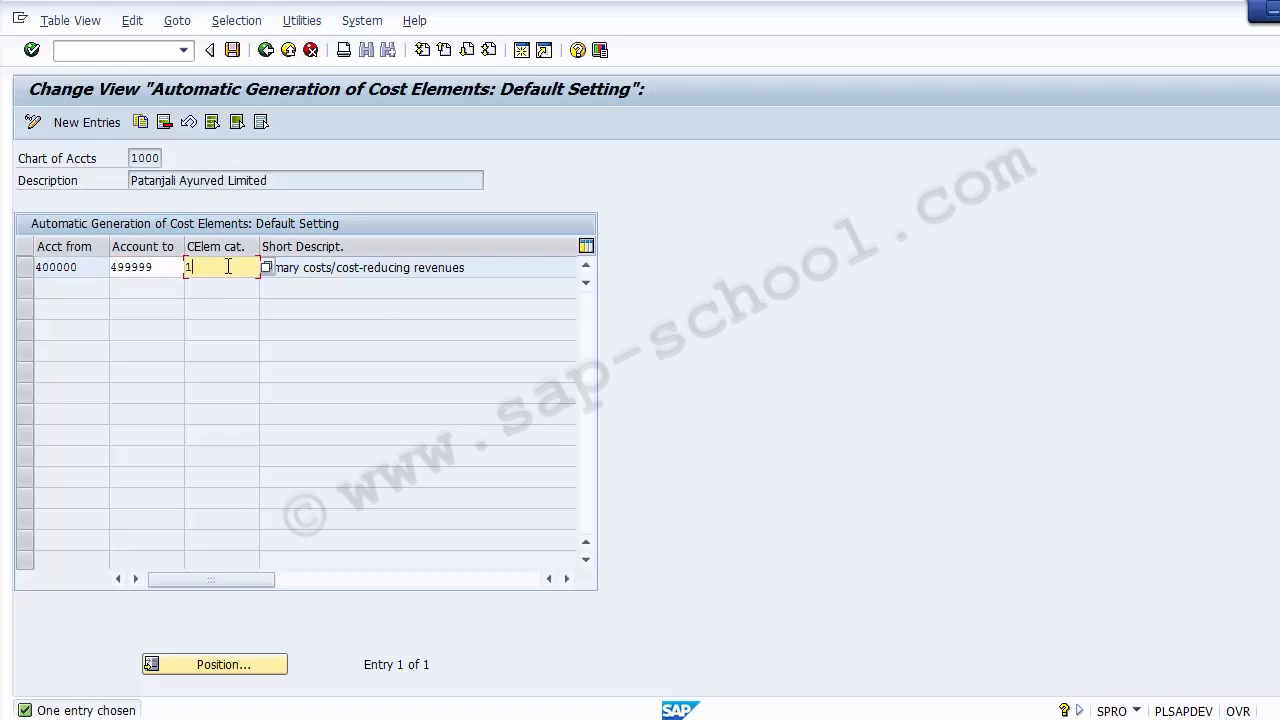
click(98, 268)
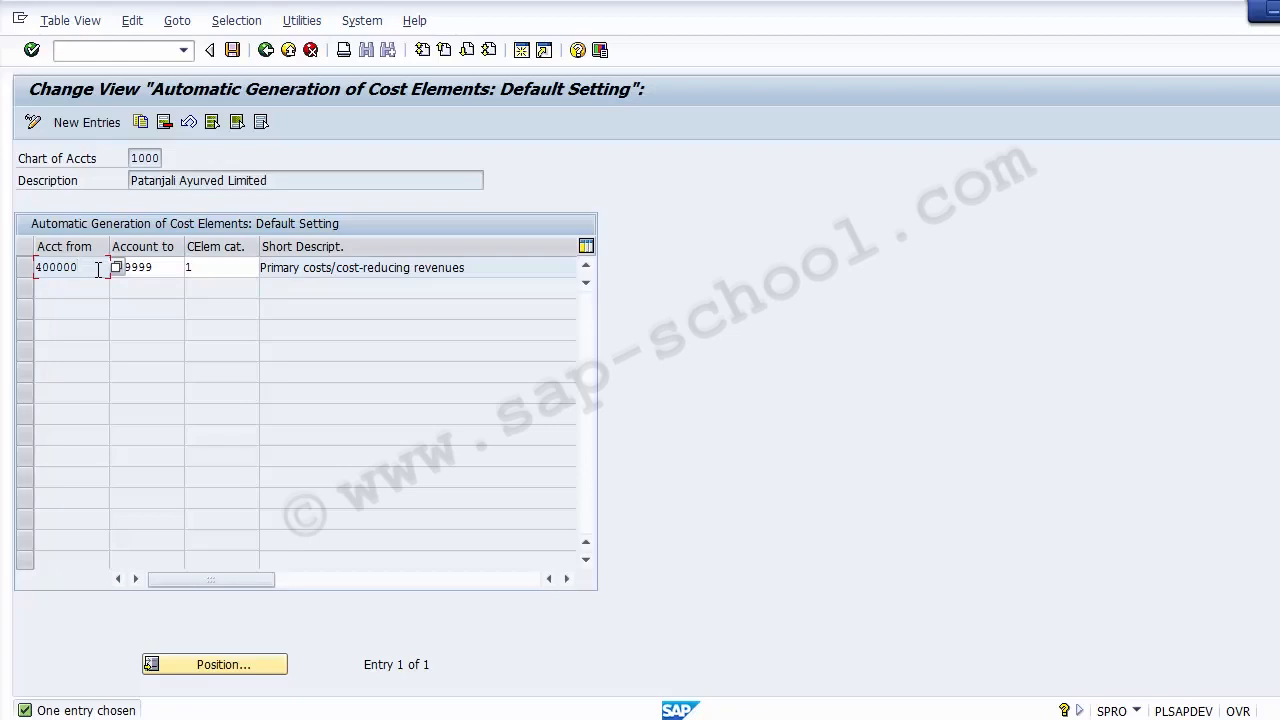
click(167, 265)
Start a new default setting entry with the account range from 300000 to 300999.
click(88, 124)
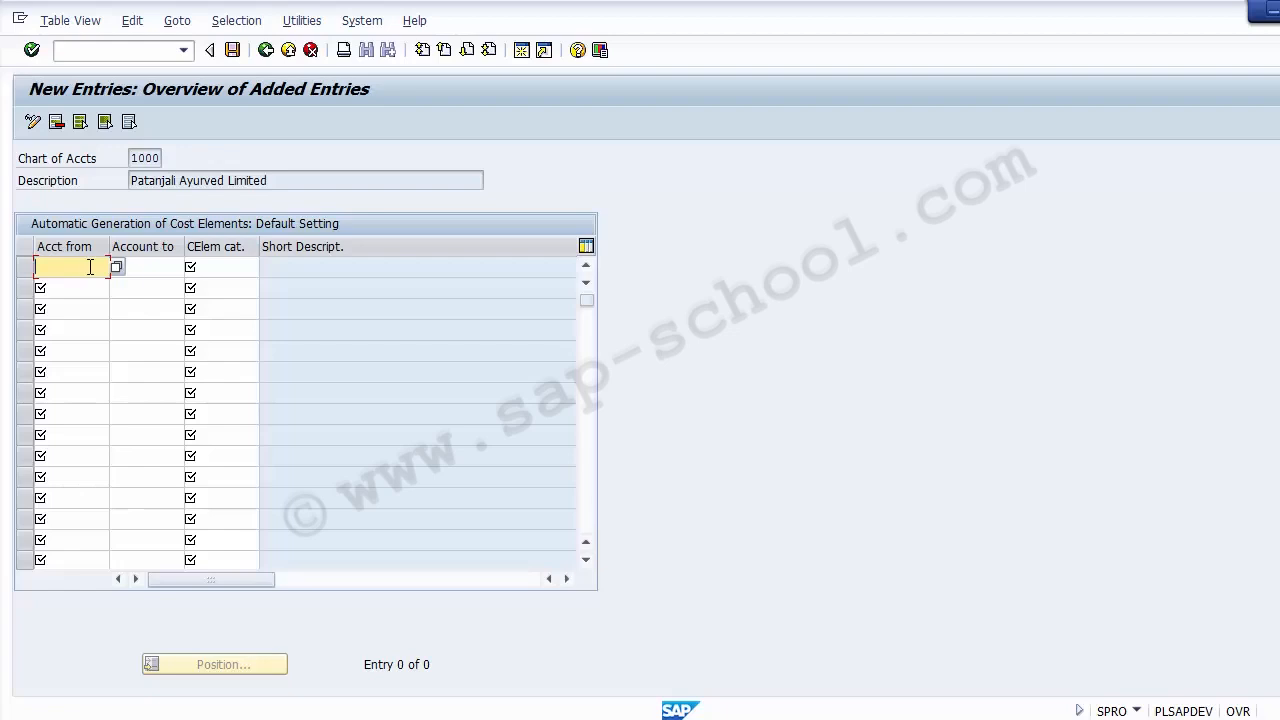
text(3)
text(000)
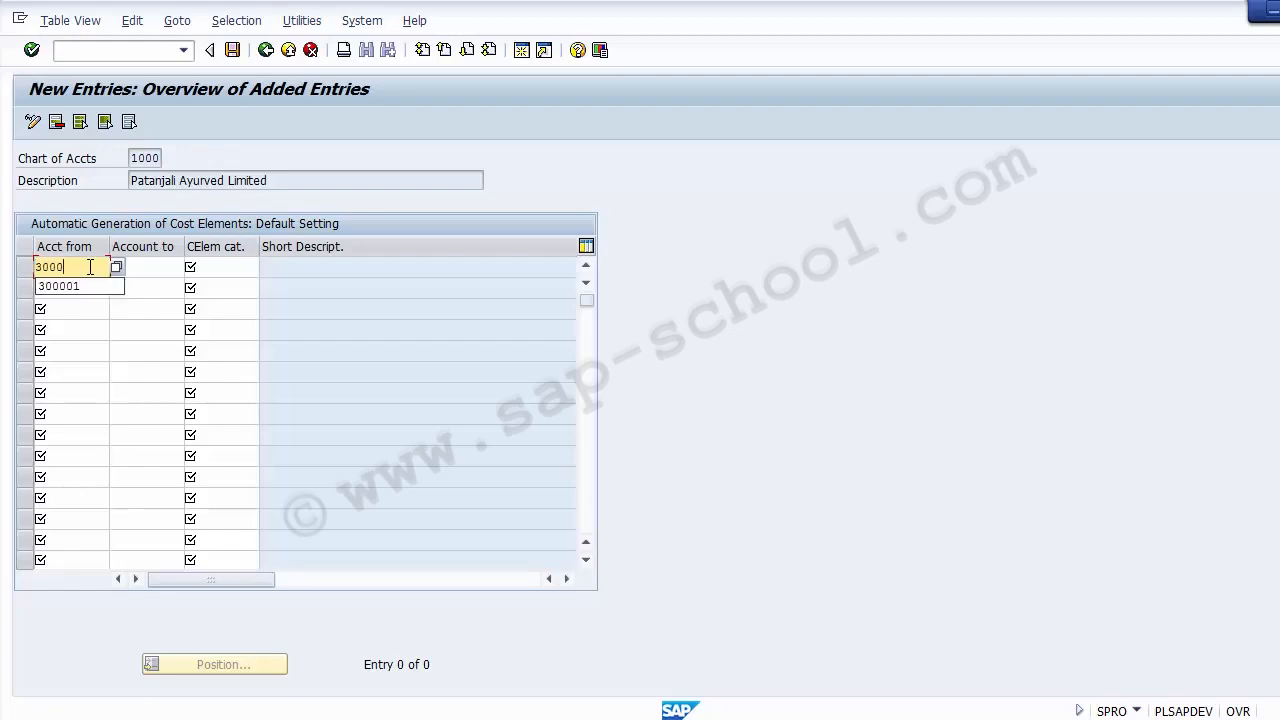
text(0)
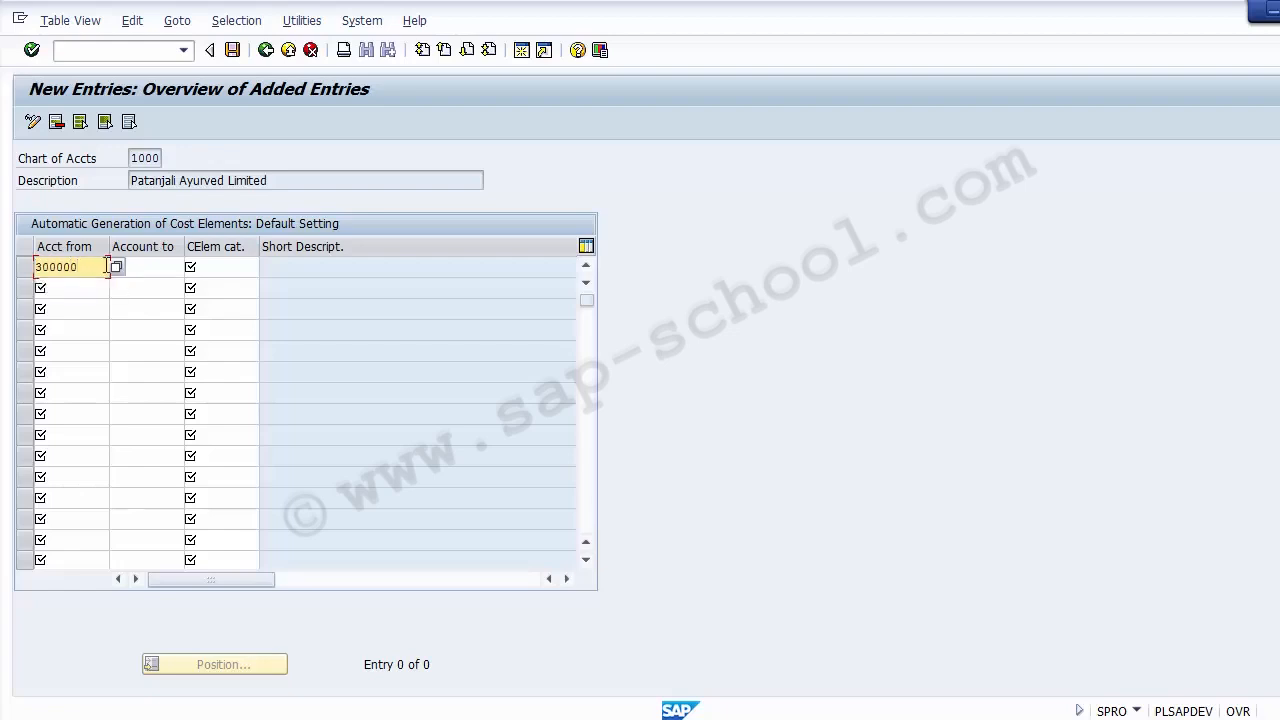
click(152, 265)
text(3)
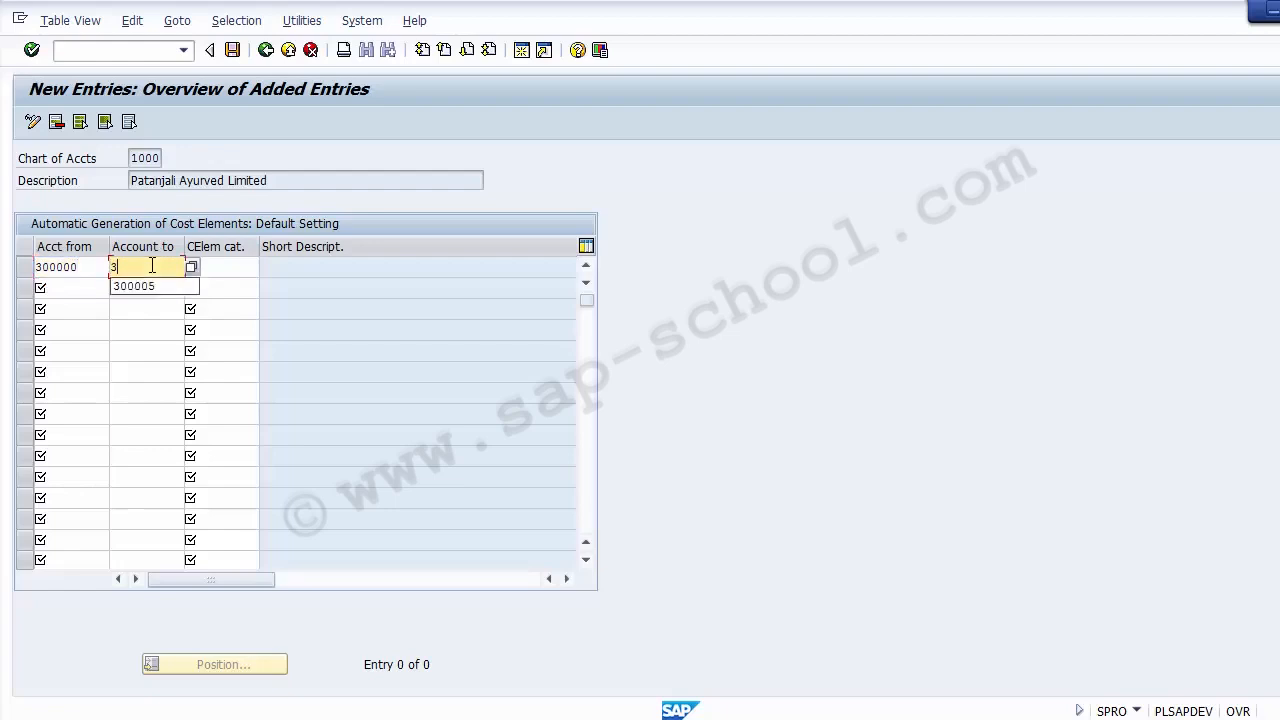
text(00999)
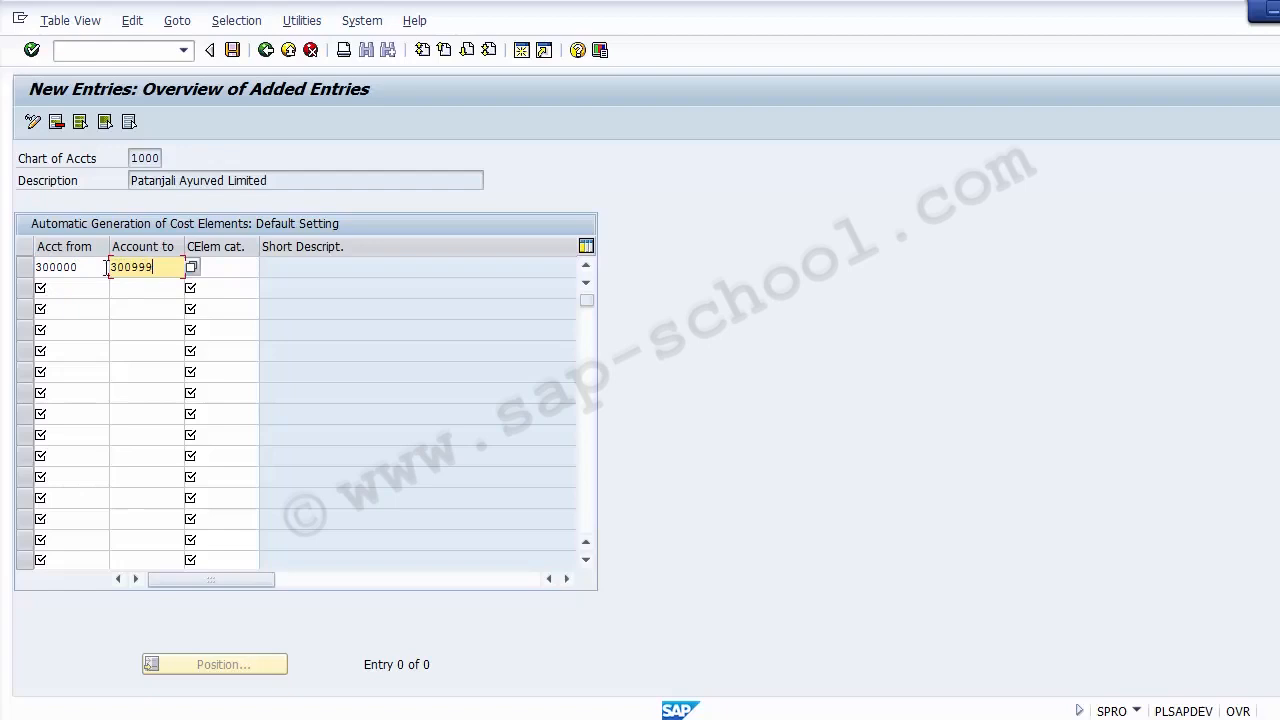
drag(90, 266, 34, 266)
drag(178, 266, 112, 266)
Open the cost element category choices for the new 300000 to 300999 entry and review the primary categories.
click(236, 267)
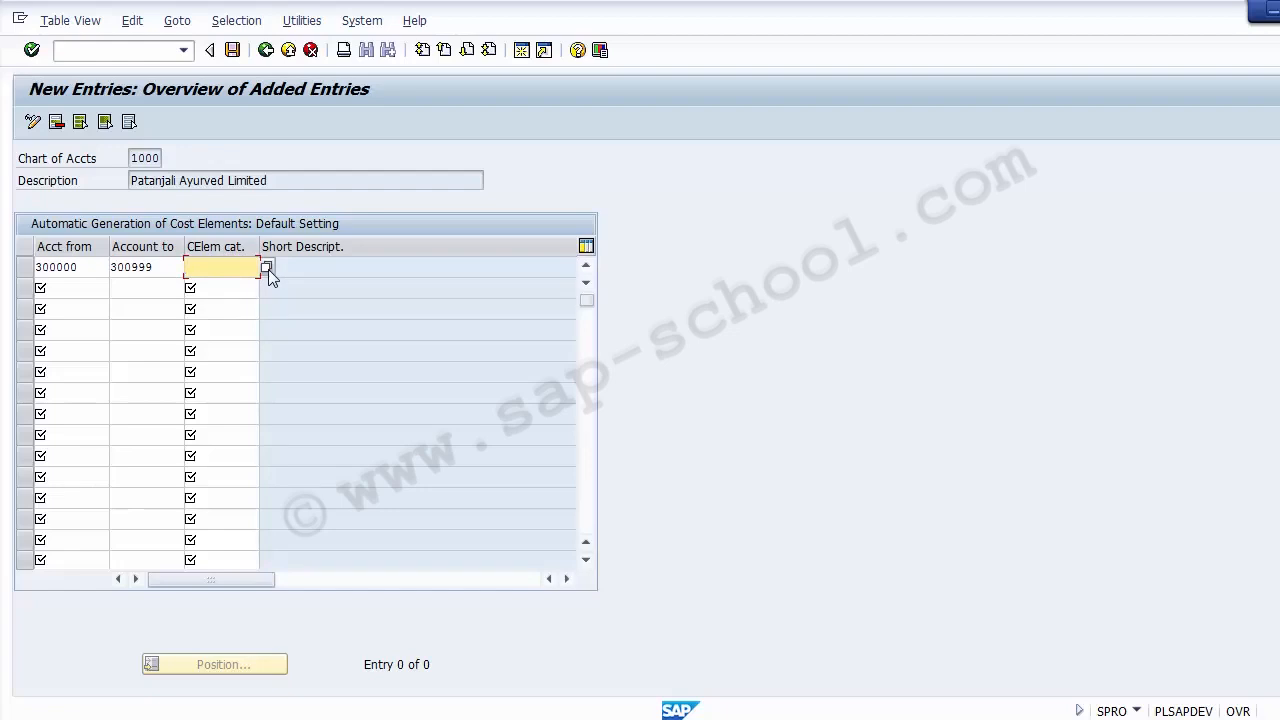
click(267, 269)
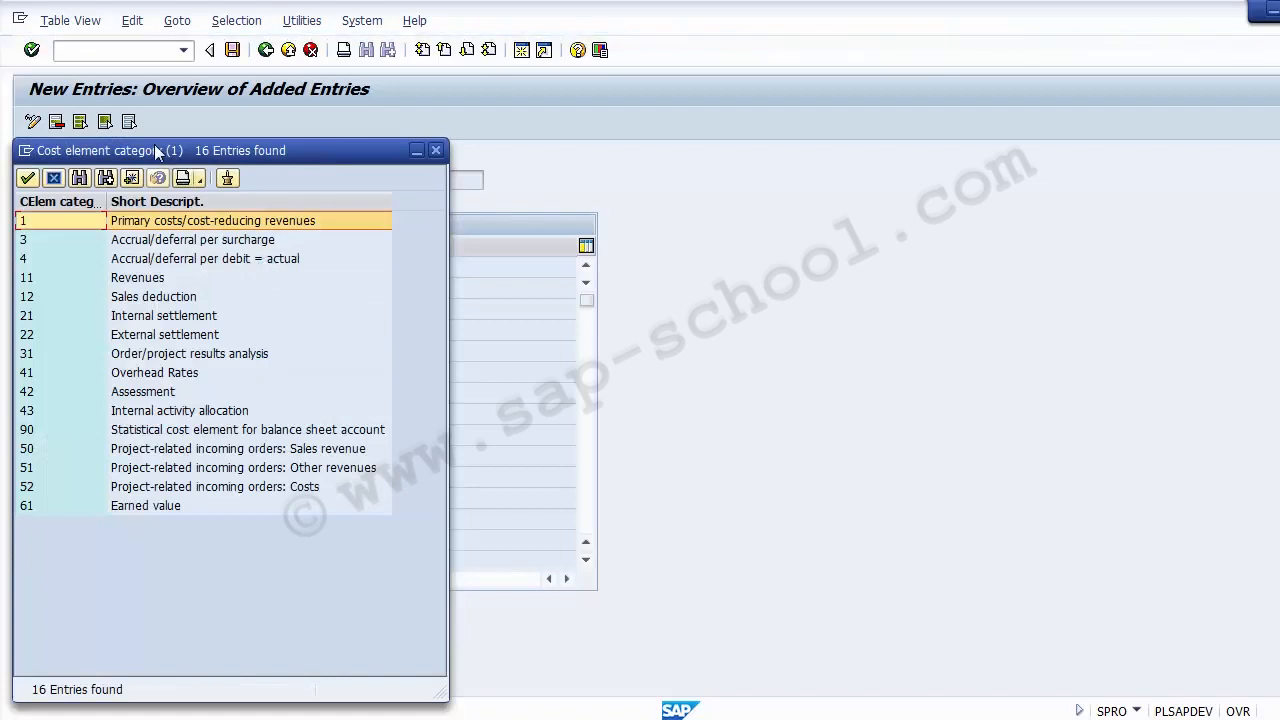
drag(155, 150, 587, 119)
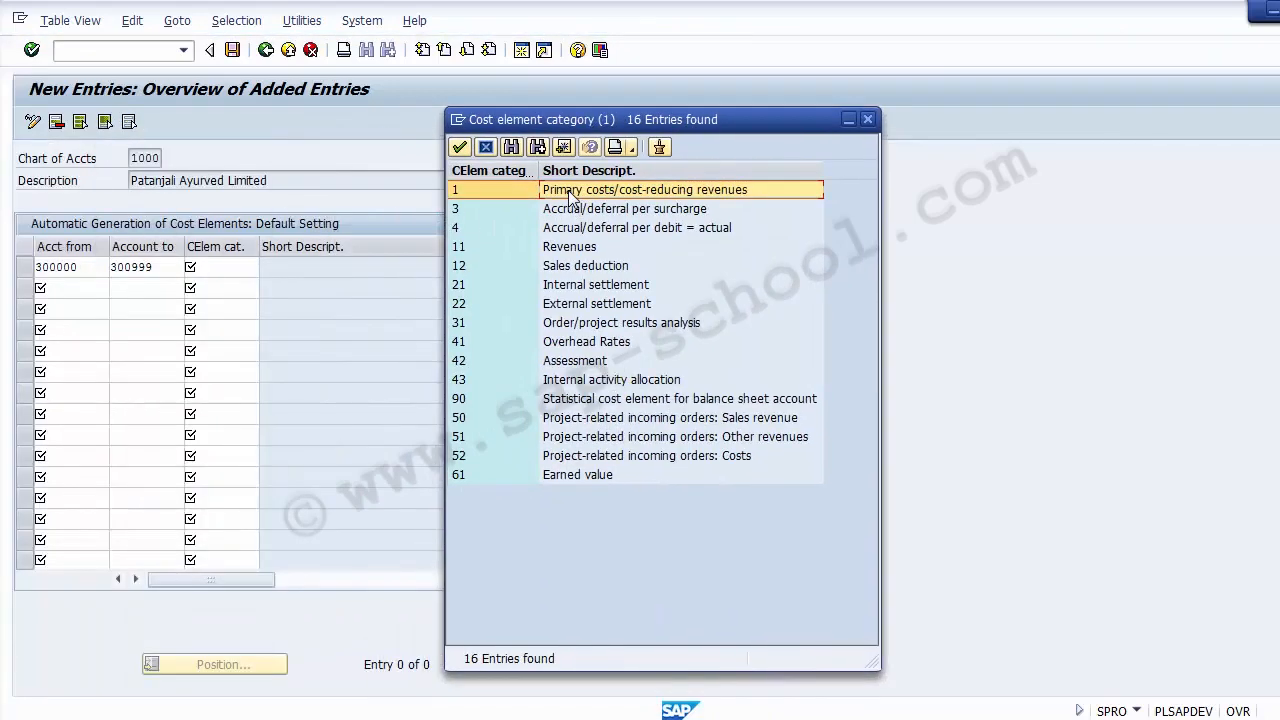
key(Down)
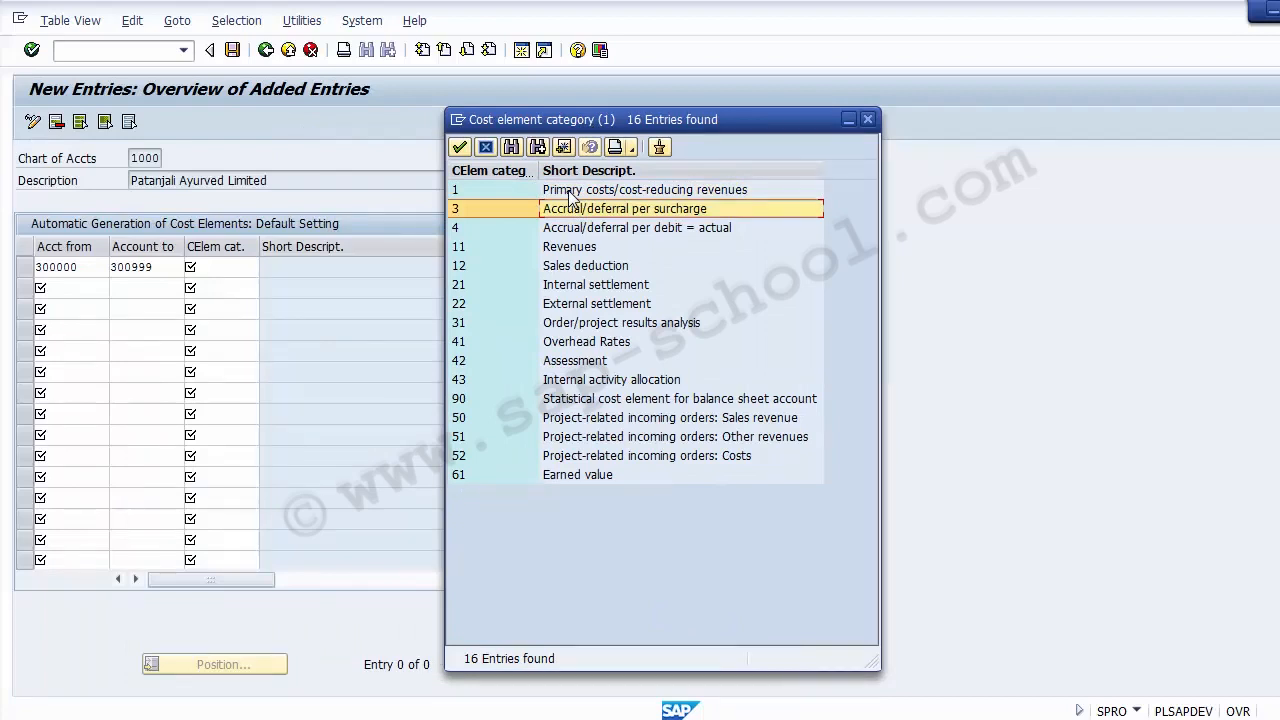
key(Down)
key(Down)
key(Down)
key(Down)
key(Down)
key(Down)
key(Down)
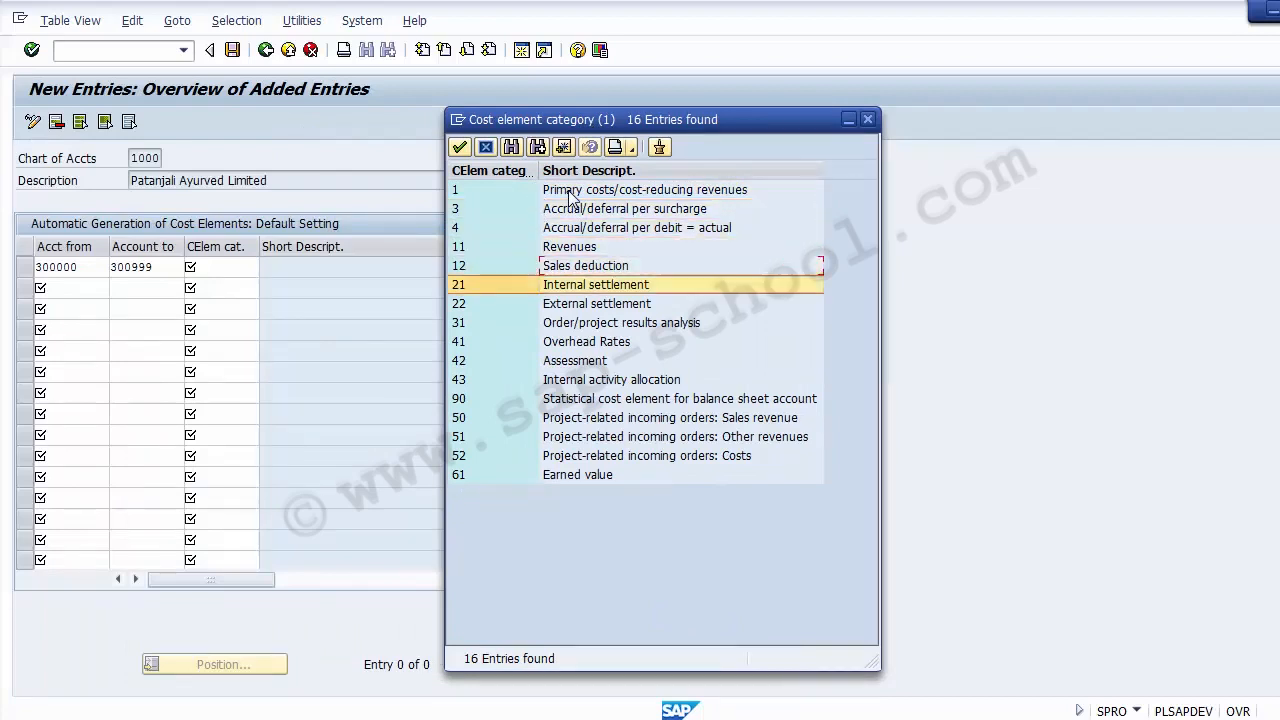
key(Up)
key(Up)
key(Up)
key(Up)
key(Up)
key(Up)
key(Up)
key(Up)
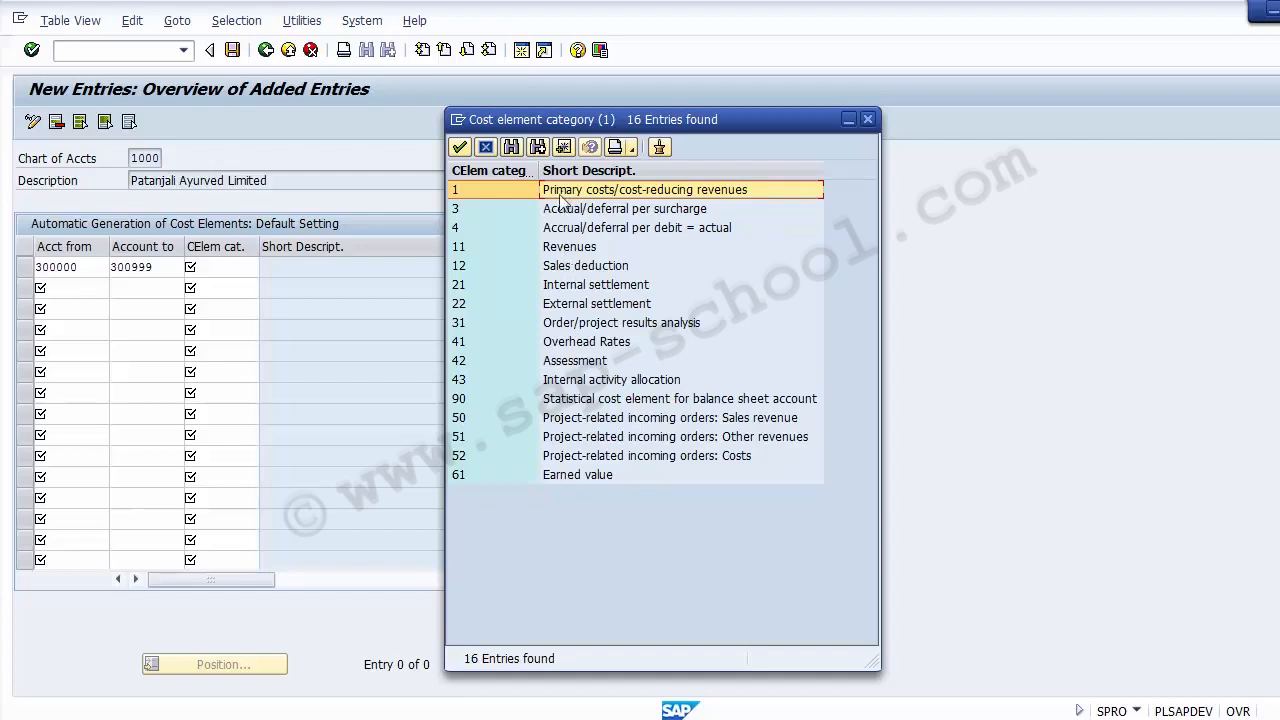
Assign cost element category 11 (Revenues) to the account range 300000 to 300999.
click(511, 247)
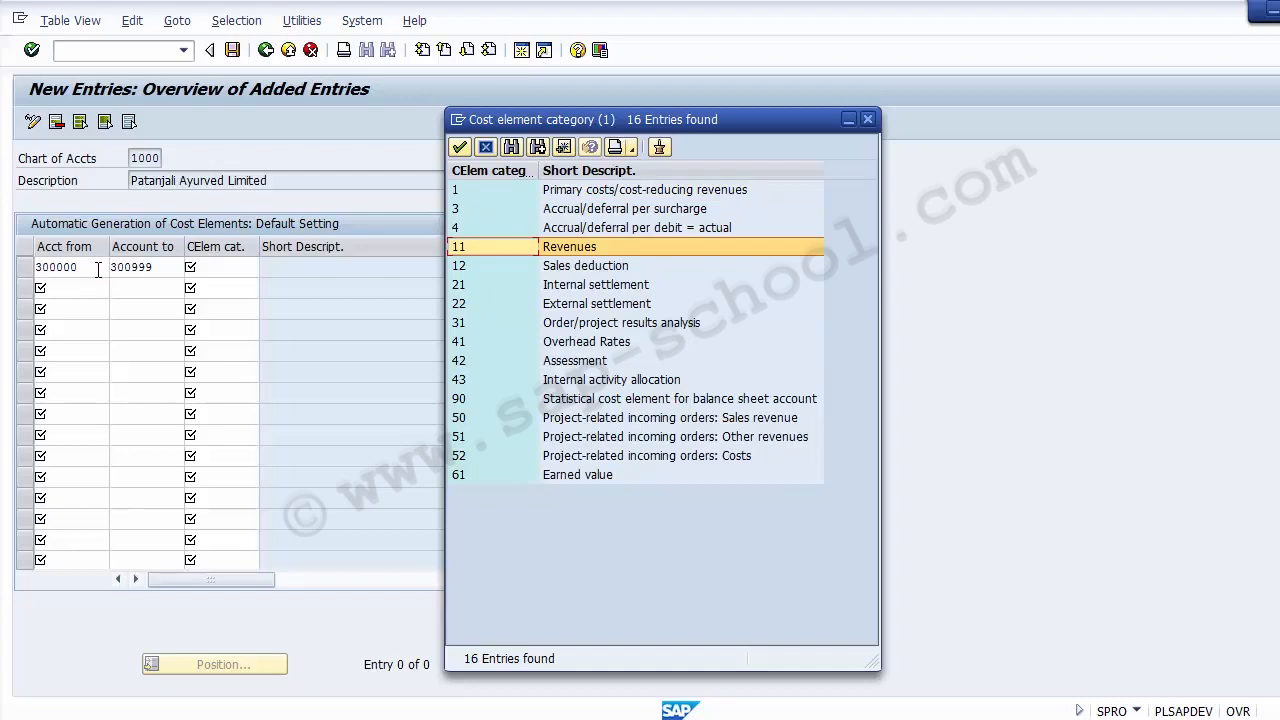
double_click(477, 252)
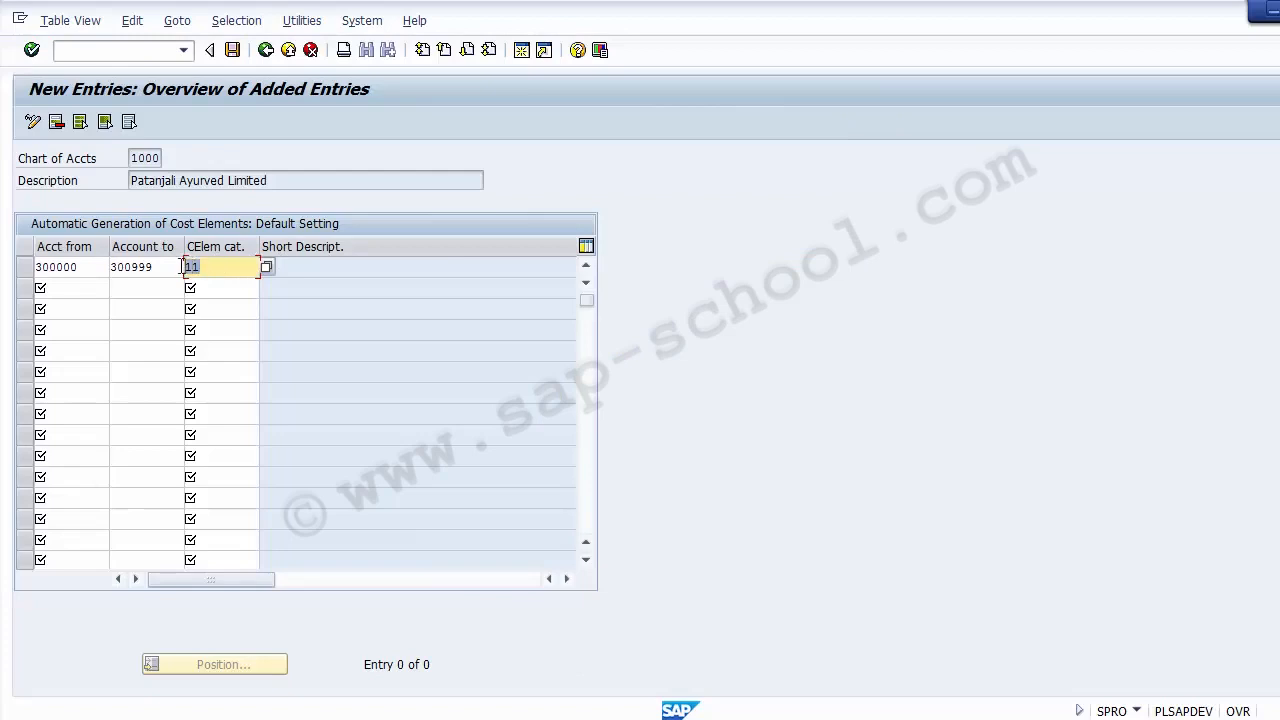
click(99, 267)
drag(99, 269, 38, 267)
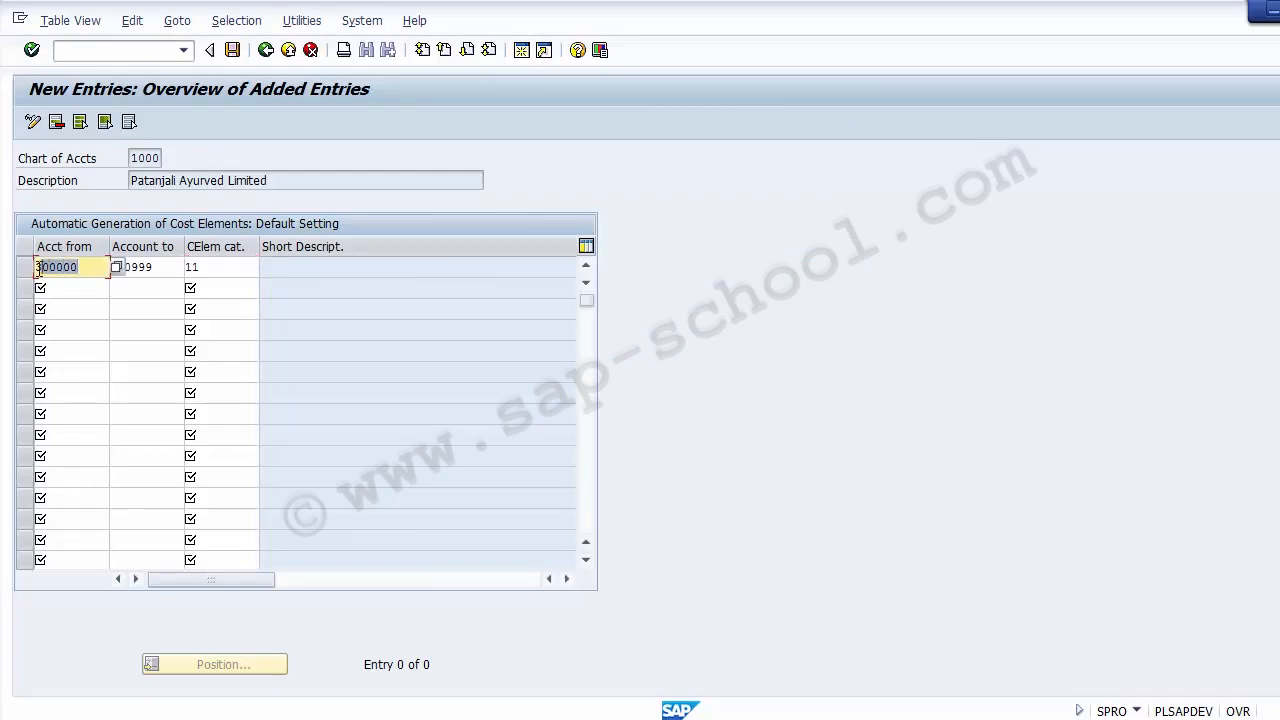
click(189, 265)
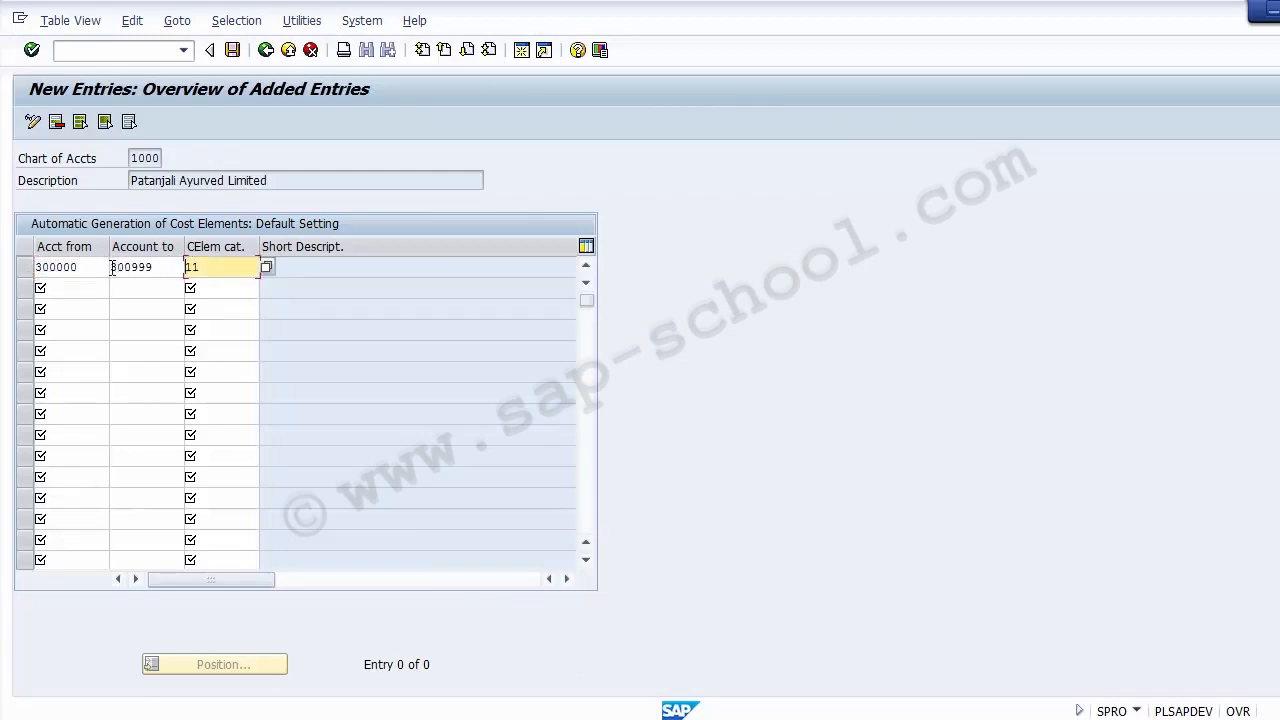
drag(152, 267, 107, 268)
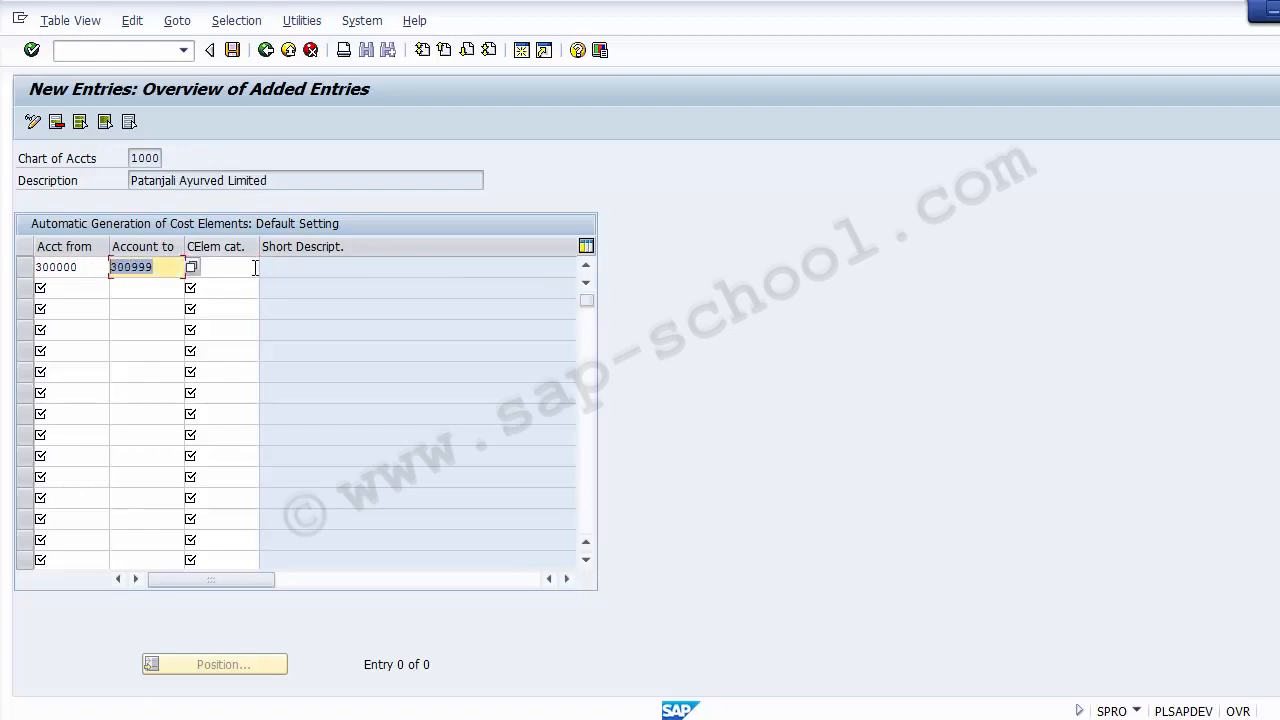
click(255, 268)
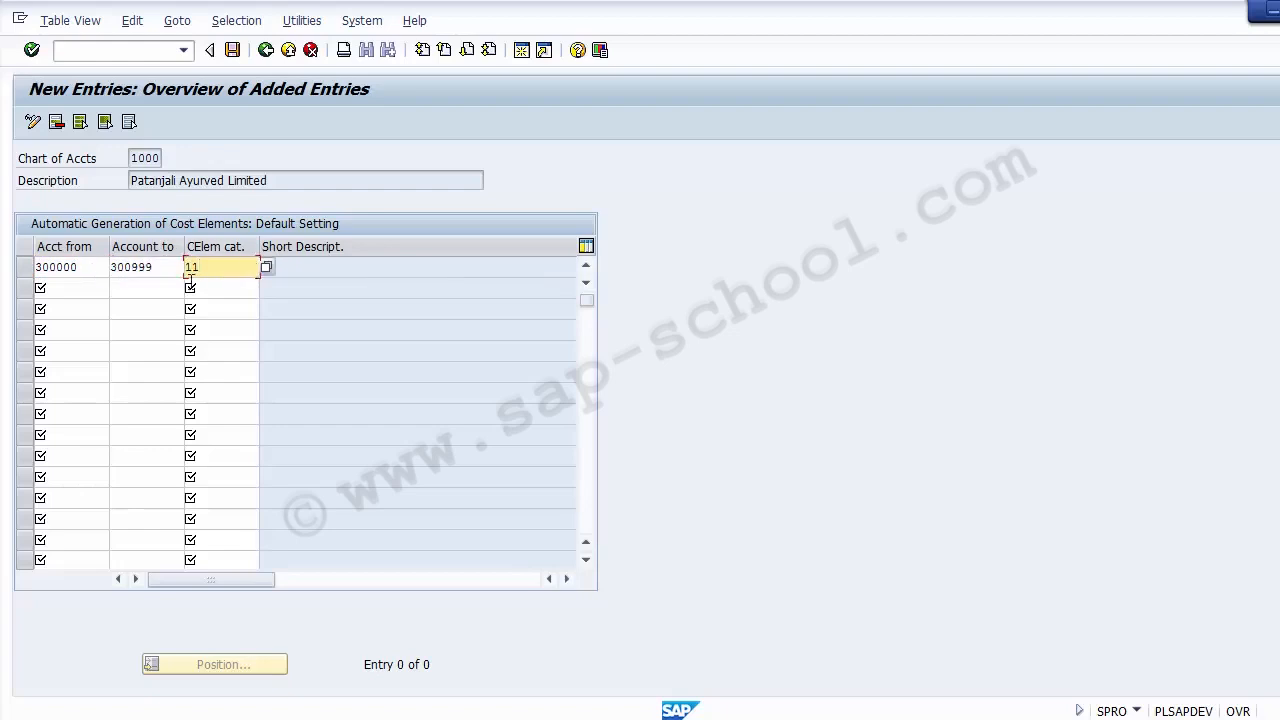
Open the G/L account groups overview with transaction OBD4 in a separate session and switch to it.
click(93, 294)
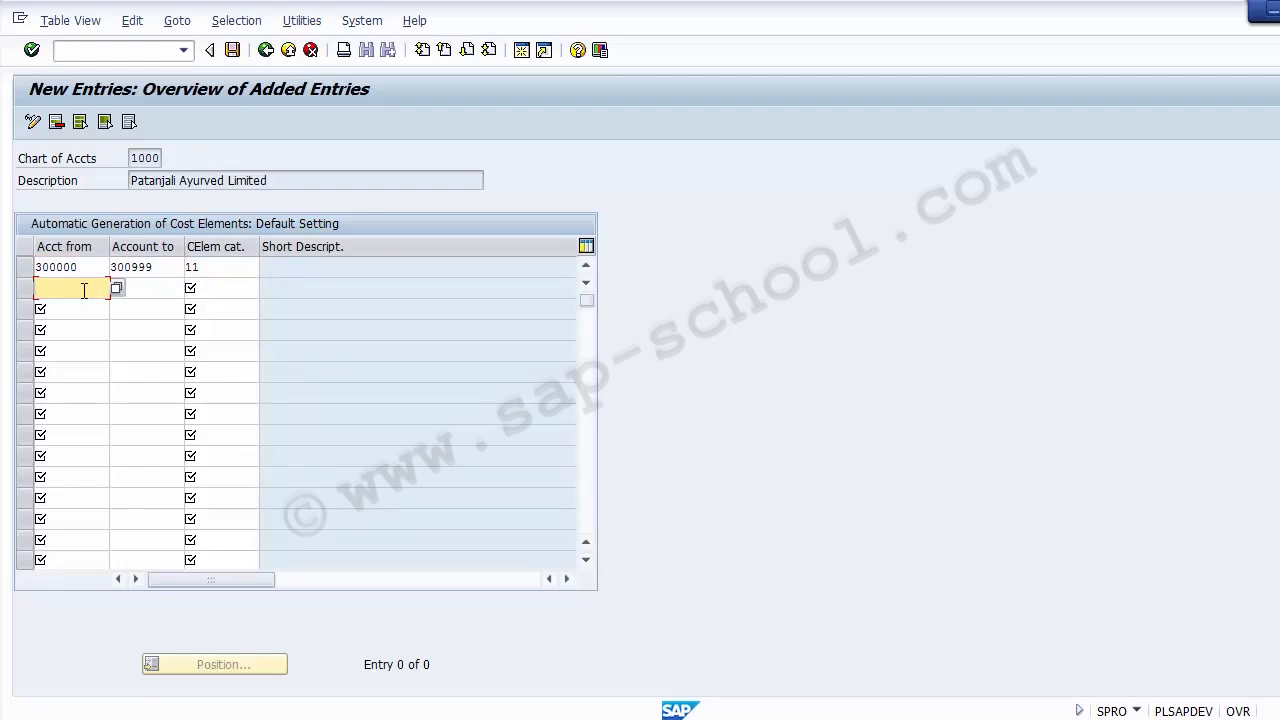
click(94, 51)
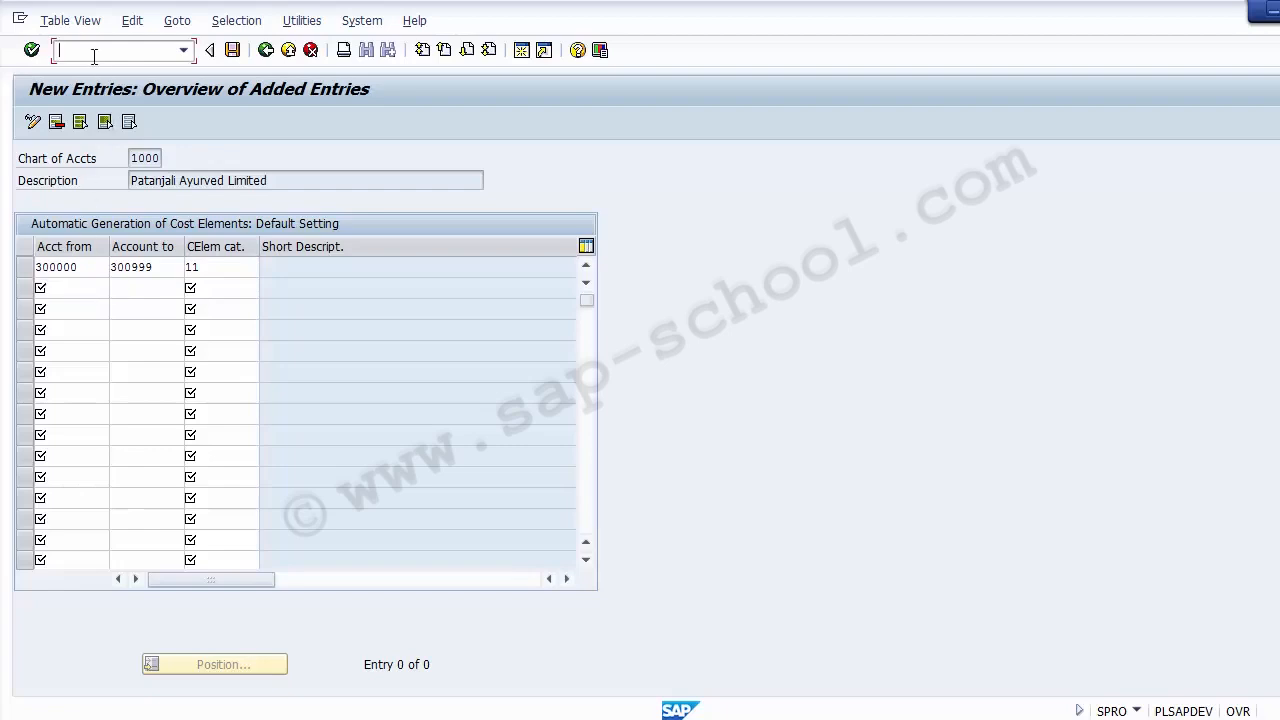
click(95, 289)
click(104, 48)
text(/)
text(oobd4)
key(Return)
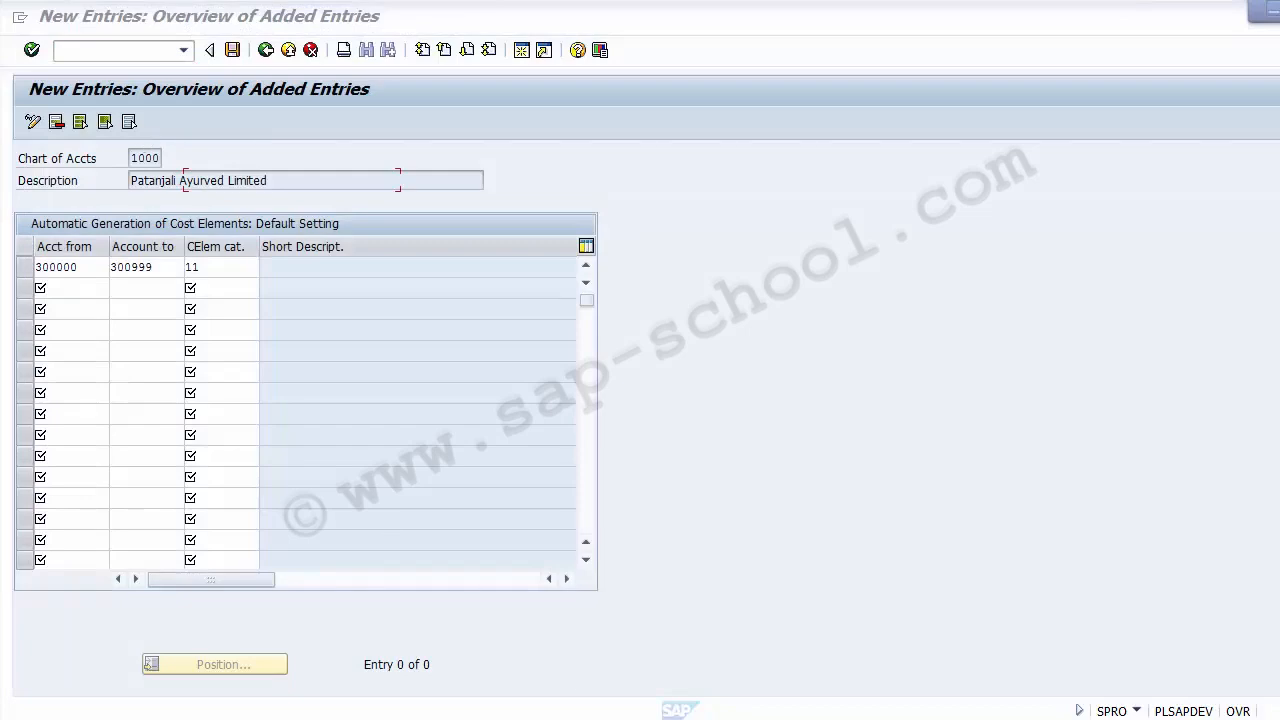
mouse_move(583, 718)
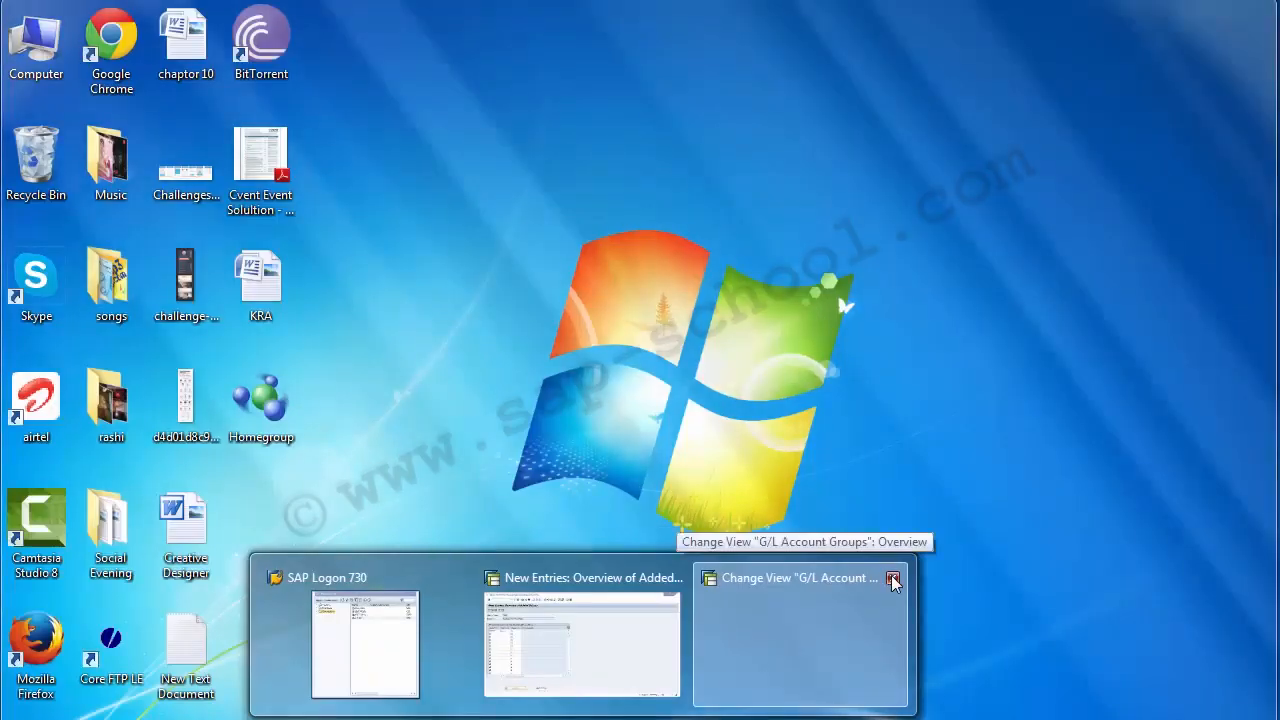
click(892, 577)
click(122, 46)
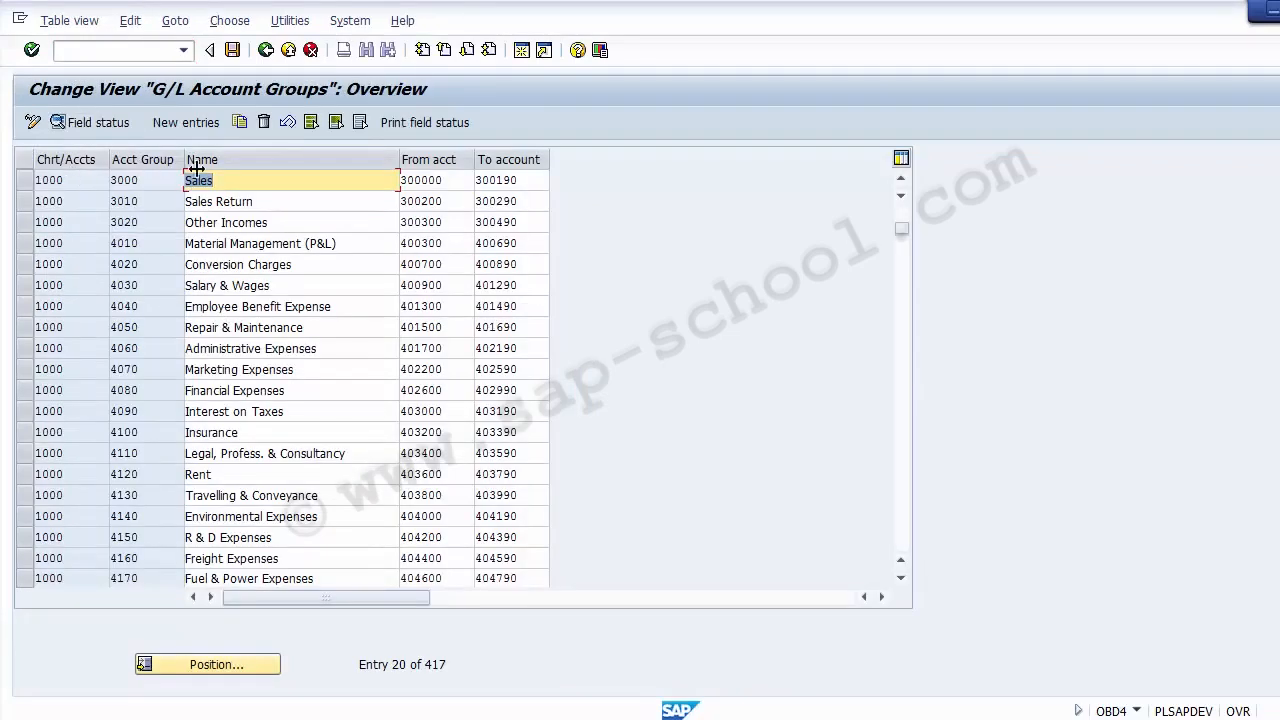
Look through the income and expense account groups of chart of accounts 1000 and their number ranges.
click(311, 182)
click(314, 201)
click(320, 264)
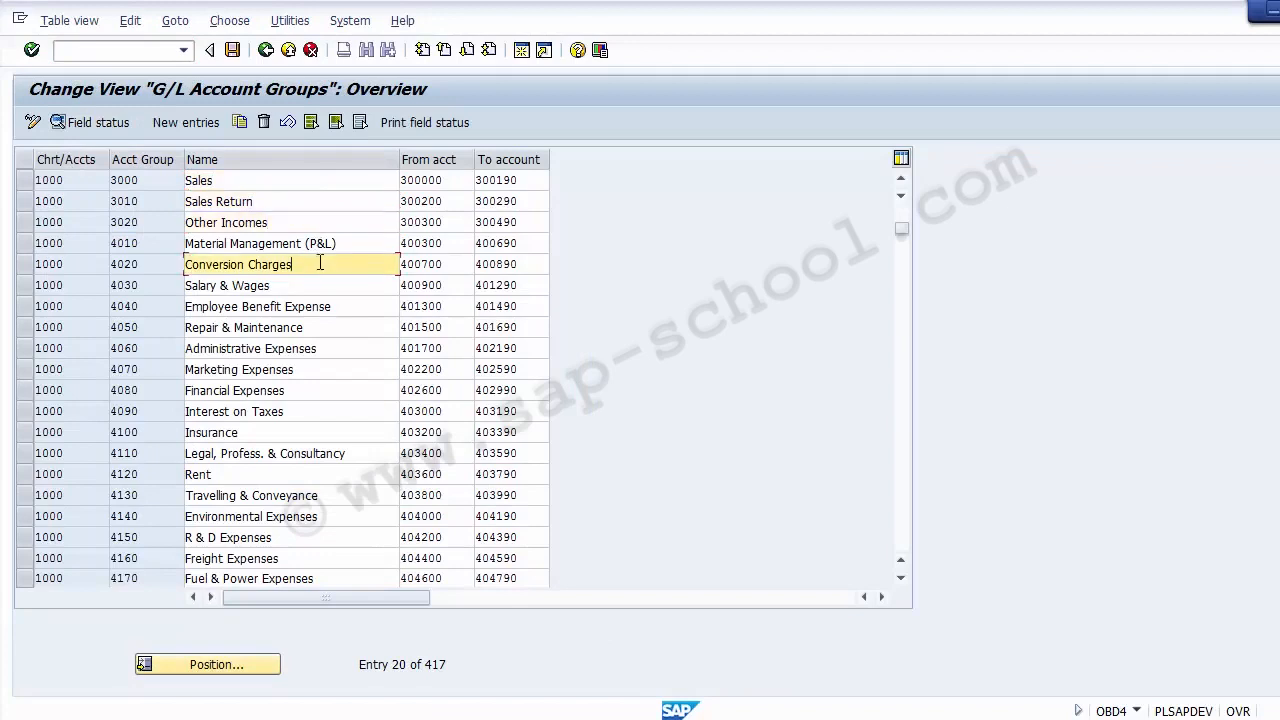
click(318, 304)
click(310, 288)
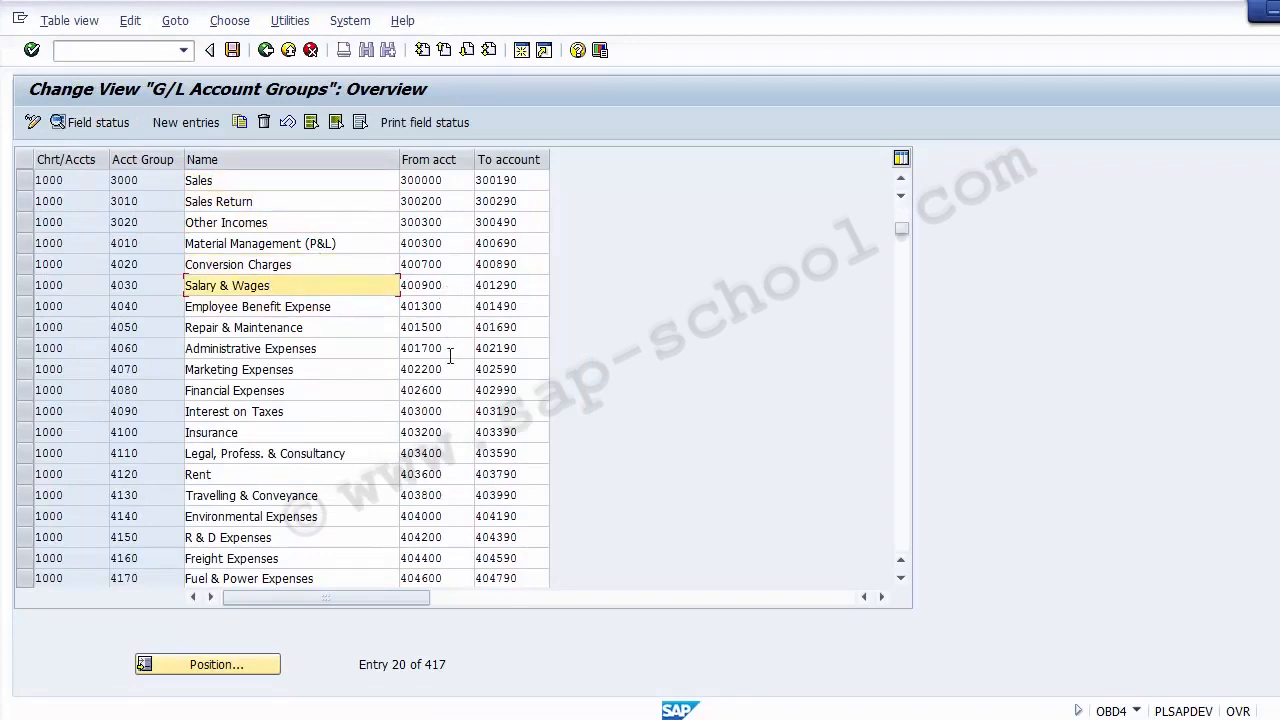
key(Page_Down)
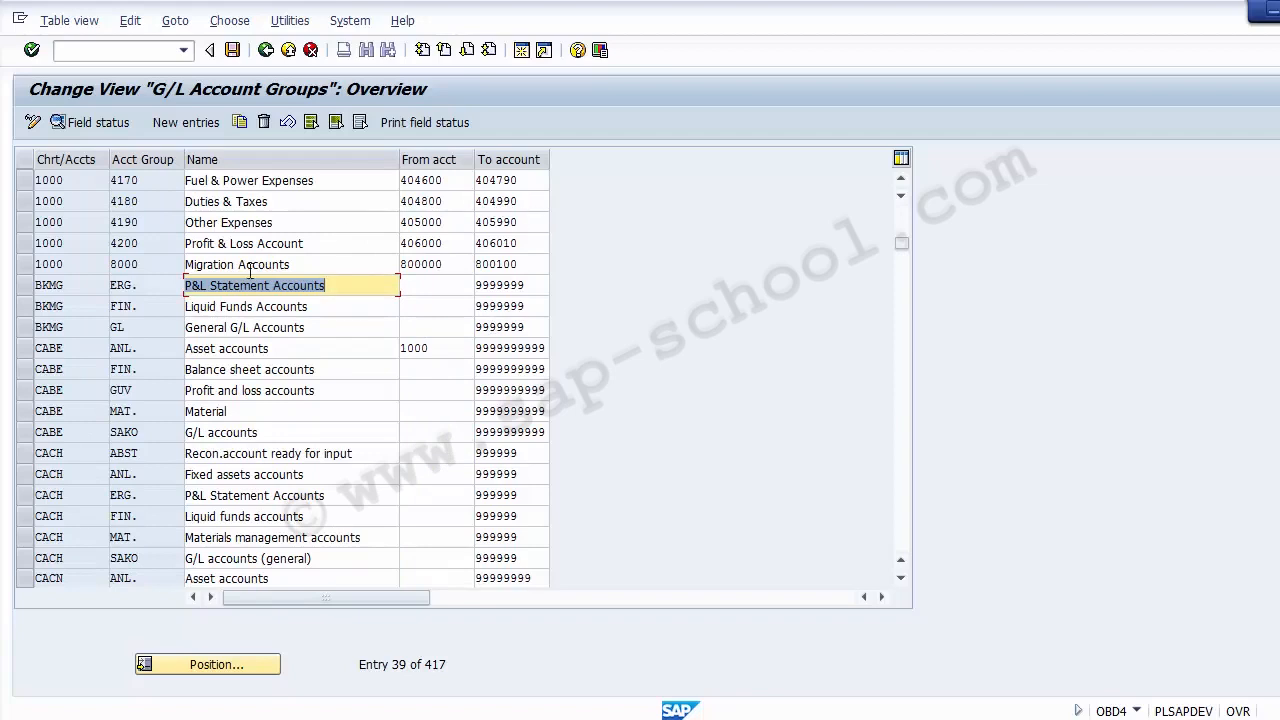
key(Page_Up)
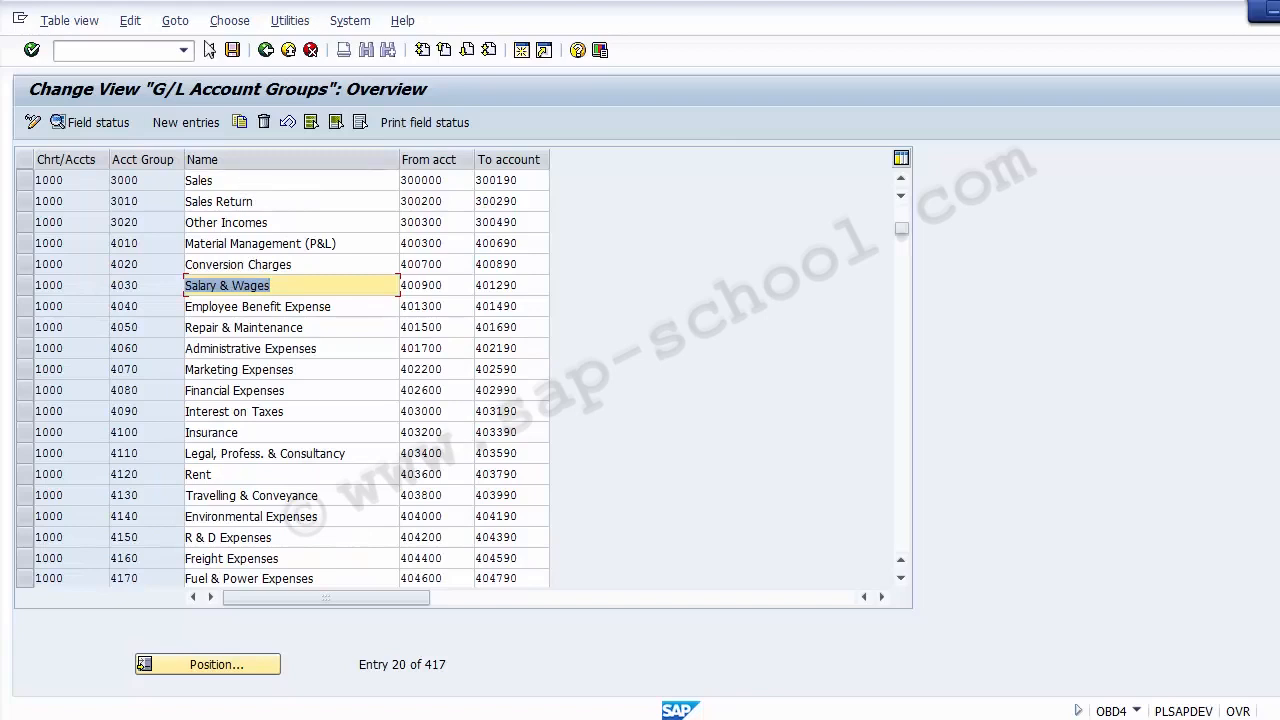
Check the start and end accounts of the Sales Return account group.
drag(262, 203, 186, 202)
click(454, 198)
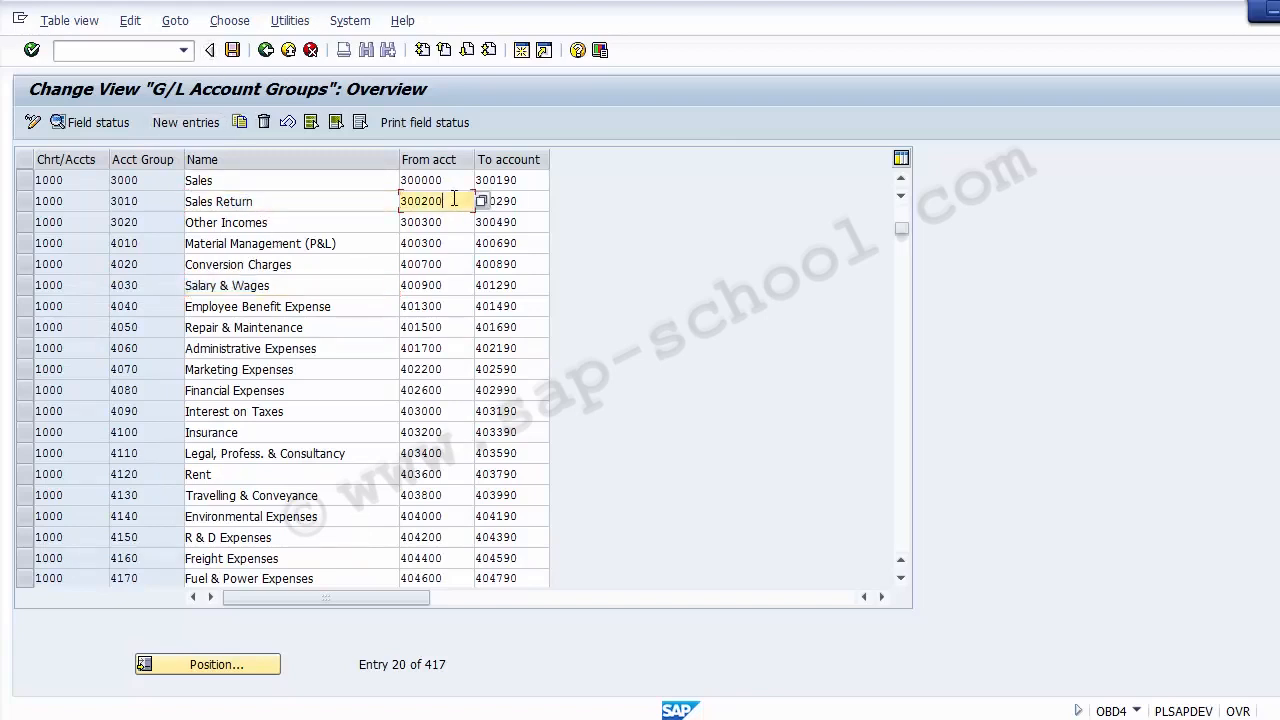
drag(402, 201, 458, 203)
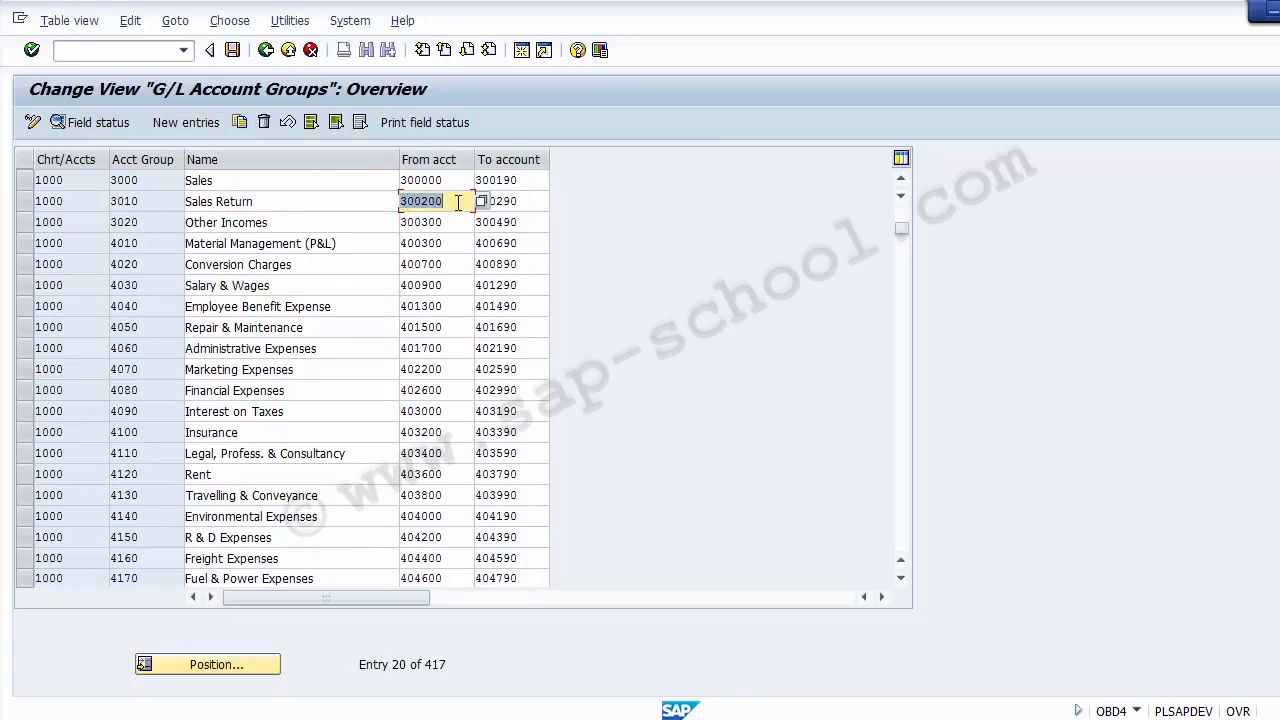
click(527, 203)
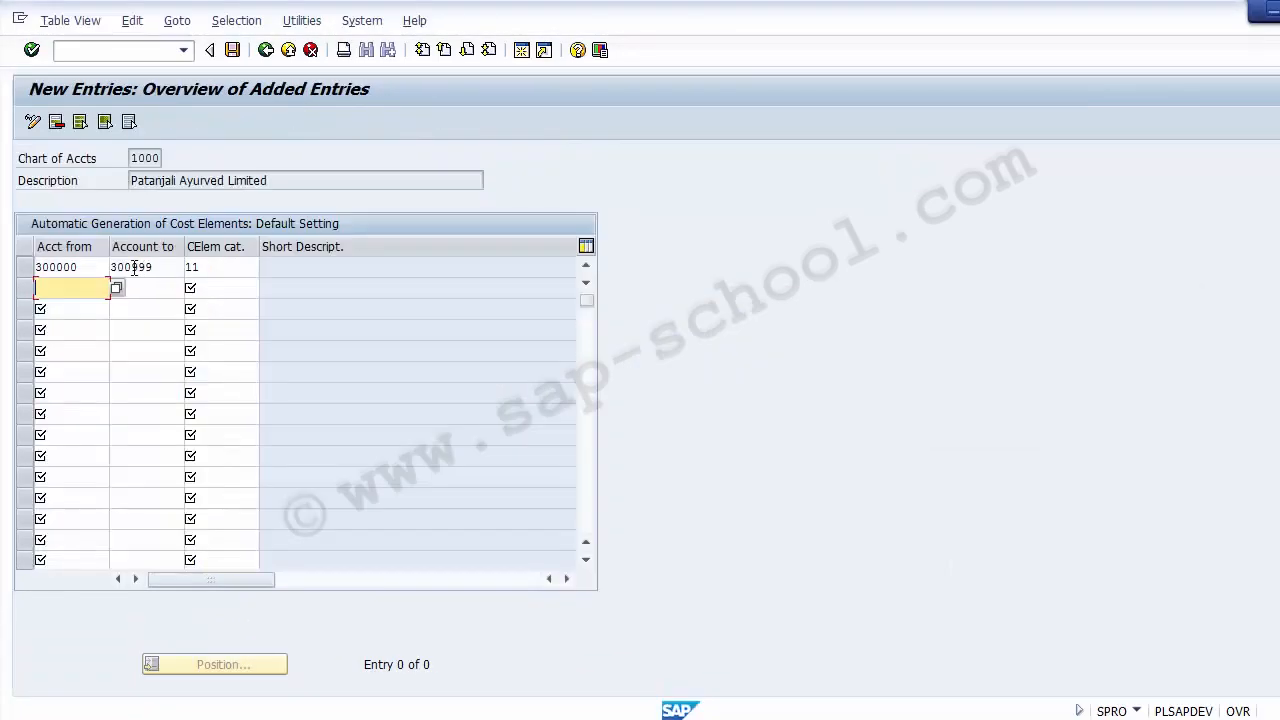
In the default settings session, set the first entry's end account to 300199 and add a second entry from 300200 to 300299.
click(133, 267)
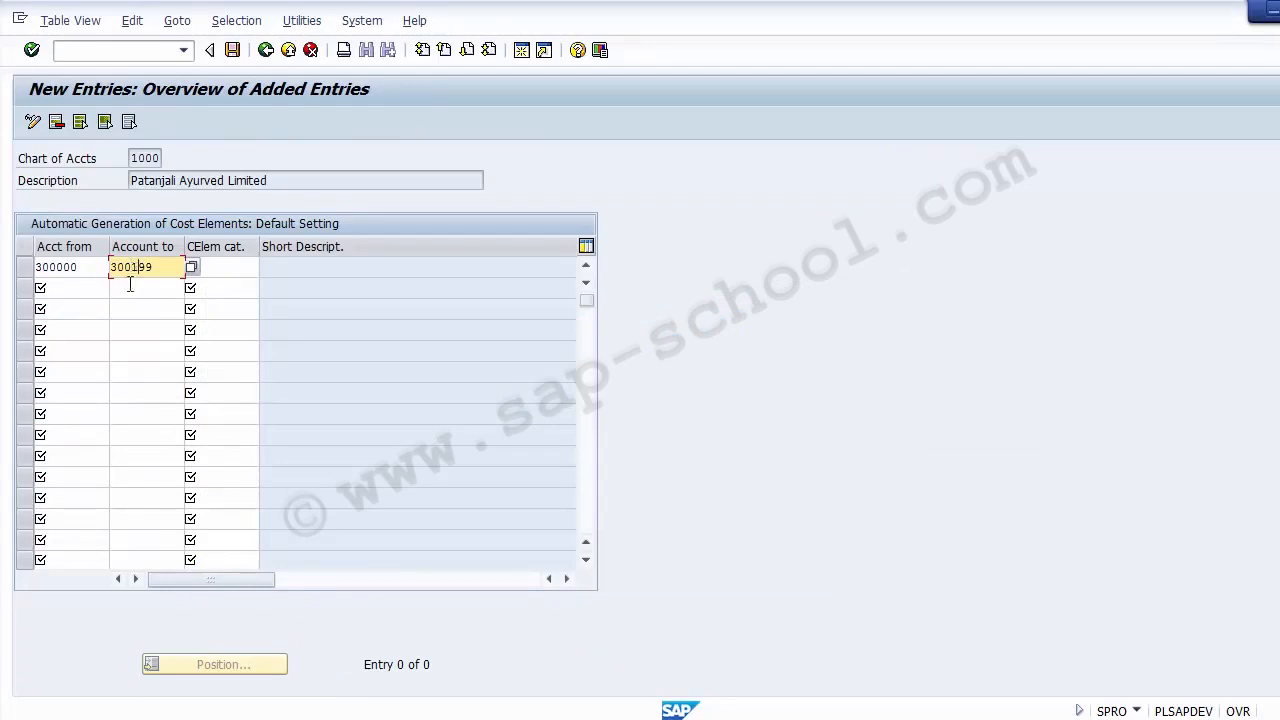
click(93, 294)
text(300200)
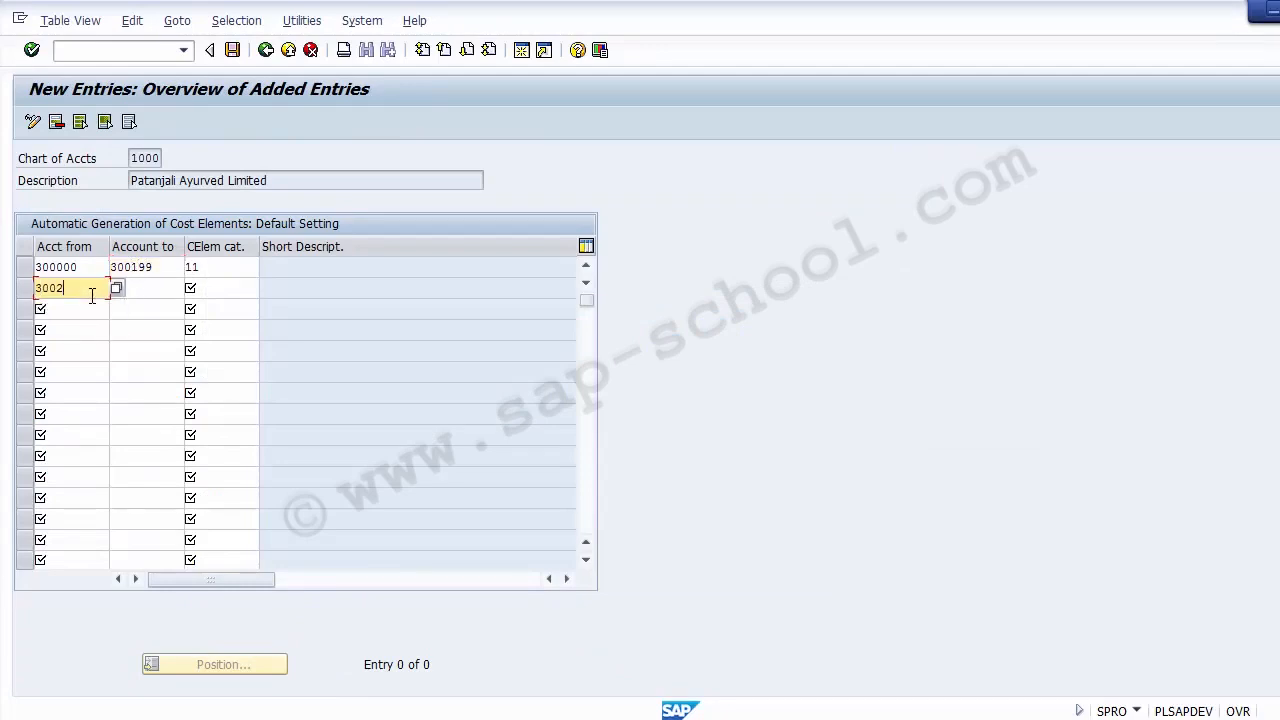
key(Tab)
text(3002)
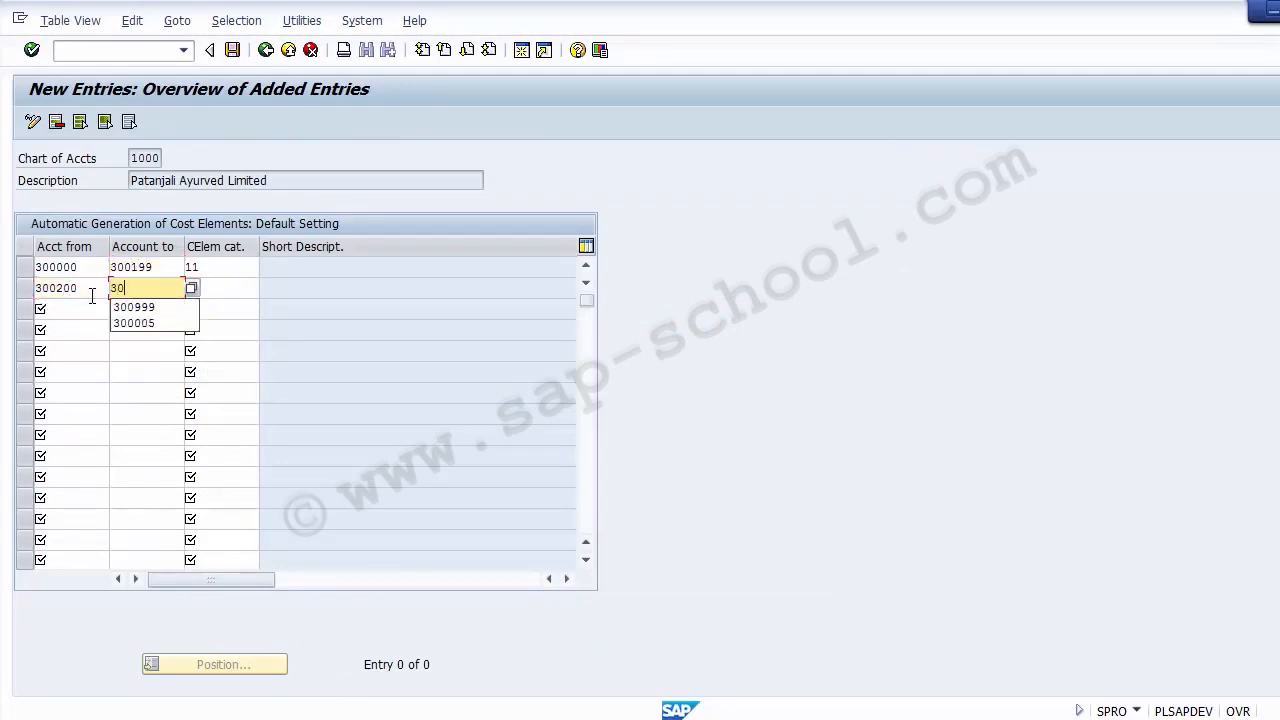
text(99)
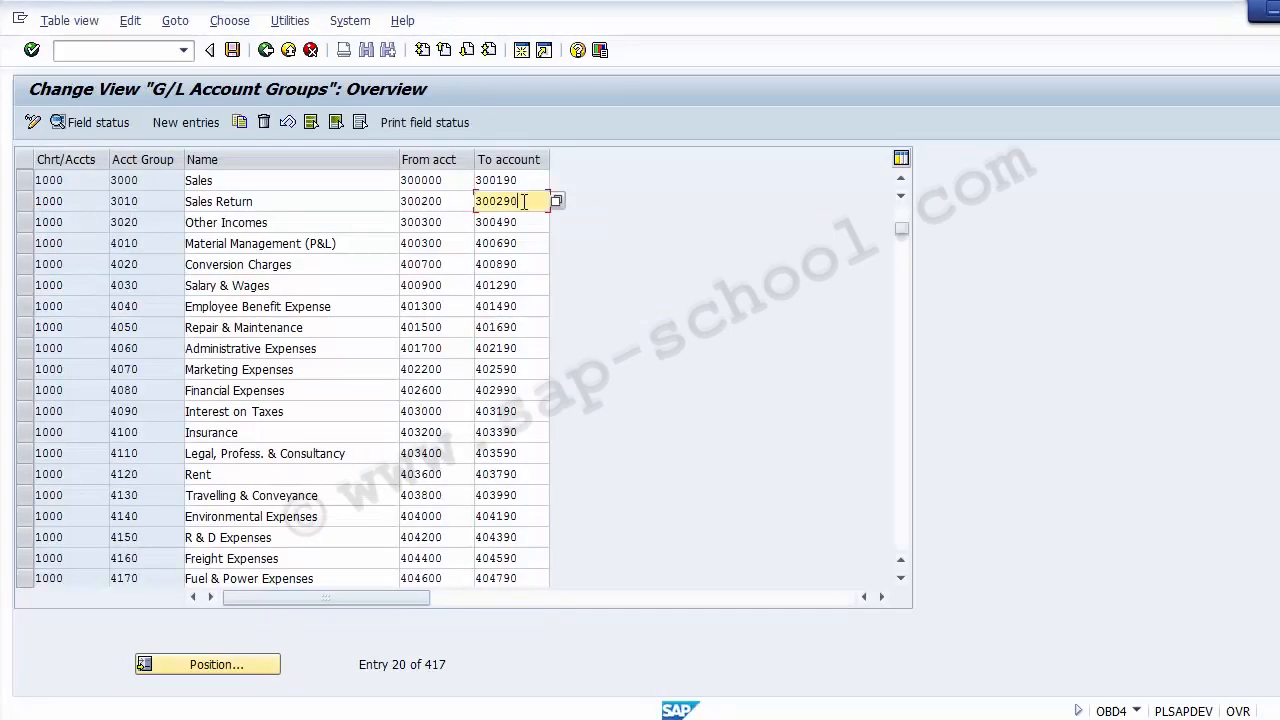
Compare with the G/L account groups and set the end accounts to 300290 for the second entry and 300190 for the first.
key(alt+Tab)
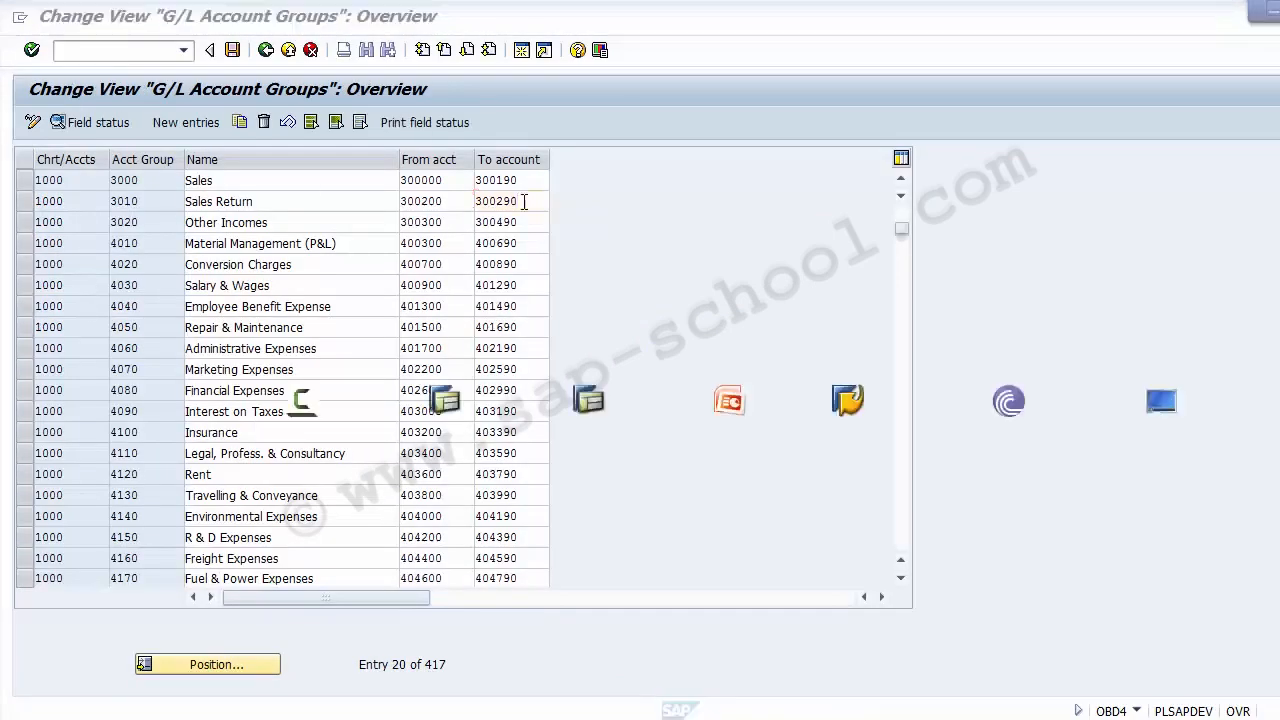
key(BackSpace)
text(00199)
key(Up)
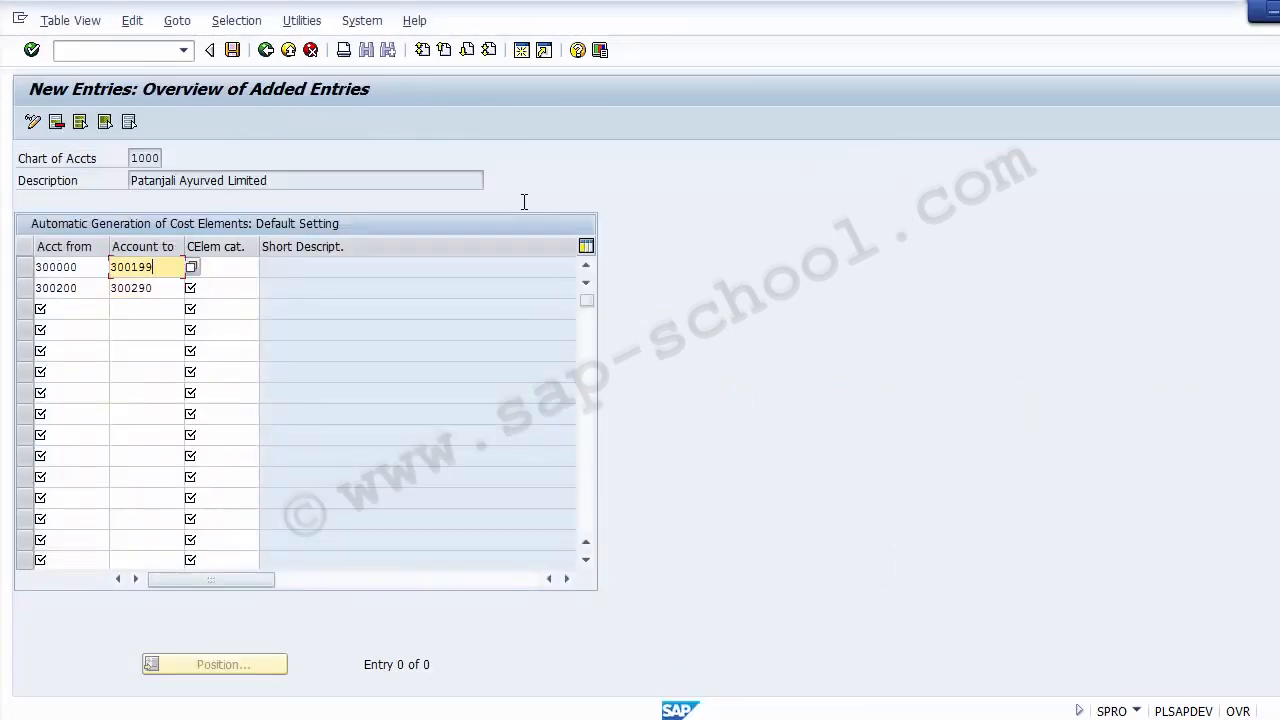
key(BackSpace)
text(0)
key(alt+Tab)
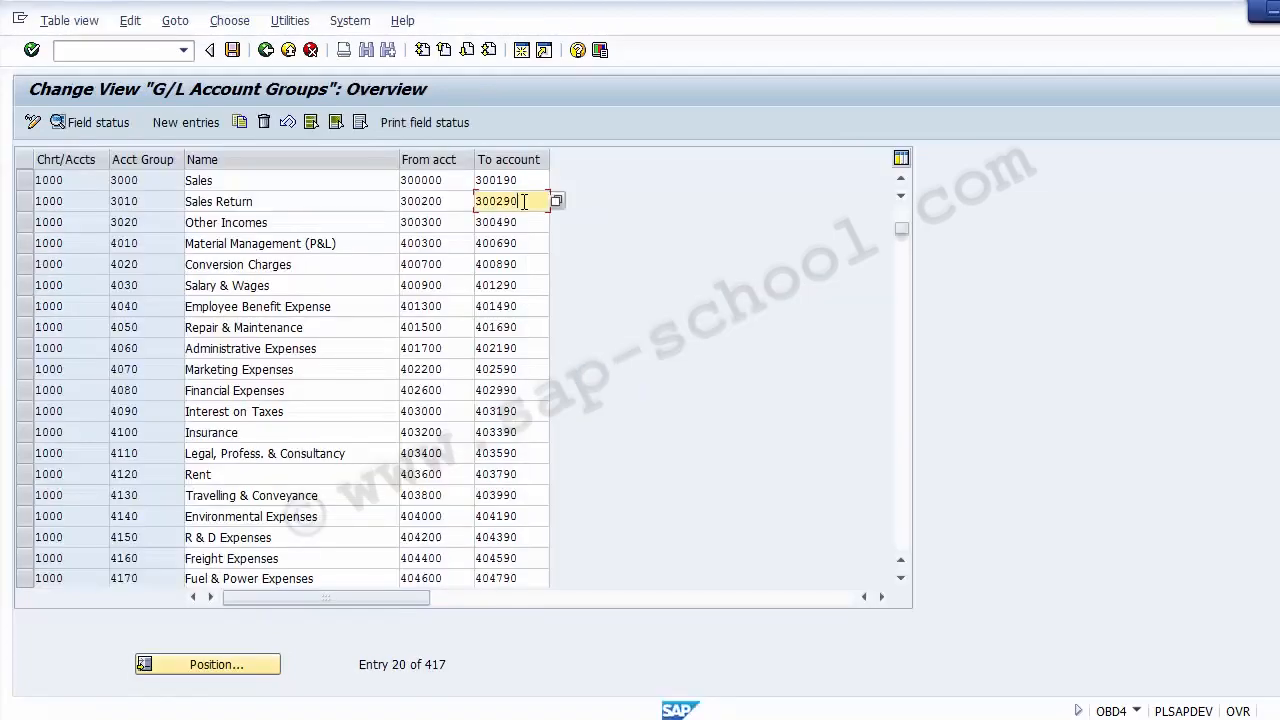
key(alt+Tab)
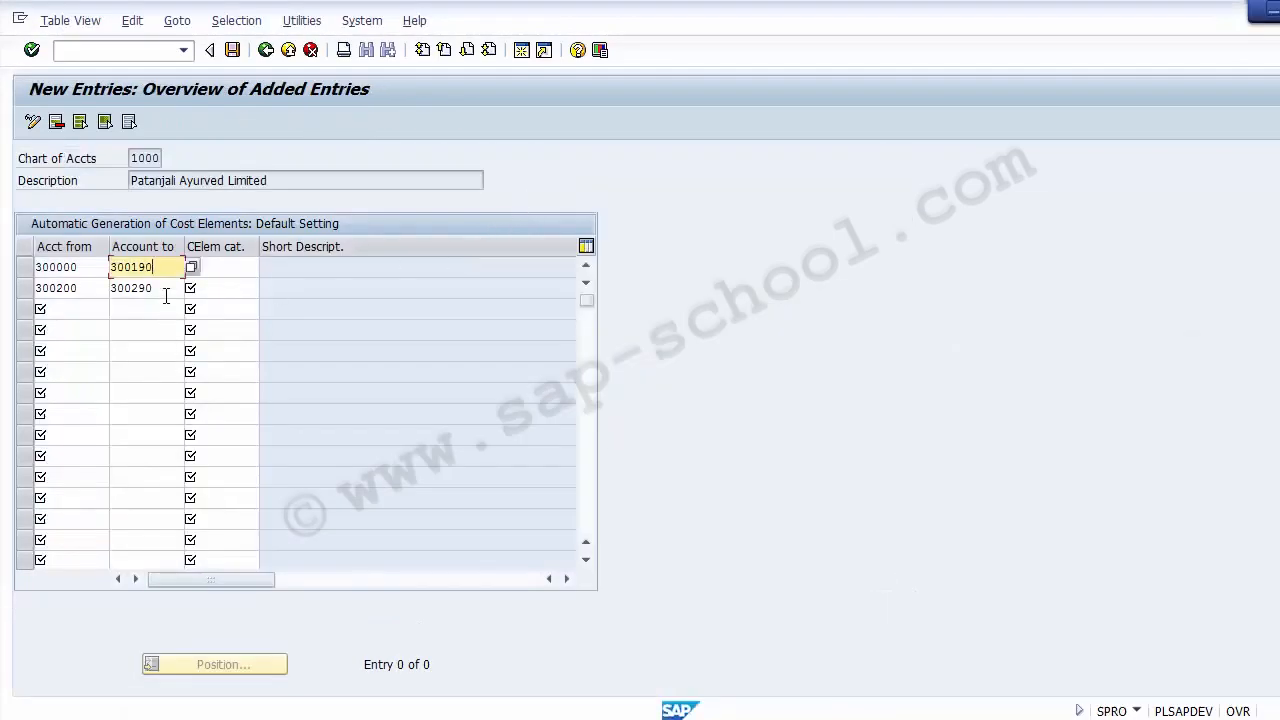
Set cost element category 11 for the 300000–300190 entry and 12 (Sales deduction) for the 300200–300290 entry.
click(166, 292)
click(242, 287)
key(alt+Tab)
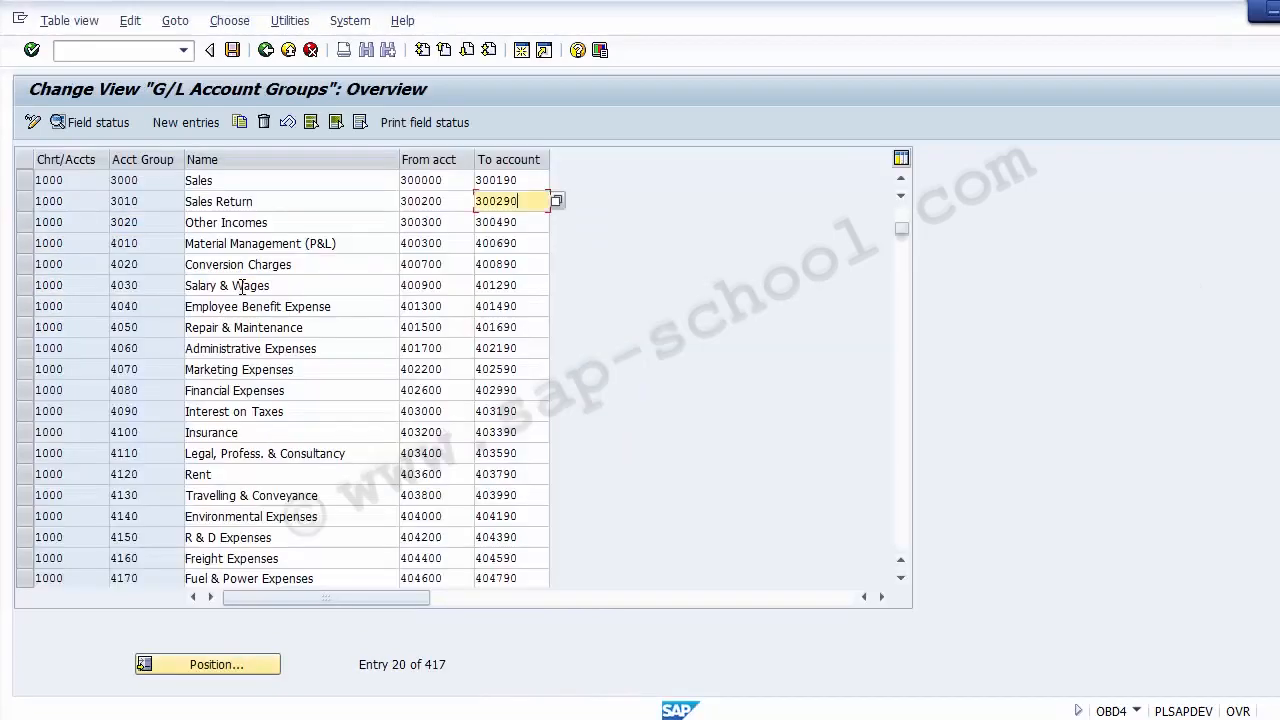
key(alt+Tab)
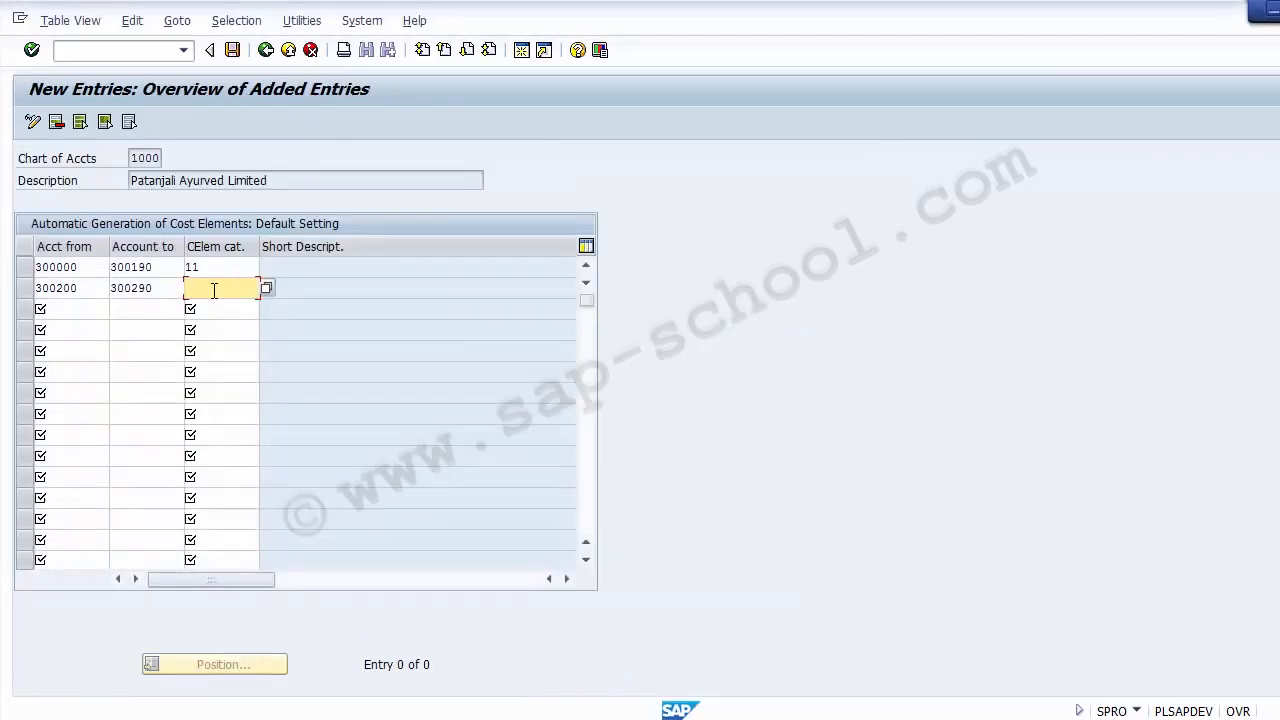
click(267, 288)
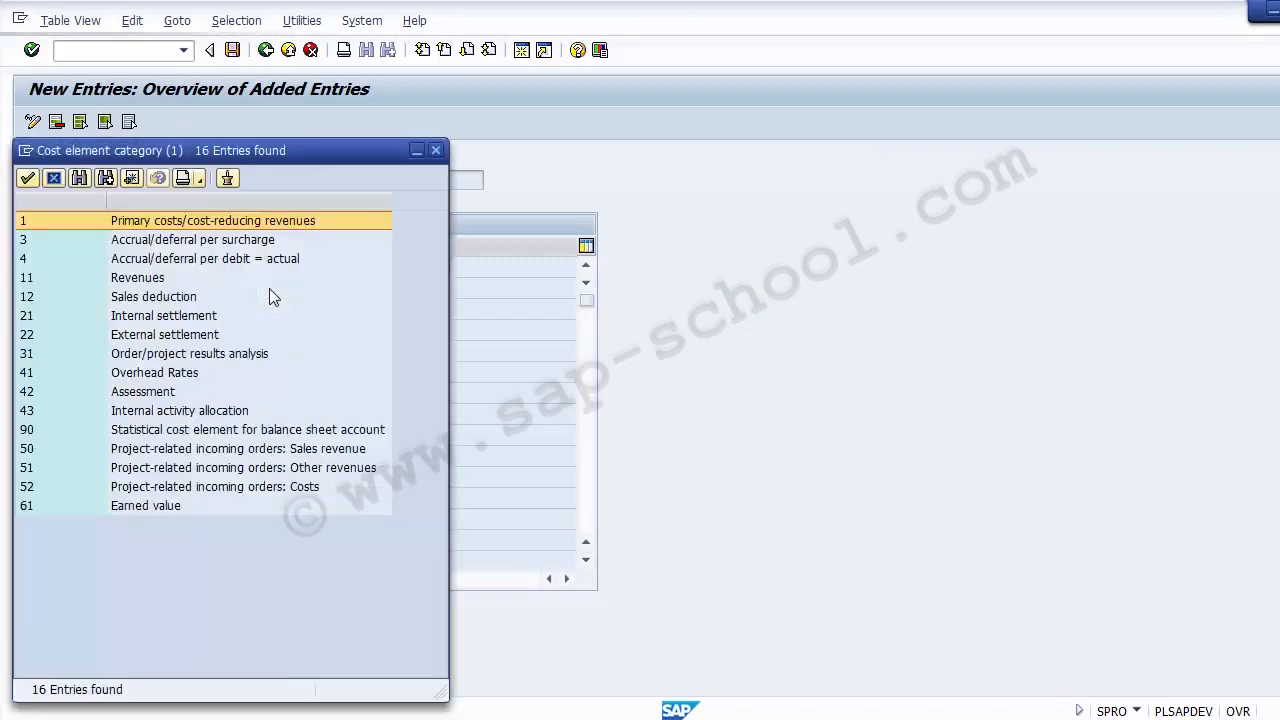
click(184, 298)
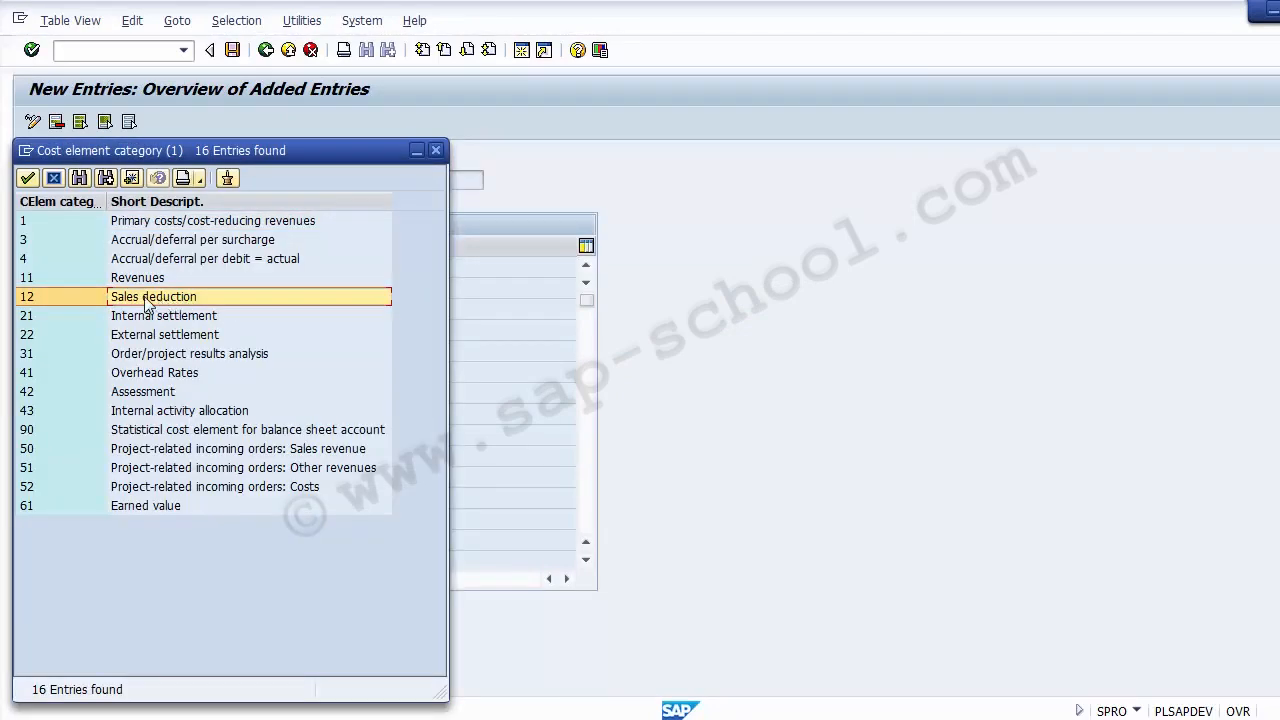
double_click(146, 297)
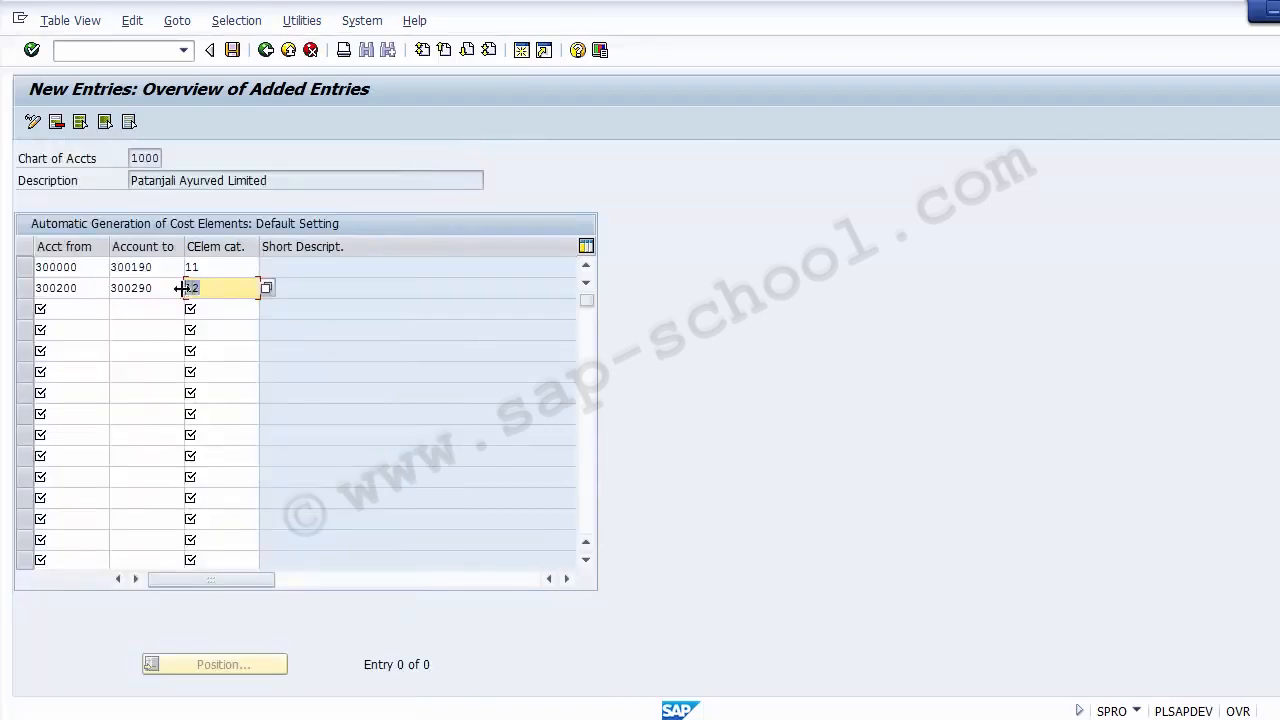
Add a third entry for accounts 400000 to 400999 with cost element category 1 (Primary costs/cost-reducing revenues).
click(84, 307)
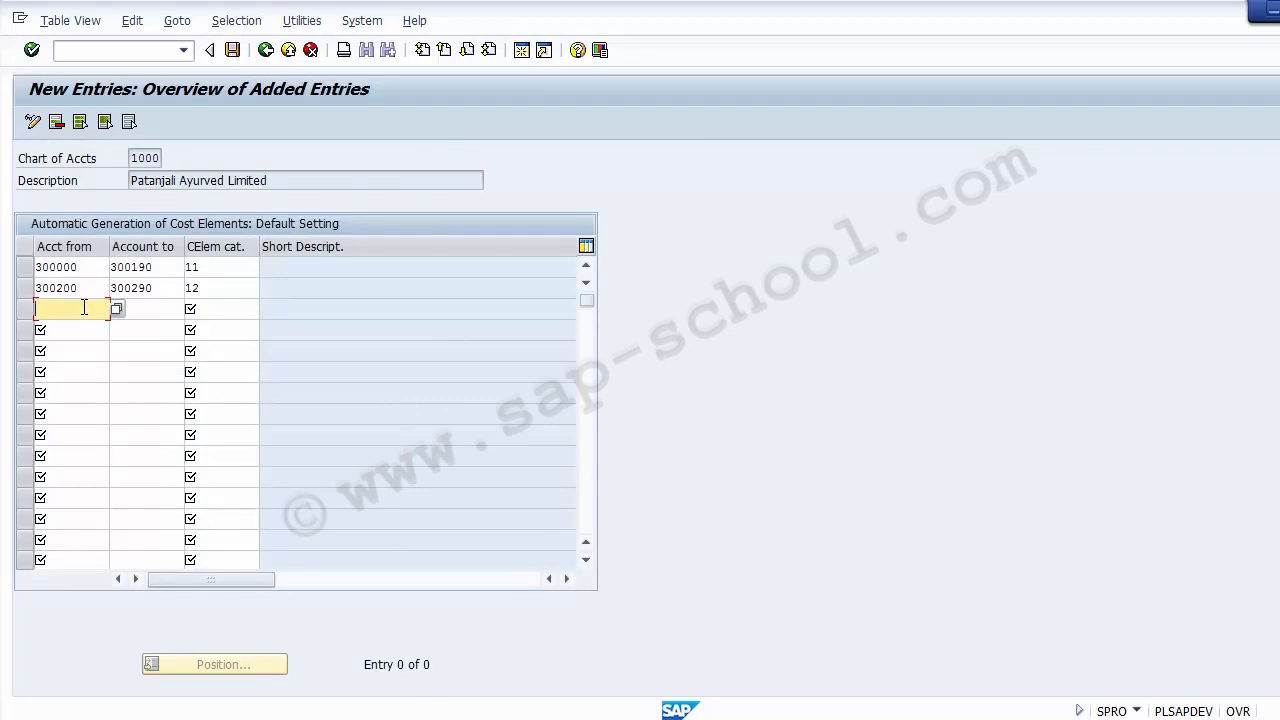
text(400000)
key(Tab)
text(40)
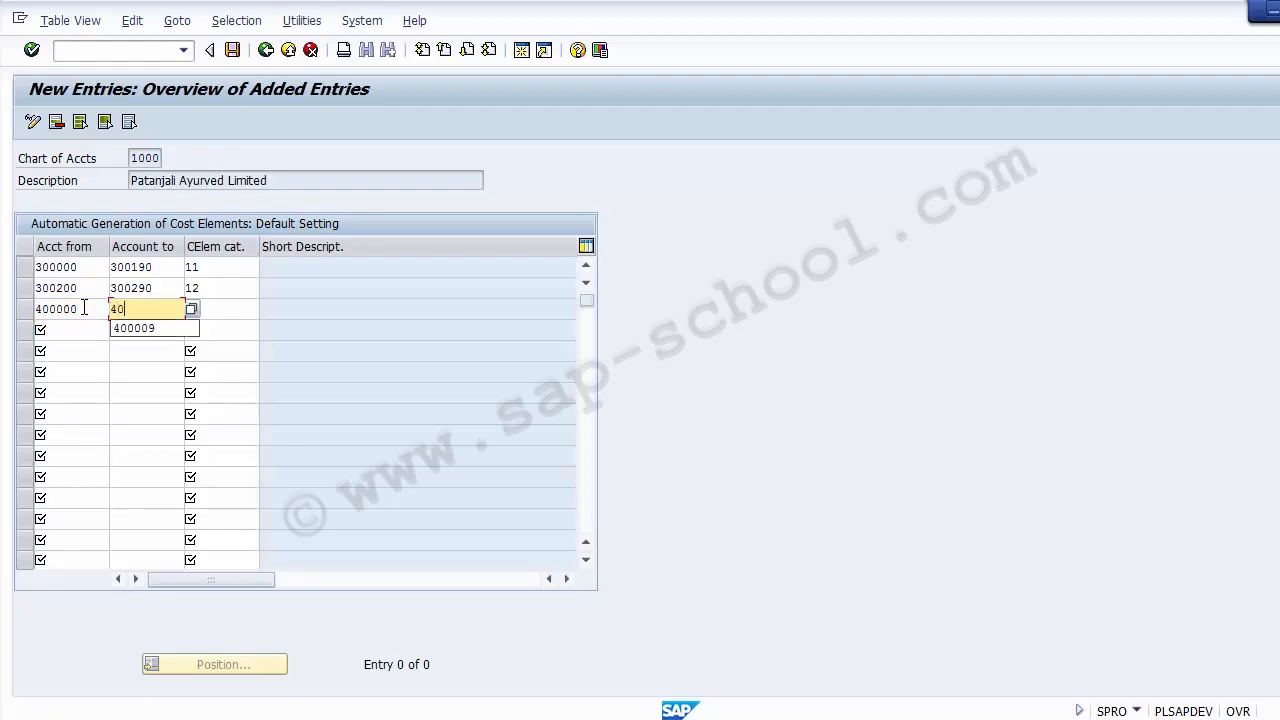
text(0999)
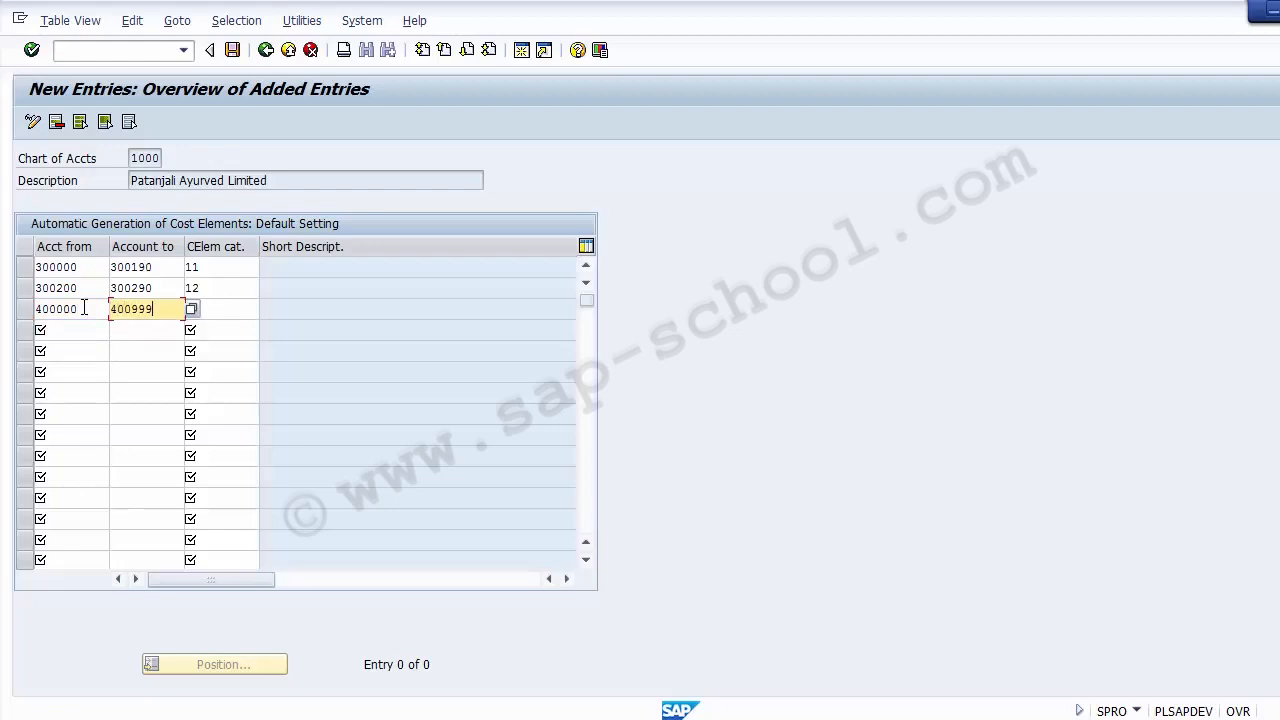
click(216, 305)
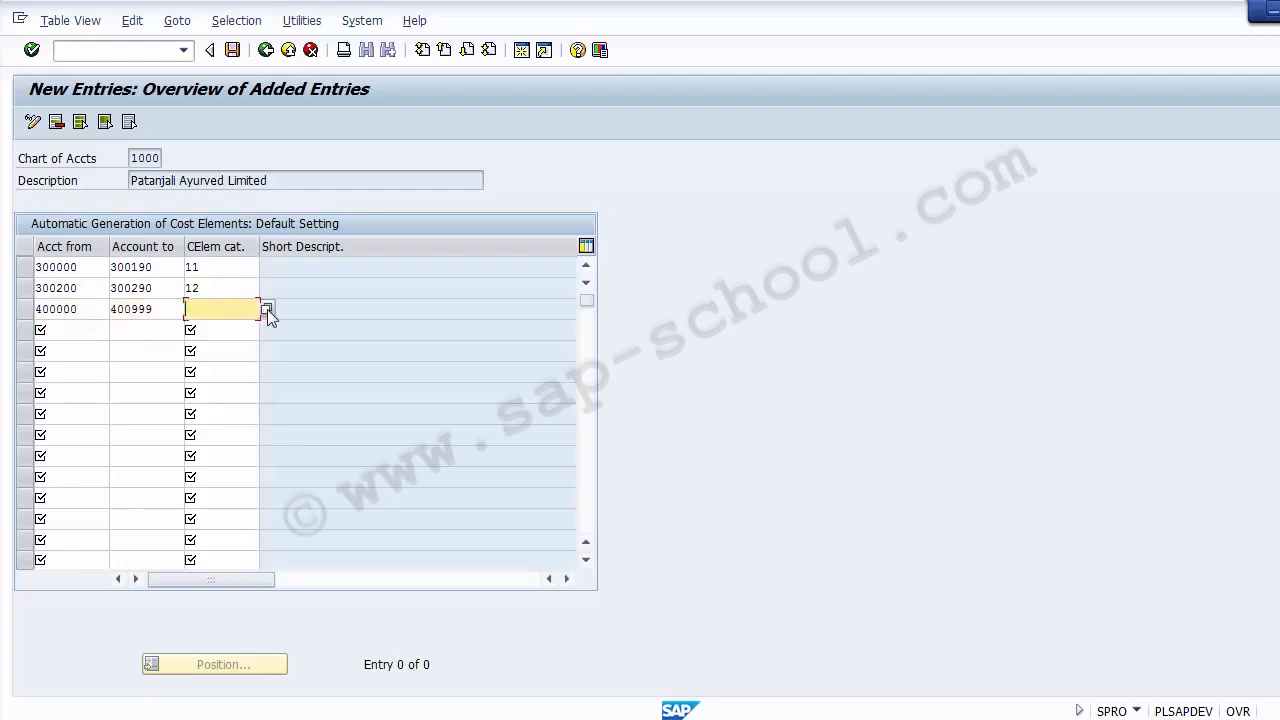
click(267, 309)
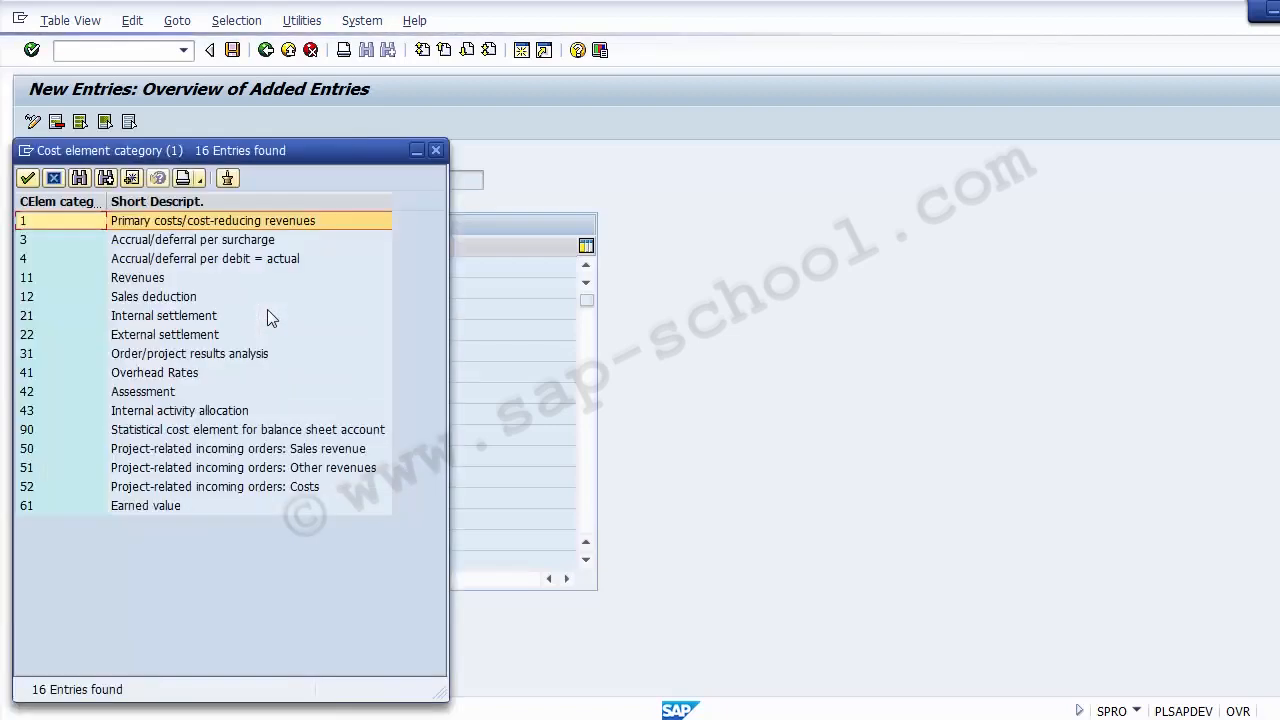
click(84, 222)
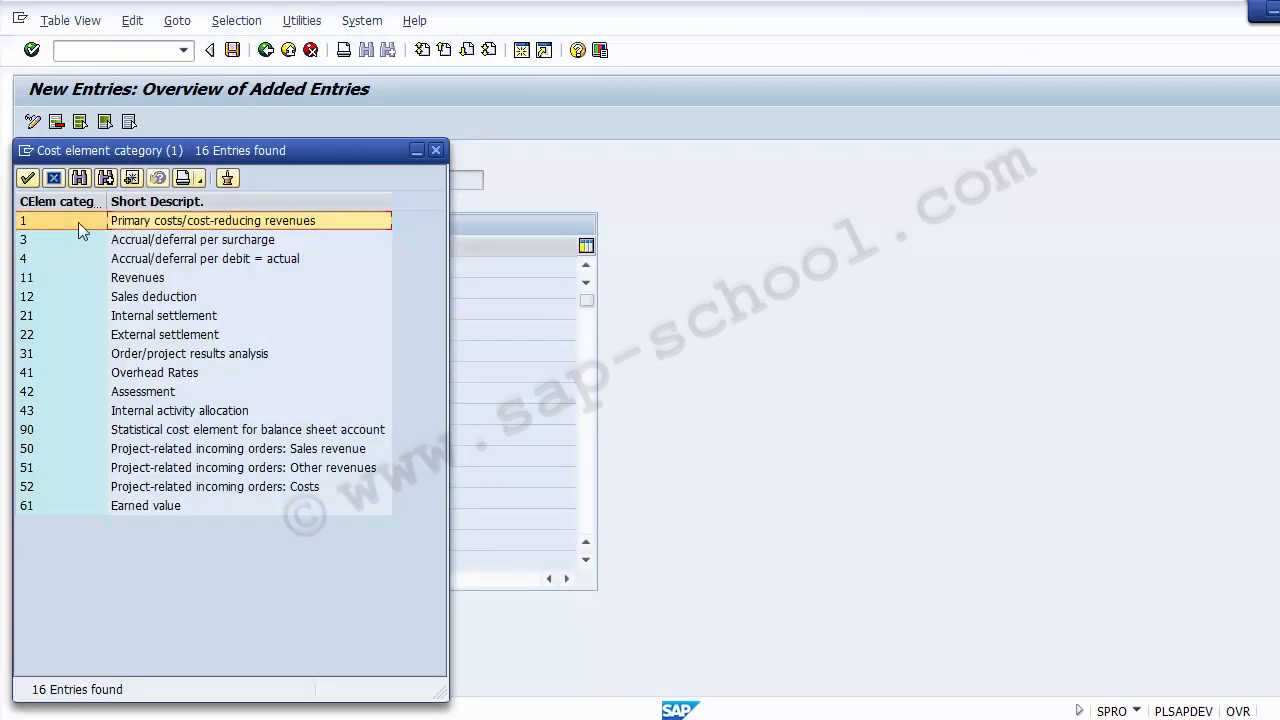
double_click(77, 222)
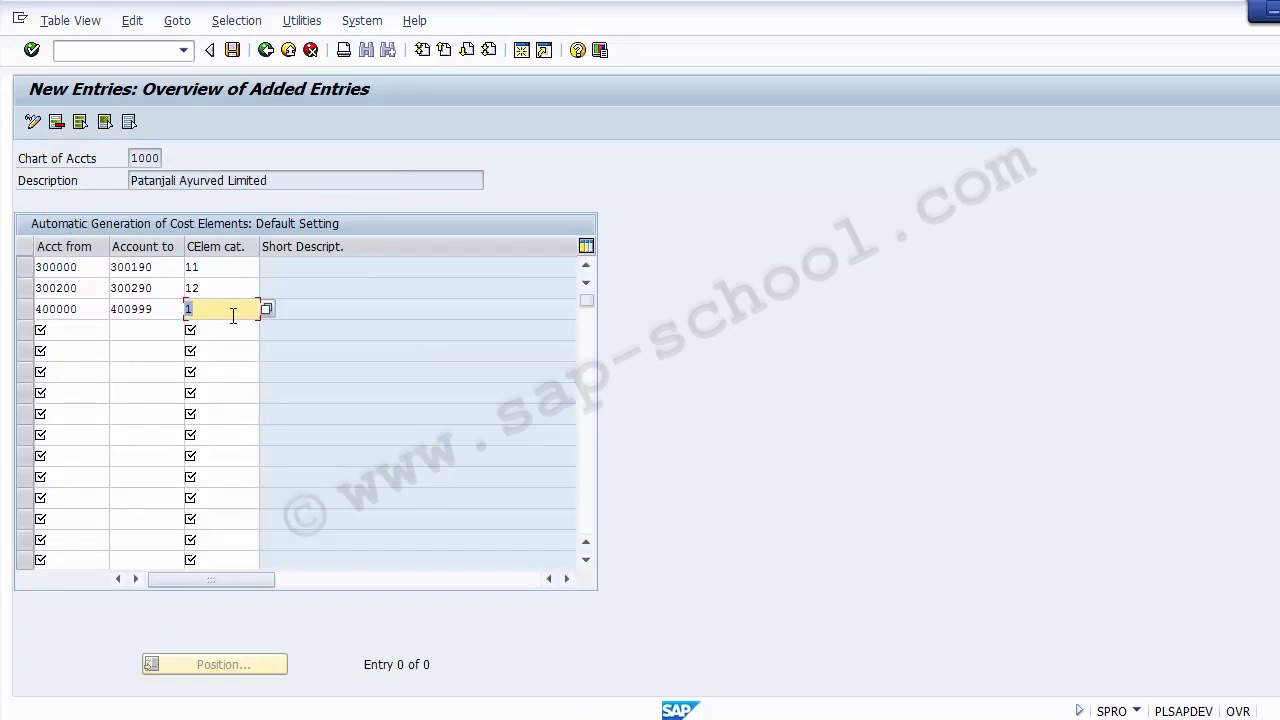
Look over the available cost element categories, set the third entry's end account to 499999 and save the default settings.
key(F4)
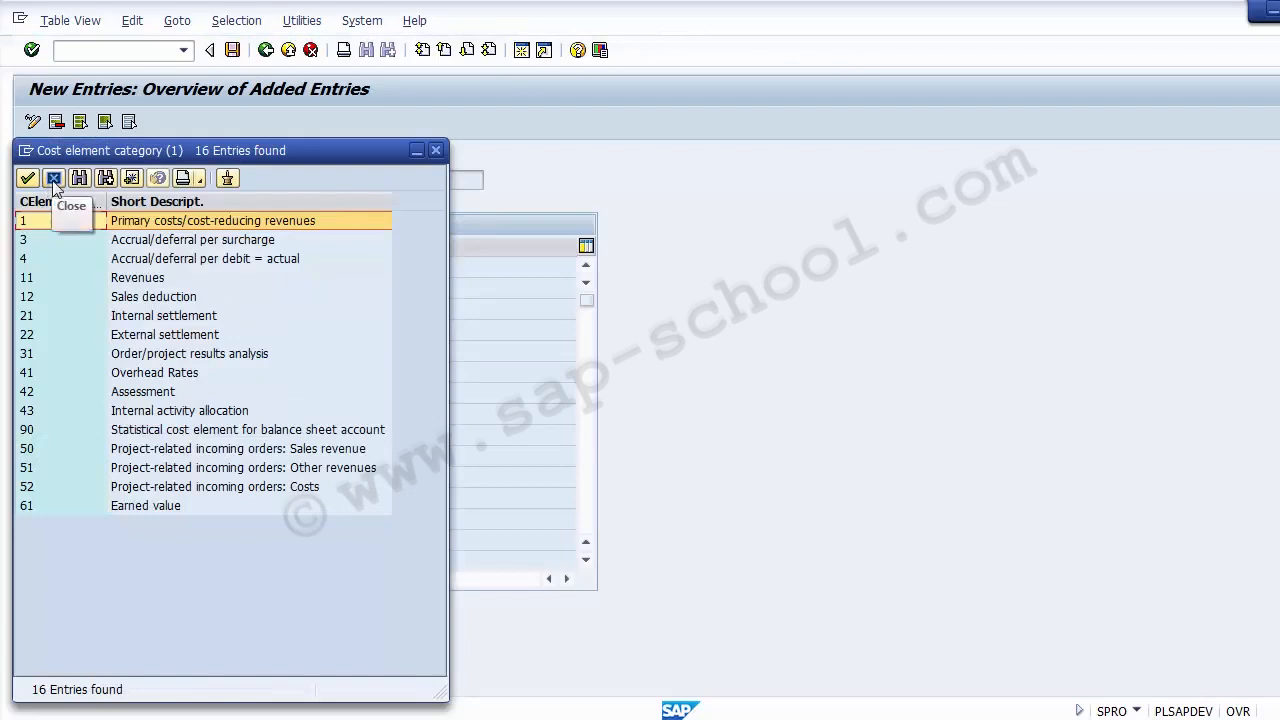
click(139, 320)
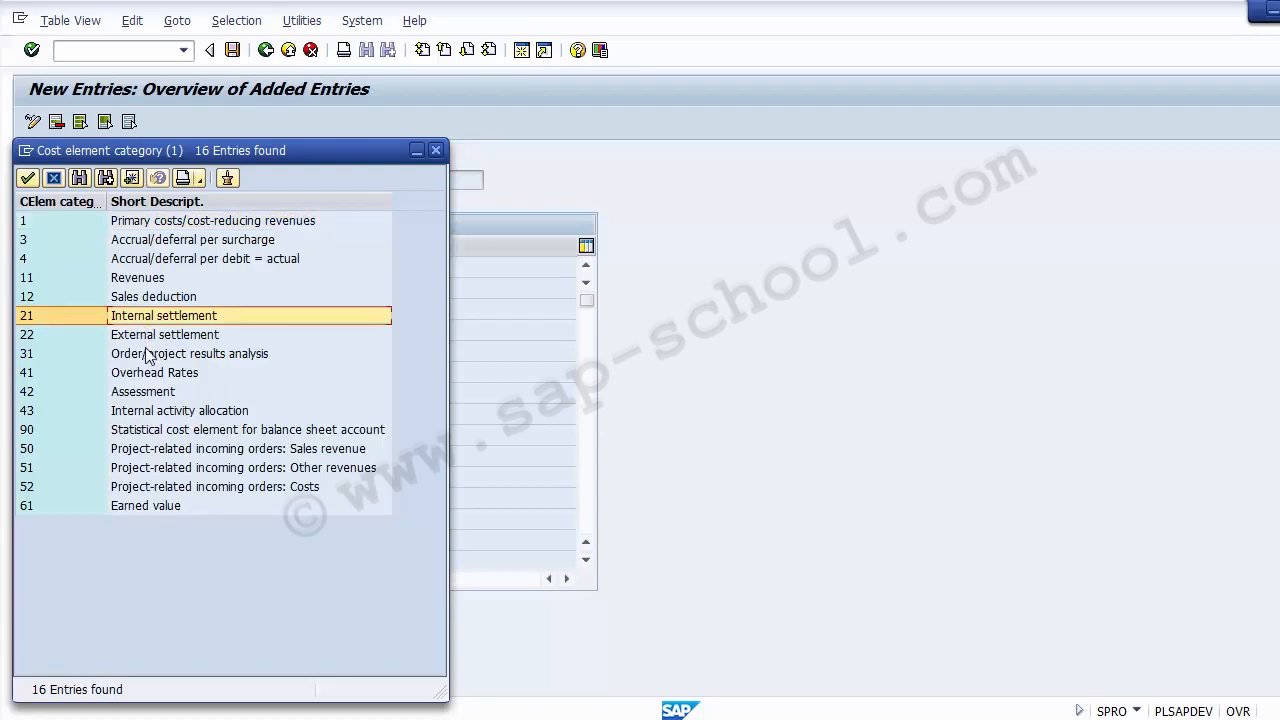
click(148, 356)
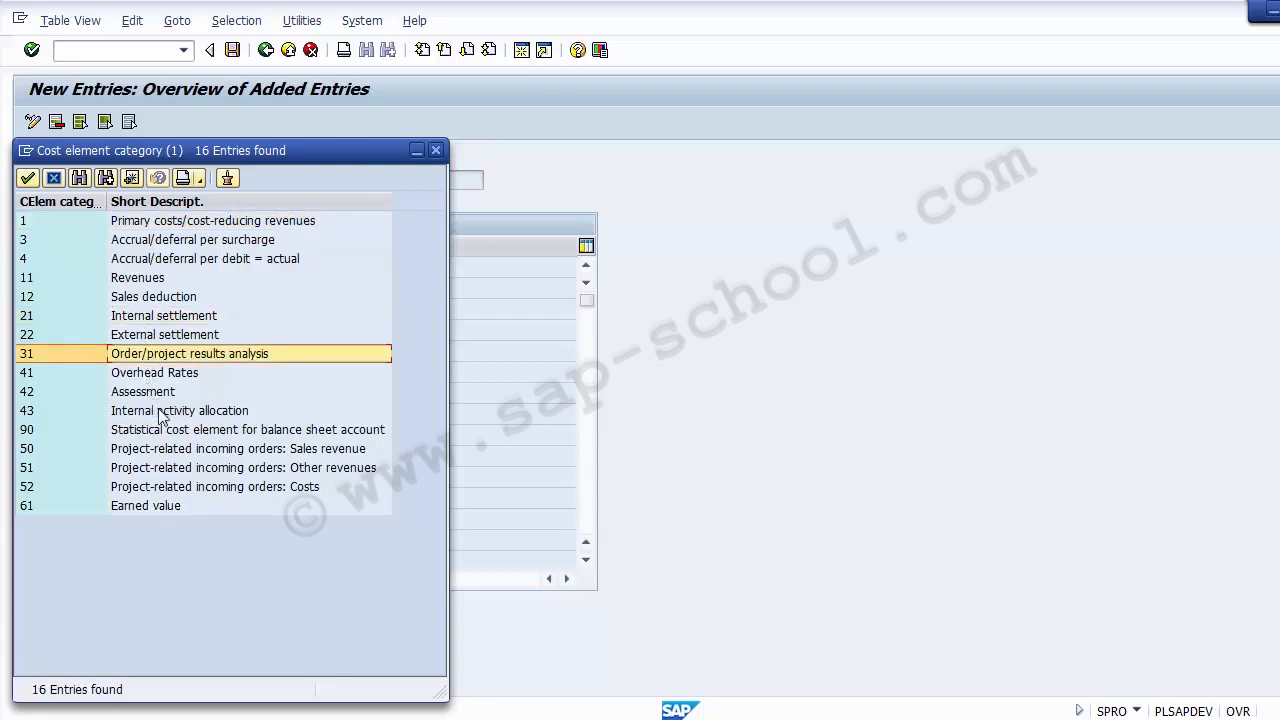
click(27, 177)
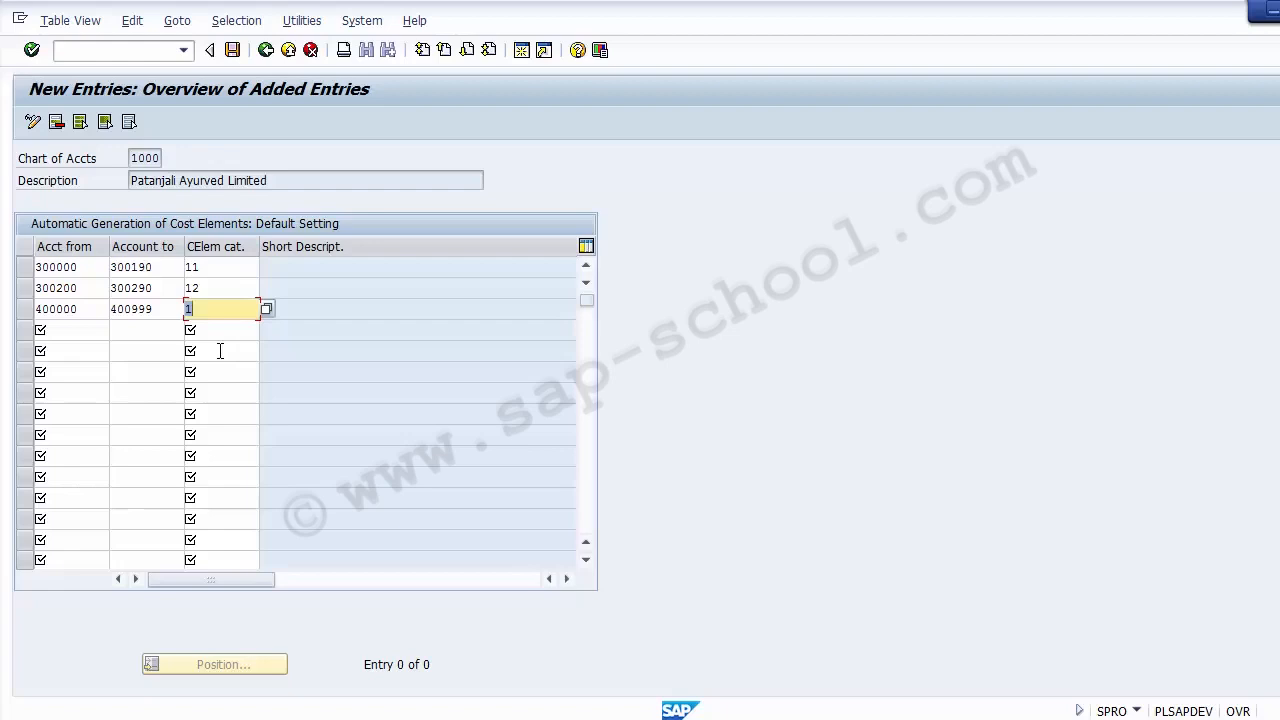
click(235, 55)
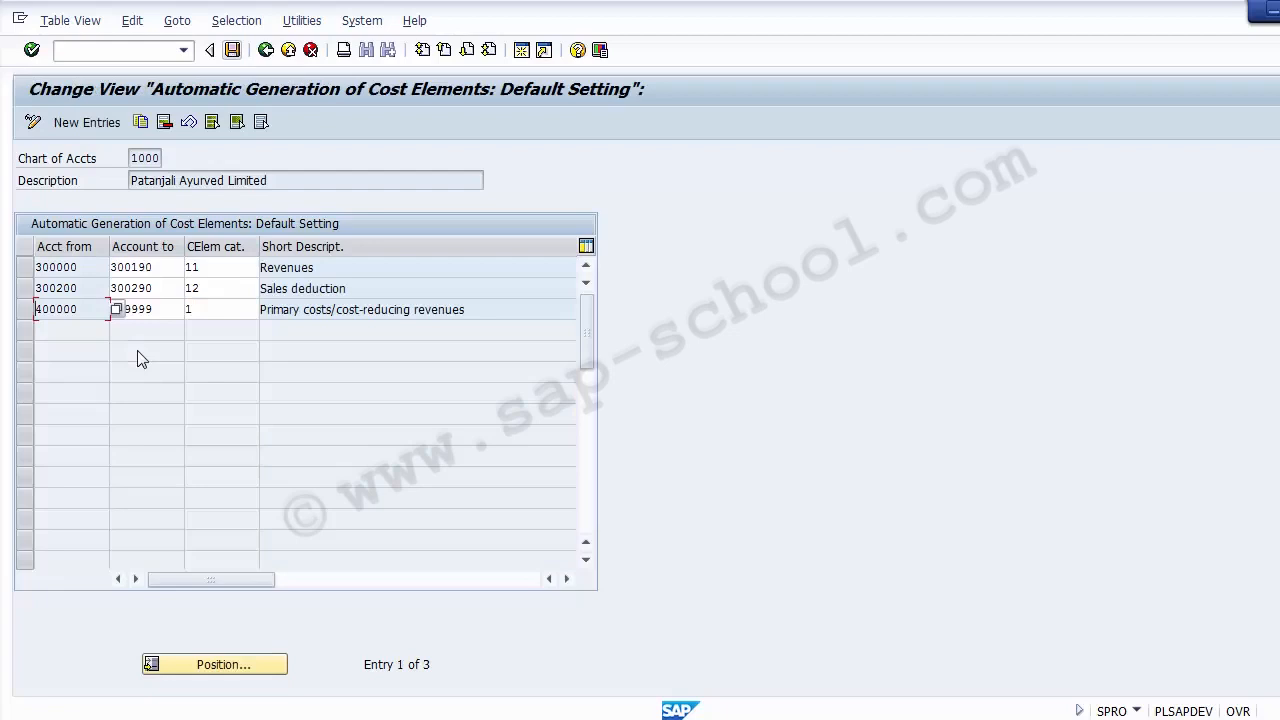
click(382, 312)
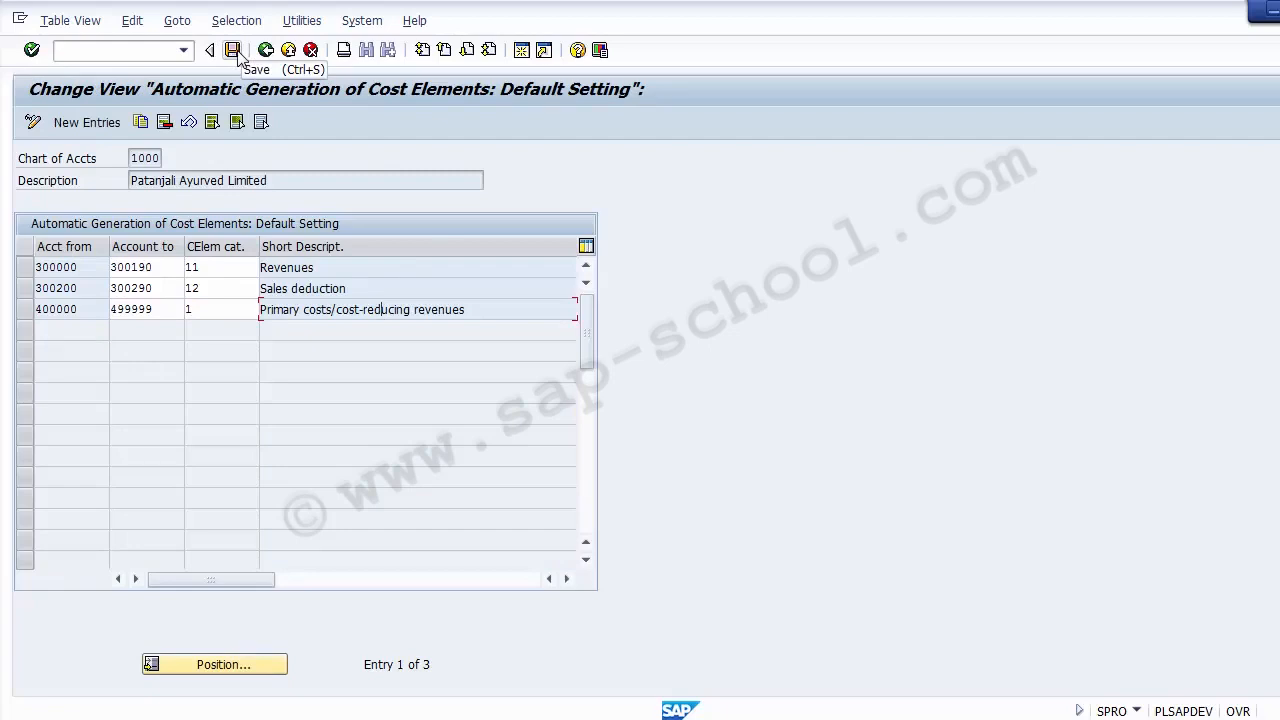
Review the account ranges and cost element categories of the three saved default settings.
click(98, 268)
click(141, 269)
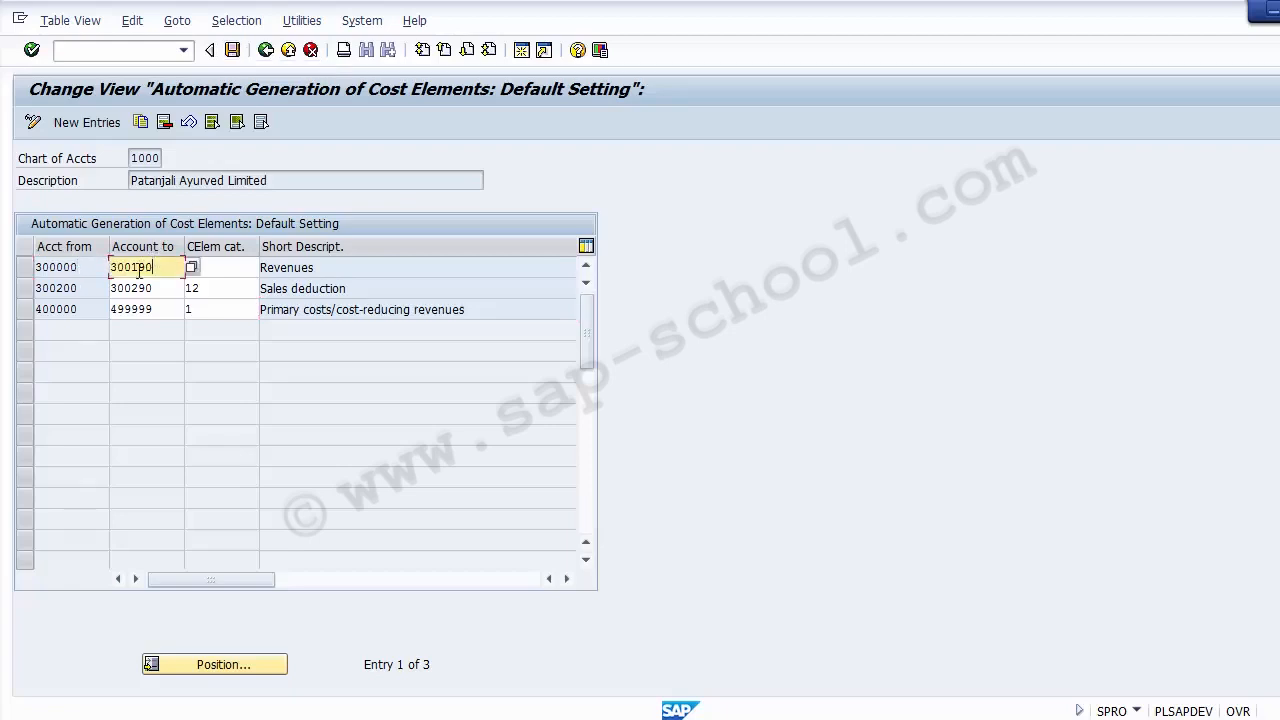
click(83, 287)
click(132, 288)
click(222, 266)
click(224, 288)
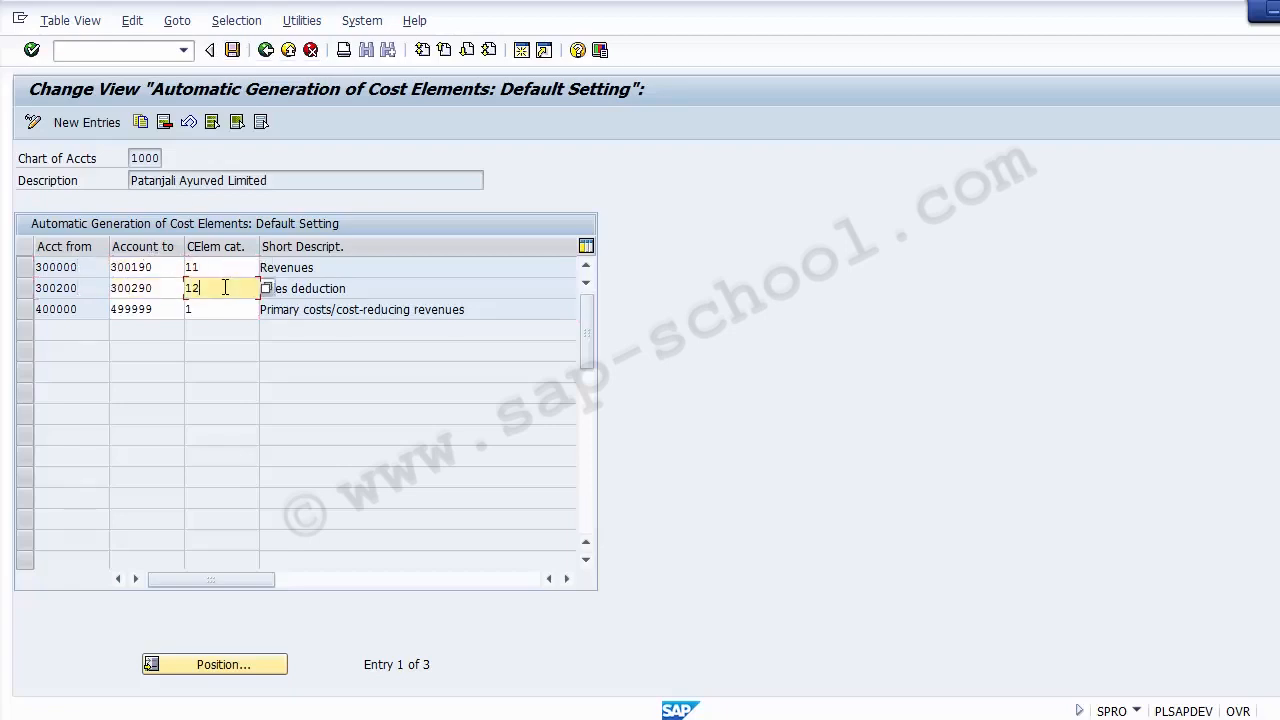
click(221, 310)
click(218, 288)
click(217, 268)
click(217, 287)
click(214, 302)
click(213, 287)
click(212, 270)
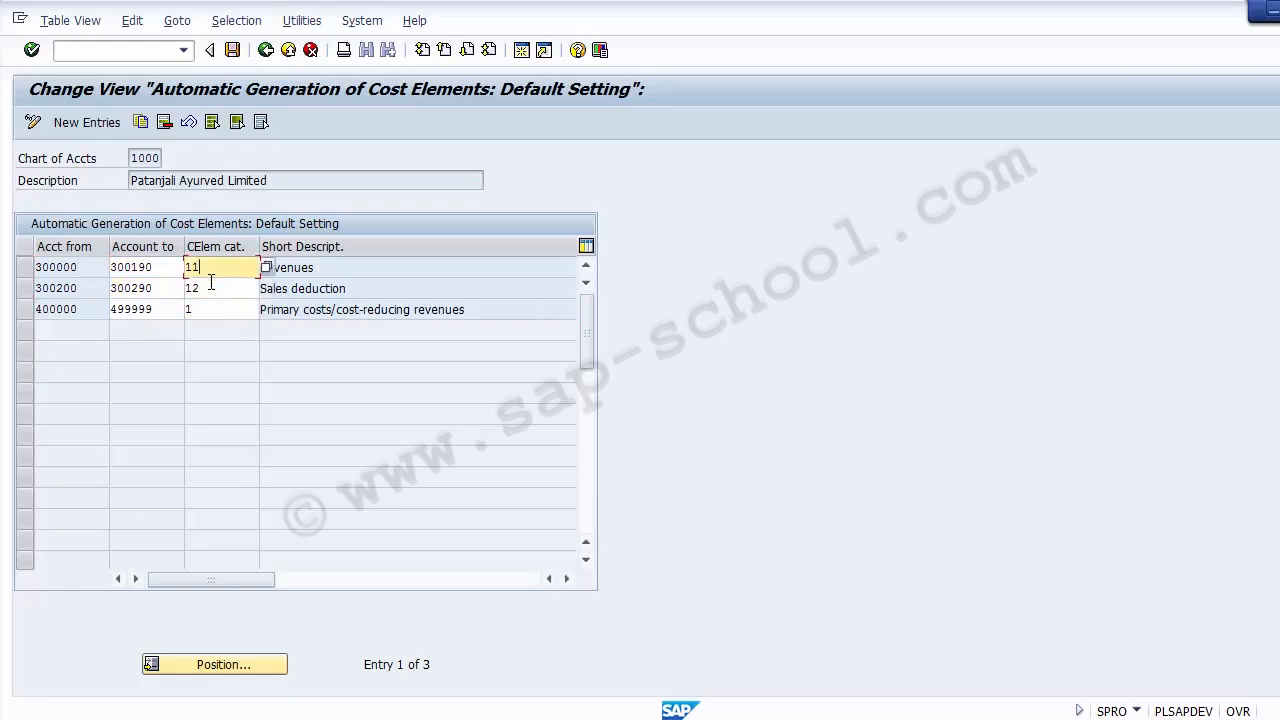
click(211, 284)
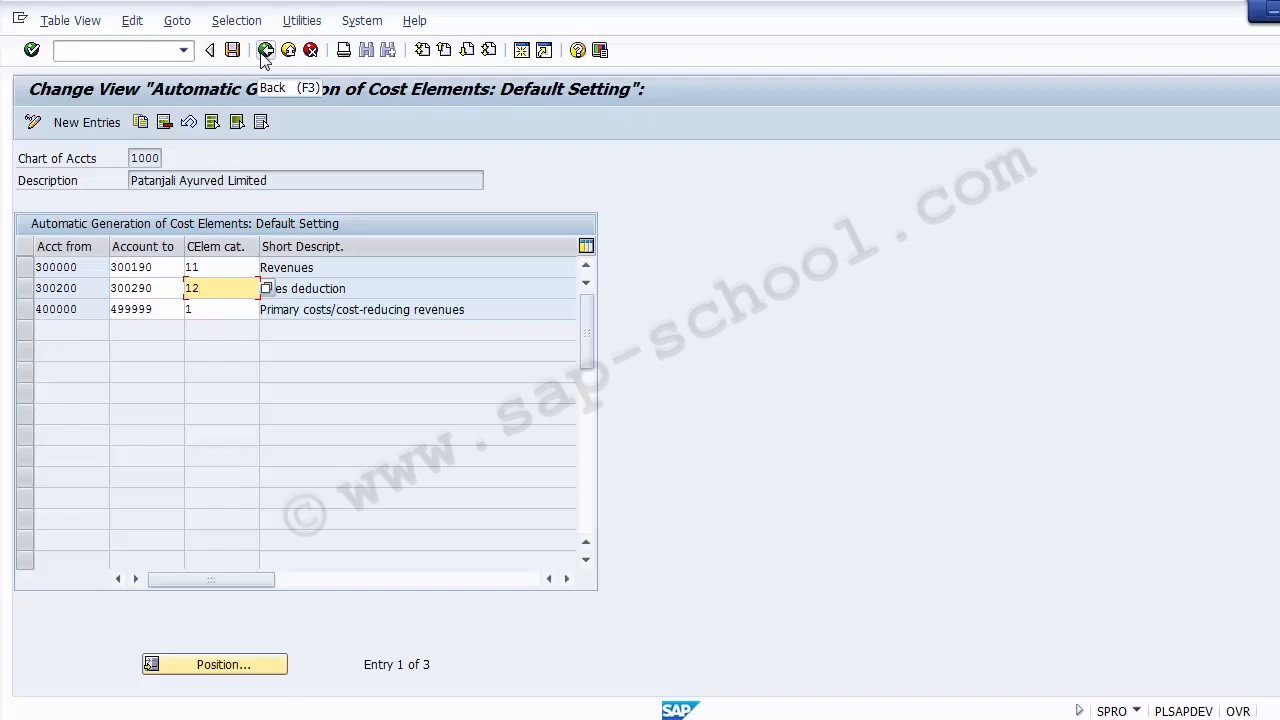
Switch to the PowerPoint slide on cost element creation to check the automatic creation sequence, and return to the SAP default settings.
click(462, 718)
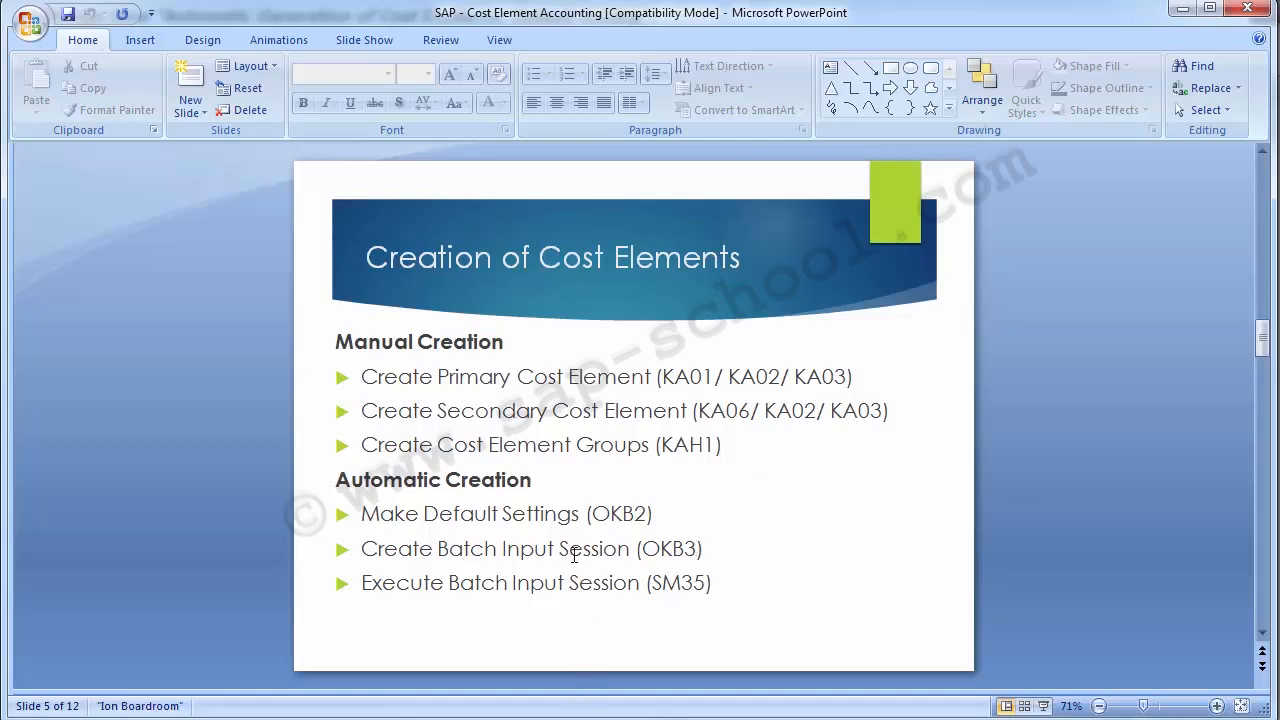
click(583, 719)
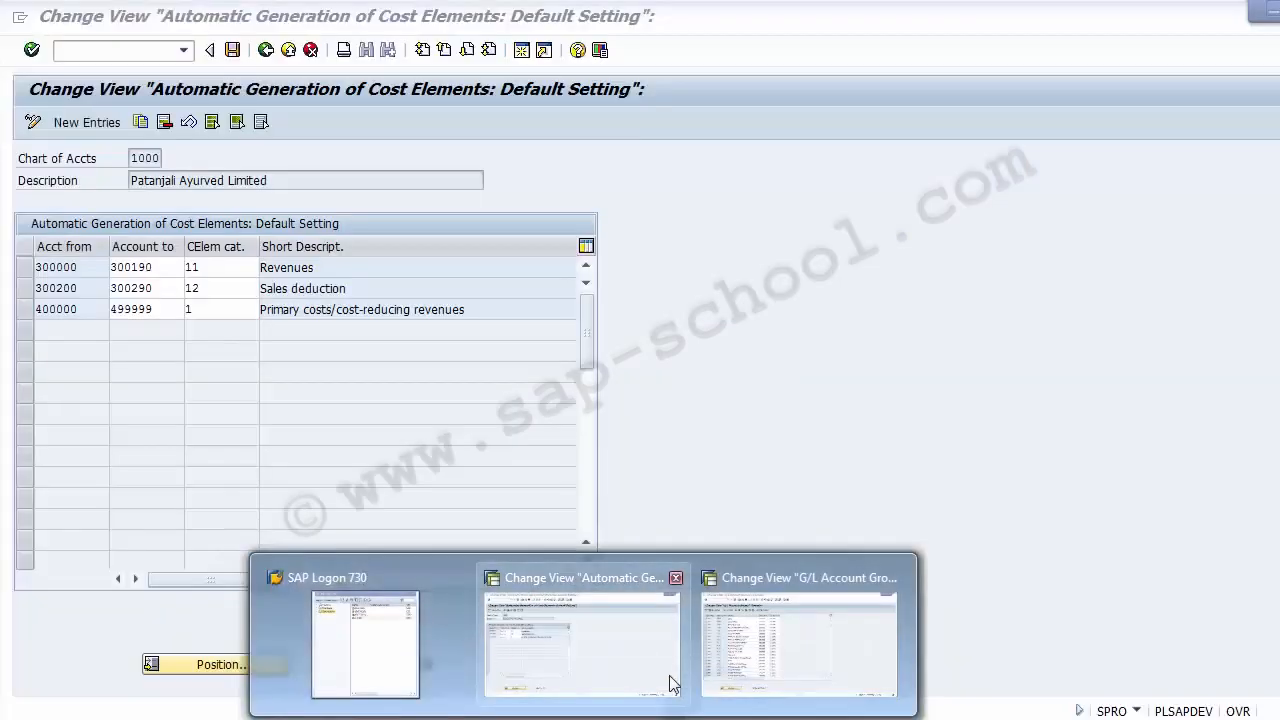
click(672, 684)
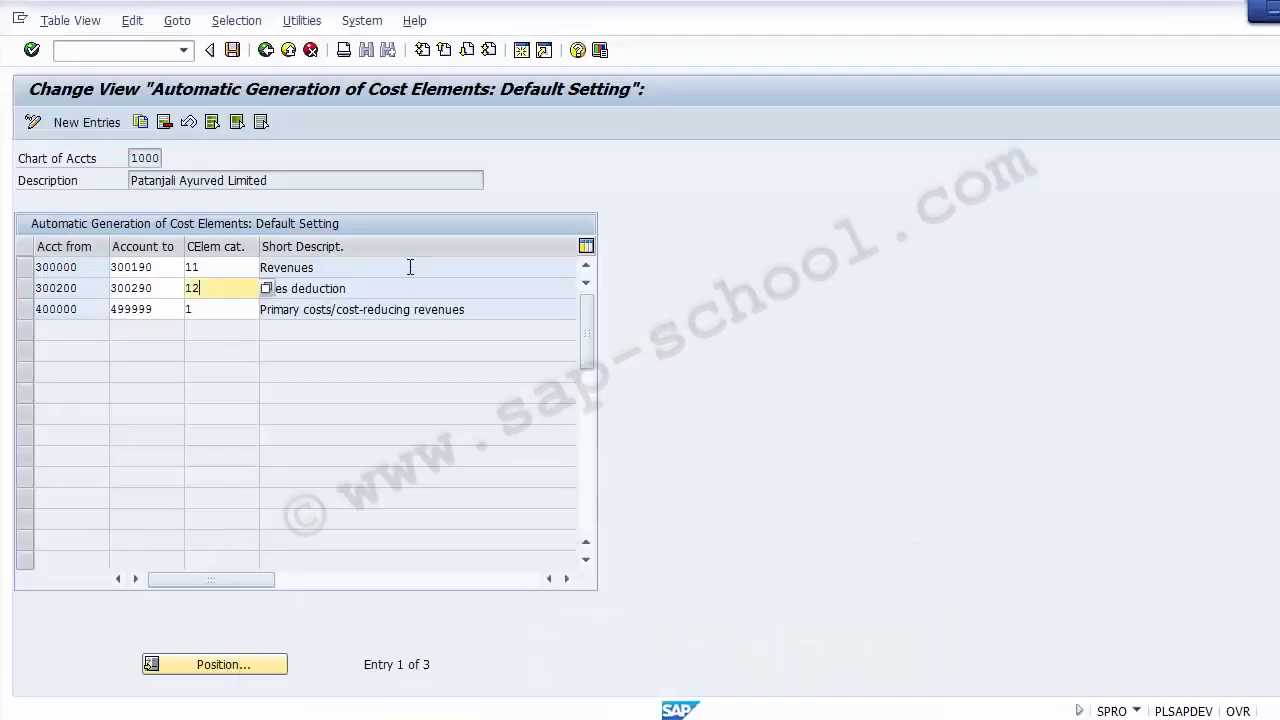
Leave the default settings and open the Create Batch Input Session activity in the implementation guide.
click(266, 51)
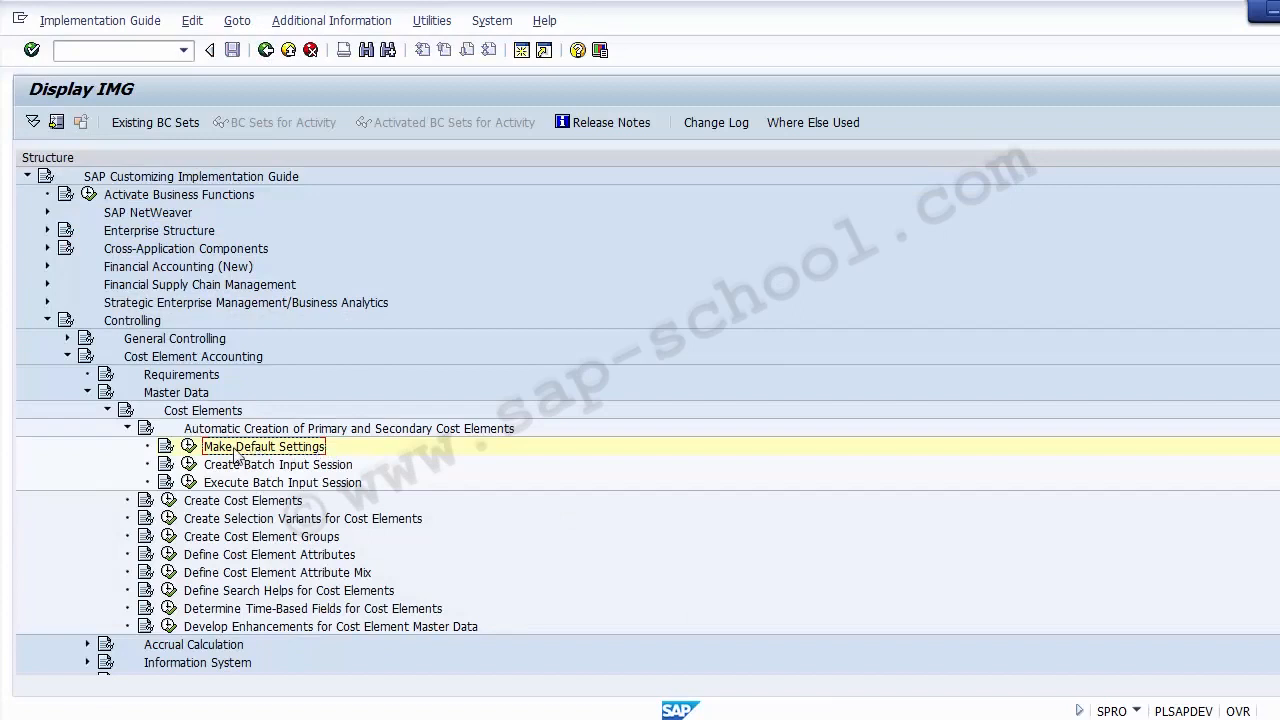
click(262, 466)
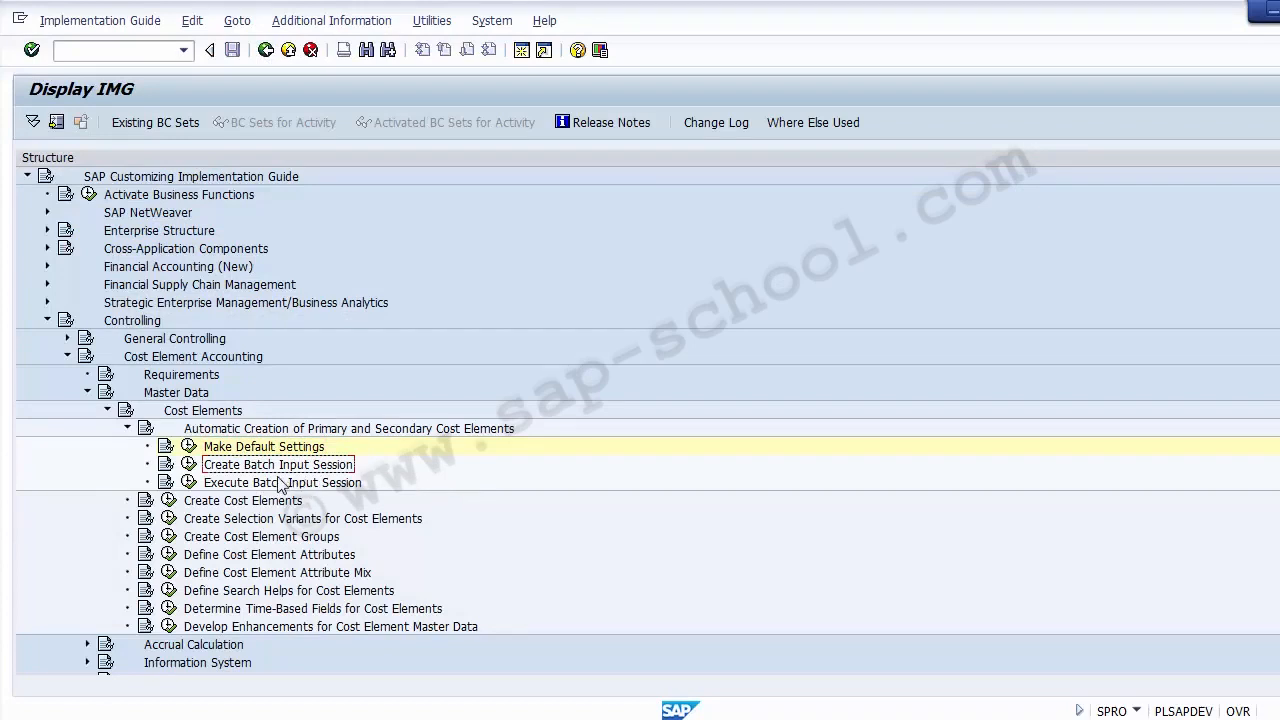
click(191, 467)
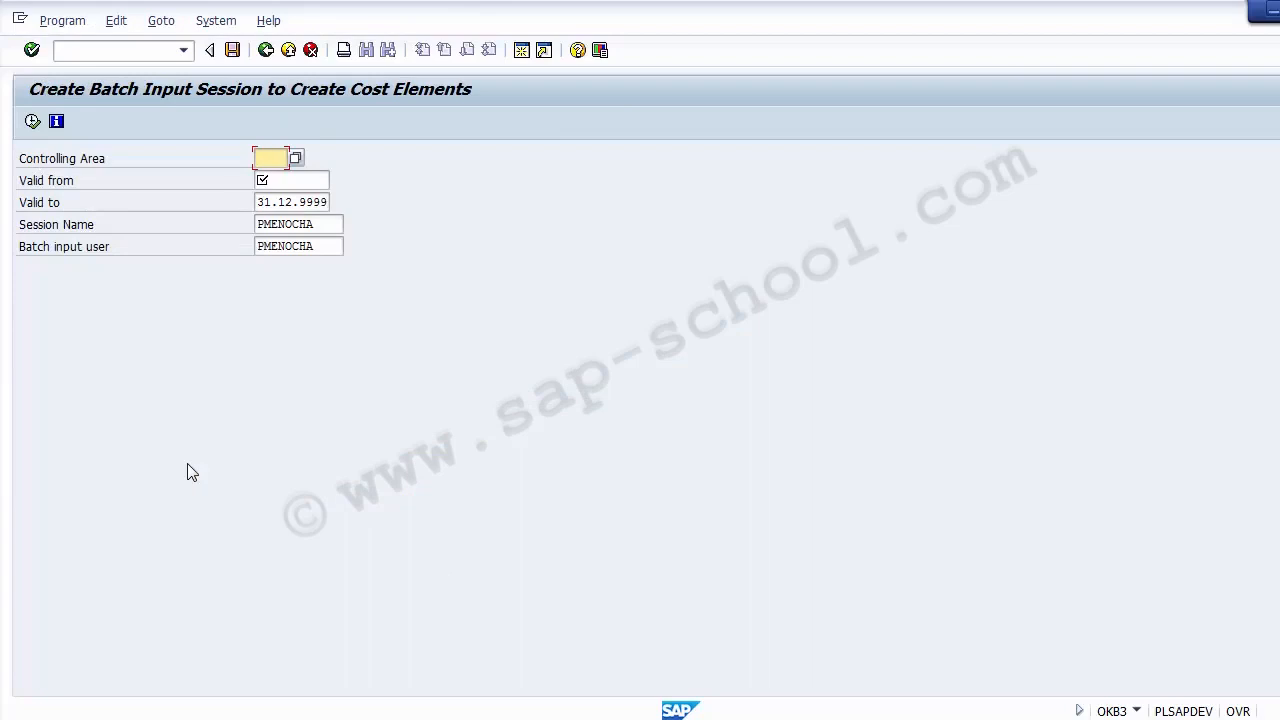
Choose controlling area 1200 (IBM LLC) for the batch input session.
click(296, 158)
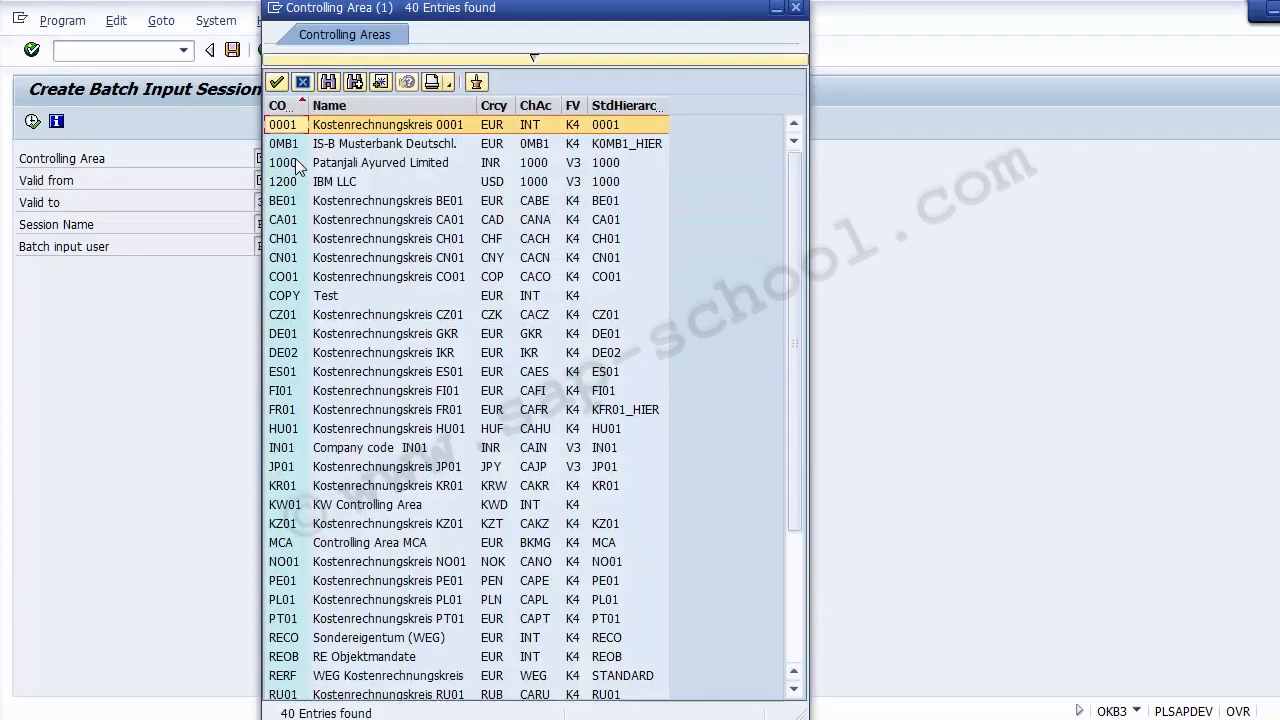
key(Down)
key(Down)
key(Down)
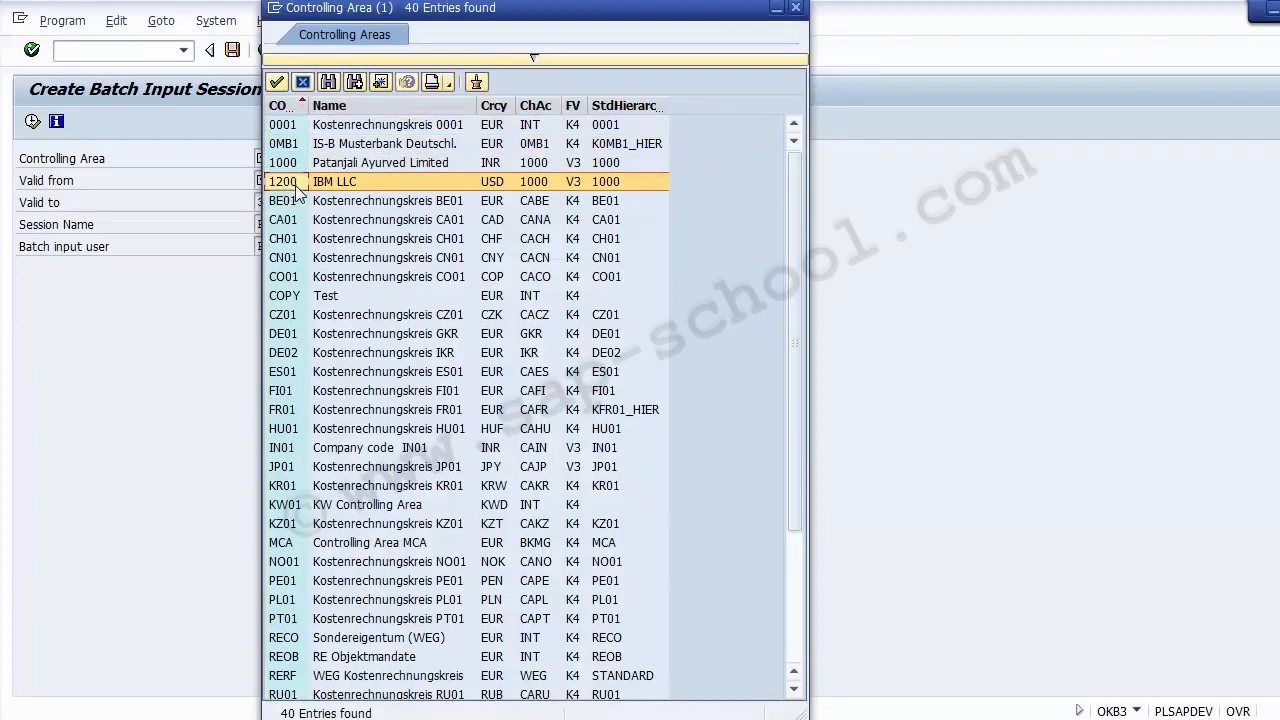
double_click(296, 183)
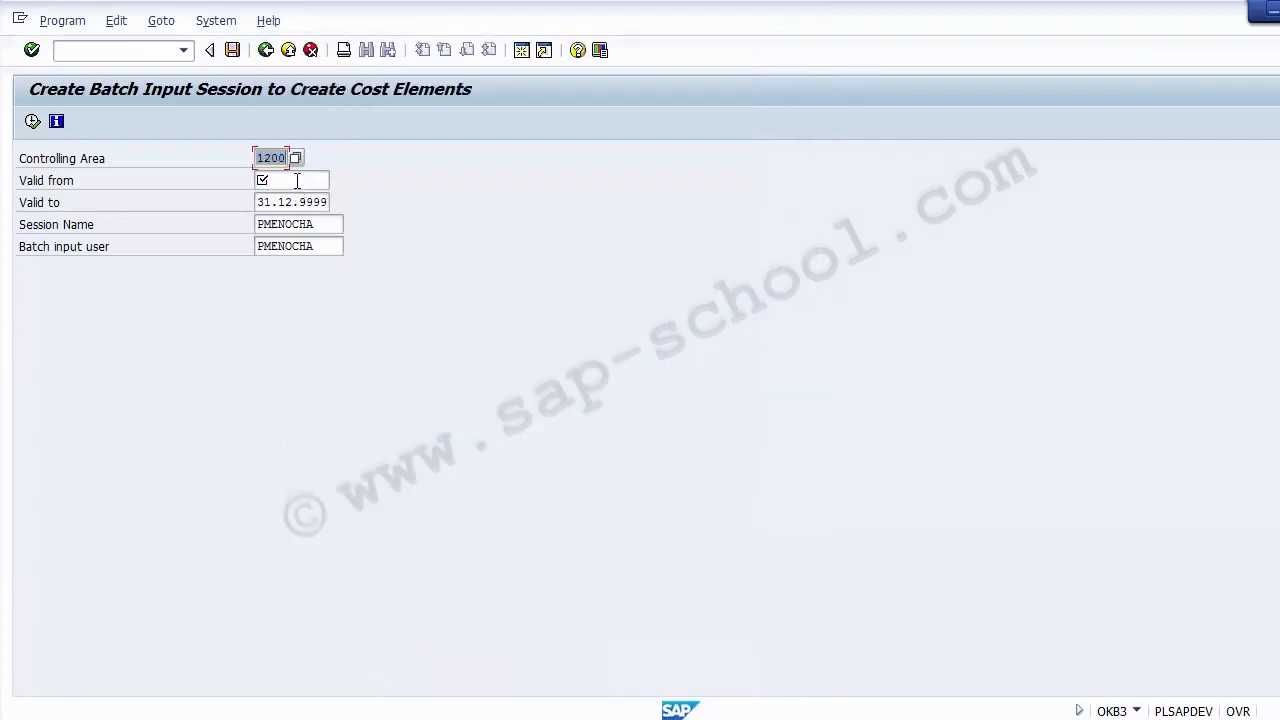
Set the batch input session's valid-from date to 01.04.2014.
click(297, 180)
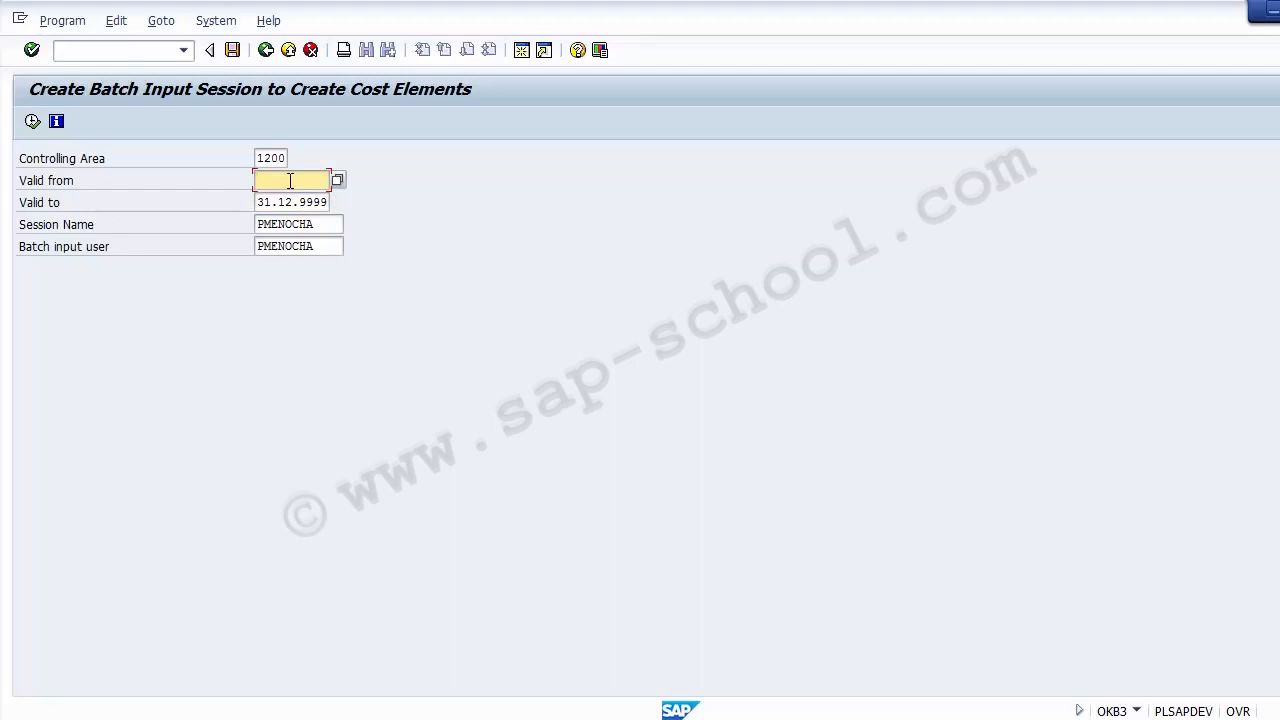
key(Down)
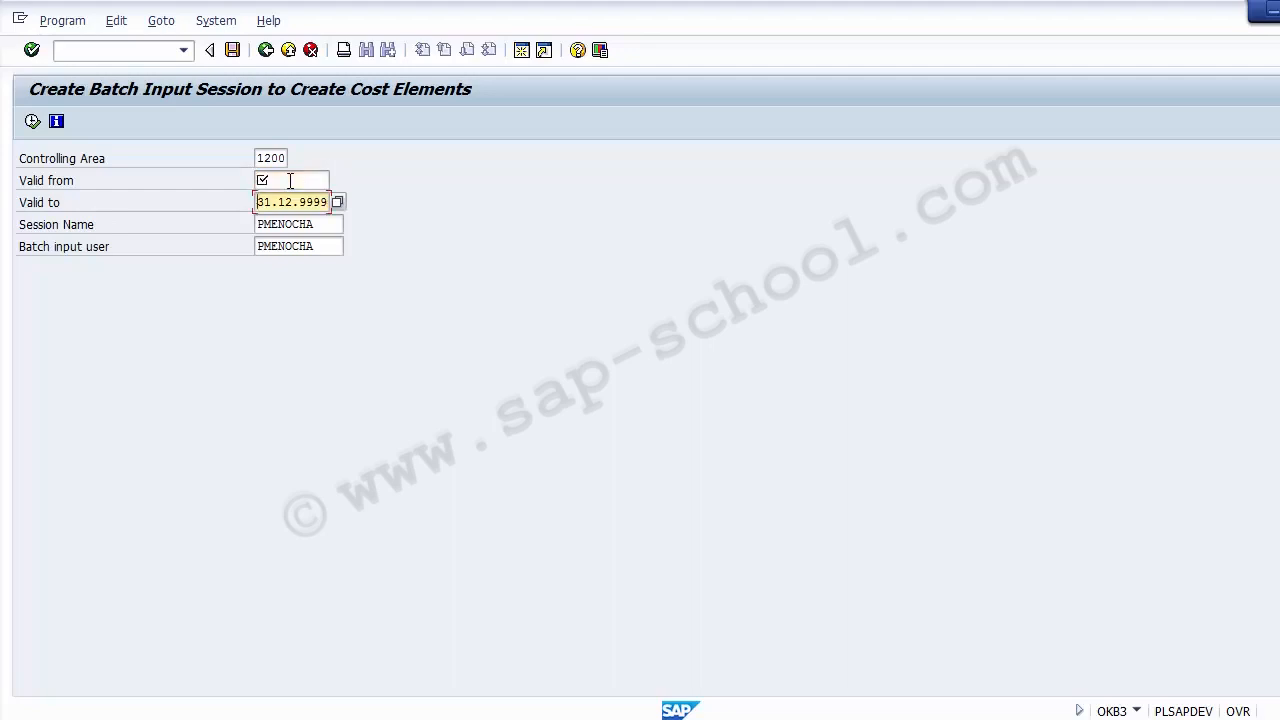
key(Right)
key(Right)
key(Right)
click(290, 180)
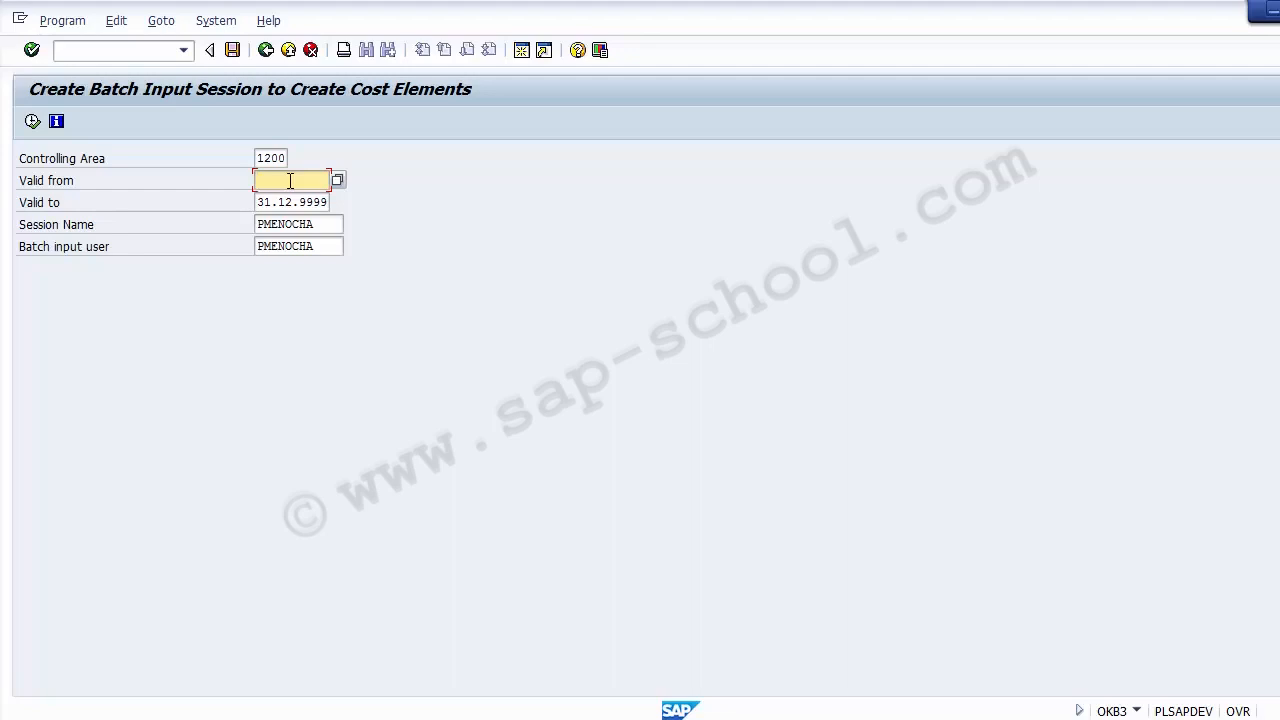
text(01.04.2014)
click(333, 225)
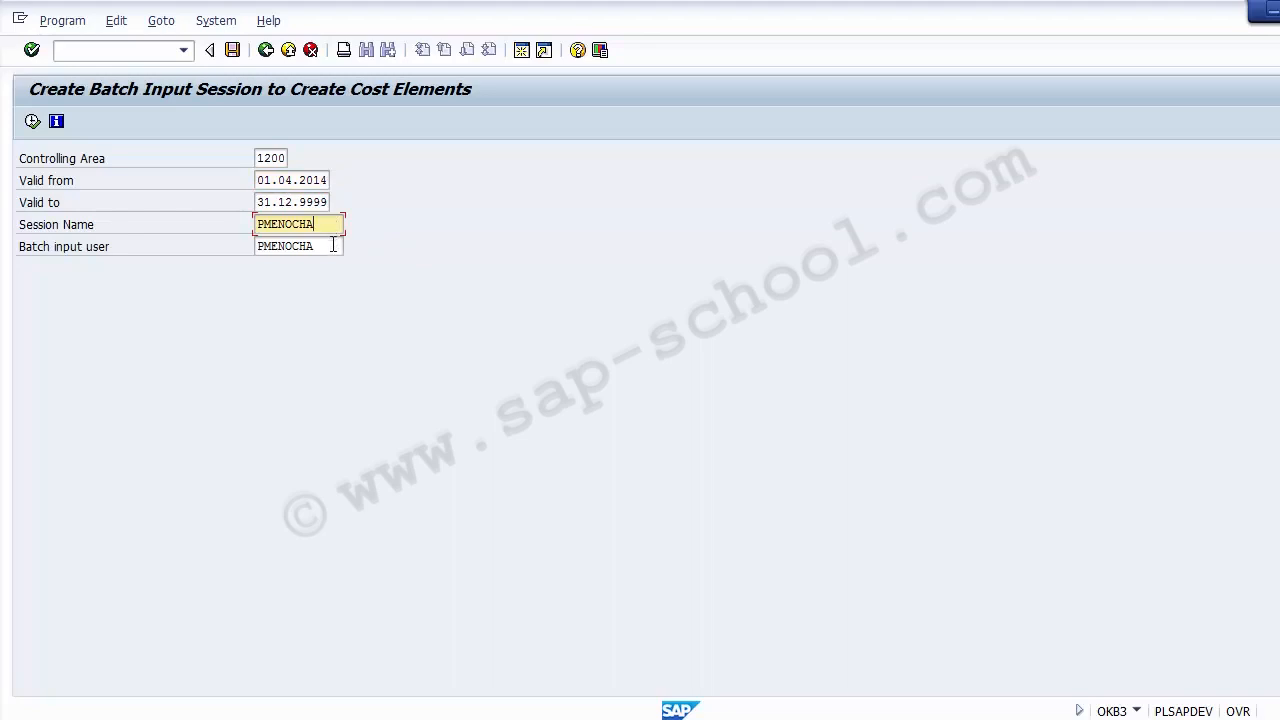
Check the session name, batch input user and remaining selection fields, and execute the batch input session creation.
click(333, 245)
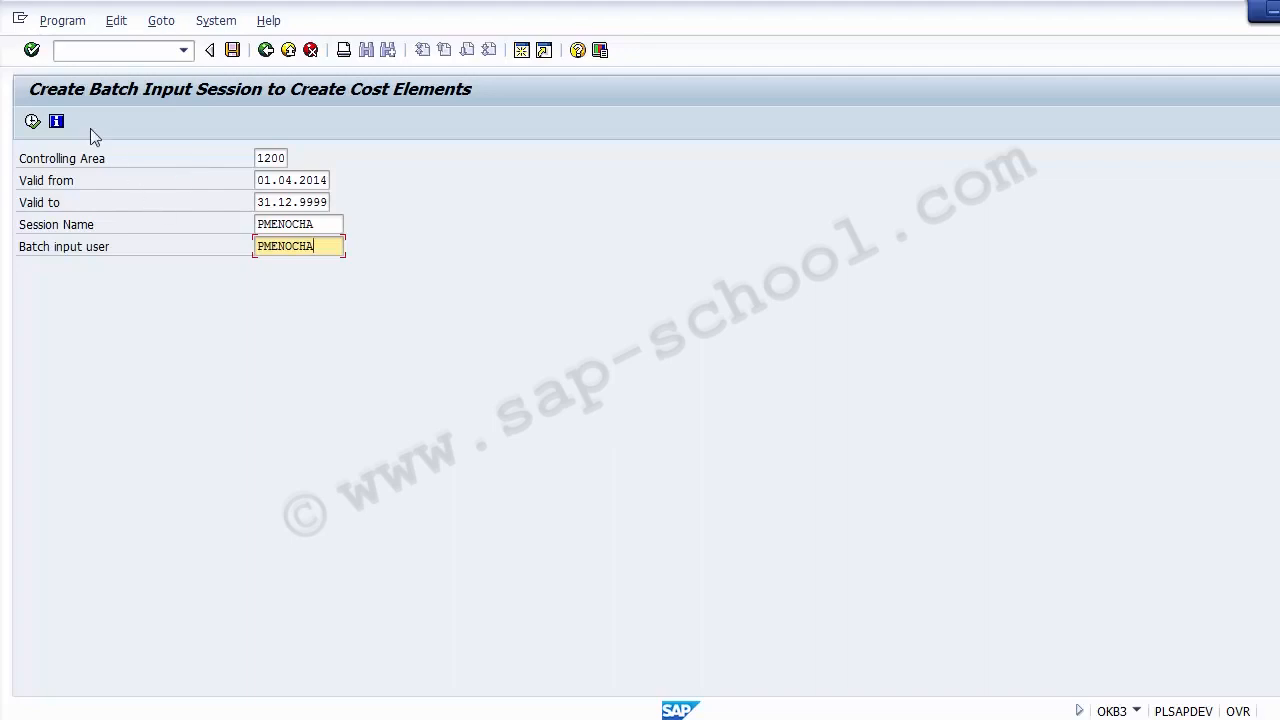
click(261, 158)
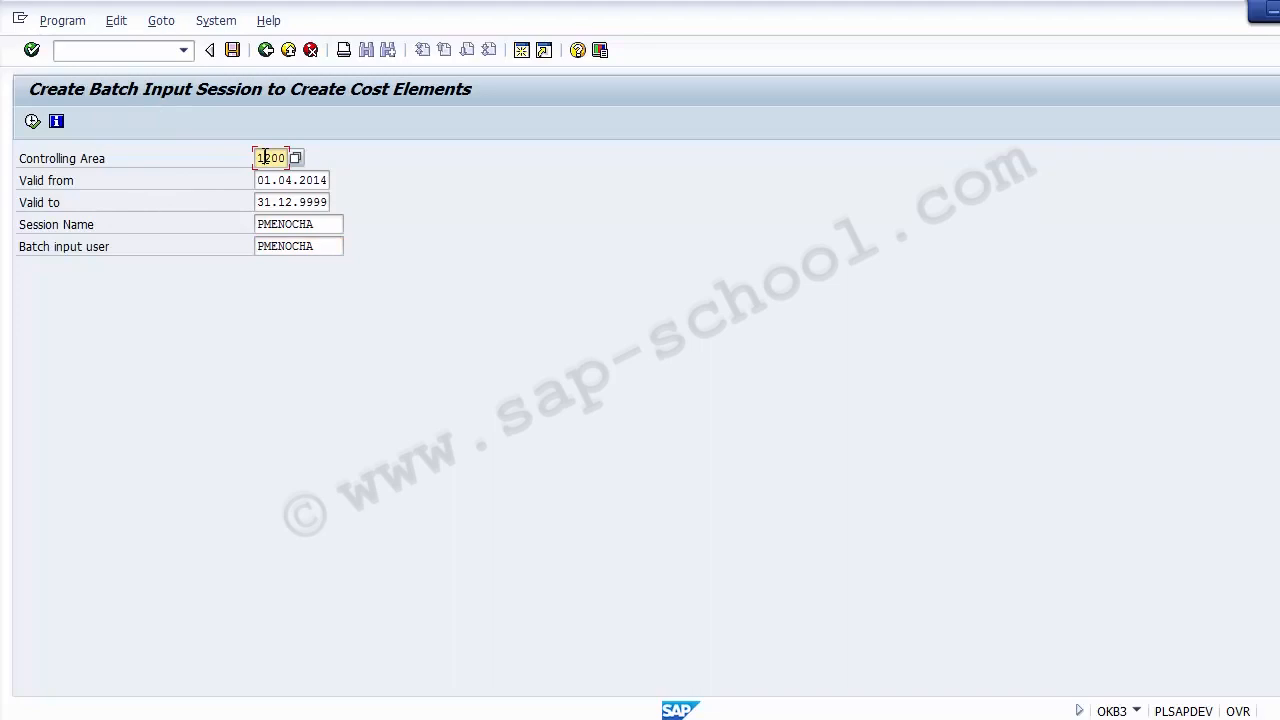
key(Tab)
key(Tab)
key(Tab)
key(Tab)
key(Tab)
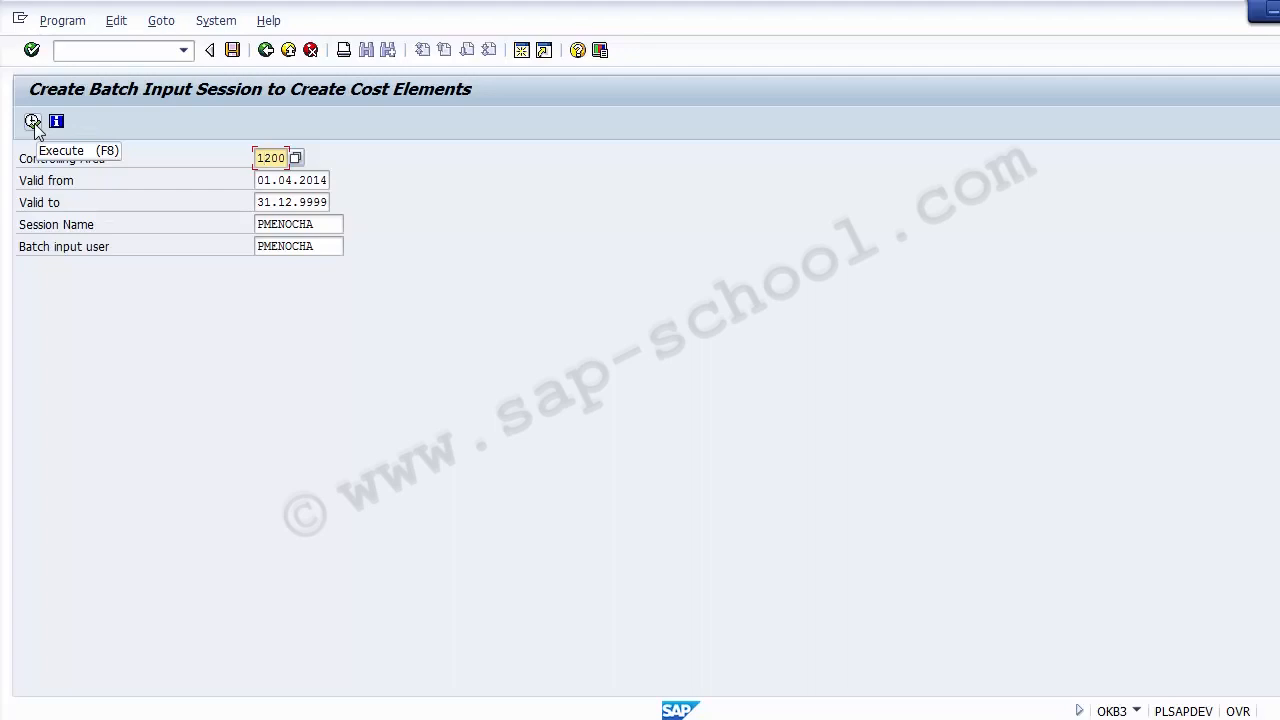
click(33, 122)
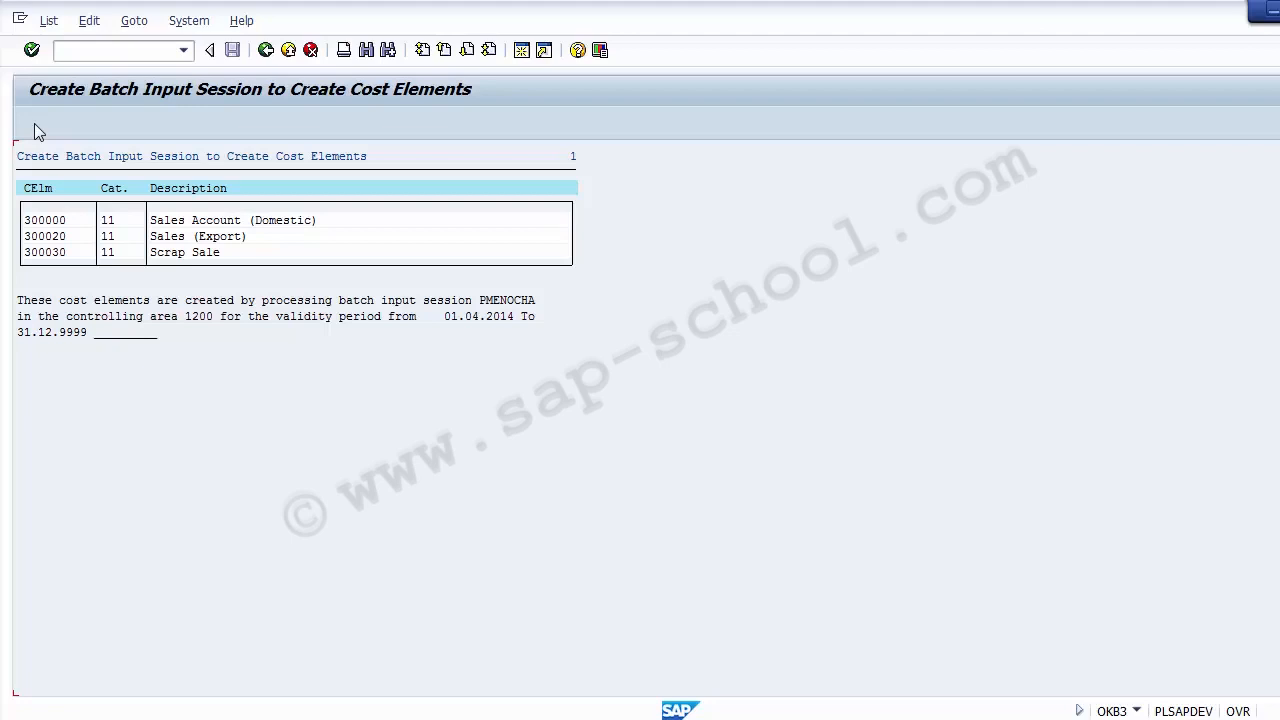
Review the cost element numbers and categories listed for the batch input session.
click(42, 194)
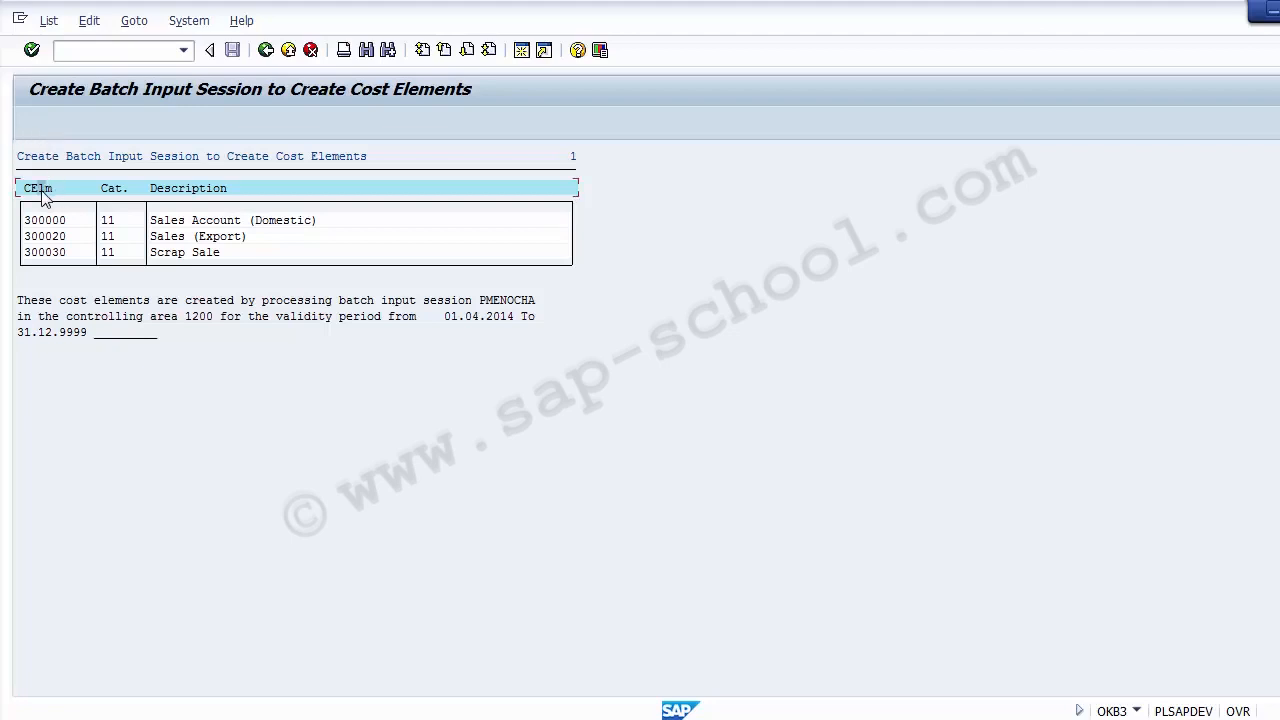
click(62, 238)
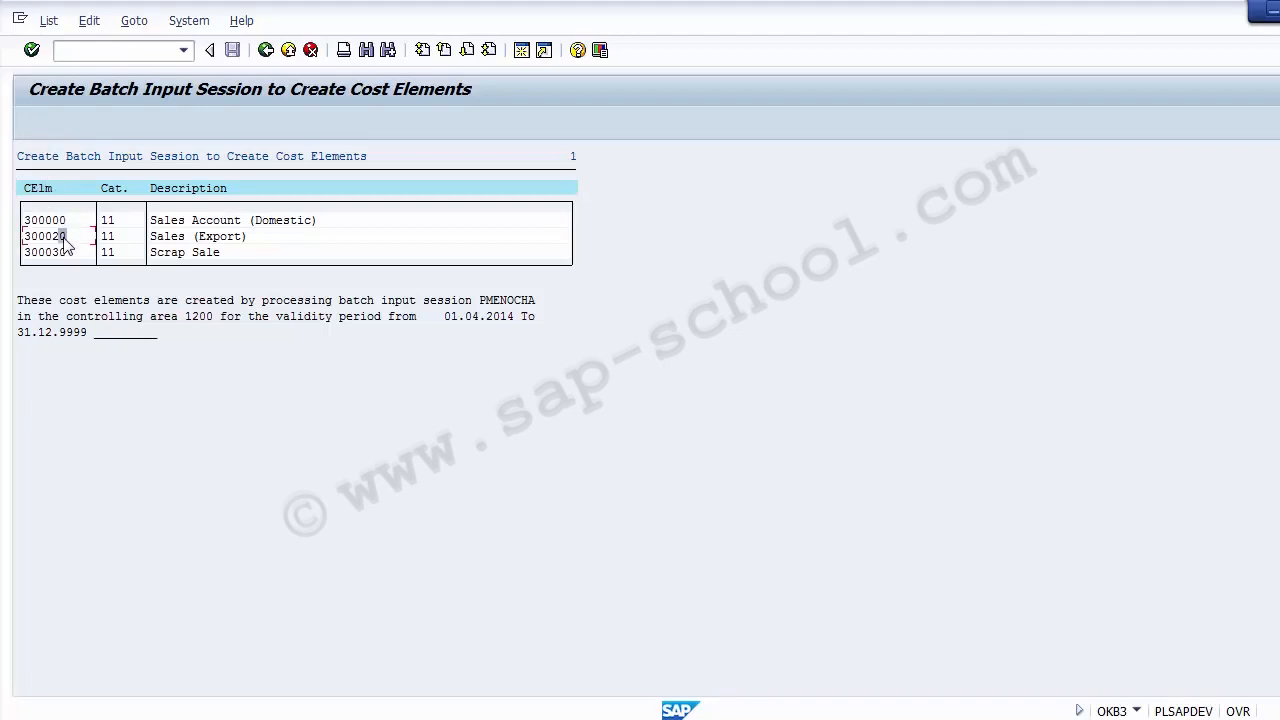
click(130, 223)
click(133, 236)
click(133, 252)
click(131, 220)
Return to the implementation guide, check the PowerPoint slide on the creation sequence, and open the Execute Batch Input Session activity in SAP.
click(266, 55)
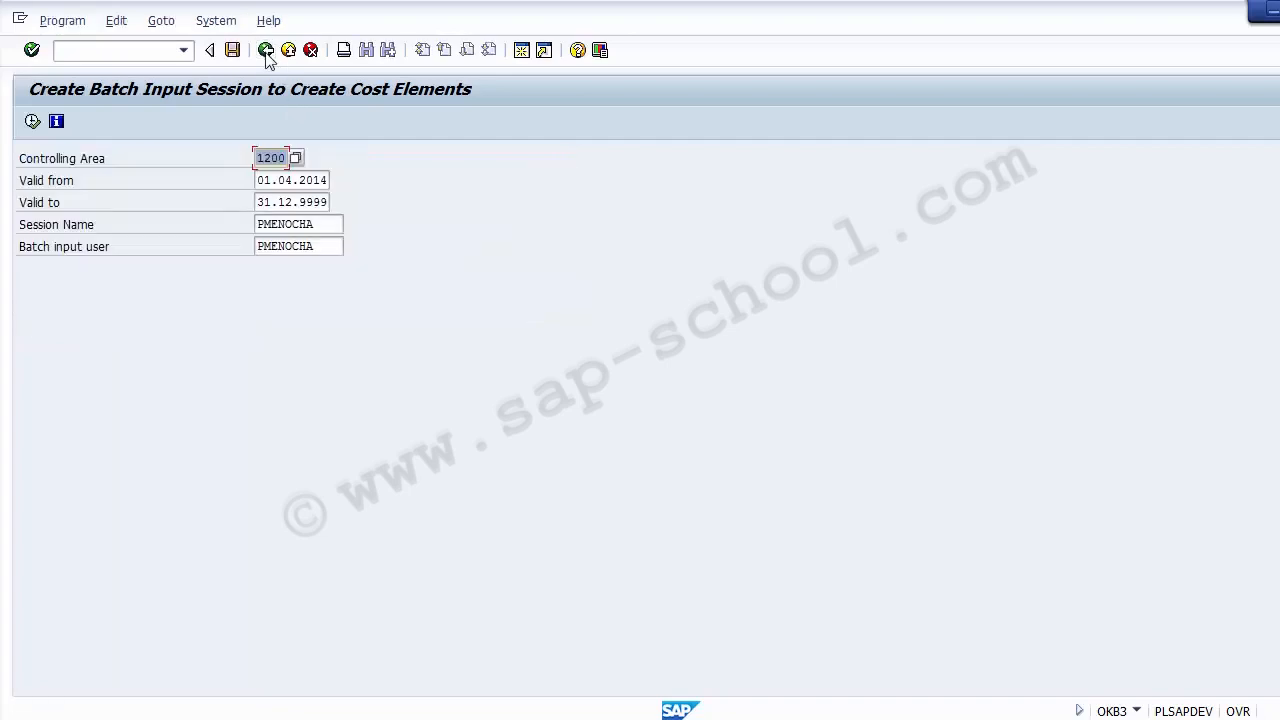
click(266, 55)
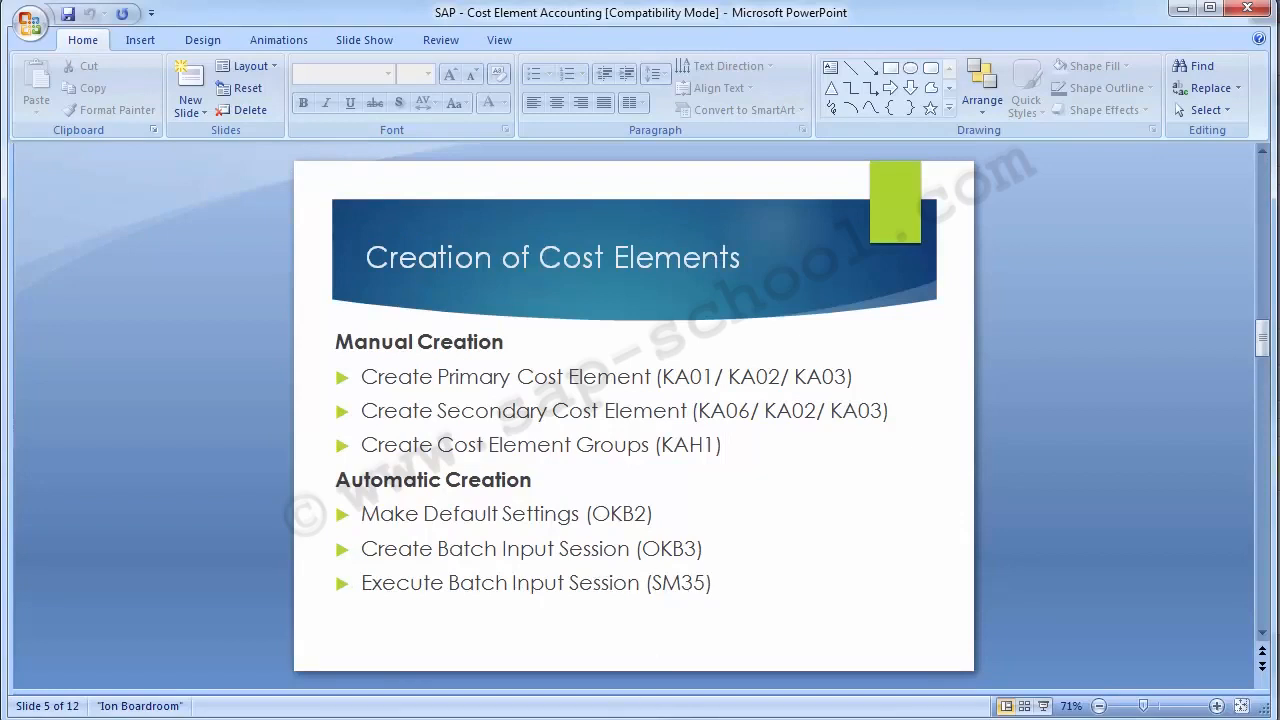
mouse_move(583, 715)
click(583, 678)
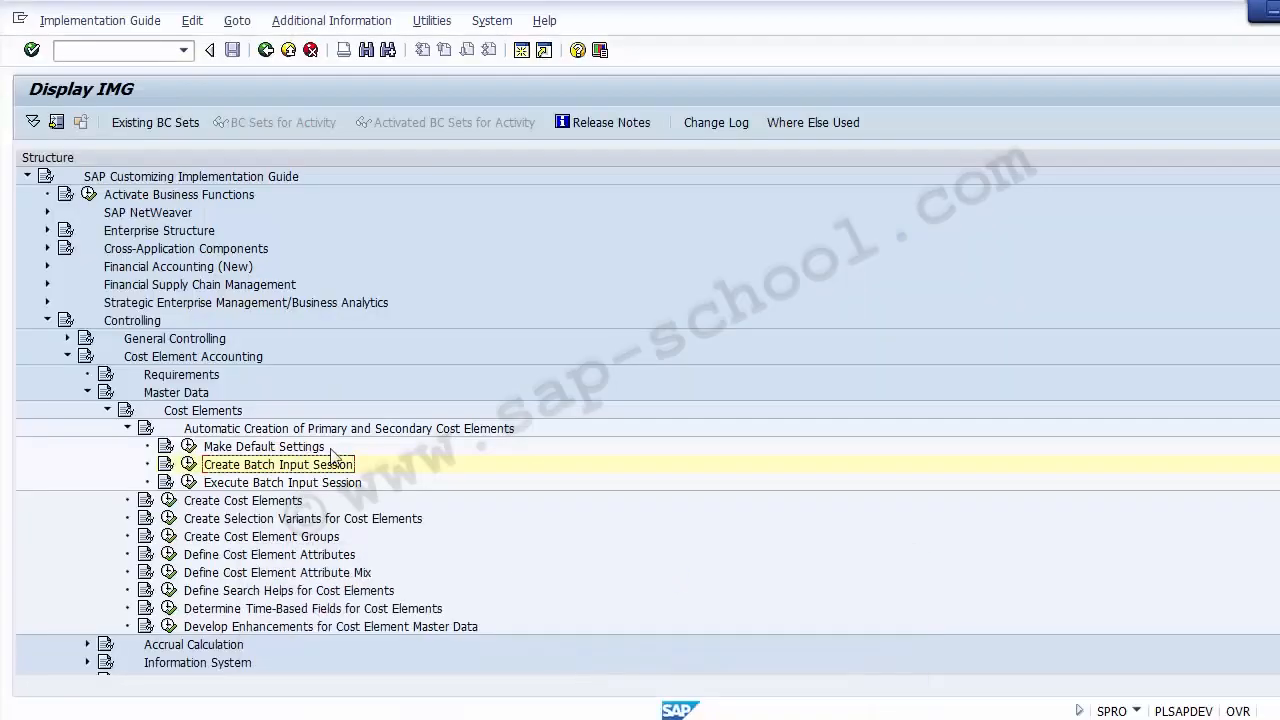
click(243, 484)
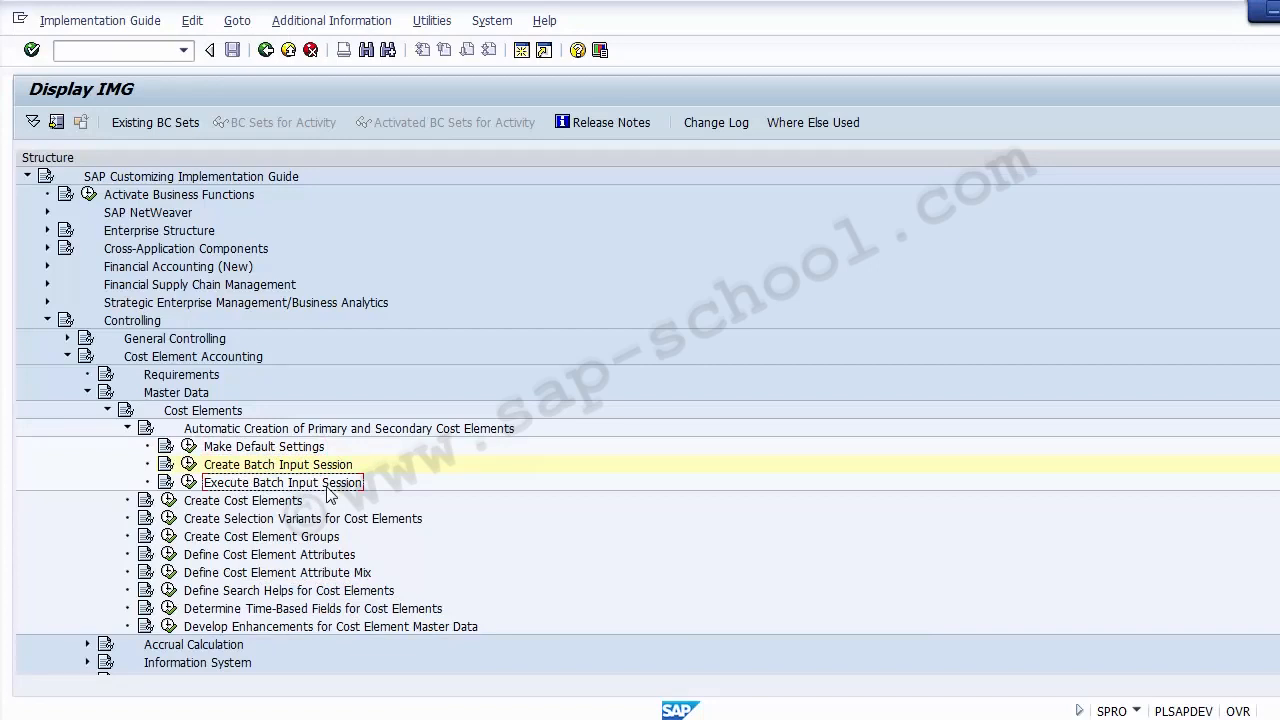
click(188, 483)
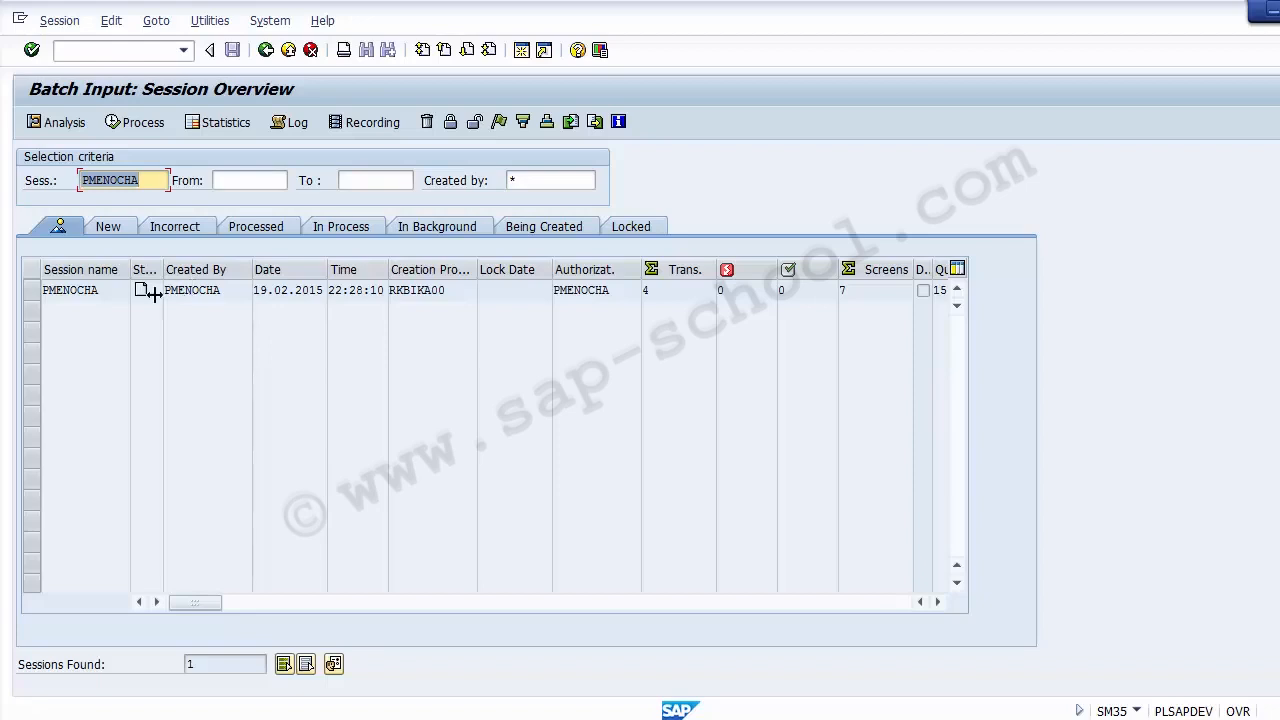
Process the created batch input session in Display errors only mode and return to the session overview.
click(33, 291)
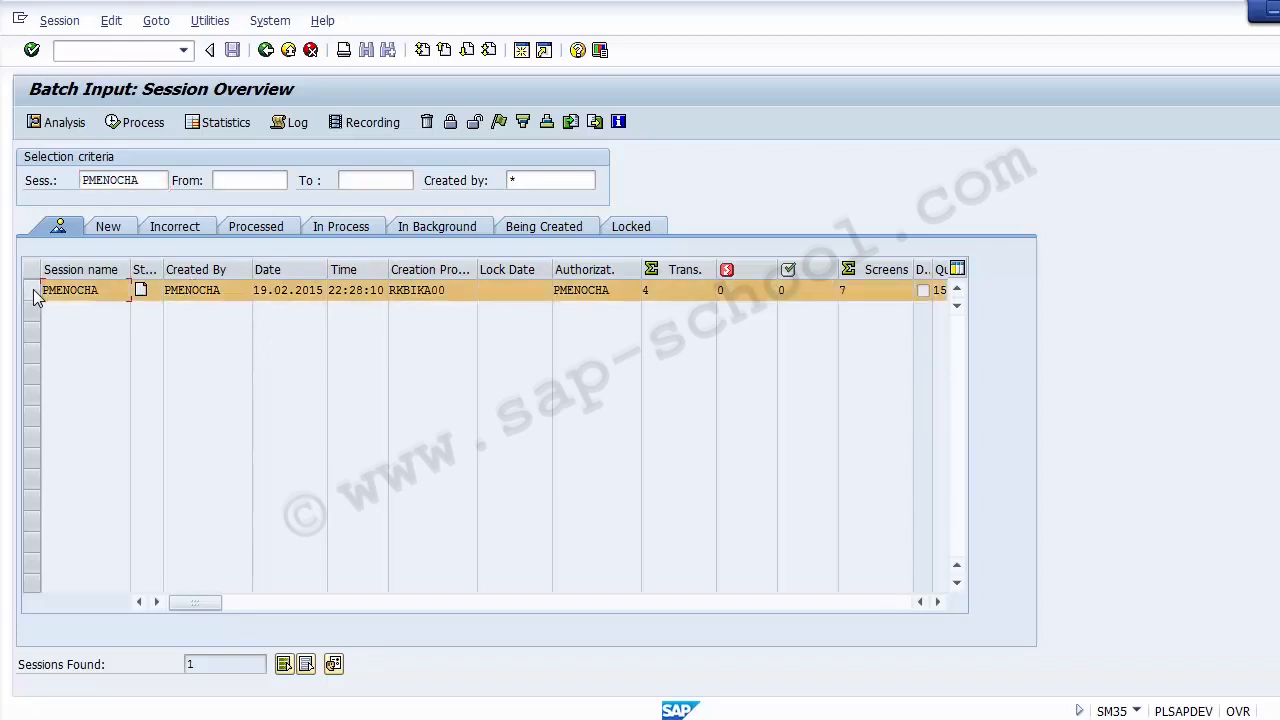
click(33, 291)
click(33, 291)
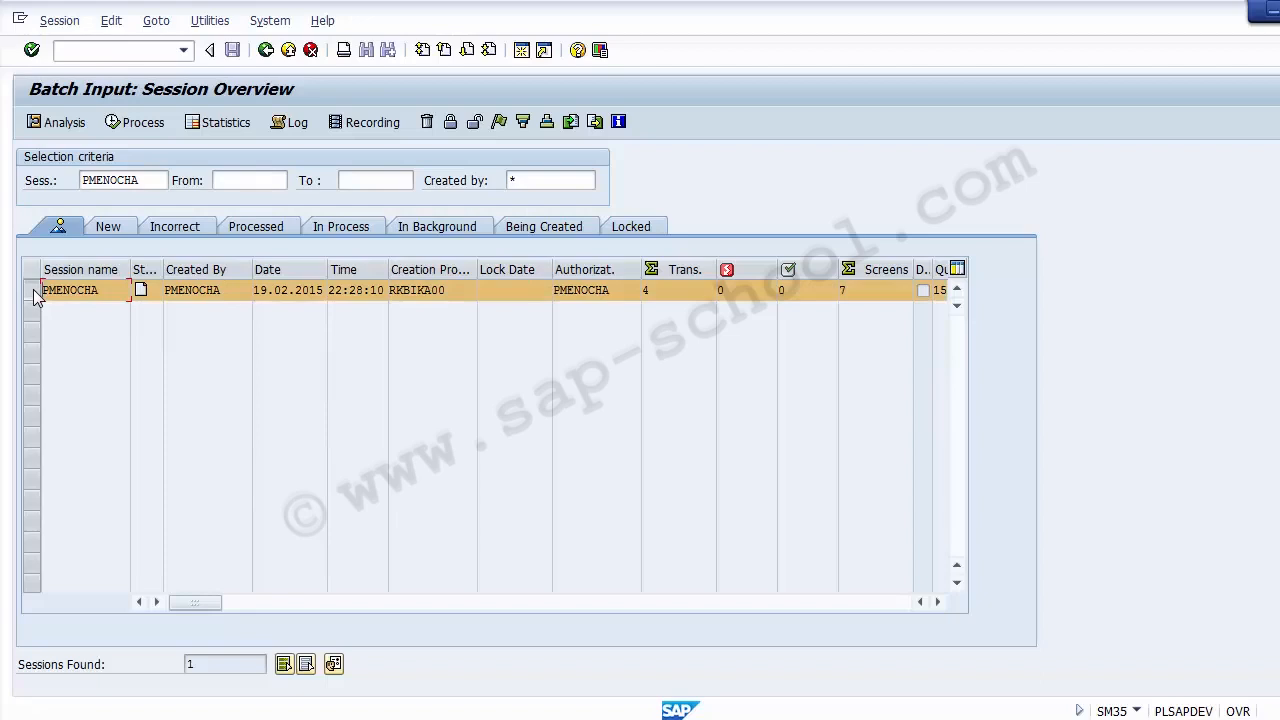
click(136, 124)
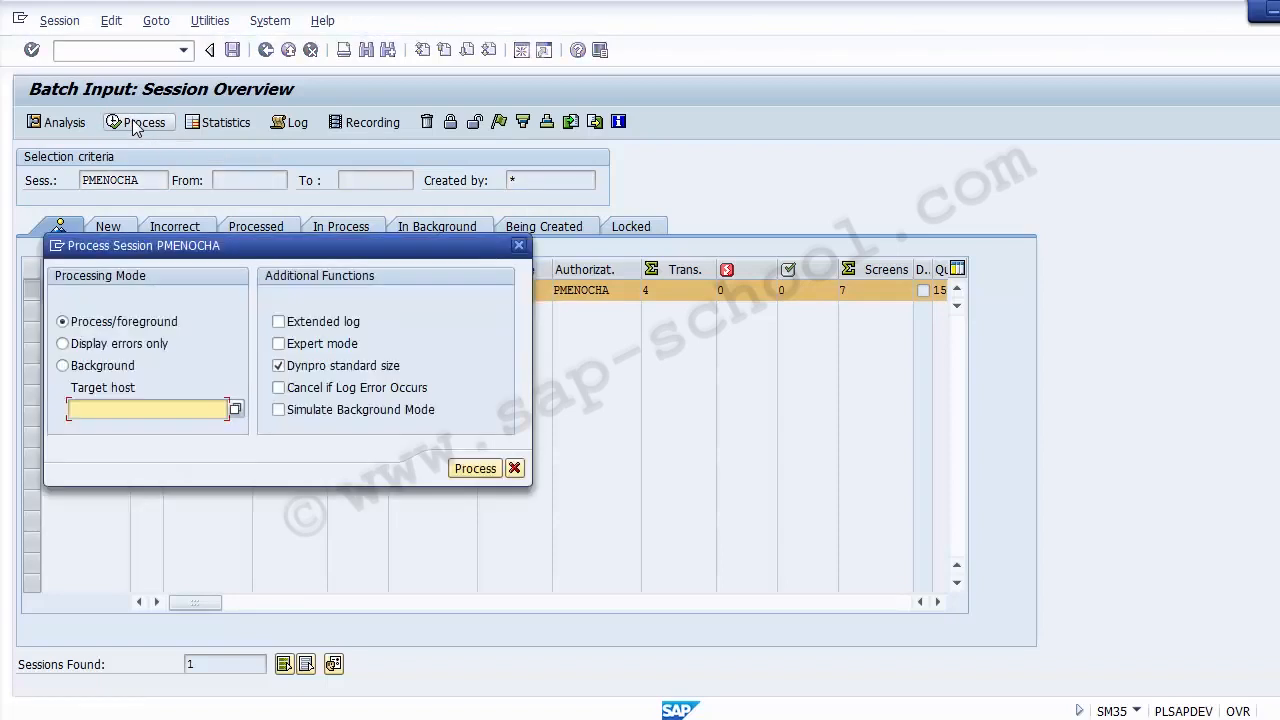
click(173, 331)
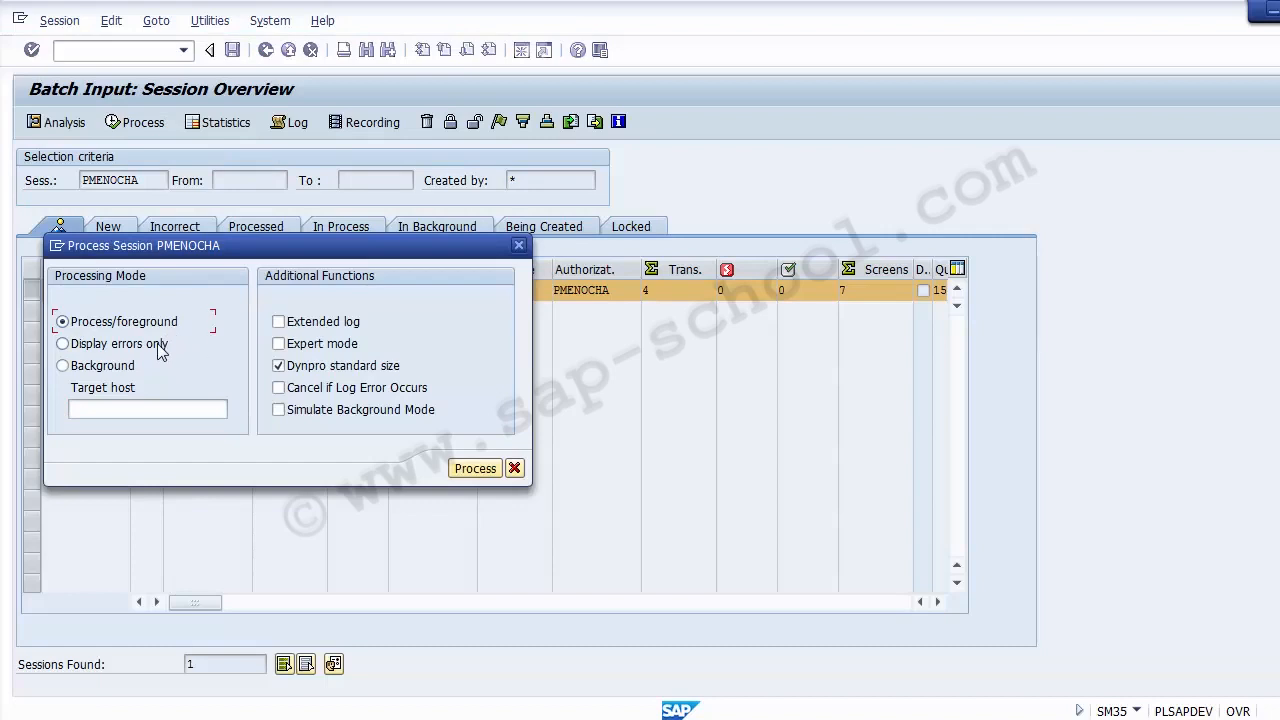
click(160, 347)
click(124, 373)
click(472, 470)
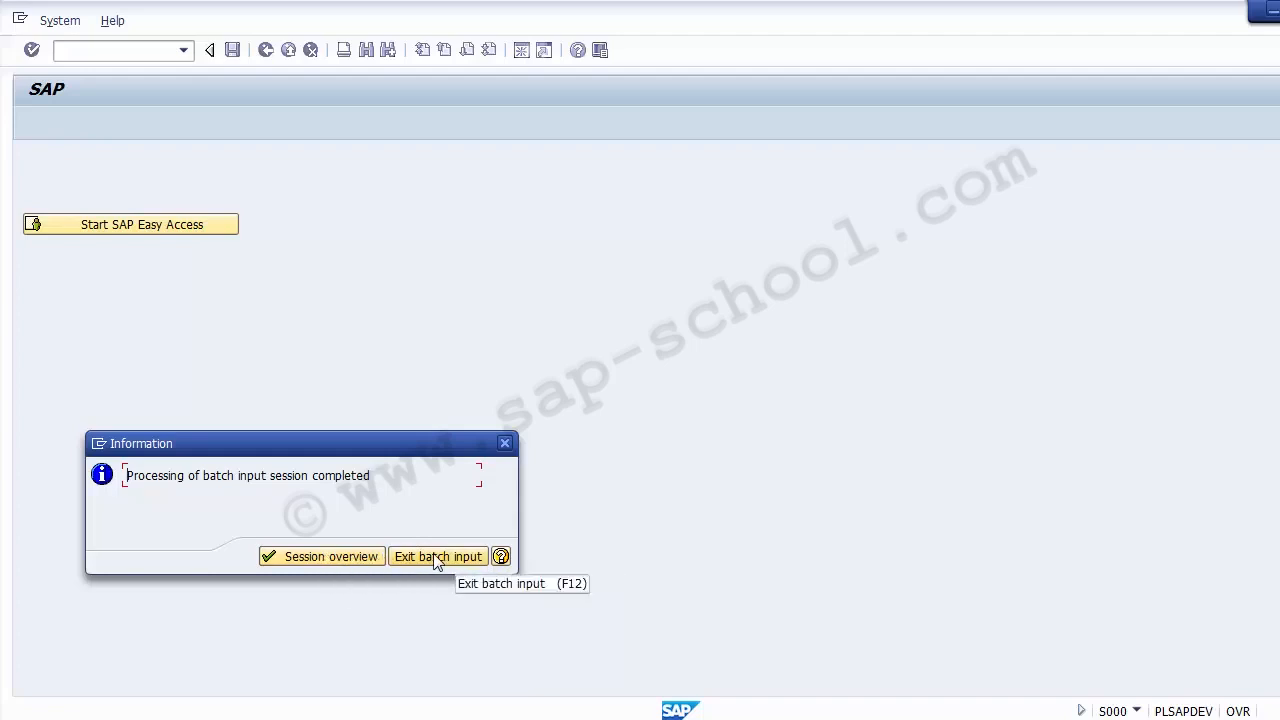
click(331, 557)
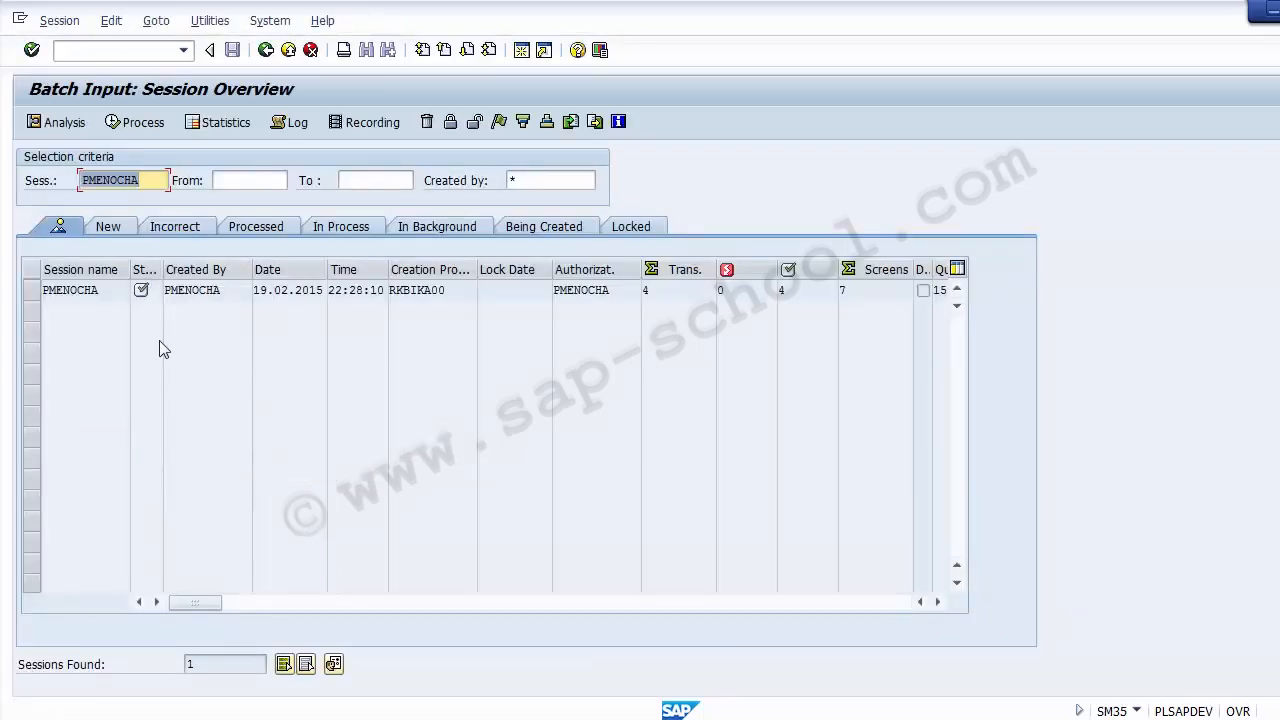
Check the session's status, creator, creation date and time, and its transaction, error and processed counts.
mouse_move(143, 303)
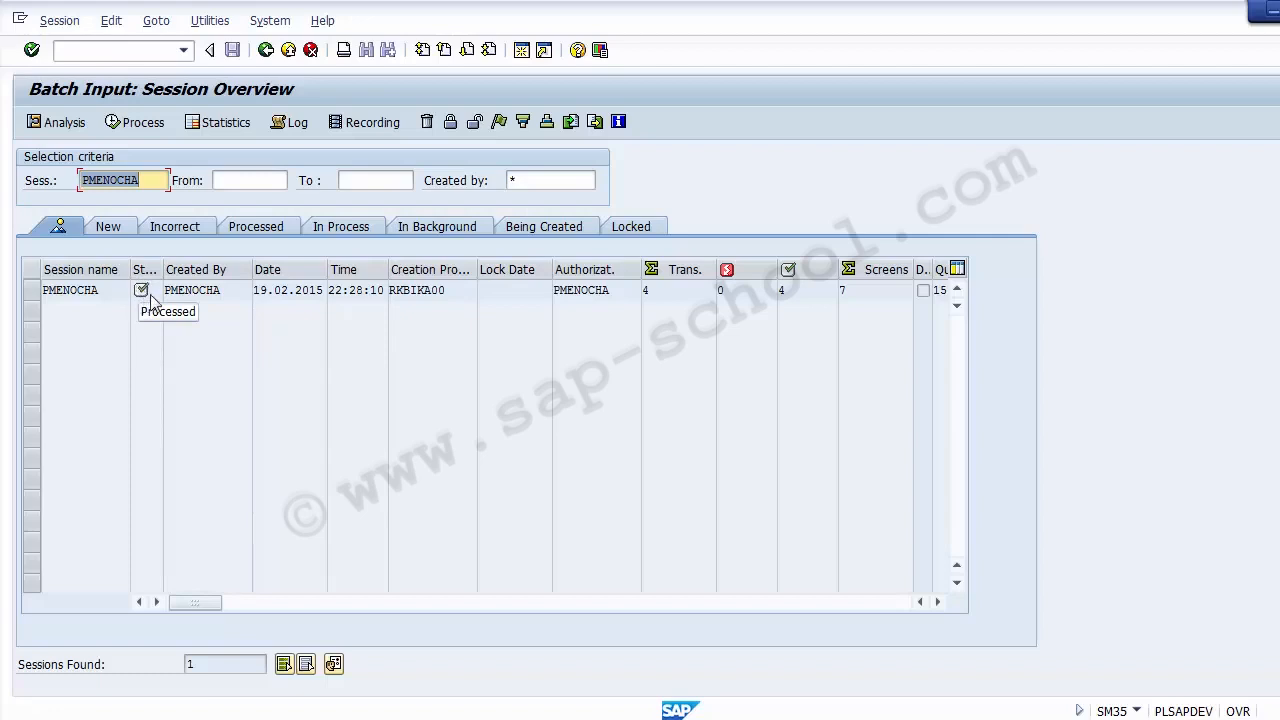
click(222, 291)
drag(222, 291, 162, 291)
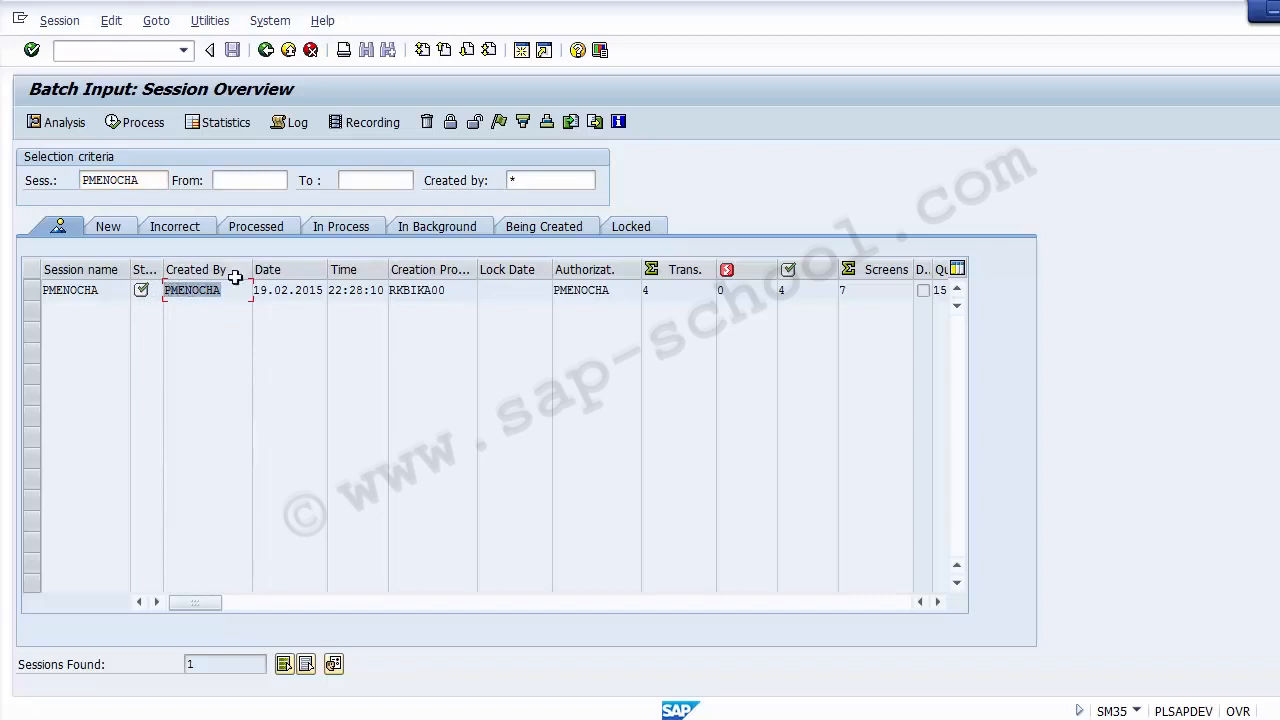
drag(256, 291, 402, 296)
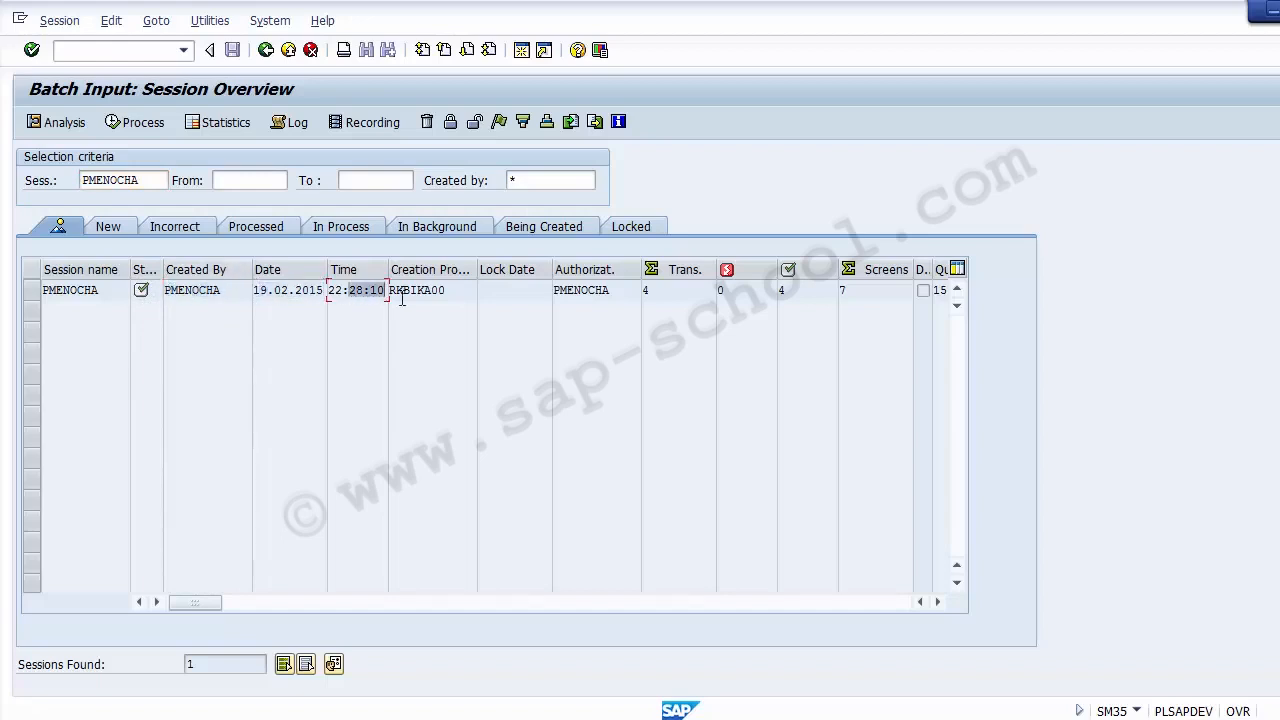
click(460, 298)
drag(671, 290, 641, 291)
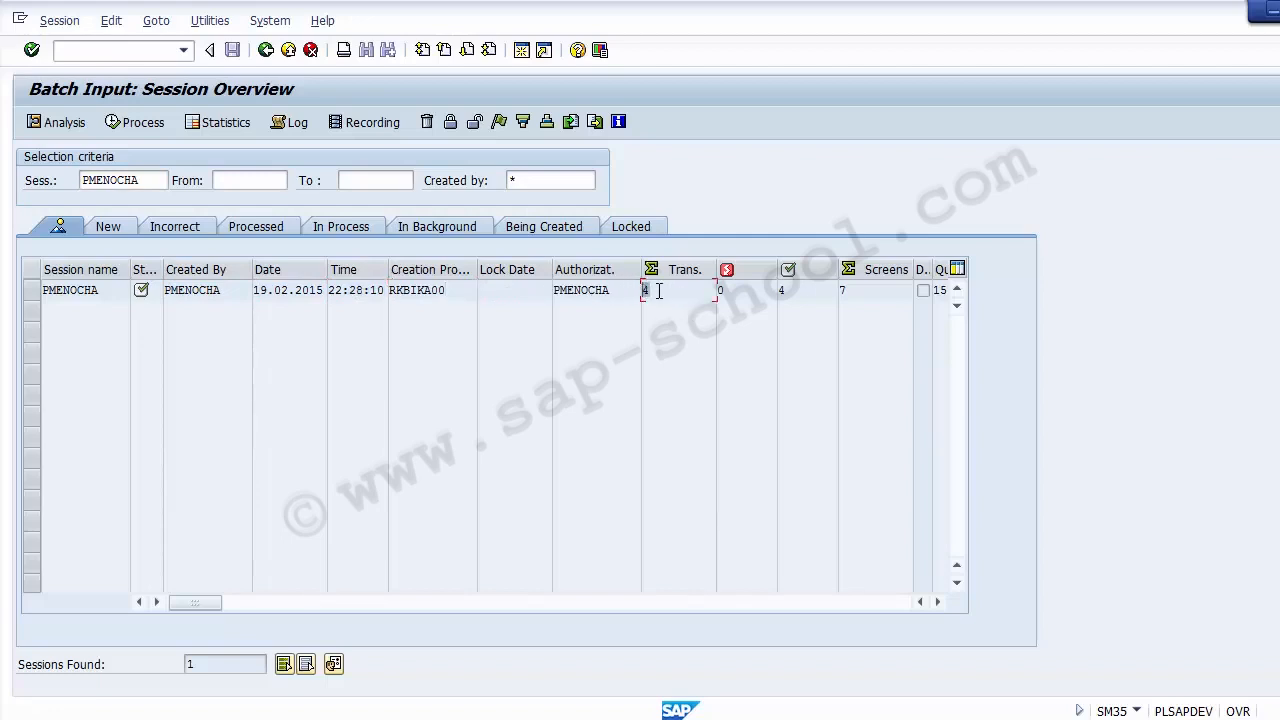
click(727, 291)
click(780, 290)
click(485, 290)
Open the processed session's log and examine the statistics for transactions read and processed.
click(31, 290)
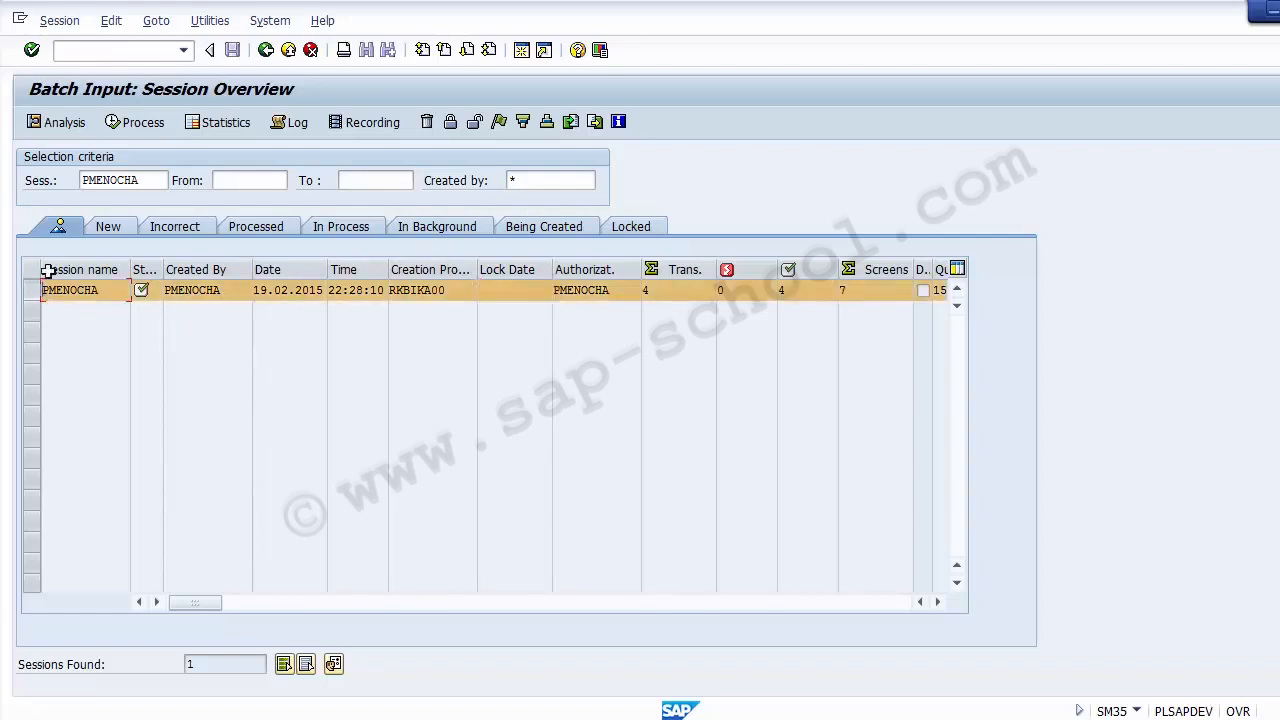
click(290, 122)
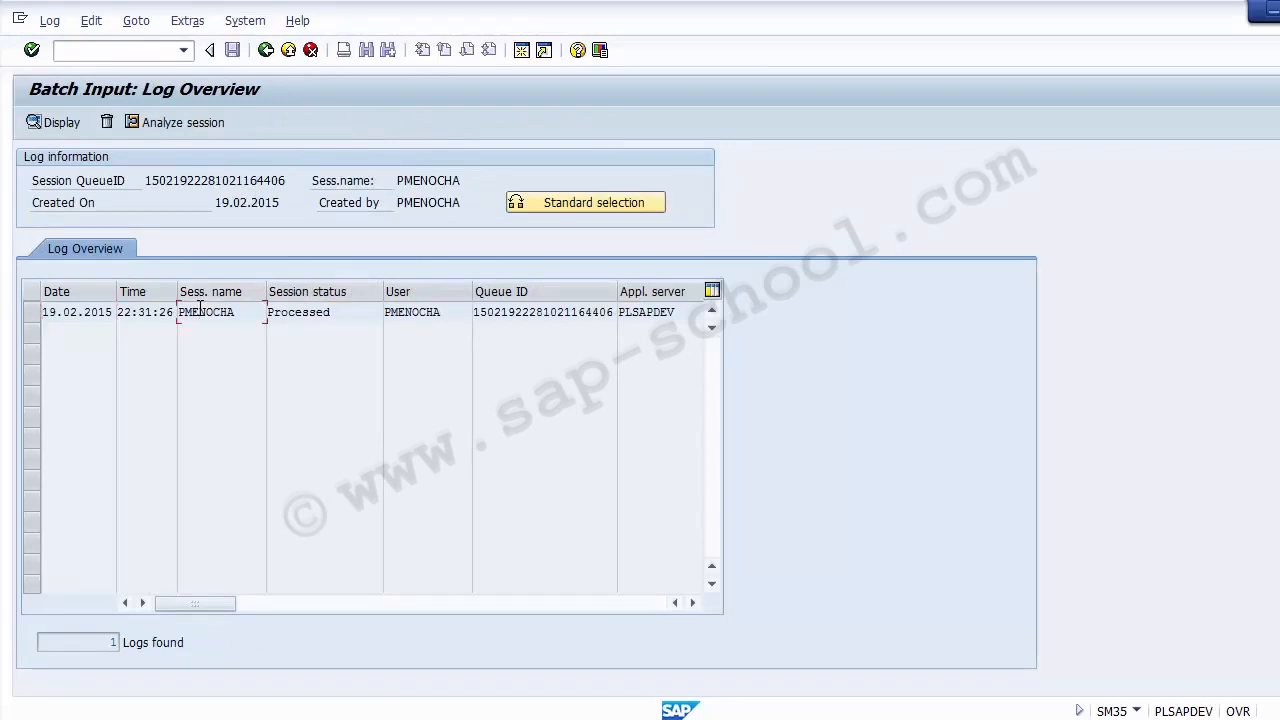
double_click(200, 311)
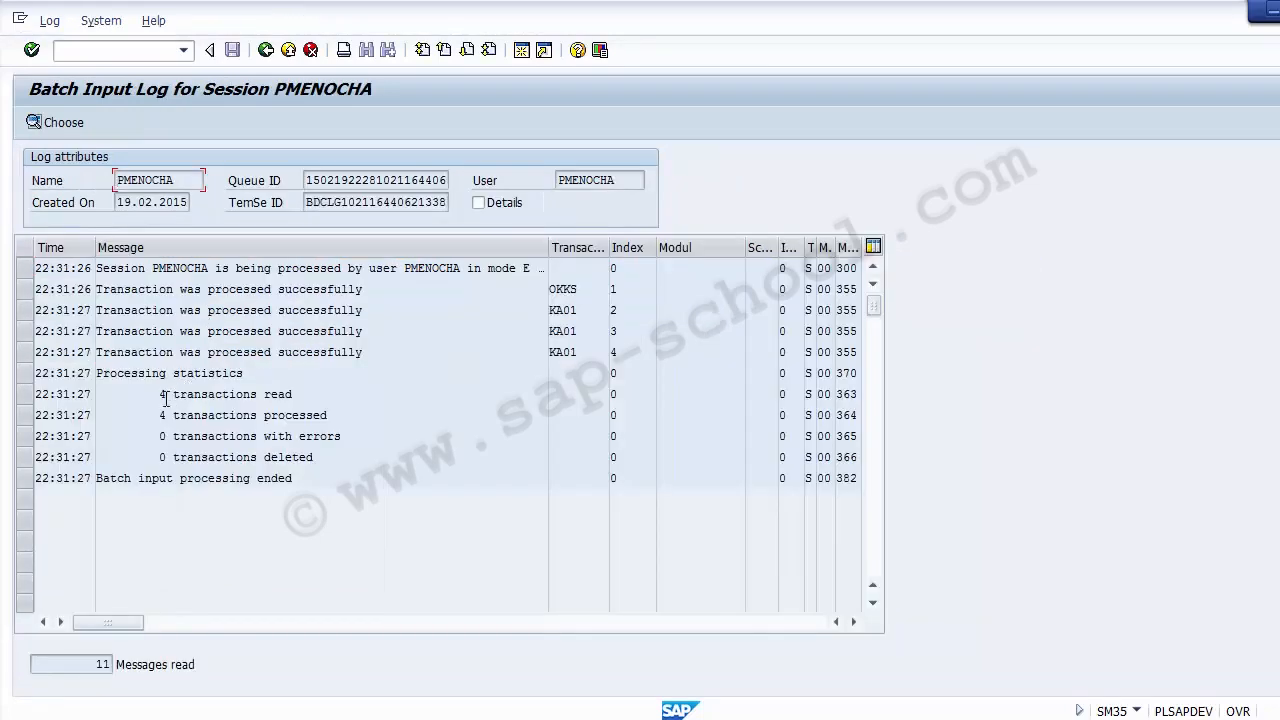
drag(158, 393, 319, 389)
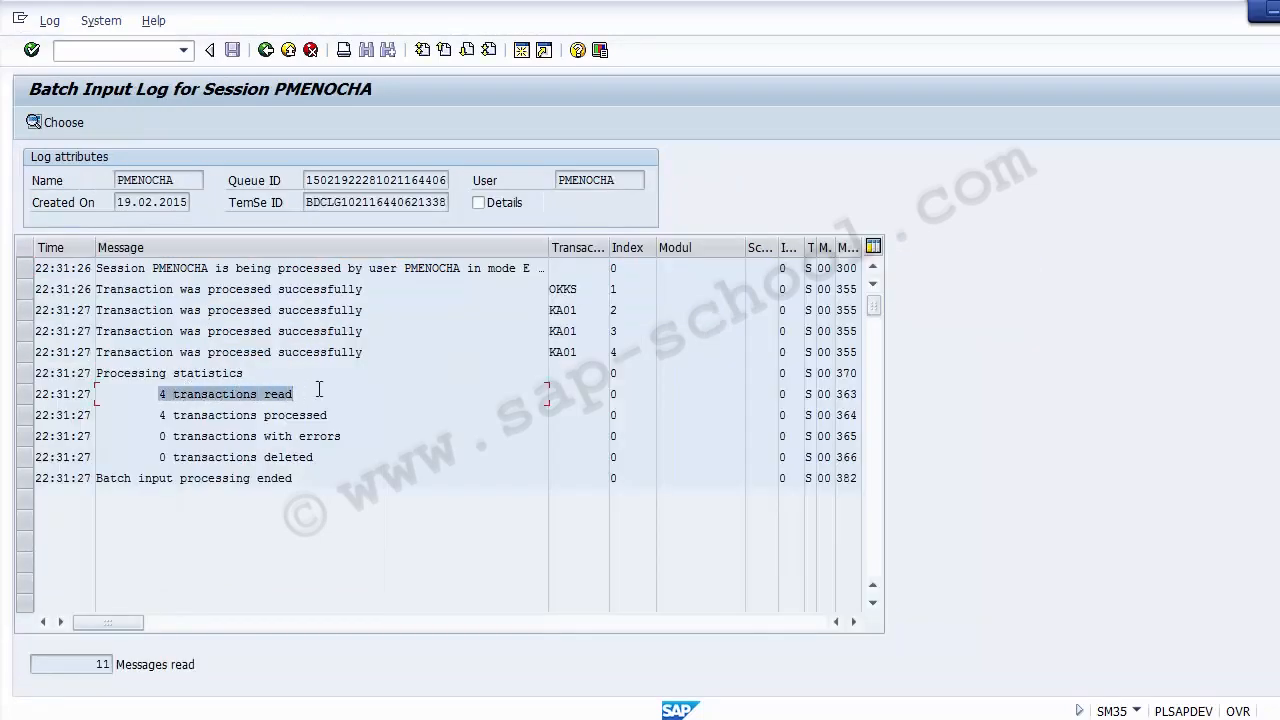
drag(153, 420, 356, 424)
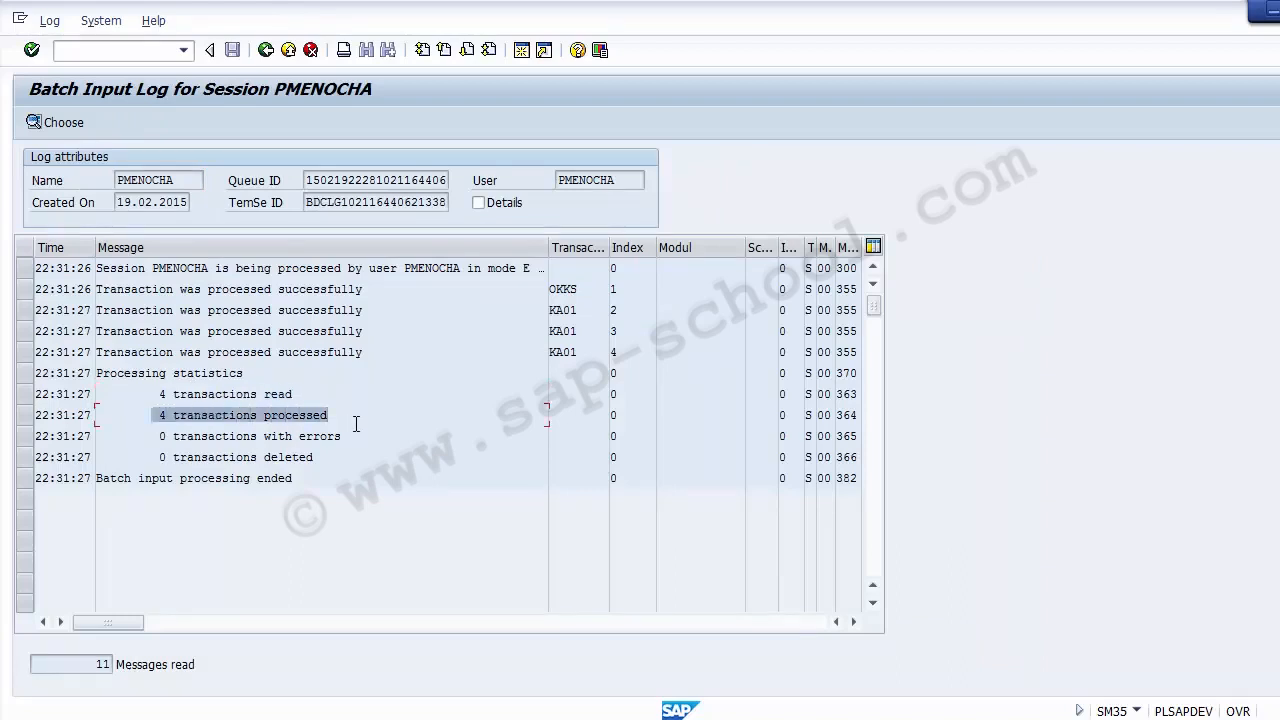
Exit to SAP Easy Access, look up the display transaction on the PowerPoint slide, and open KA03 in SAP.
click(129, 44)
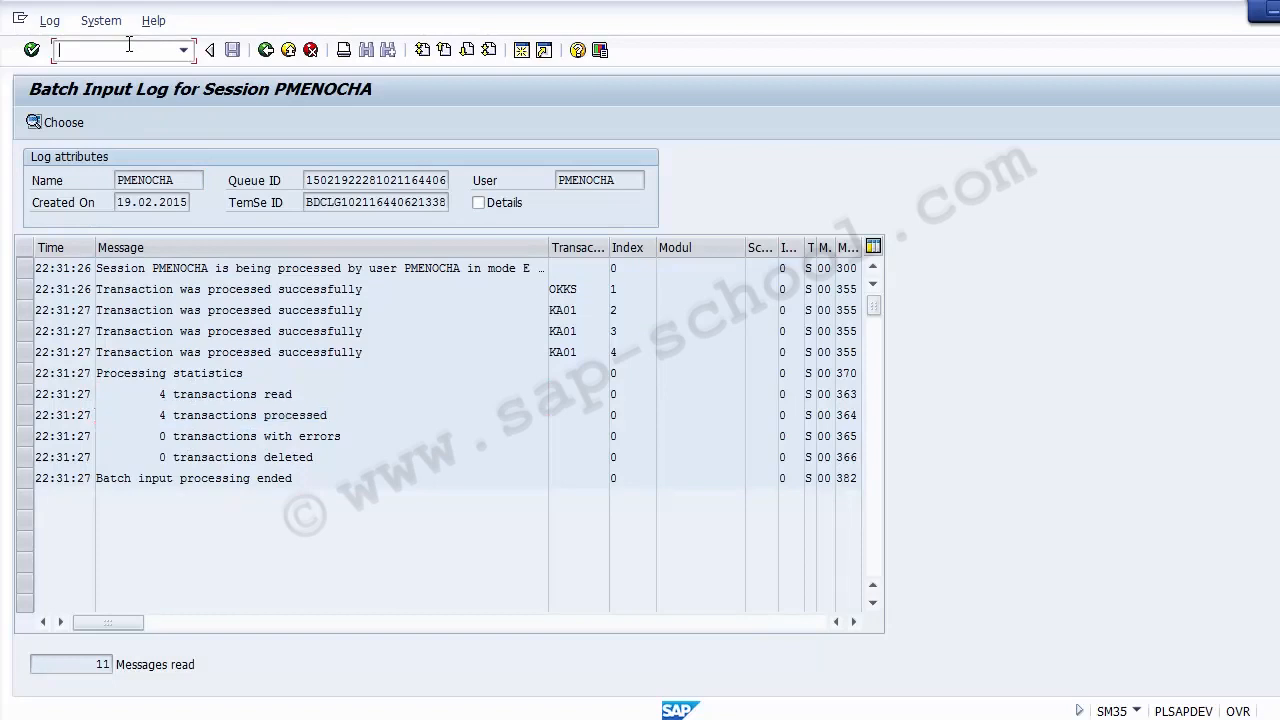
text(/n)
key(Return)
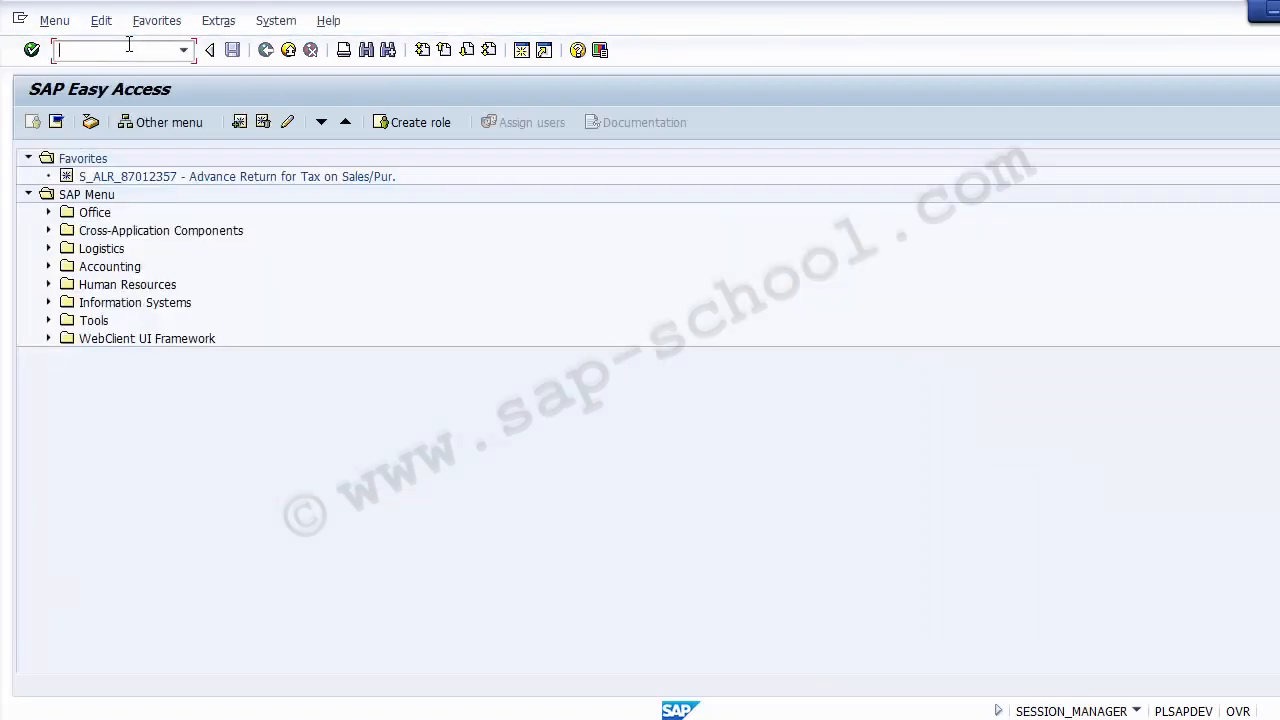
key(alt+Tab)
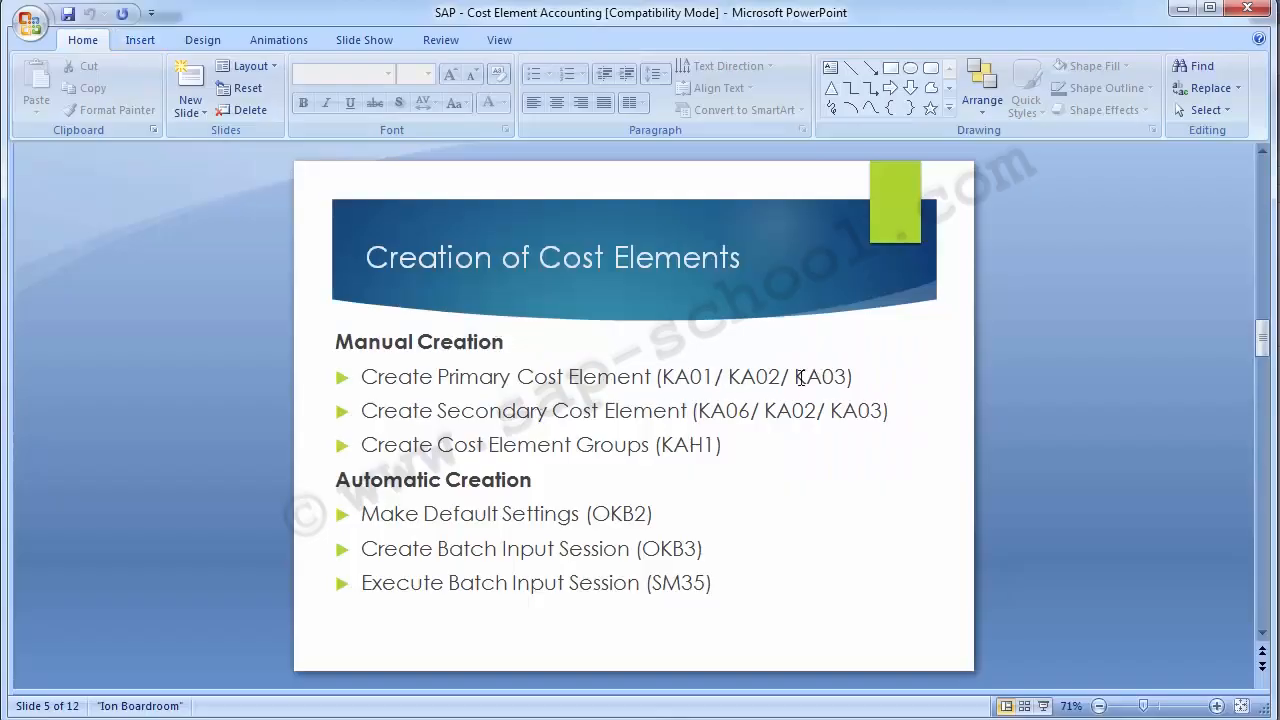
key(alt+Tab)
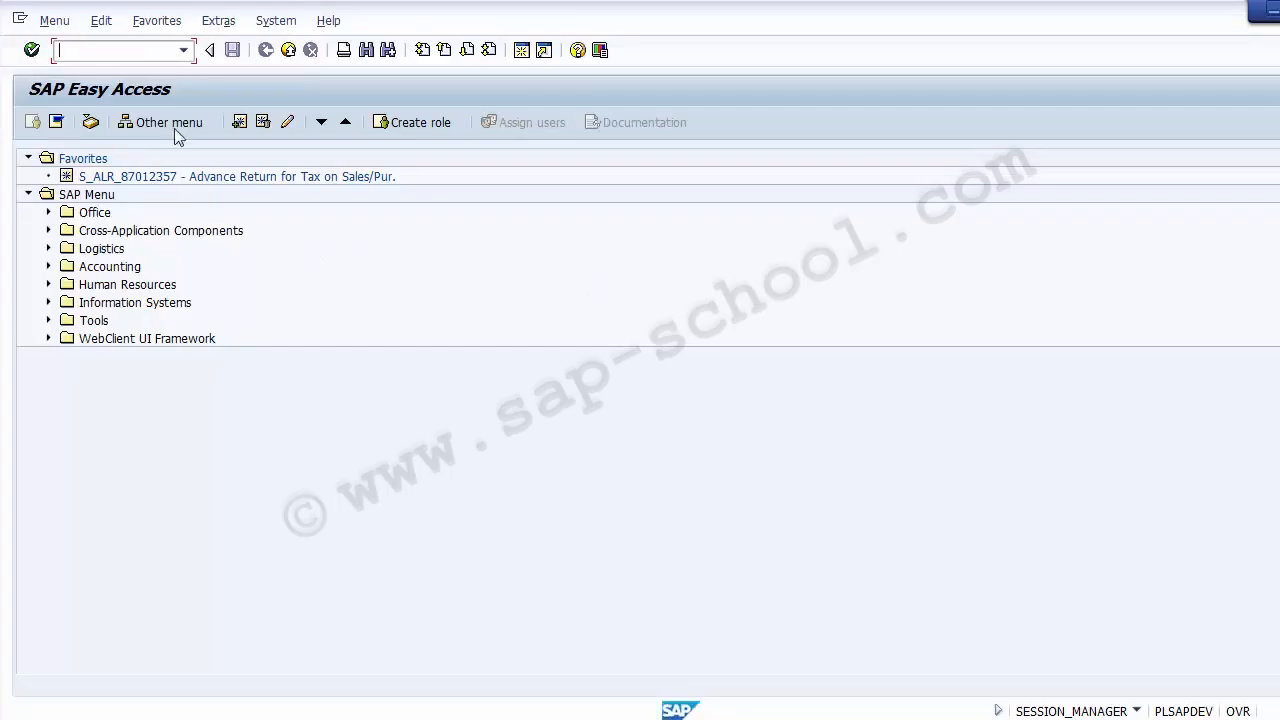
text(KA03)
key(Return)
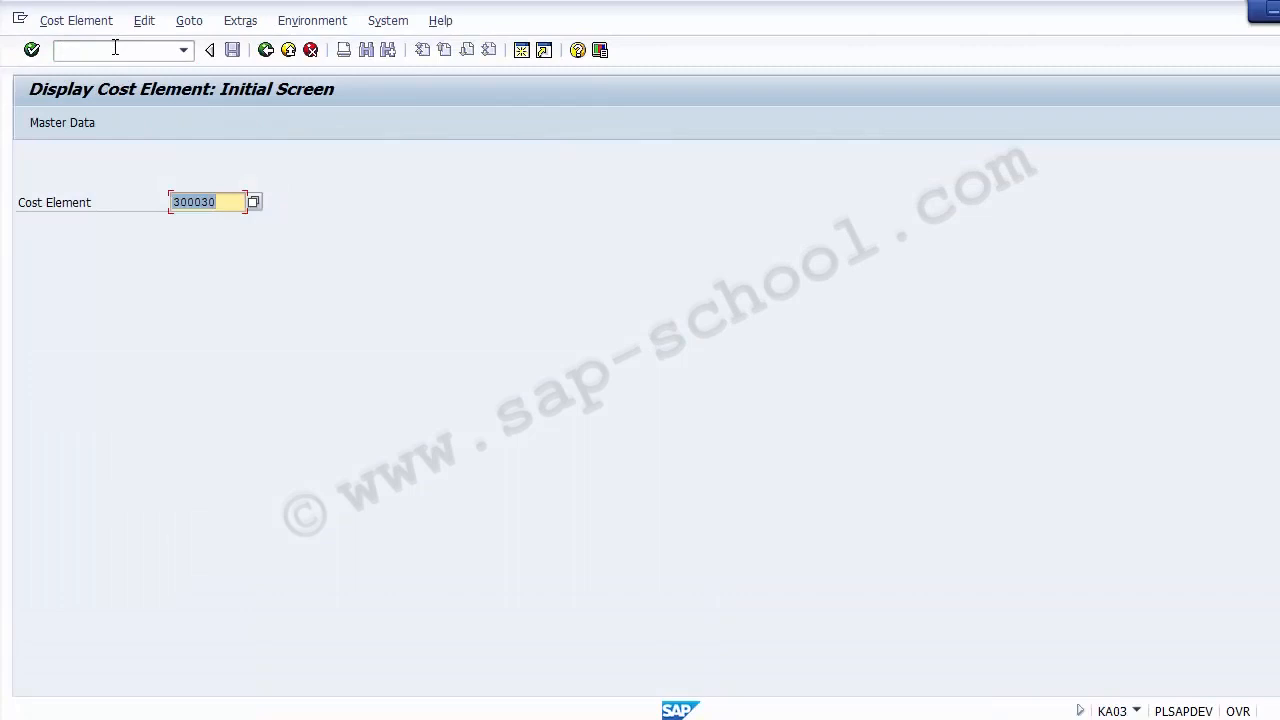
Clear the cost element entry and look through the list of cost elements in chart of accounts 1000, including the automatically created ones.
key(Delete)
click(255, 203)
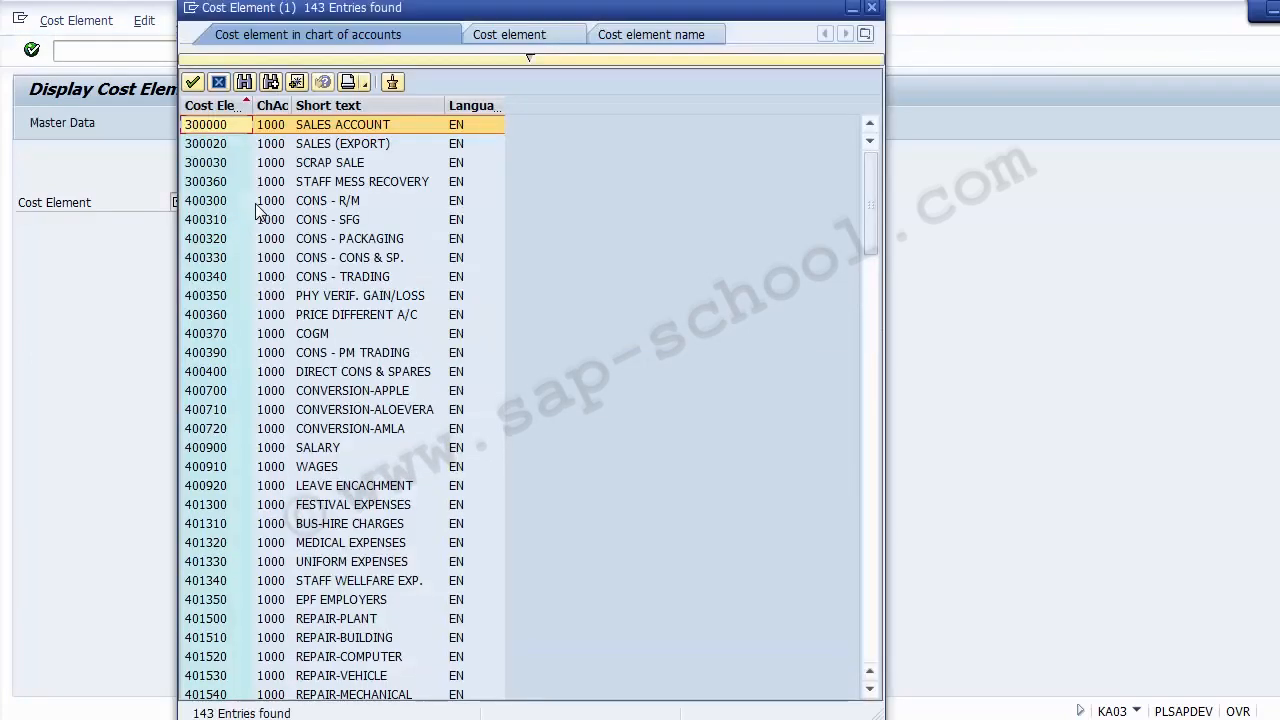
click(220, 84)
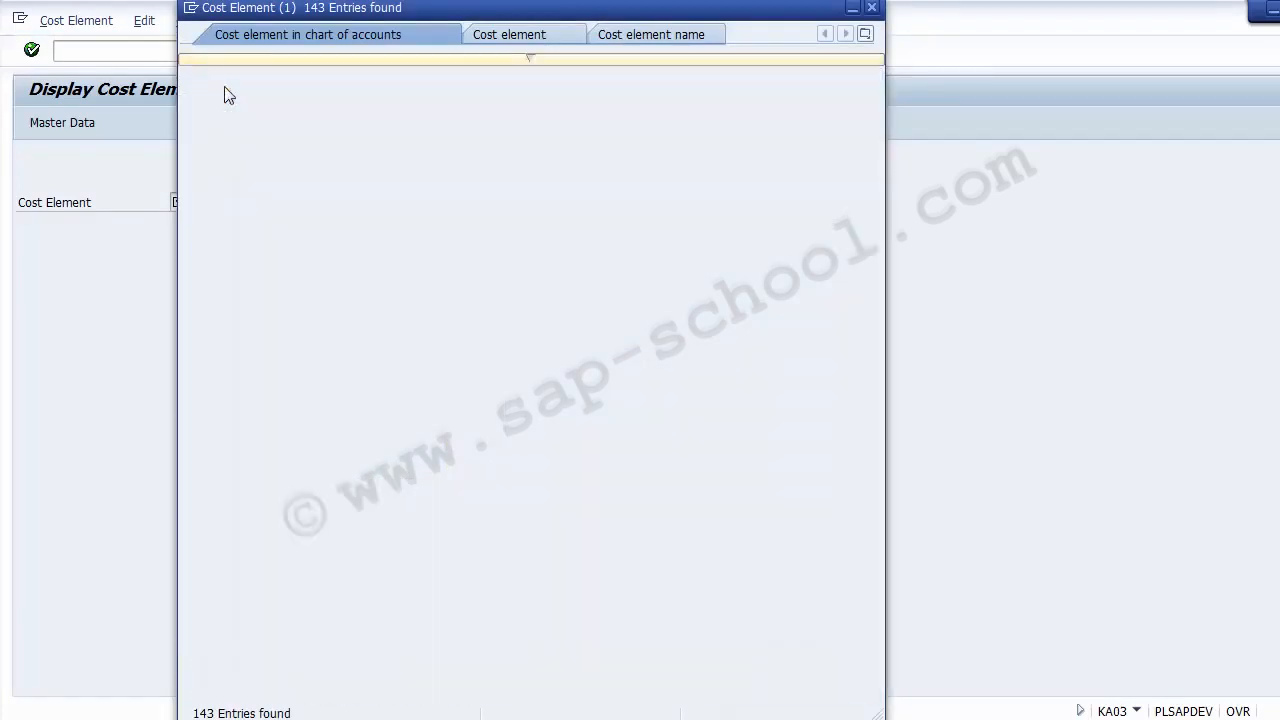
key(F4)
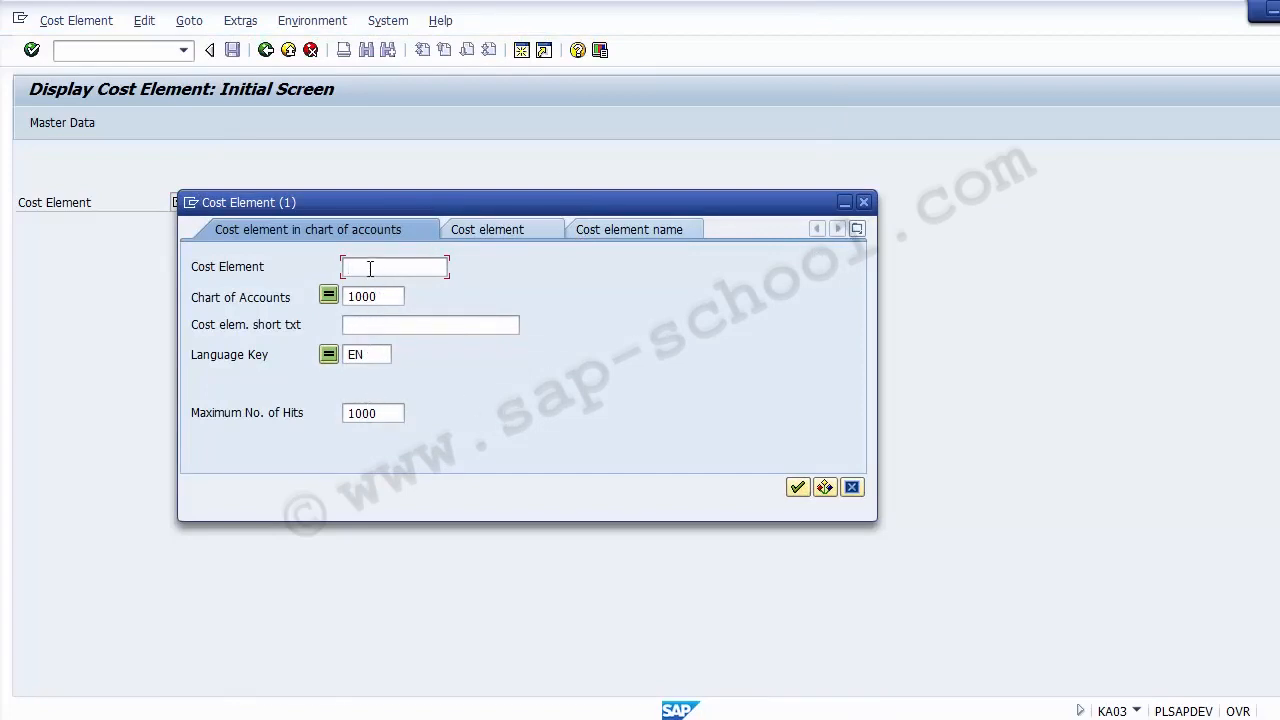
key(Return)
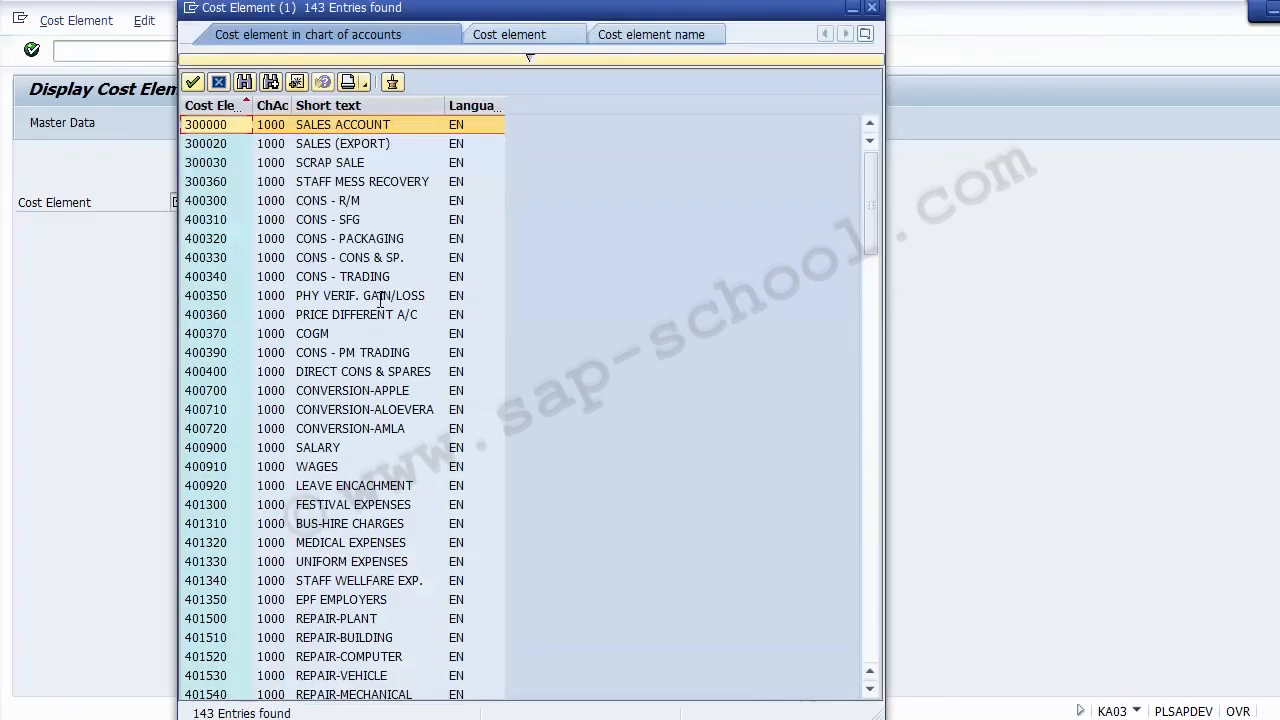
key(Page_Down)
key(Page_Down)
key(Page_Down)
key(Page_Down)
key(Page_Down)
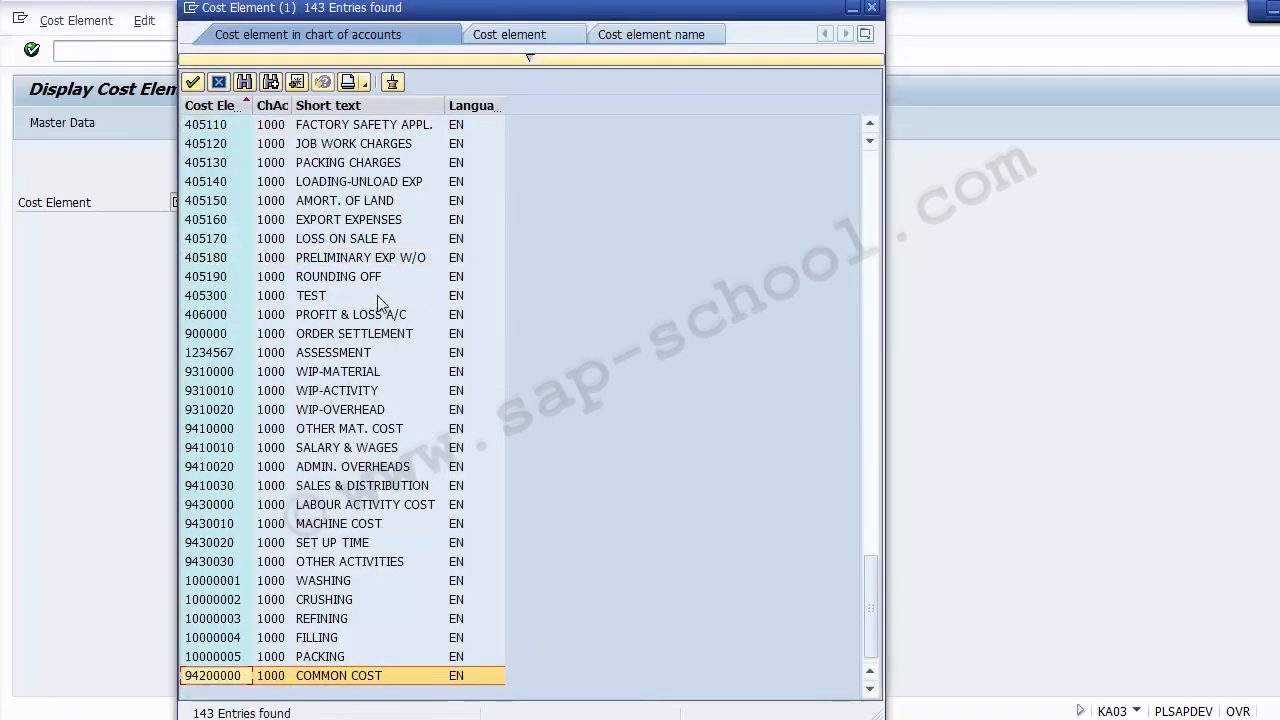
click(555, 36)
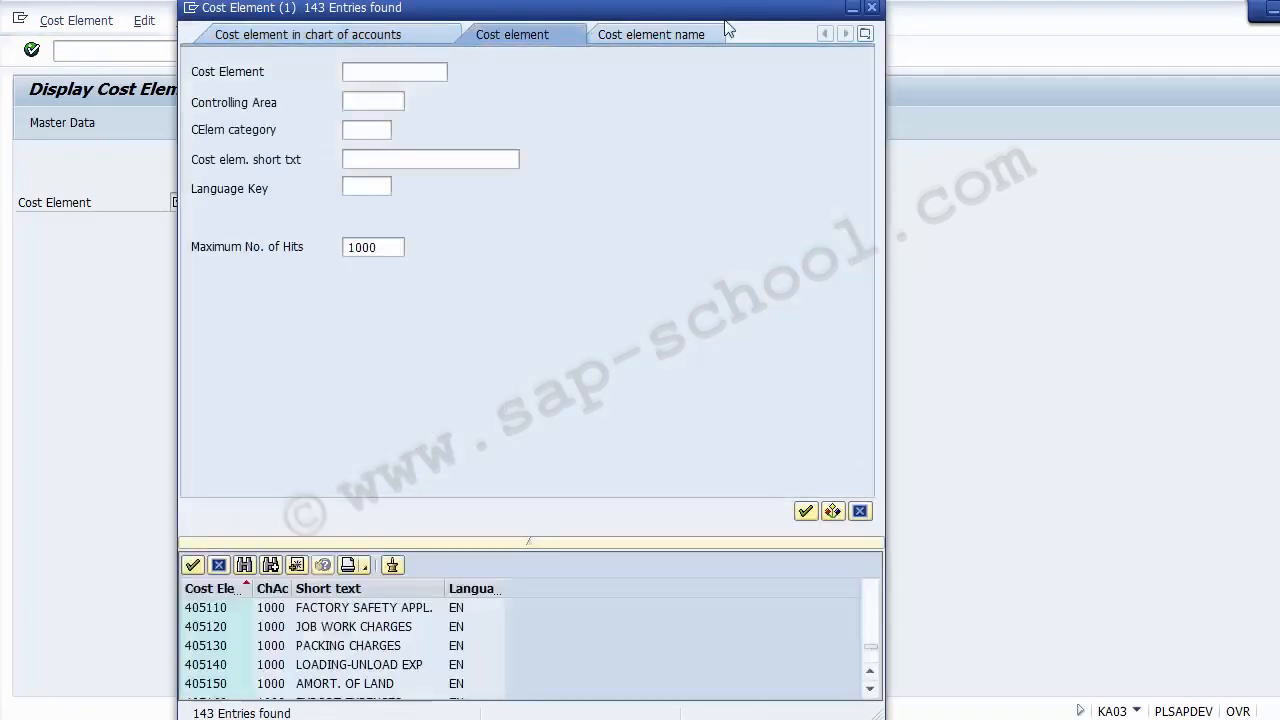
click(871, 7)
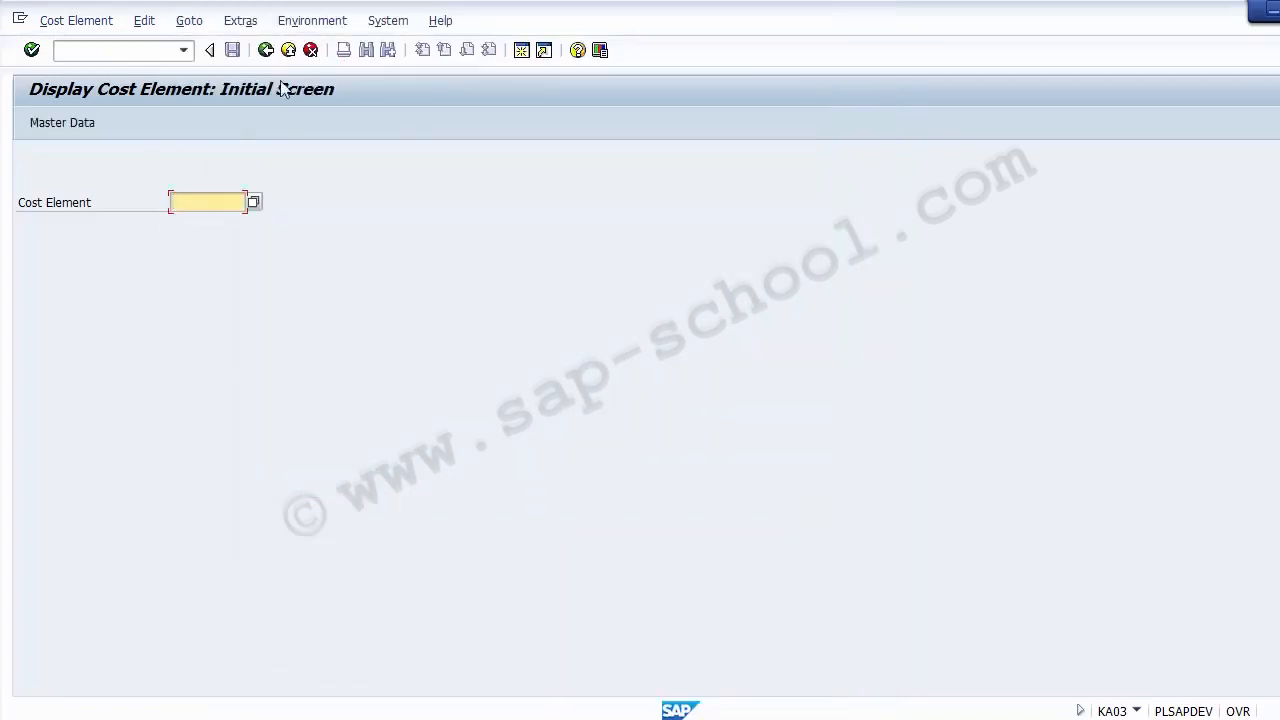
Leave the cost element display and switch to the PowerPoint slide on cost element creation.
click(288, 50)
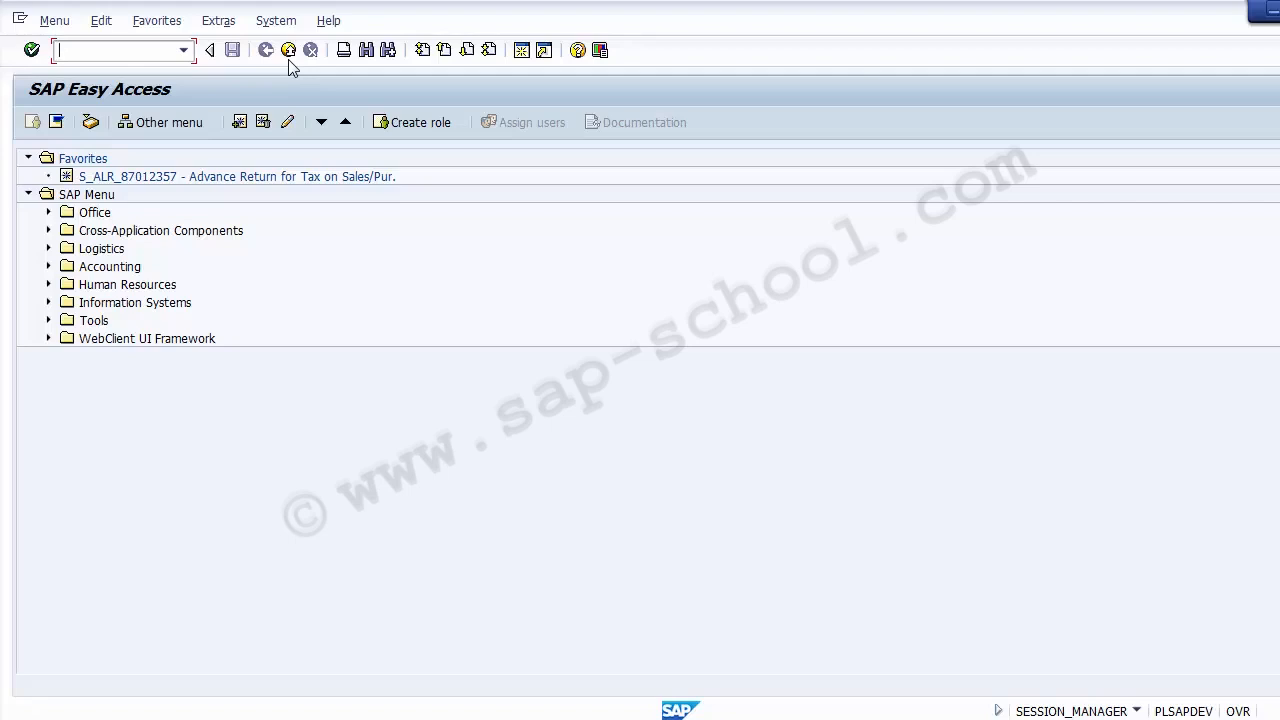
click(490, 719)
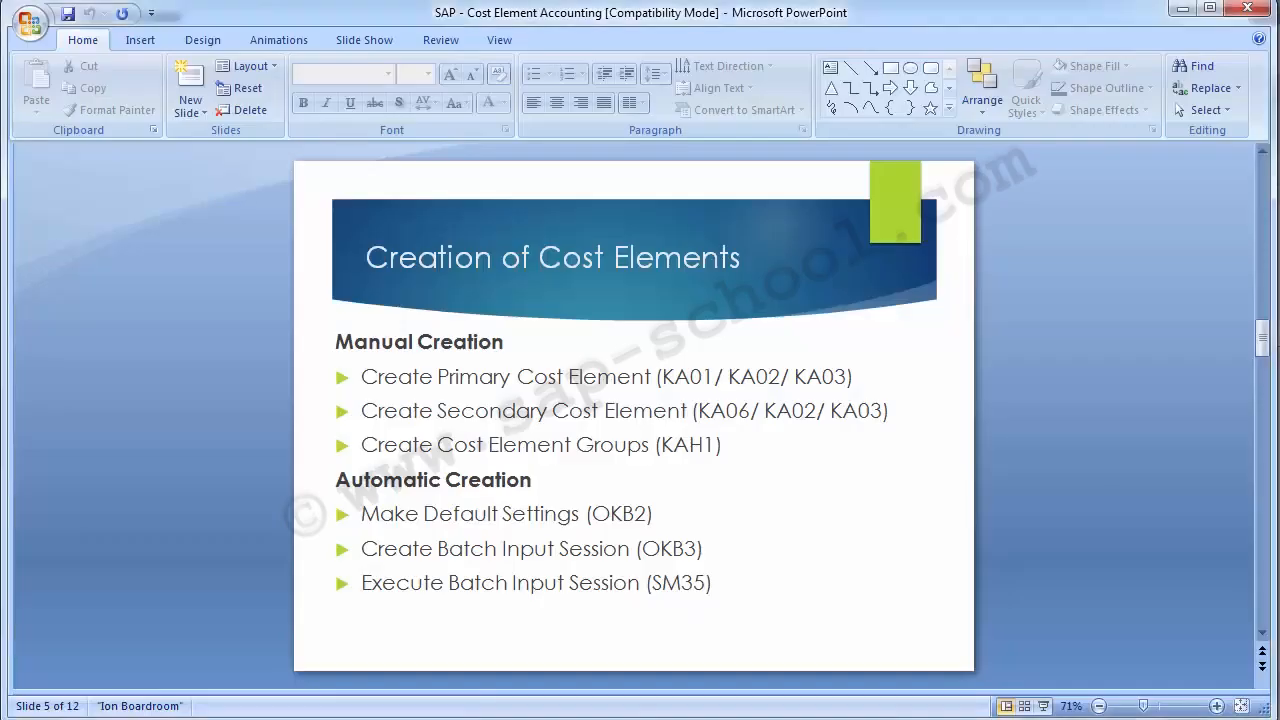